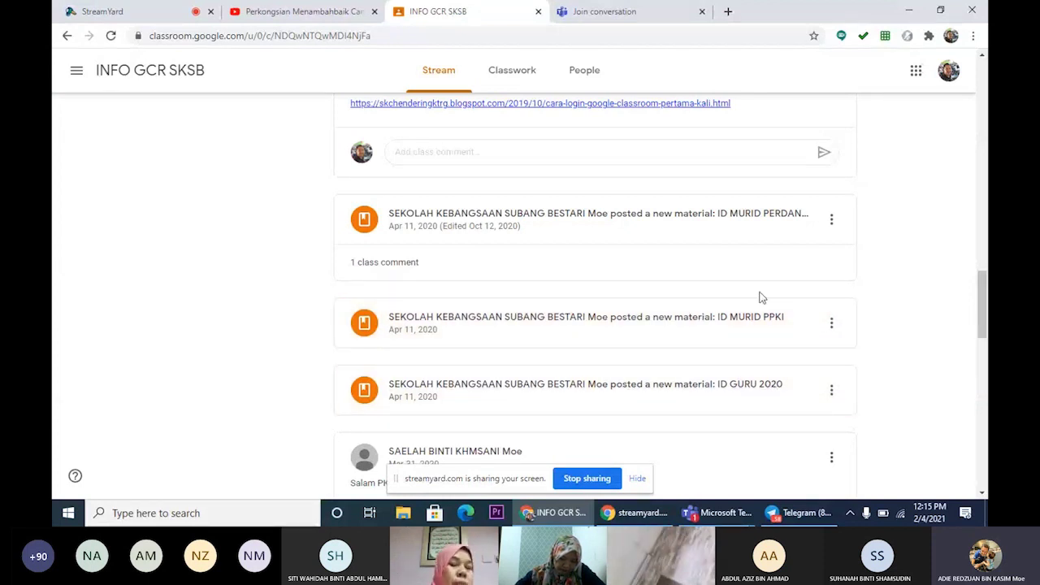
Open the ID MURID PERDANA 2020 material and download its attachment ID GCR TAHUN 1 2020.xlsx.
click(756, 223)
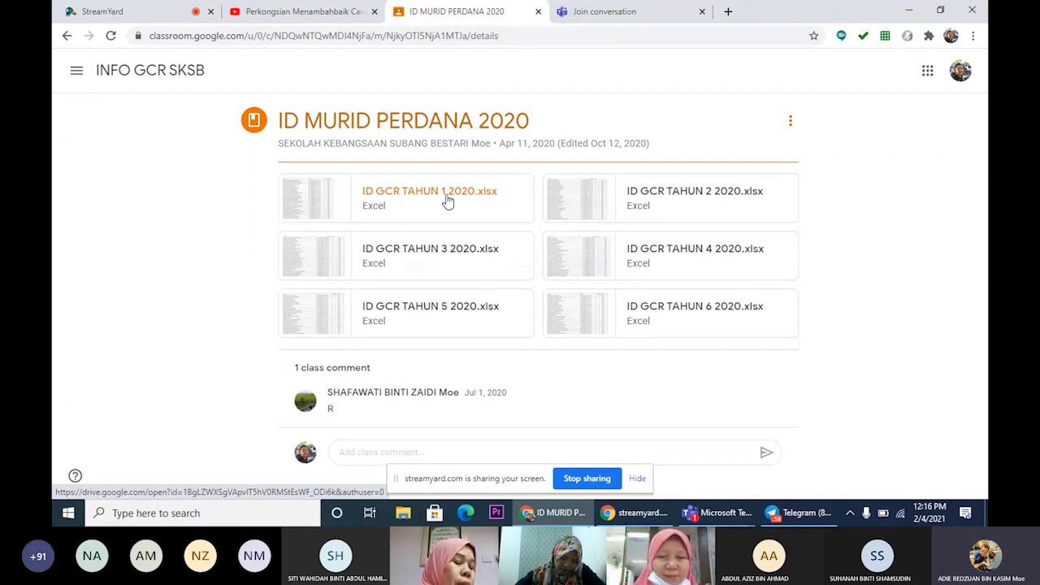
click(447, 195)
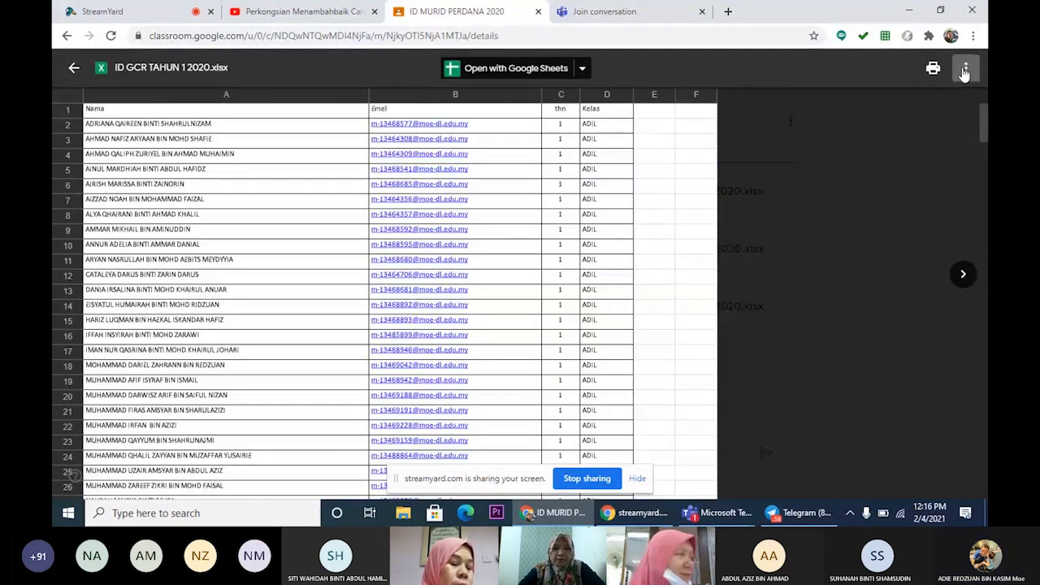
click(965, 71)
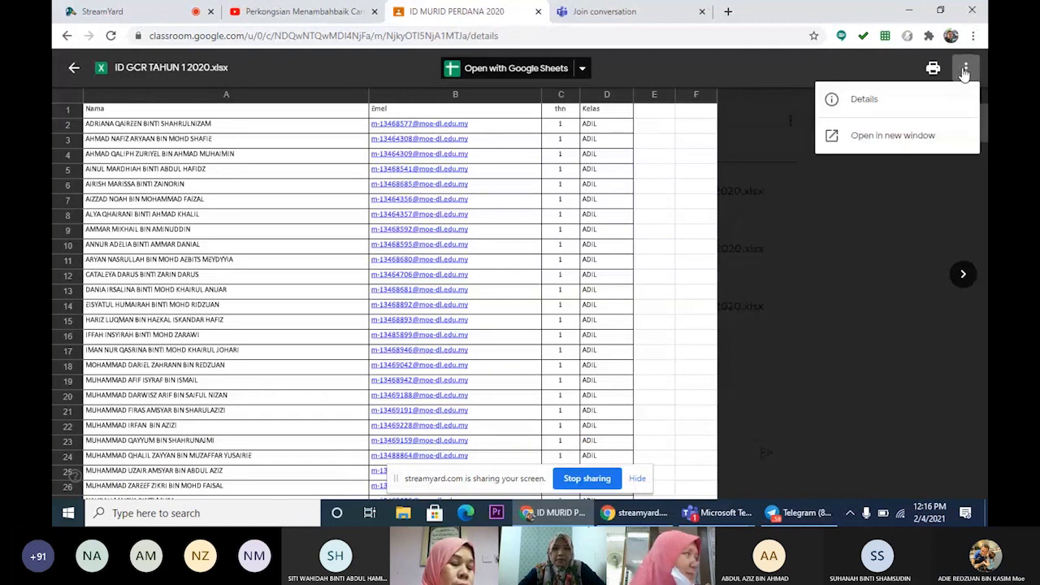
click(882, 140)
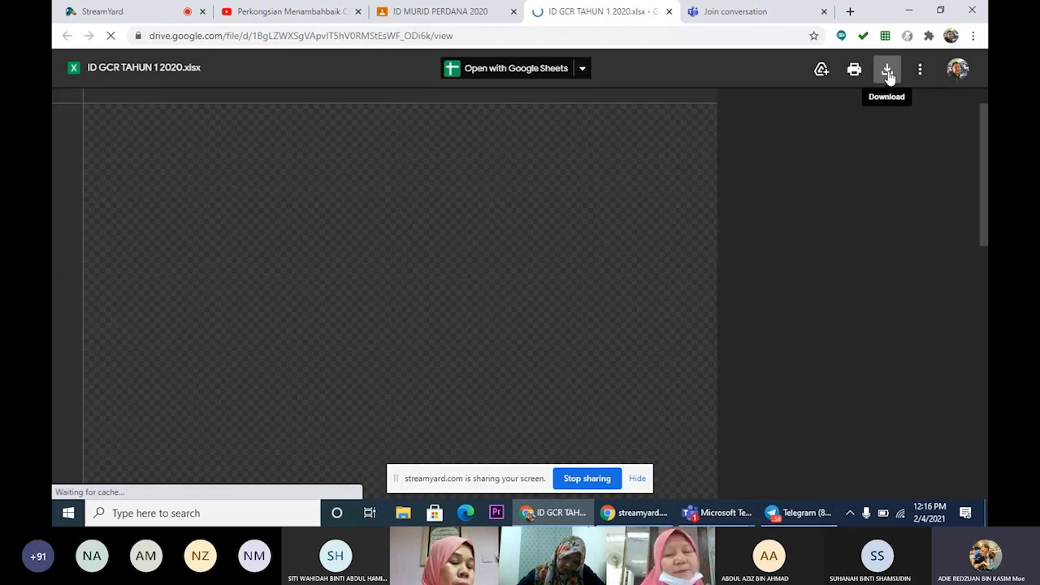
click(887, 71)
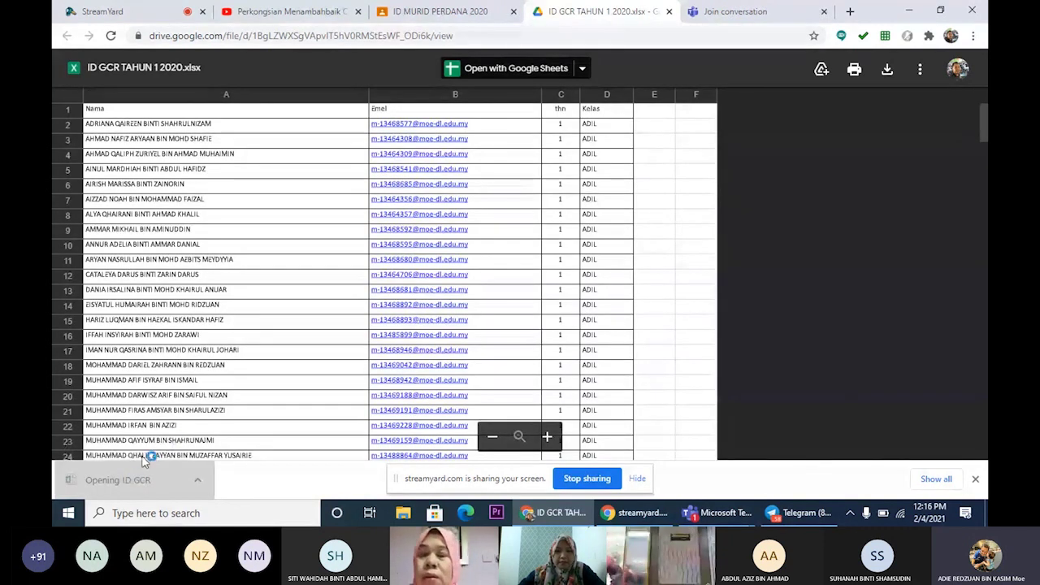
Open the downloaded workbook in Excel, dismiss the document recovery list and enable editing.
click(136, 479)
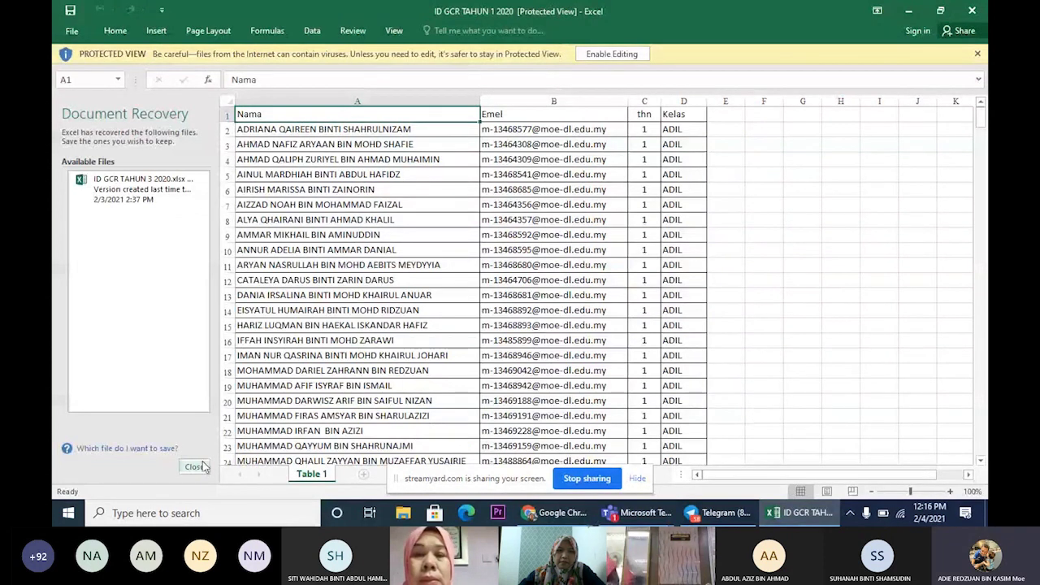
click(194, 467)
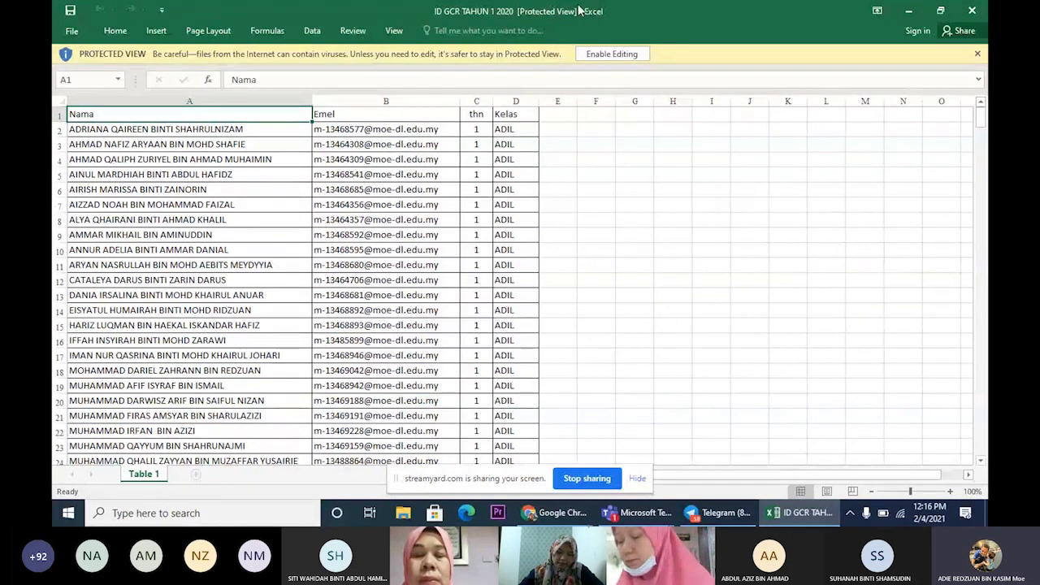
click(608, 53)
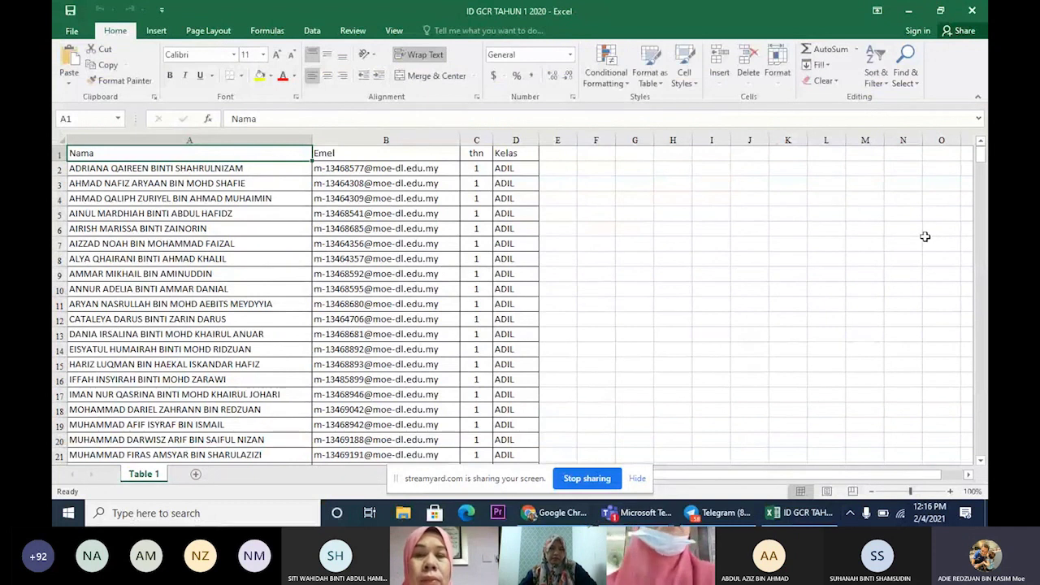
drag(982, 157, 982, 156)
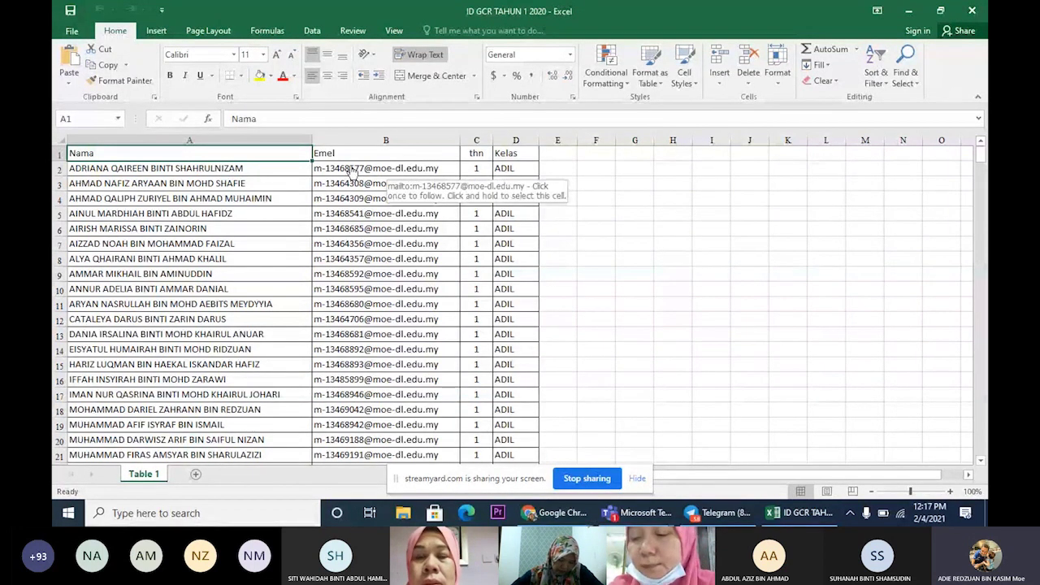
drag(352, 172, 383, 486)
click(389, 424)
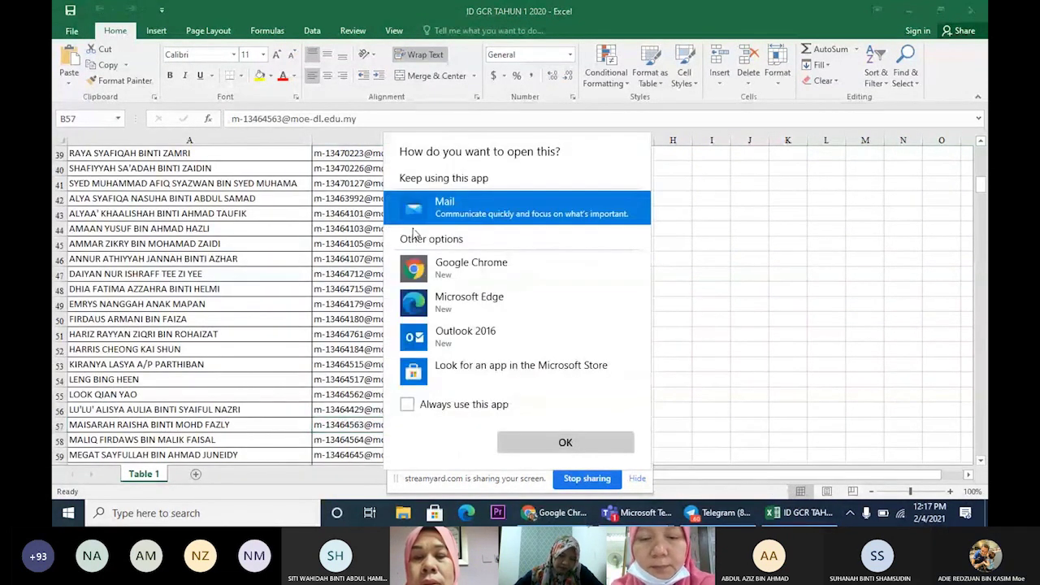
click(744, 376)
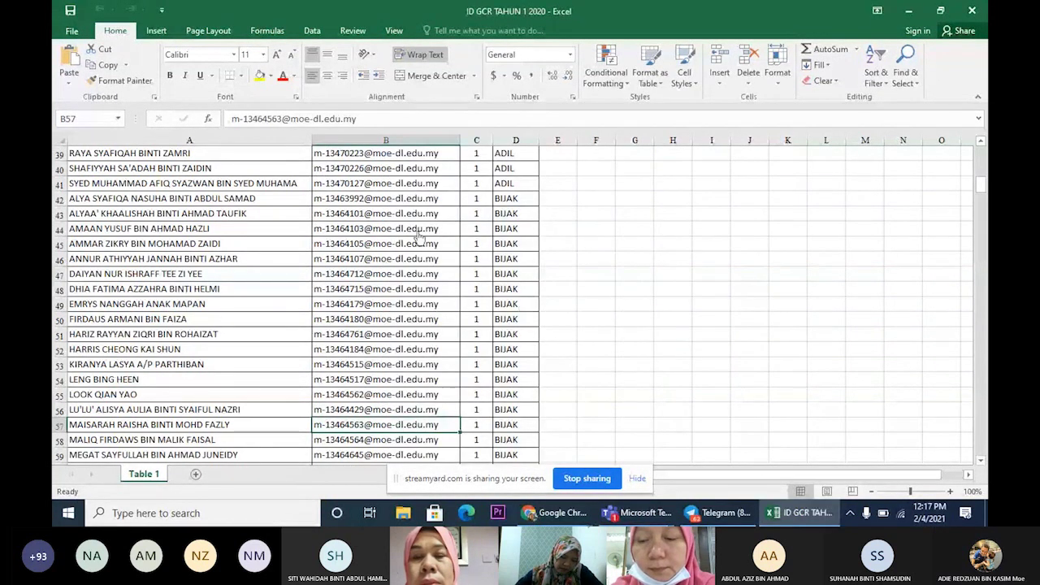
Copy the email addresses of all Year 1 ADIL class students, cells B2 to B41.
click(390, 183)
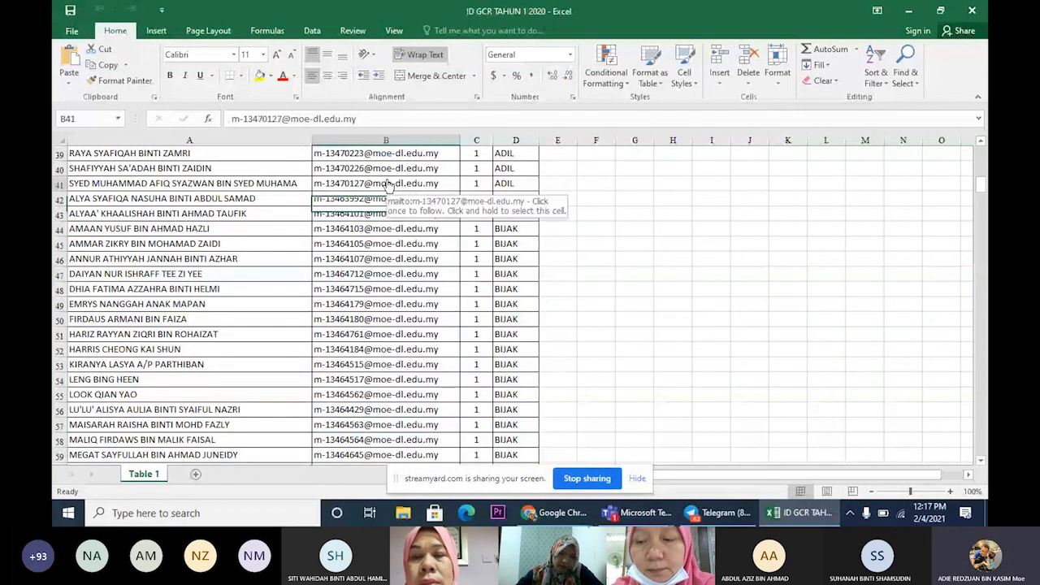
drag(390, 183, 398, 168)
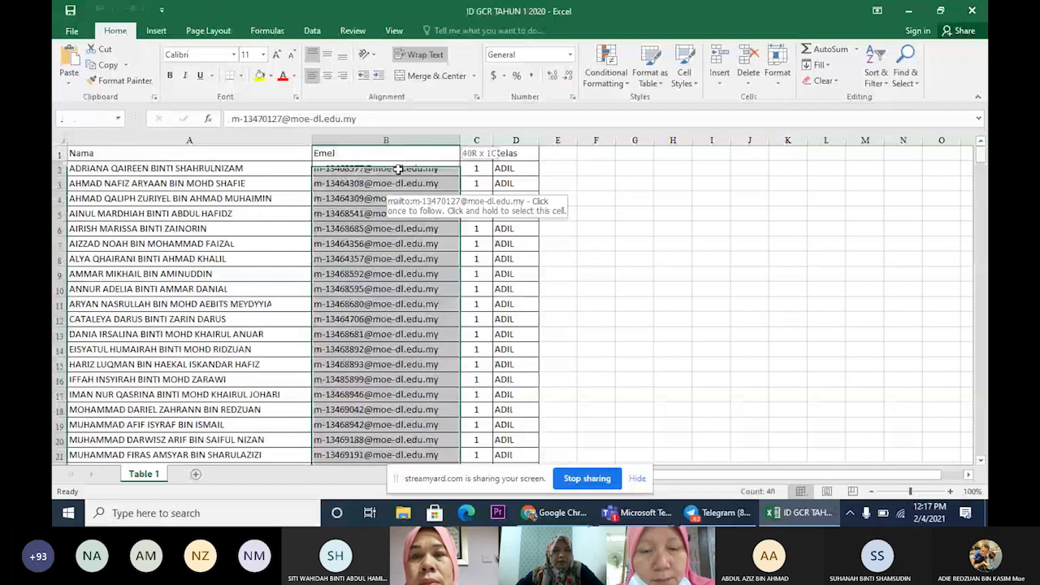
key(ctrl+c)
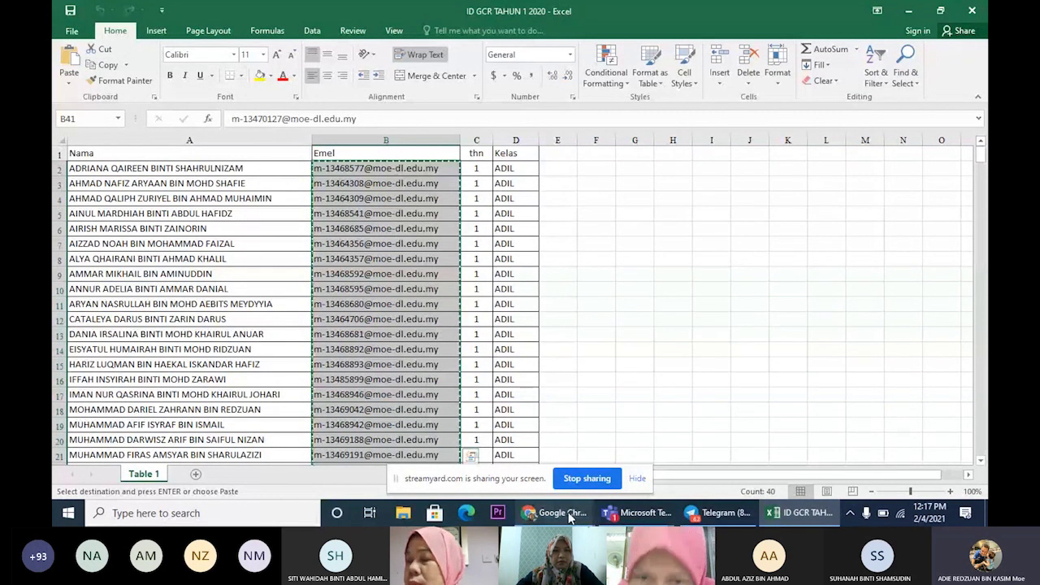
Switch to Chrome, leave the workbook preview and the INFO GCR SKSB class, and go to the Google Classroom overview of classes.
mouse_move(569, 518)
click(480, 464)
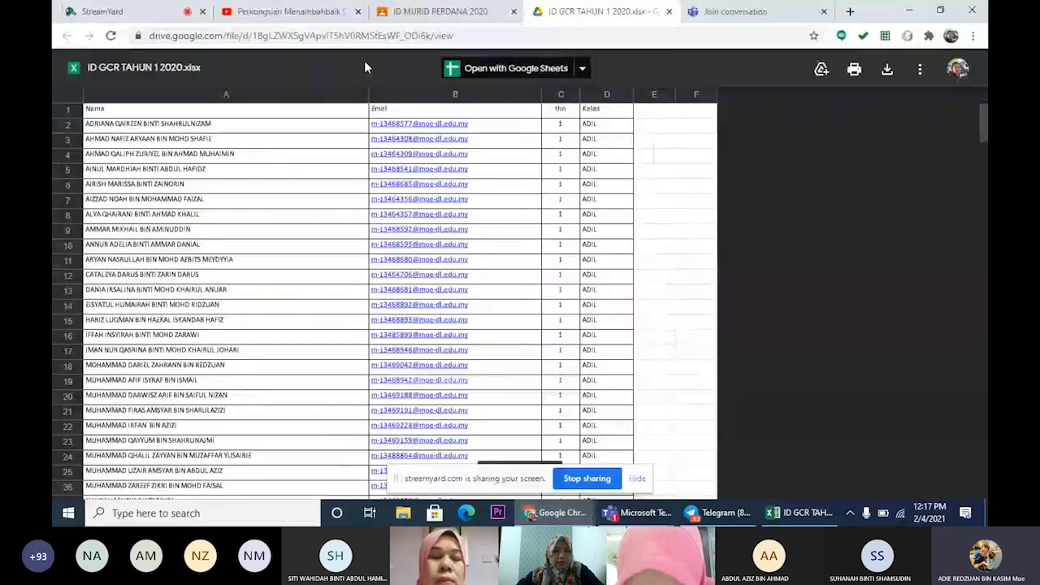
click(420, 11)
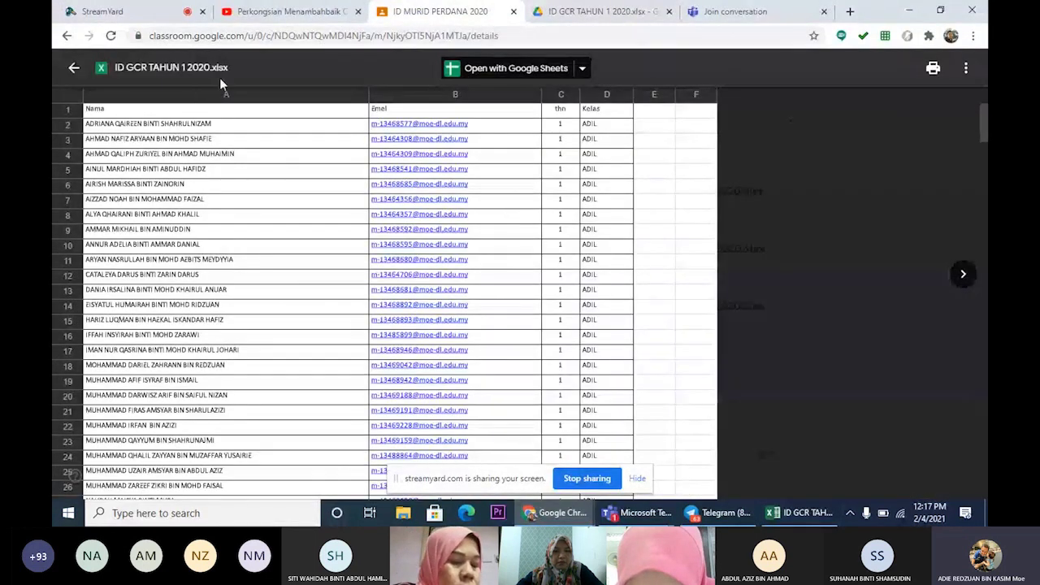
click(68, 37)
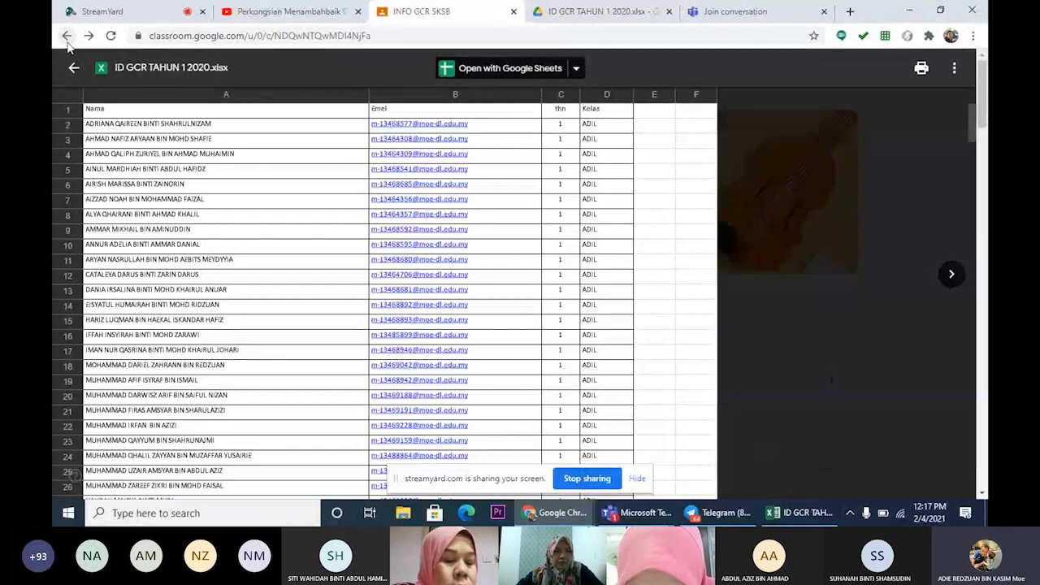
click(74, 67)
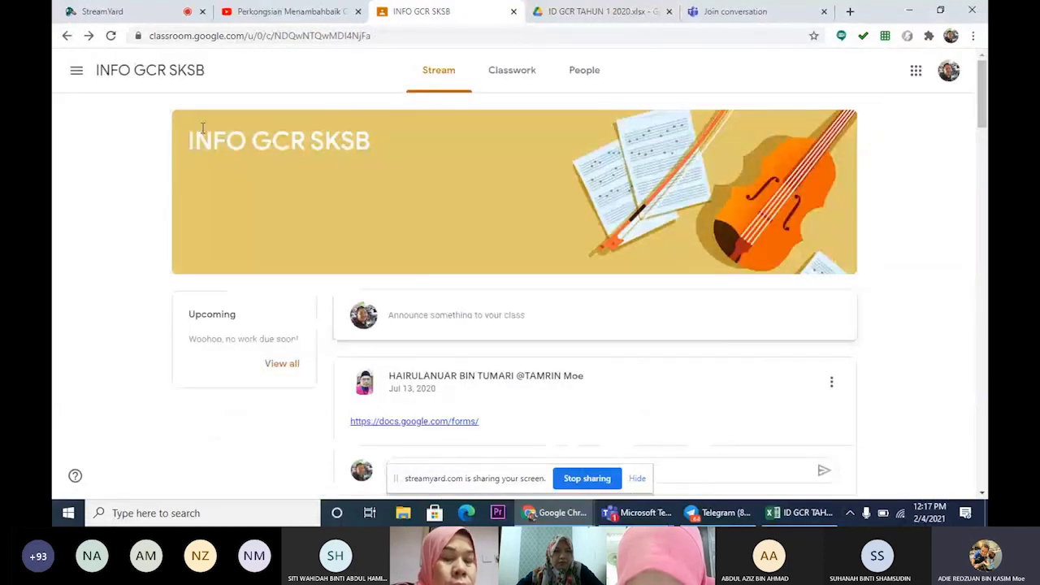
click(76, 71)
click(101, 75)
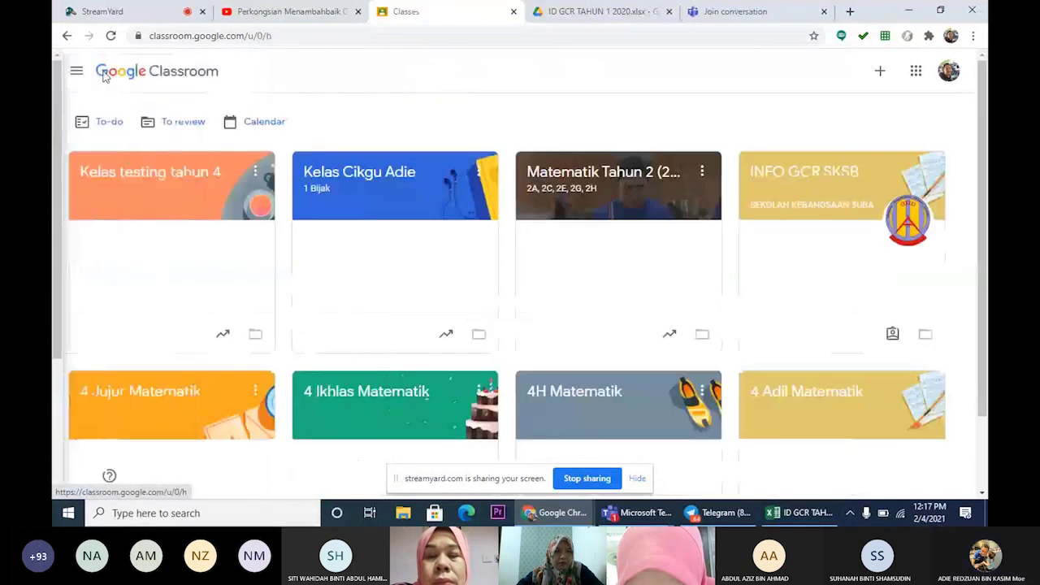
Create a new class named "2 Adil", leaving section, subject and room empty.
click(880, 71)
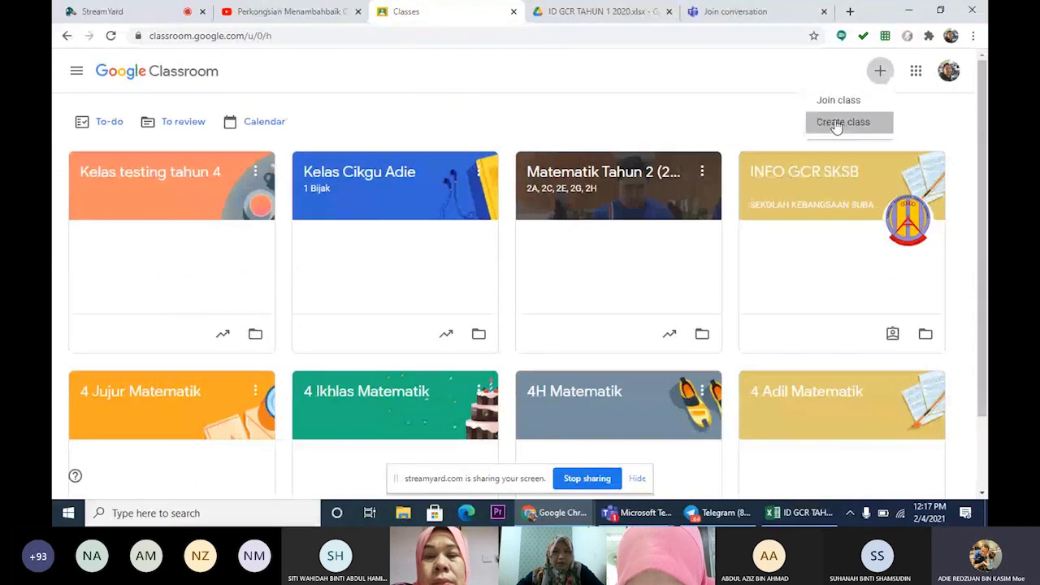
click(832, 122)
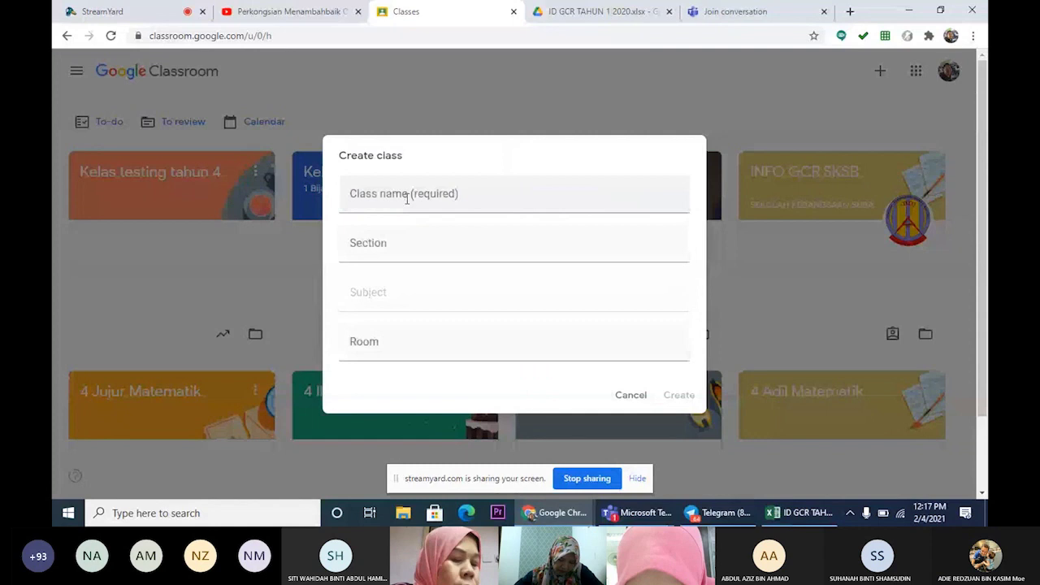
click(406, 197)
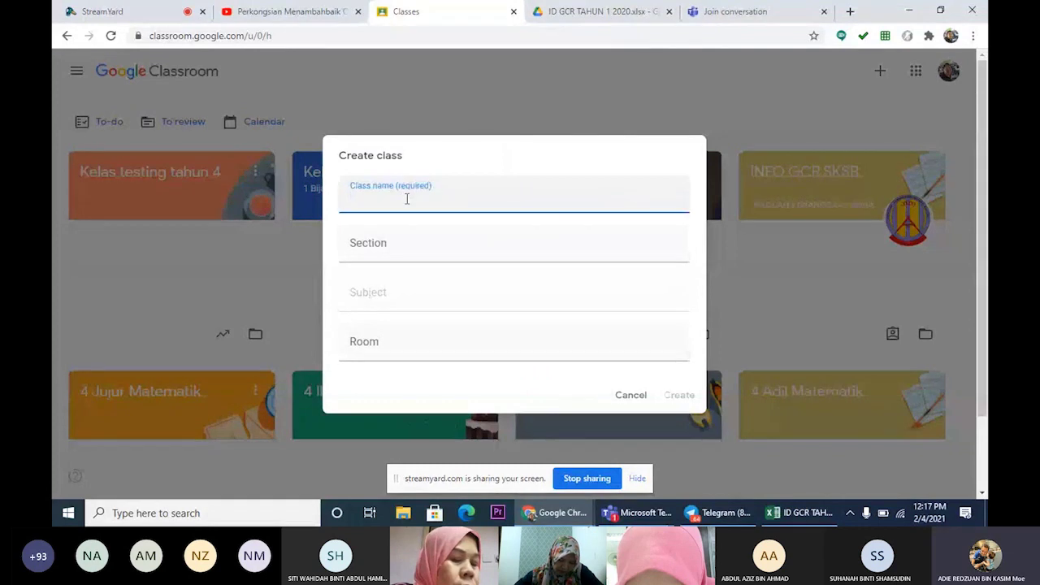
text(2 Addil)
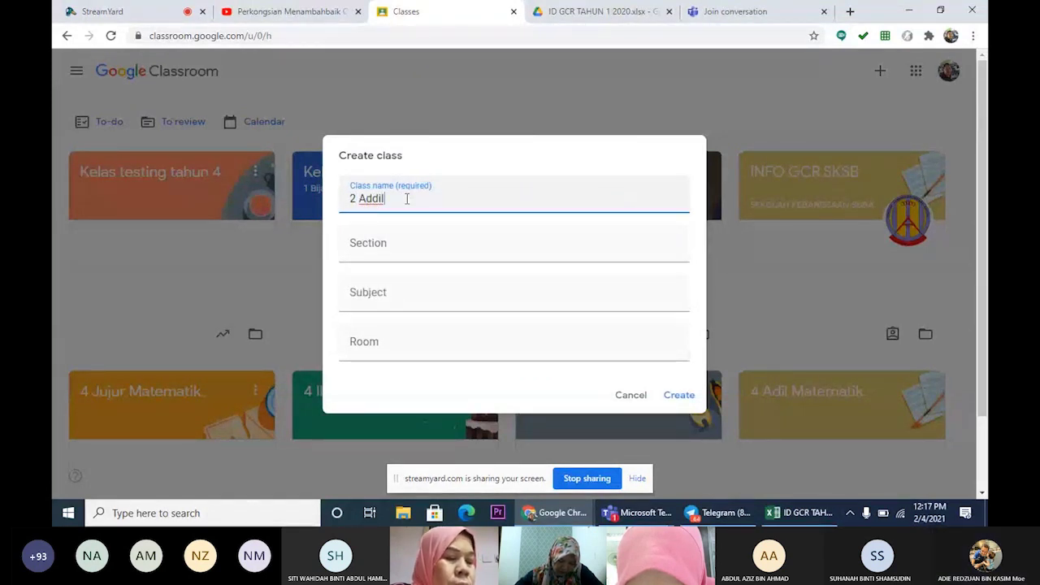
key(BackSpace)
key(BackSpace)
key(BackSpace)
text(il)
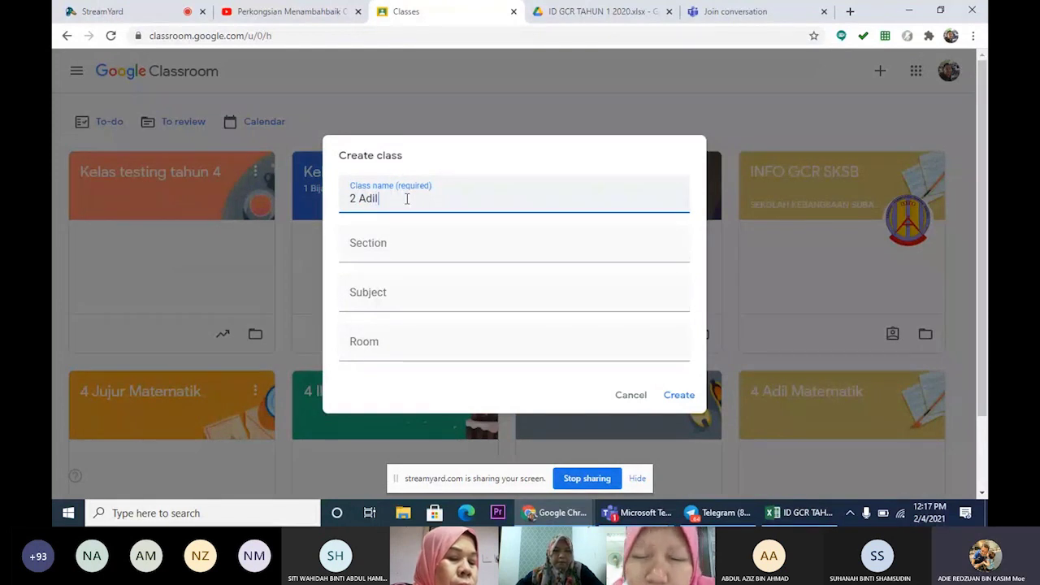
click(677, 396)
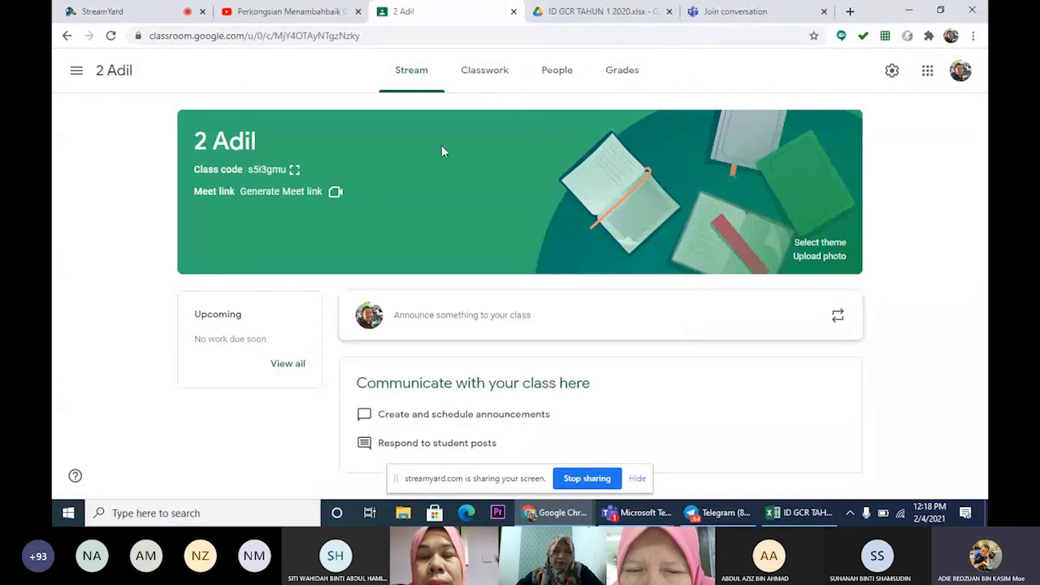
Invite the students to the 2 Adil class by pasting the copied email addresses and adding them all as recipients.
click(559, 78)
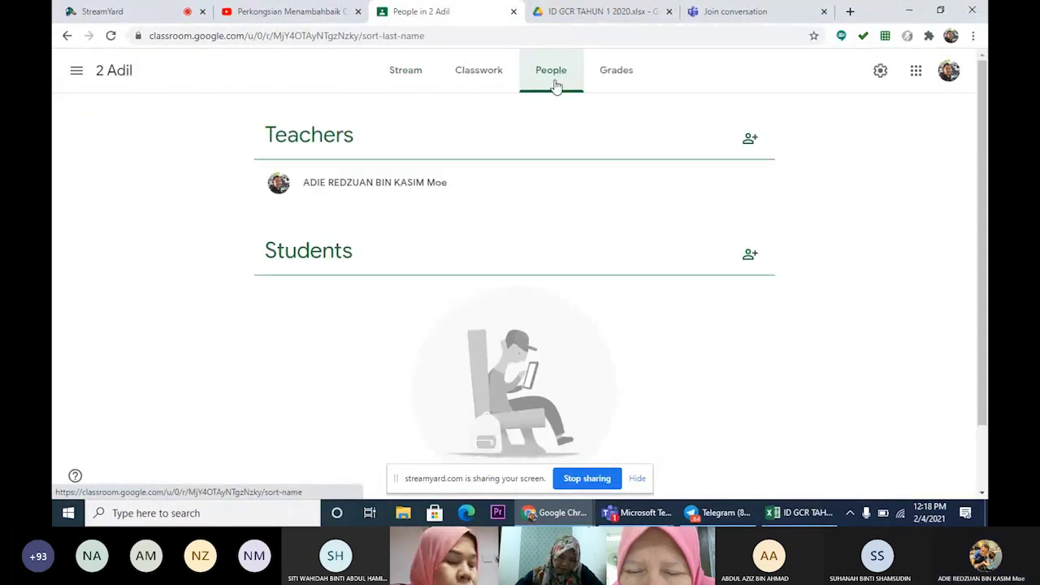
click(750, 257)
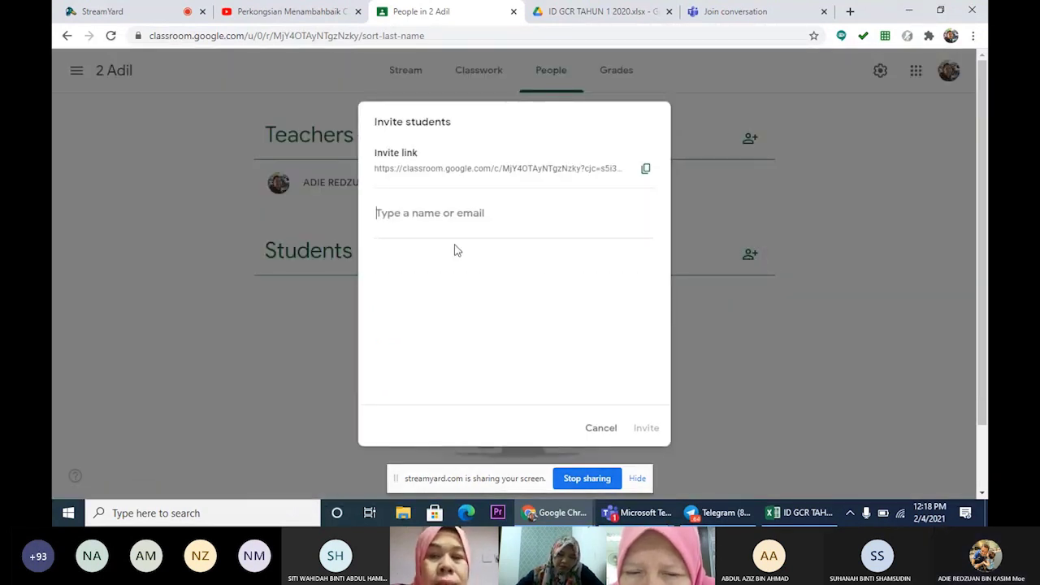
click(381, 215)
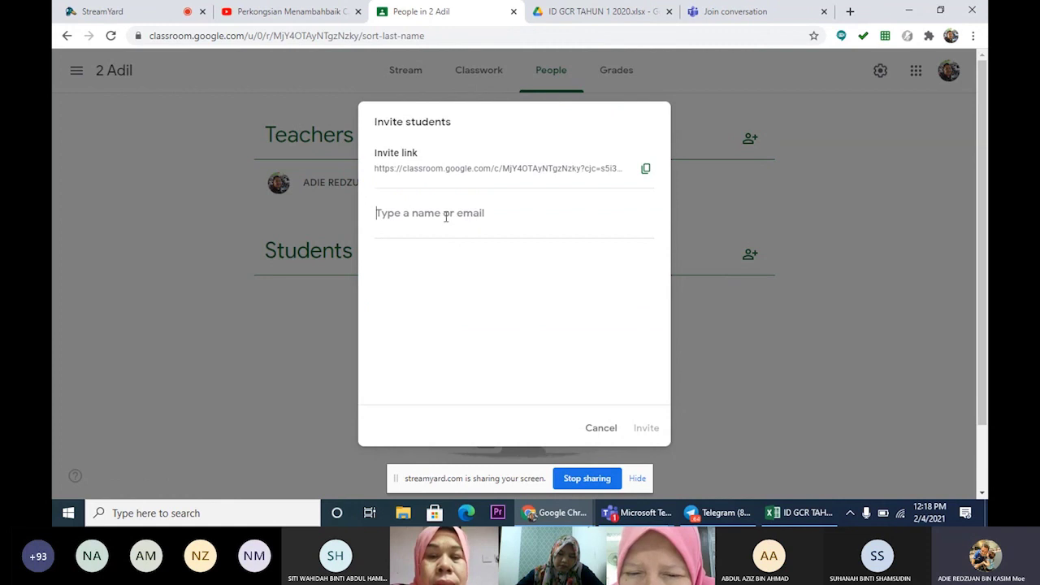
key(ctrl+v)
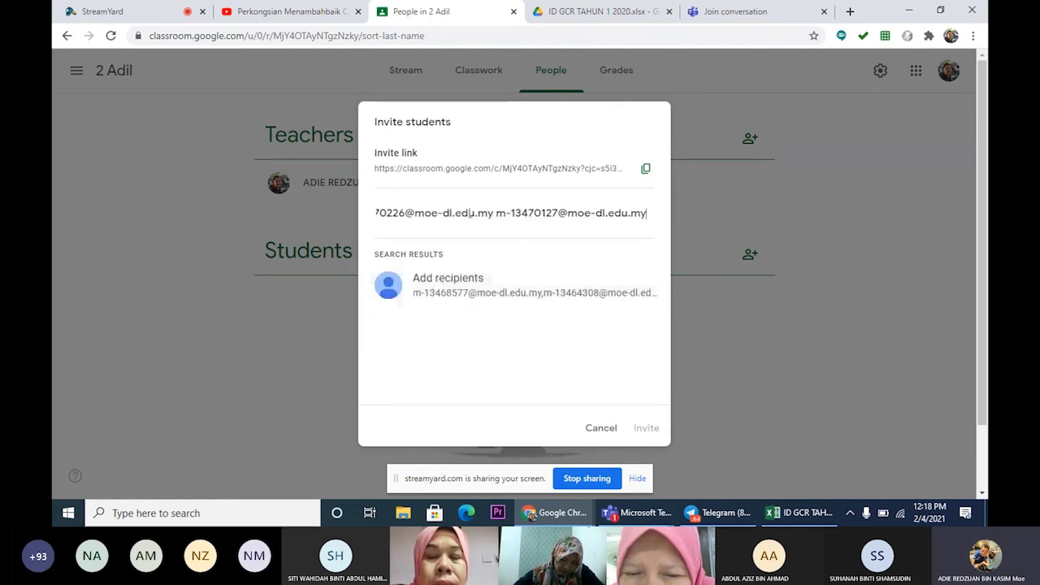
click(448, 286)
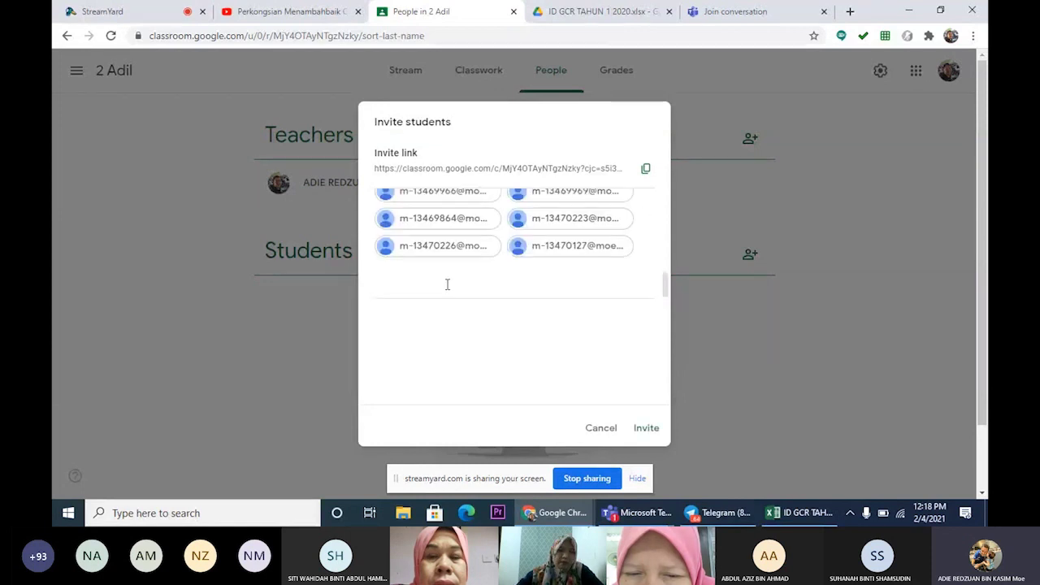
click(648, 431)
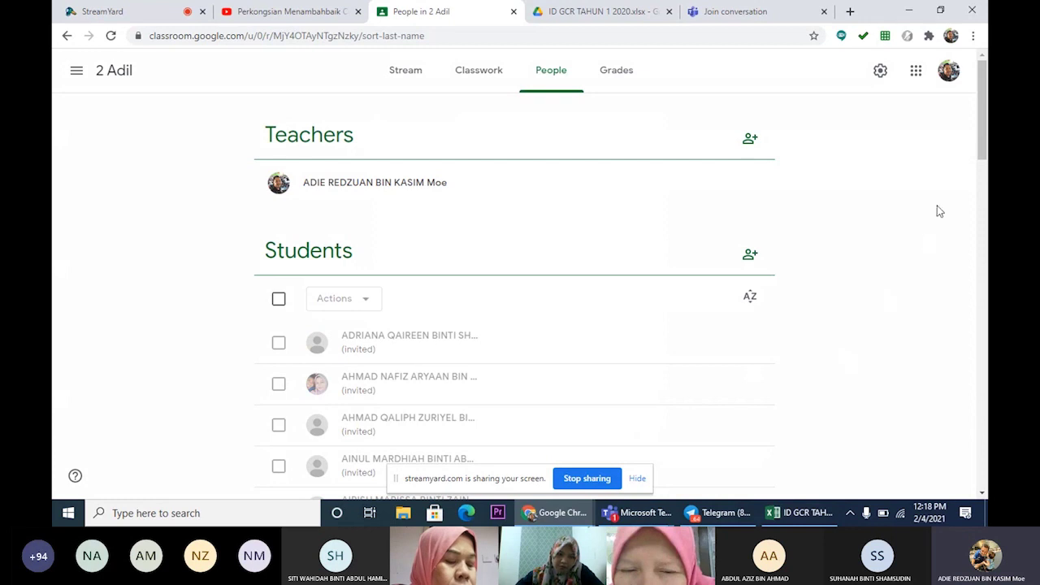
Look over the list of invited students and return to the class stream.
drag(979, 139, 987, 165)
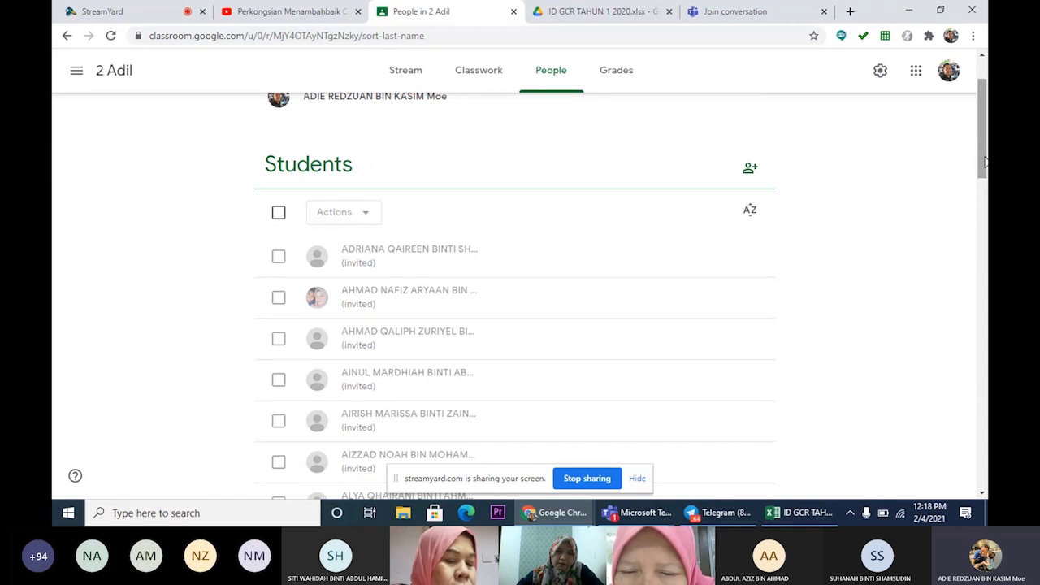
scroll(985, 162, up, 1)
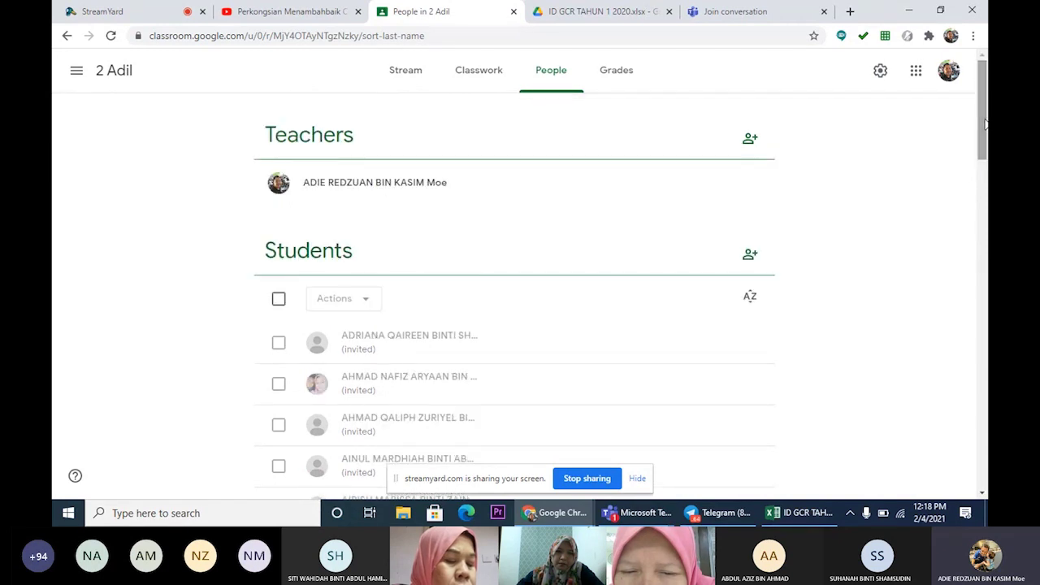
click(419, 75)
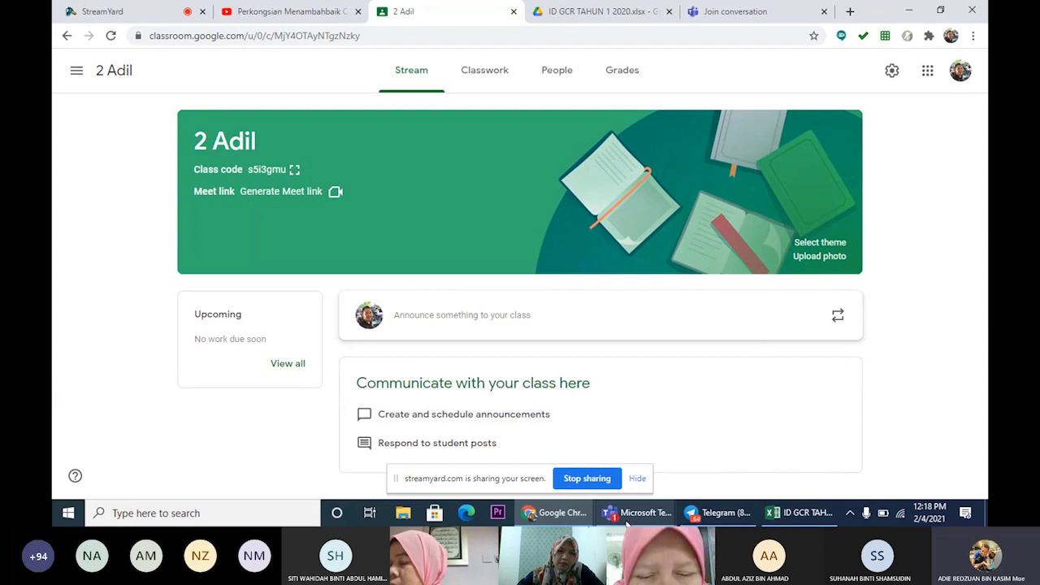
mouse_move(627, 524)
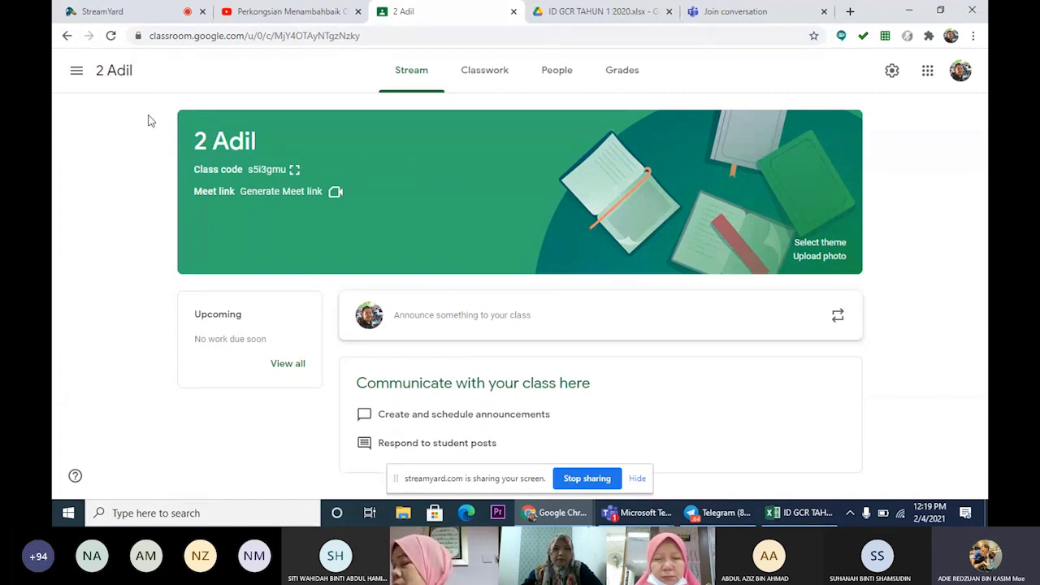
Return to the overview of classes and archive the 4 Ikhlas Matematik class.
click(75, 76)
click(102, 84)
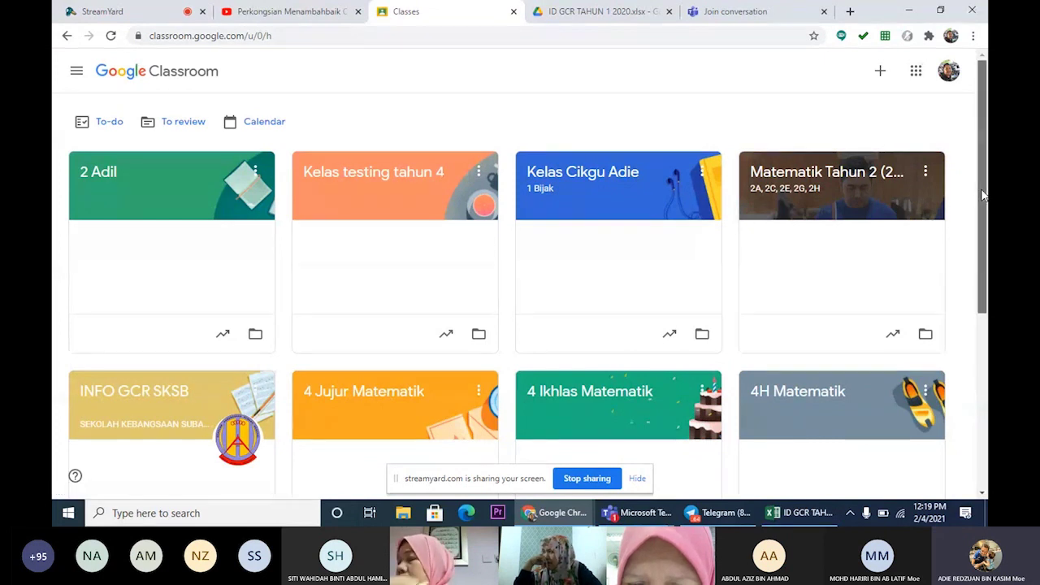
drag(981, 188, 985, 278)
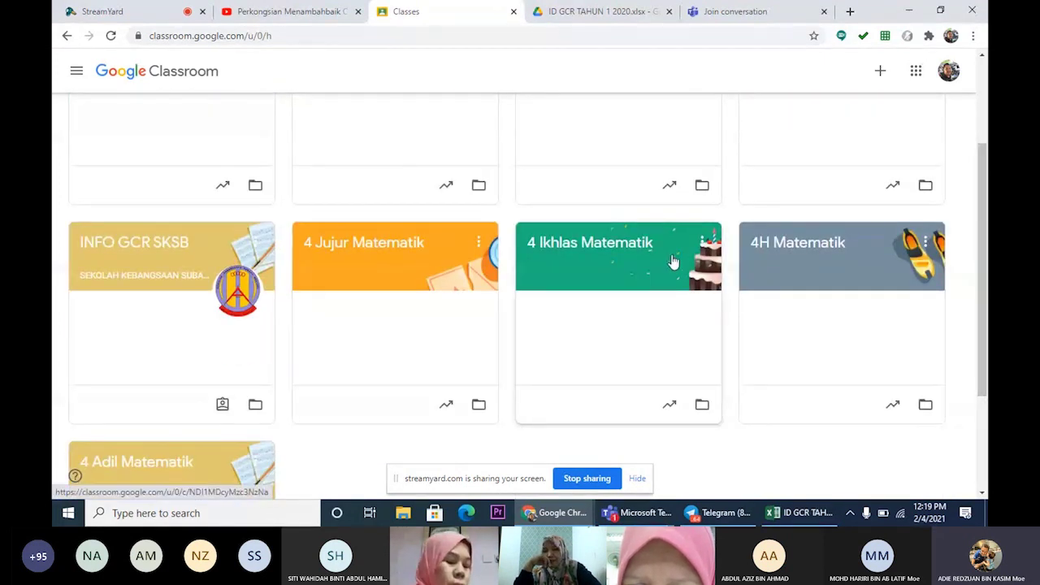
click(704, 245)
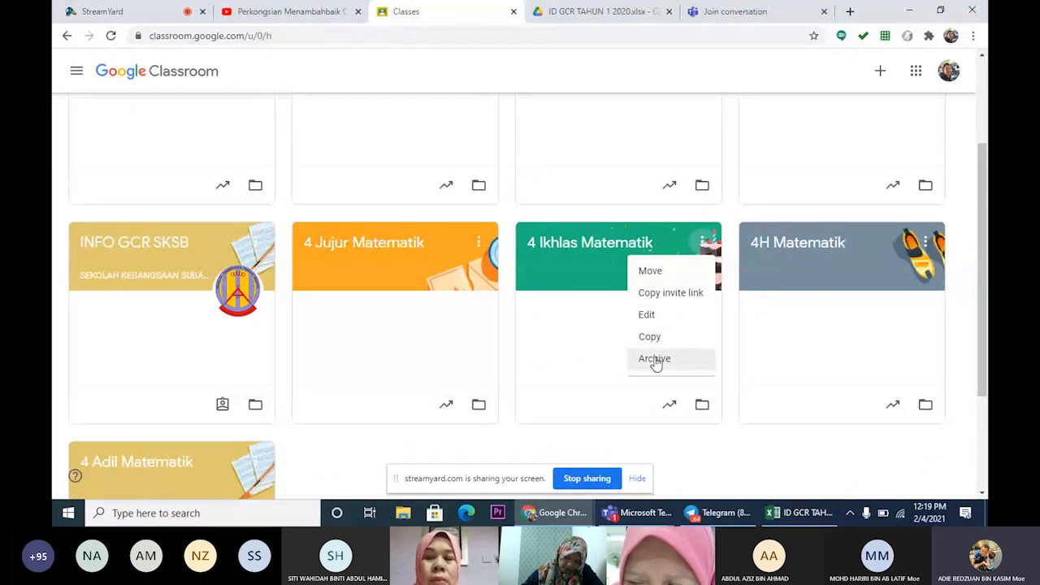
click(655, 360)
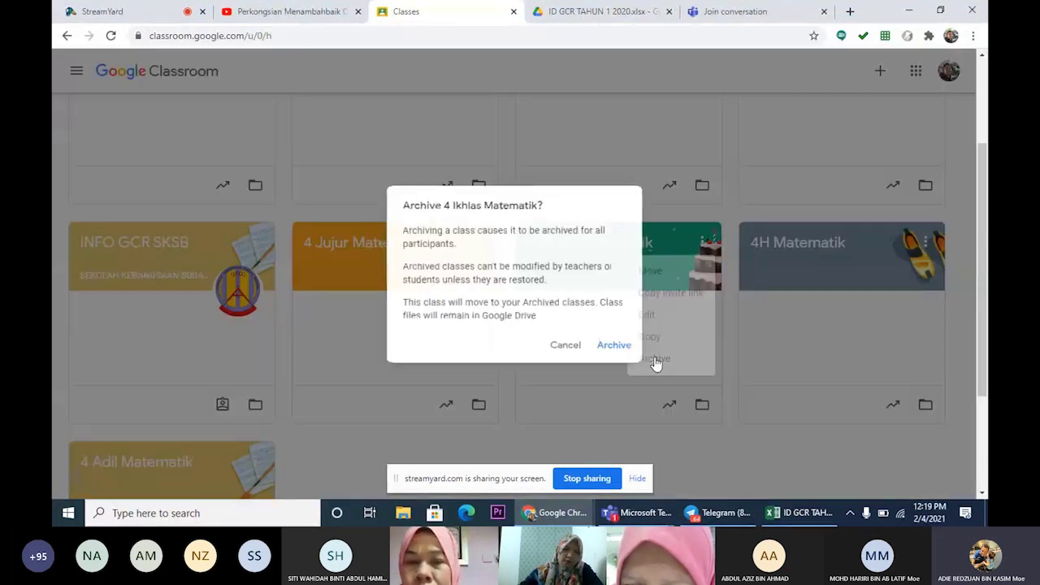
click(624, 349)
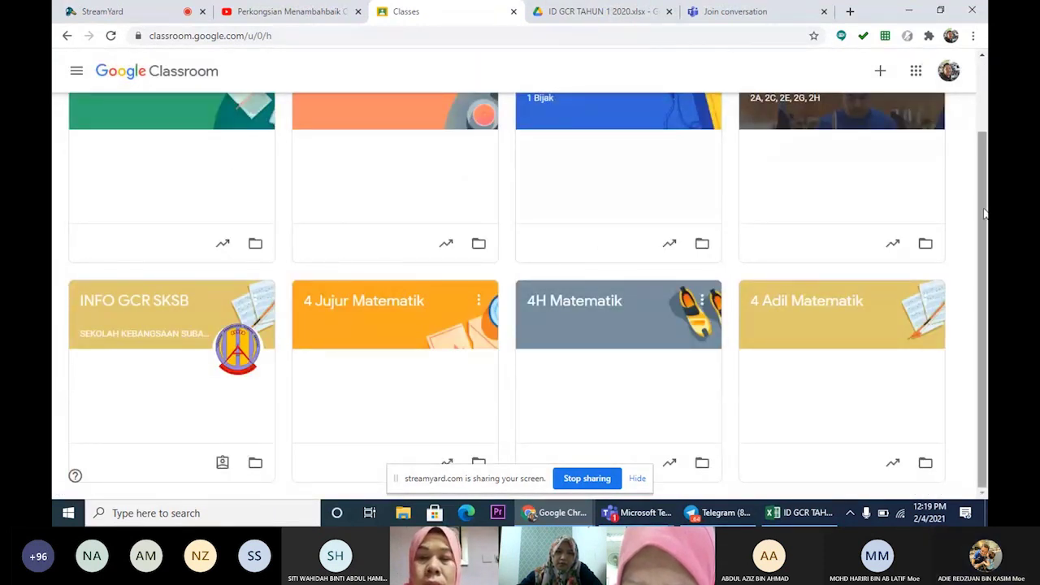
Open the archived classes and check the options offered for 4 Ikhlas Matematik, without deleting or restoring it.
drag(985, 213, 985, 144)
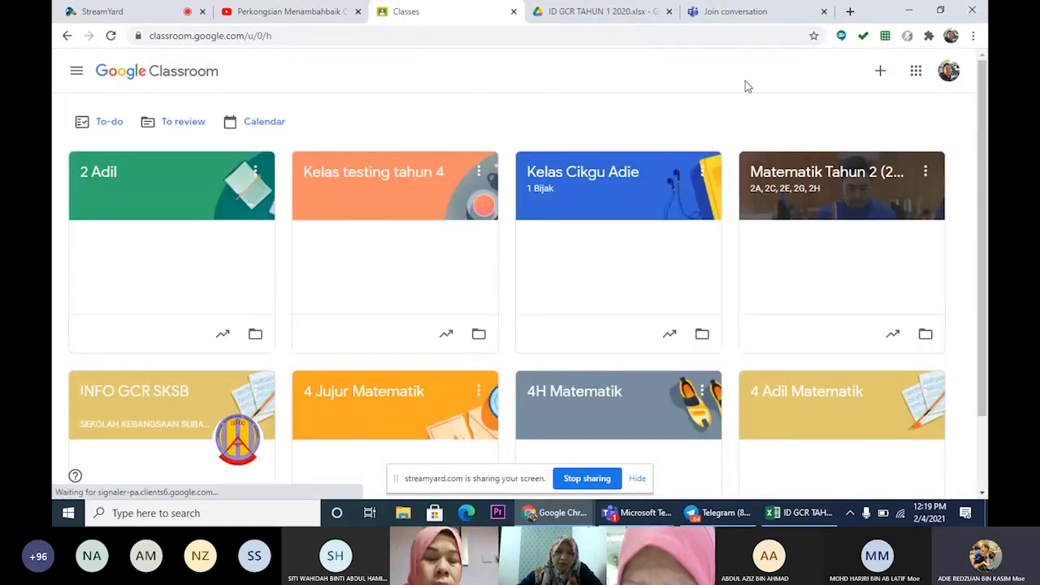
click(75, 75)
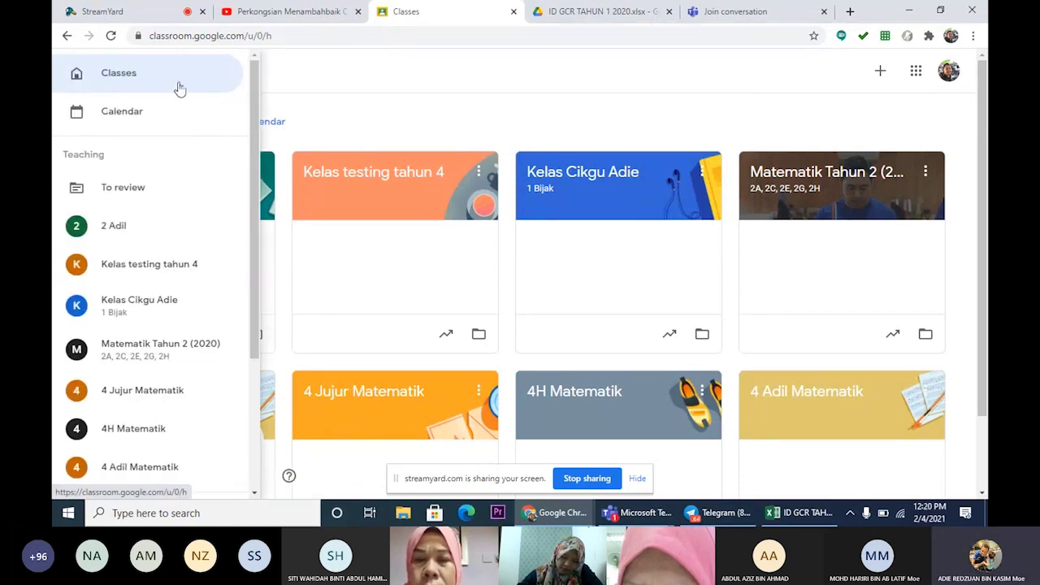
drag(249, 118, 283, 335)
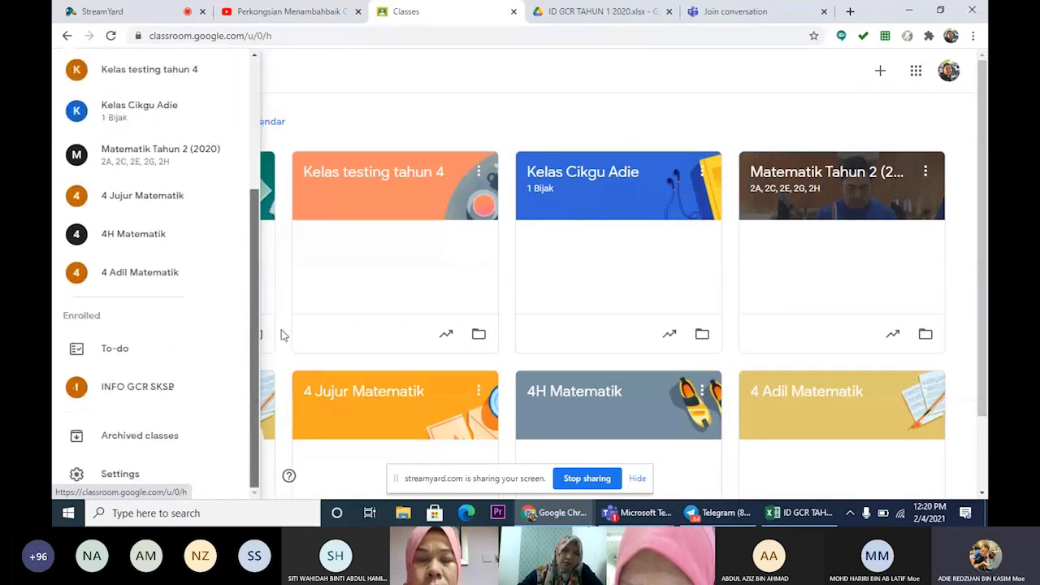
click(134, 434)
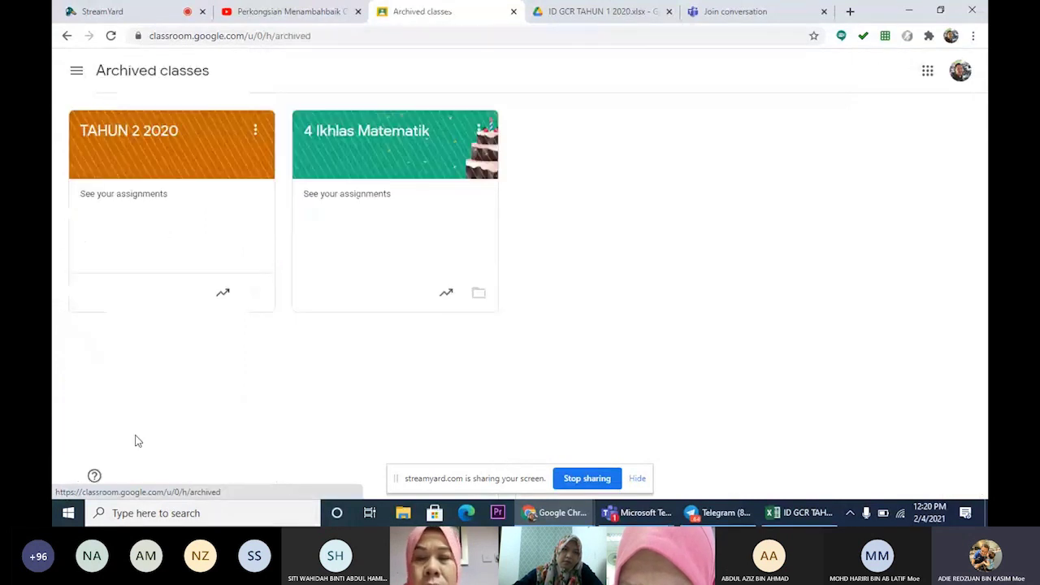
click(482, 132)
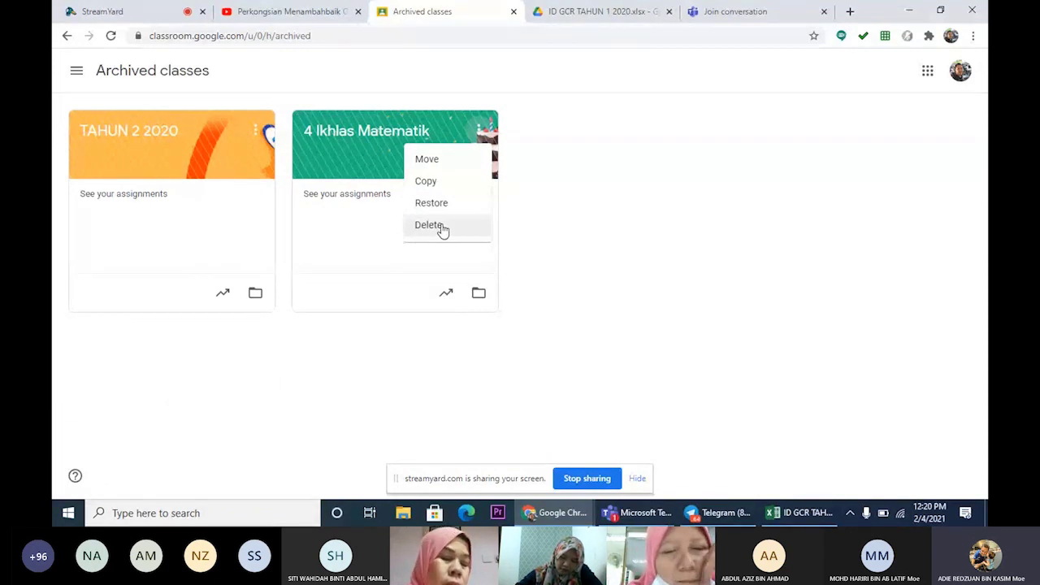
click(605, 238)
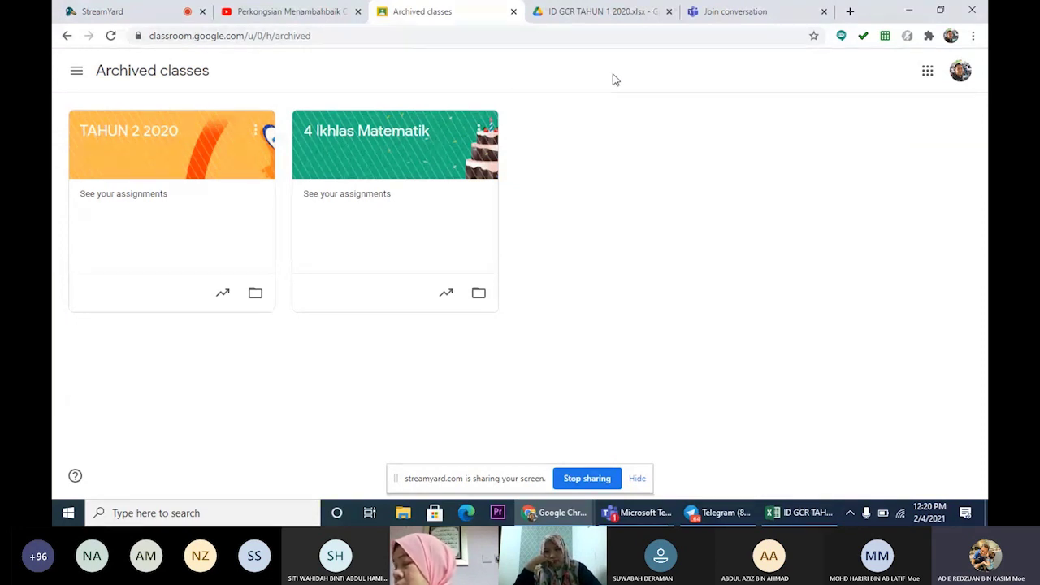
Switch to the Microsoft Teams meeting to check on its participants, and return to the archived classes in Chrome.
mouse_move(648, 522)
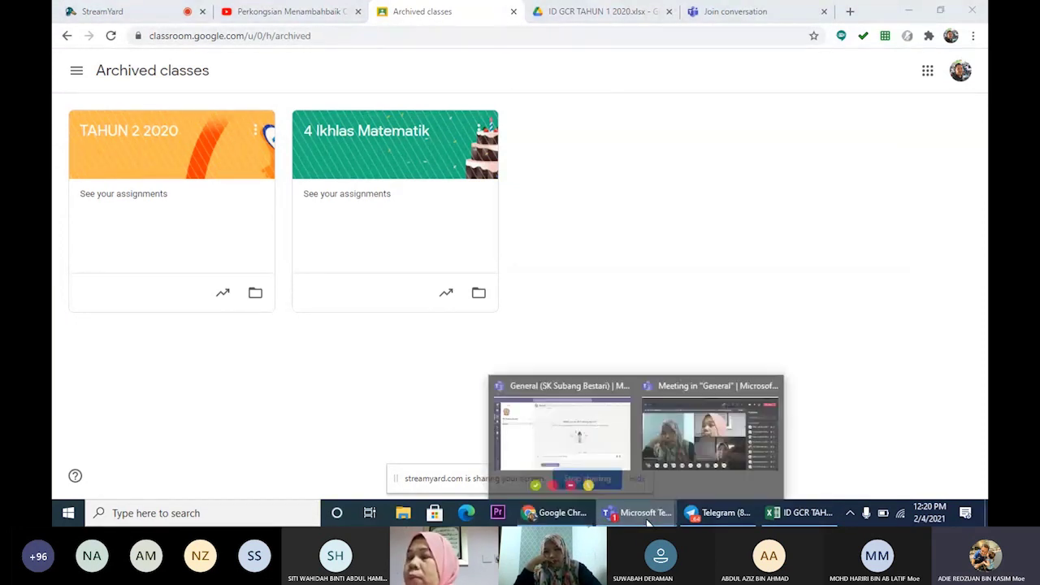
click(725, 430)
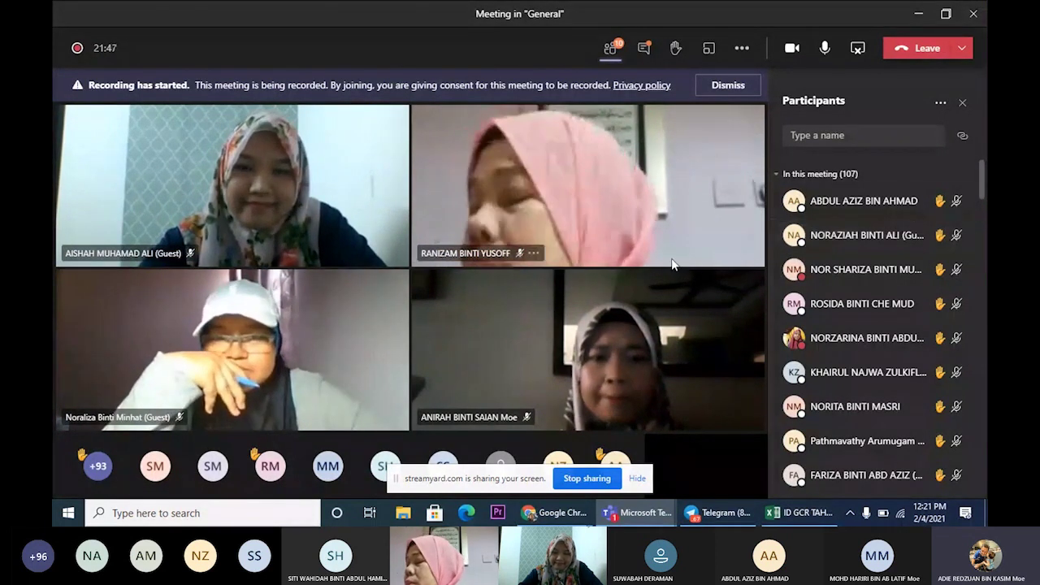
click(555, 513)
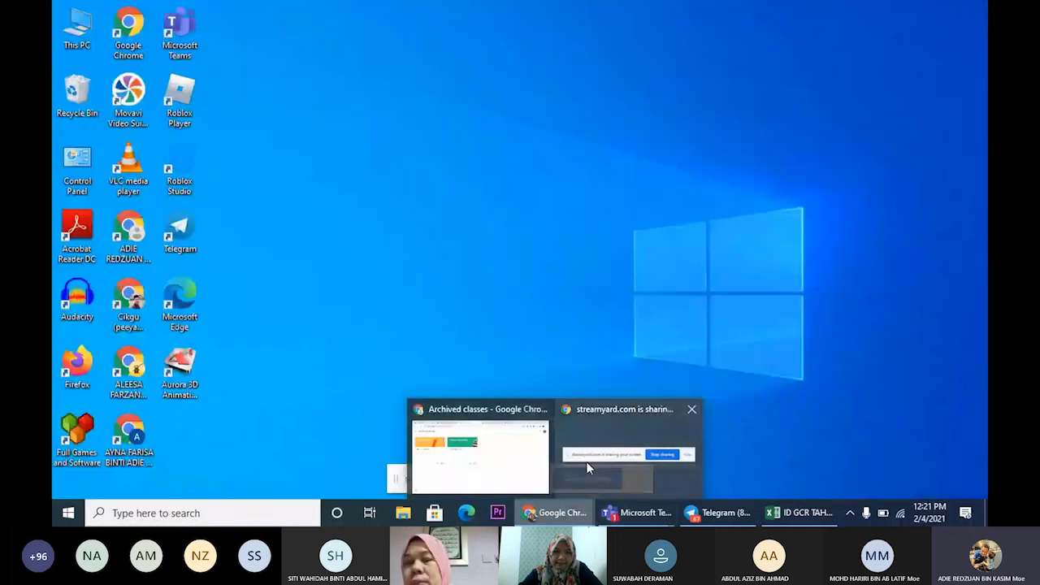
mouse_move(498, 469)
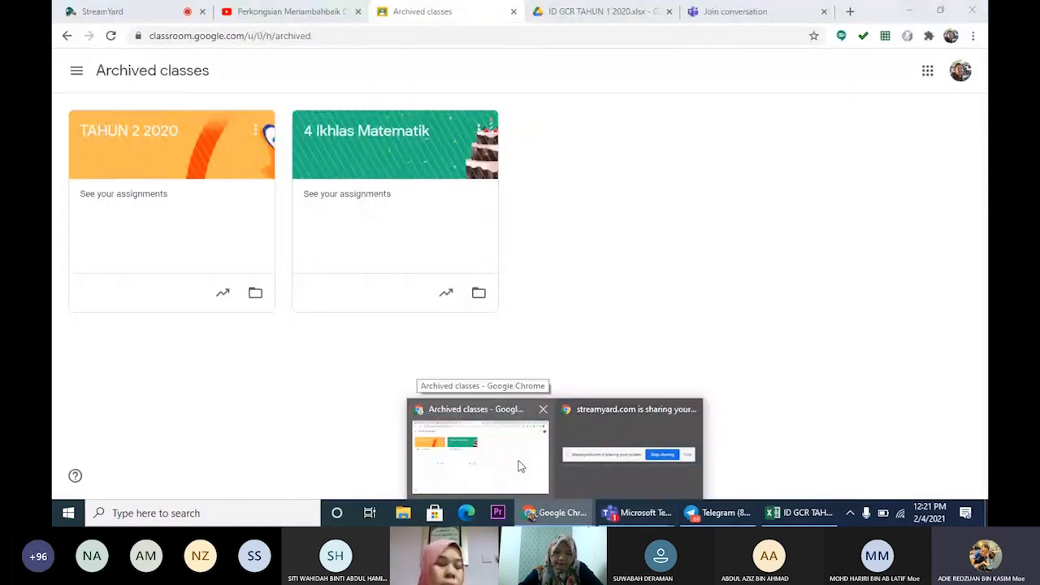
click(521, 465)
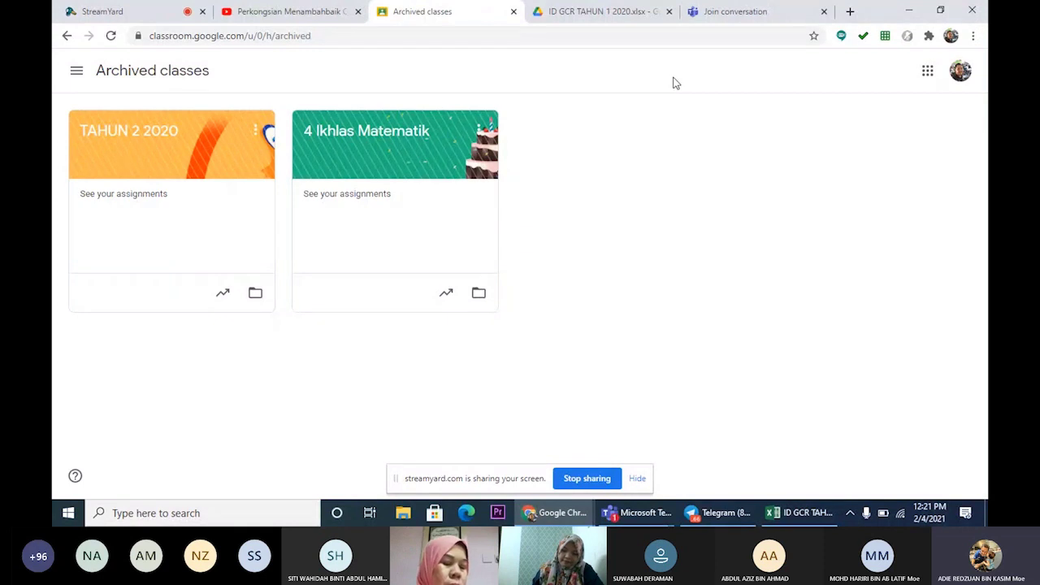
Close the ID GCR TAHUN 1 2020.xlsx preview and the Join conversation page in the browser.
click(609, 20)
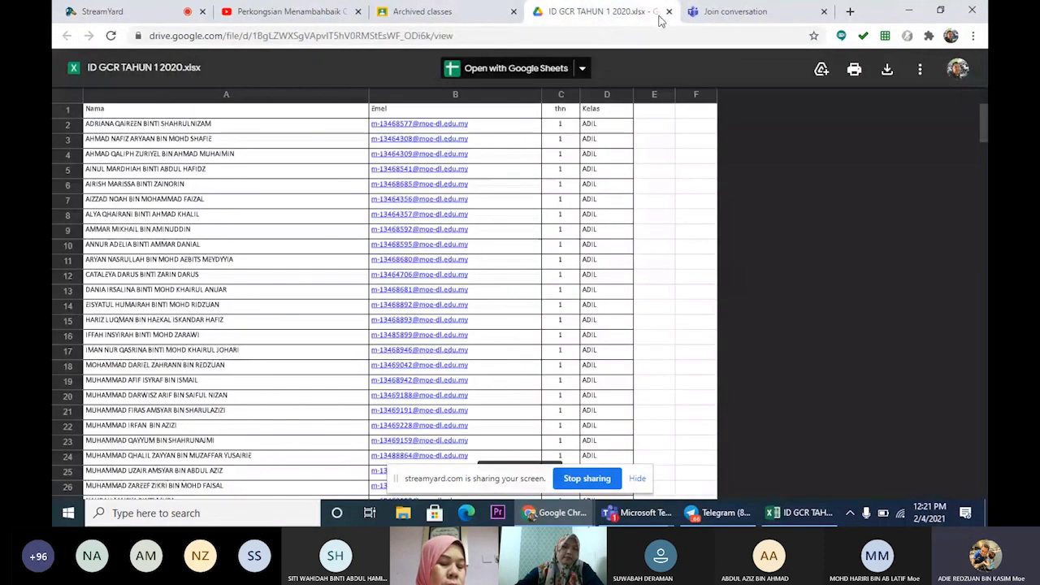
click(668, 11)
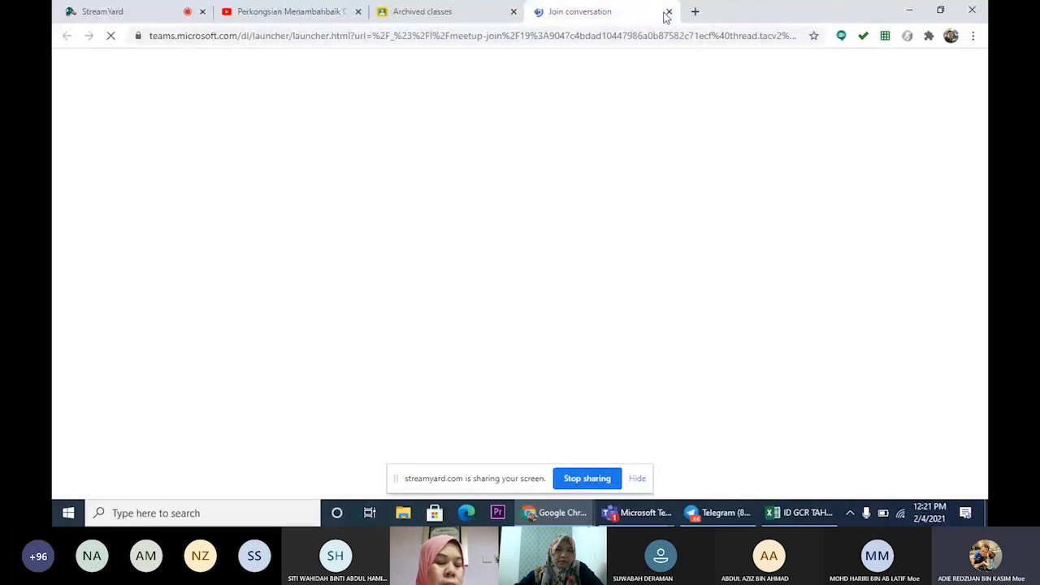
click(668, 11)
Open Google Meet in a new browser tab and go from the previously used meeting to the Meet home page.
click(563, 11)
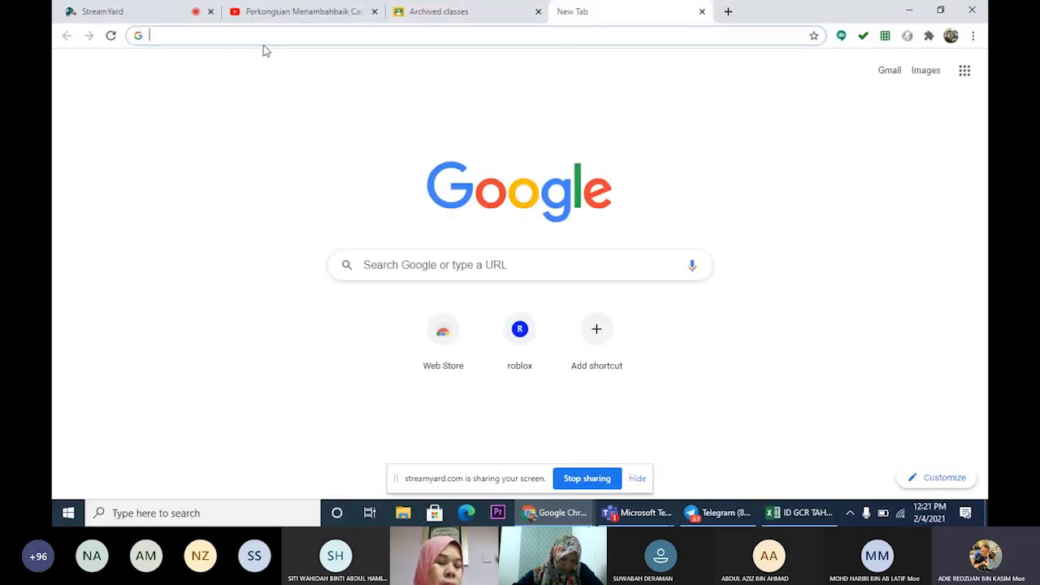
text(meet)
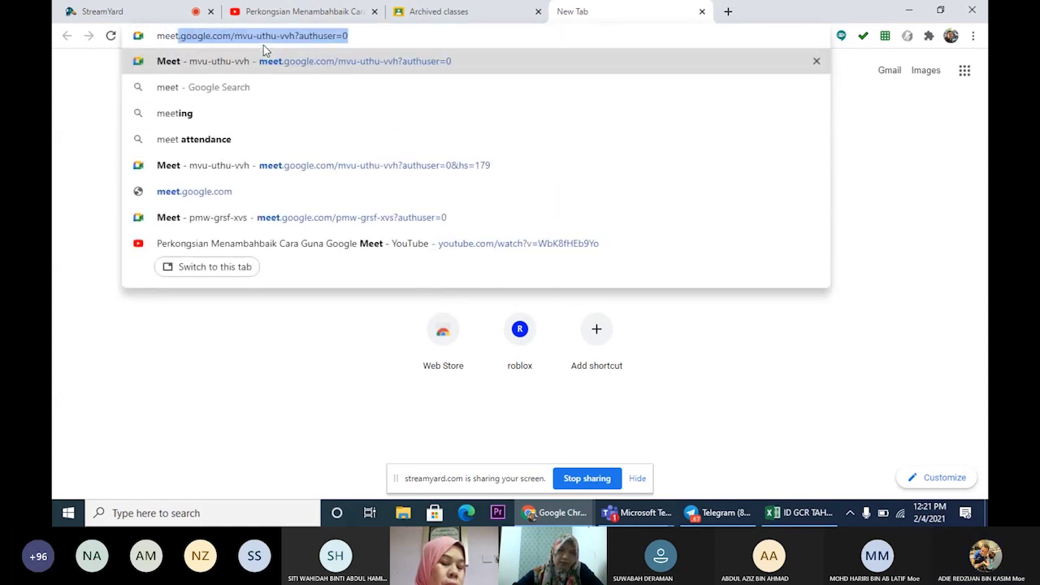
key(Return)
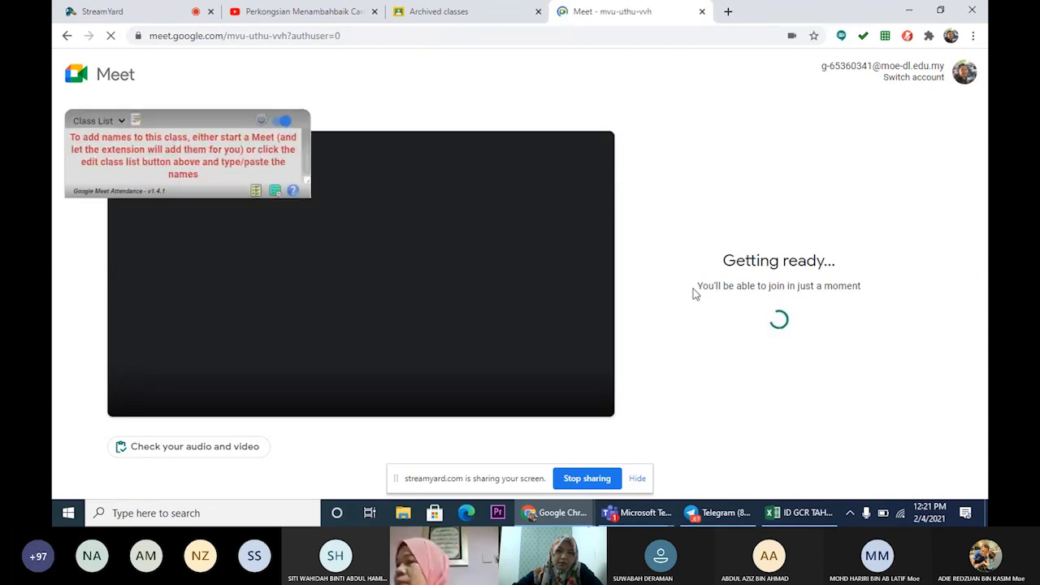
click(505, 212)
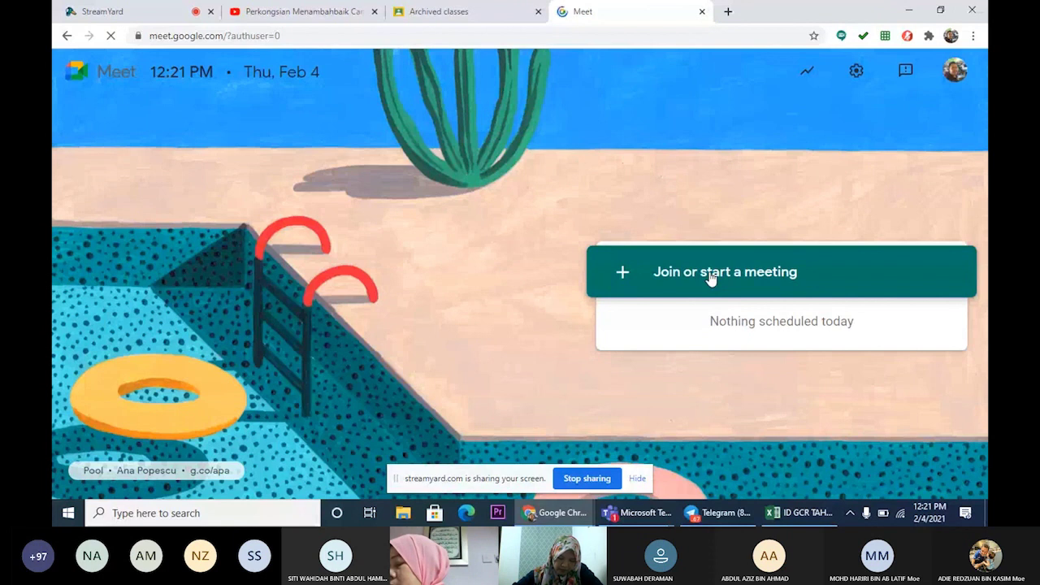
Start a meeting with the nickname "ladap sksb v1" and join it.
click(711, 277)
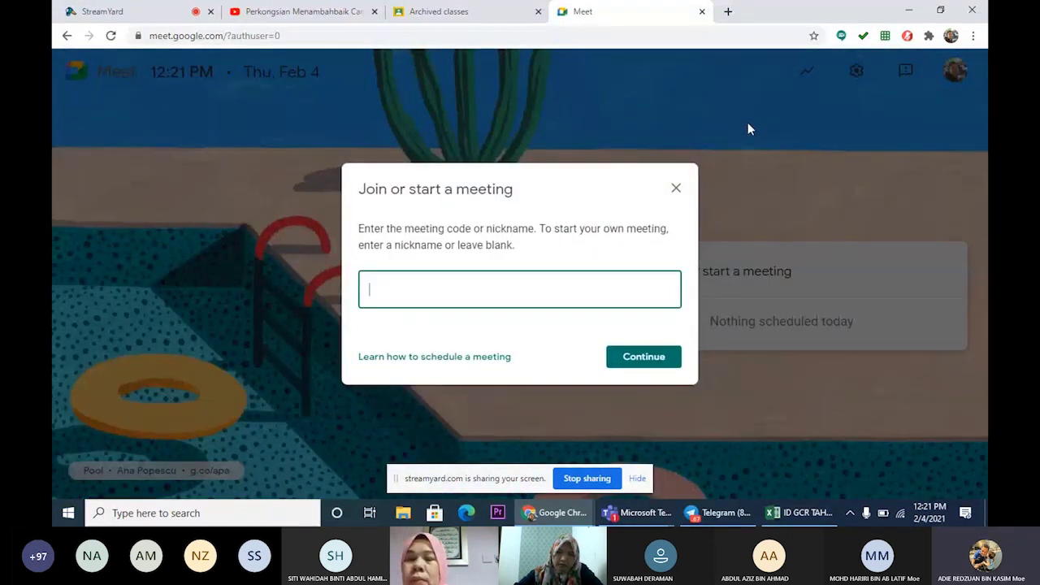
text(ladap)
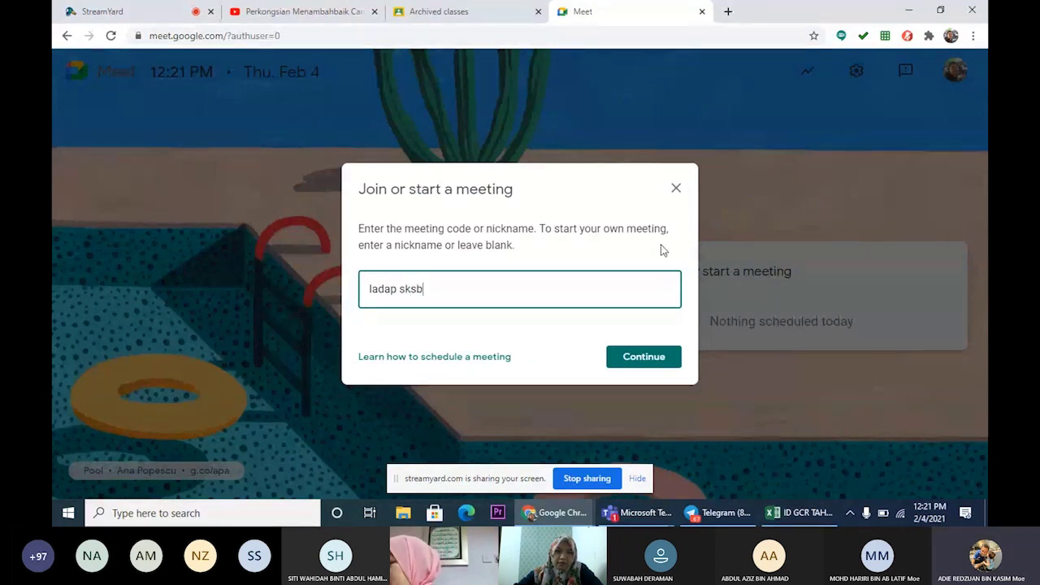
text( sksb)
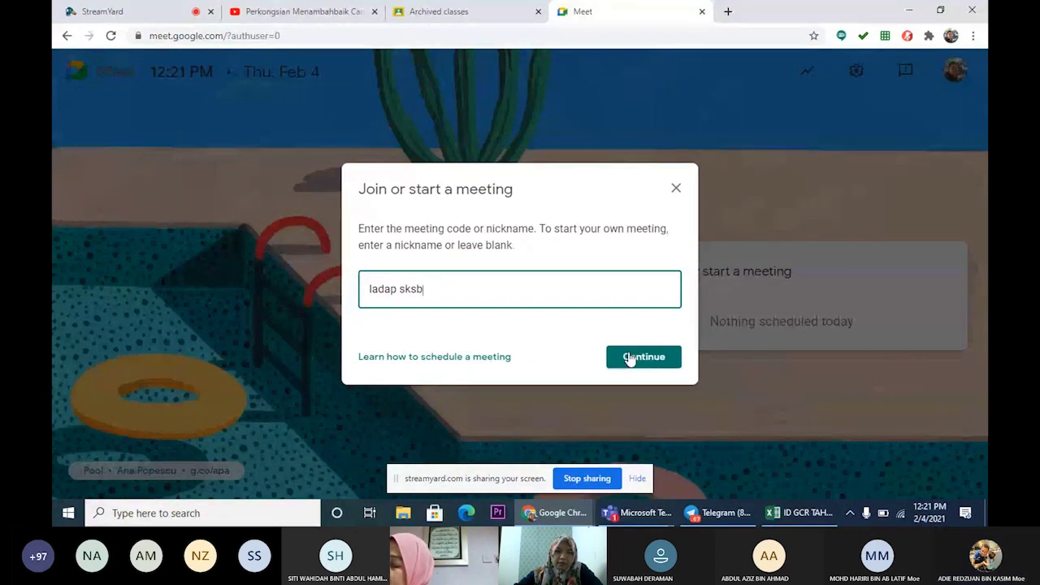
text( v1)
click(633, 360)
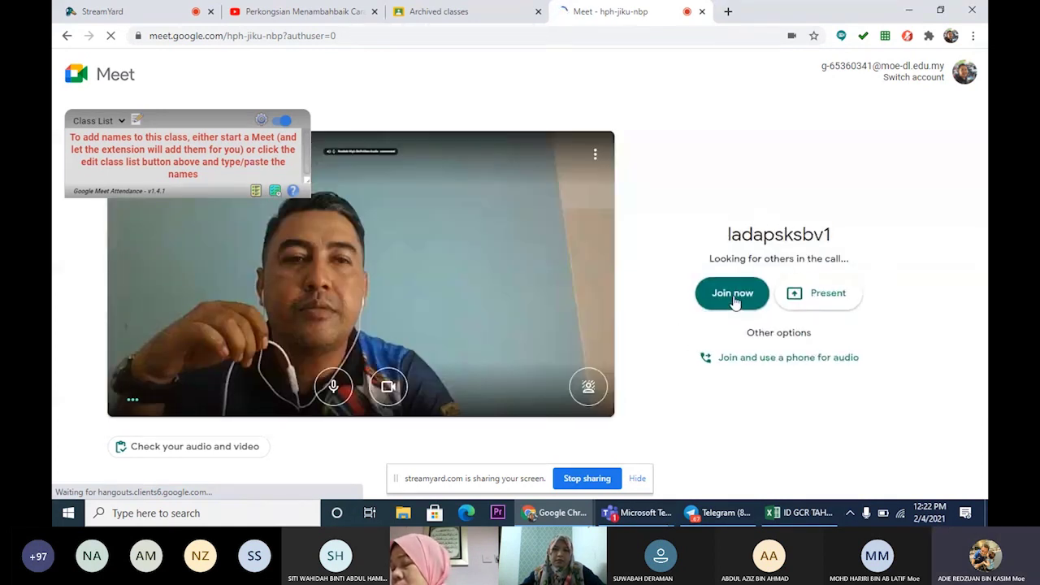
click(732, 294)
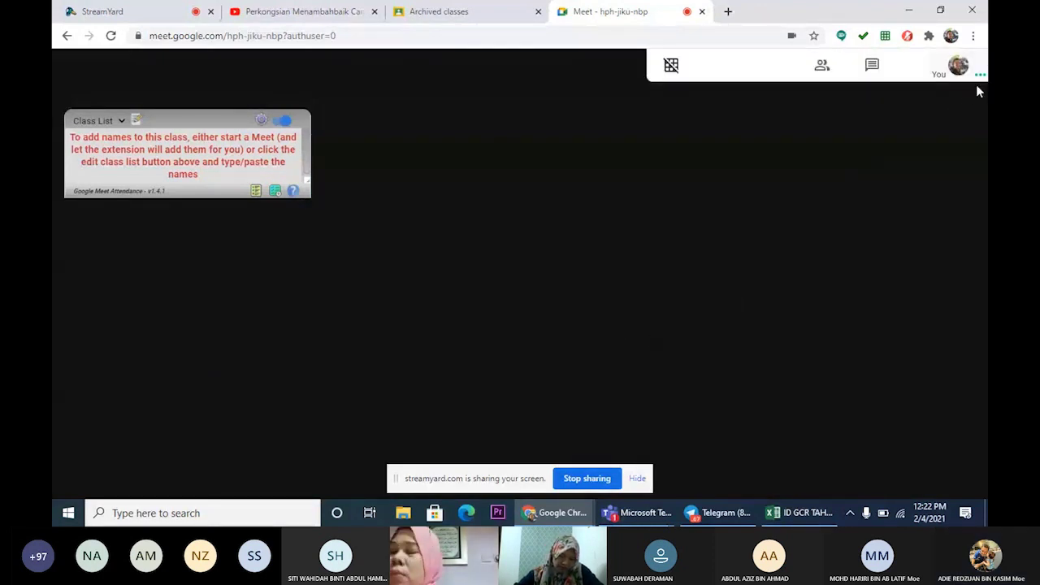
Copy the new meeting's joining info and close the Add others dialog.
click(324, 36)
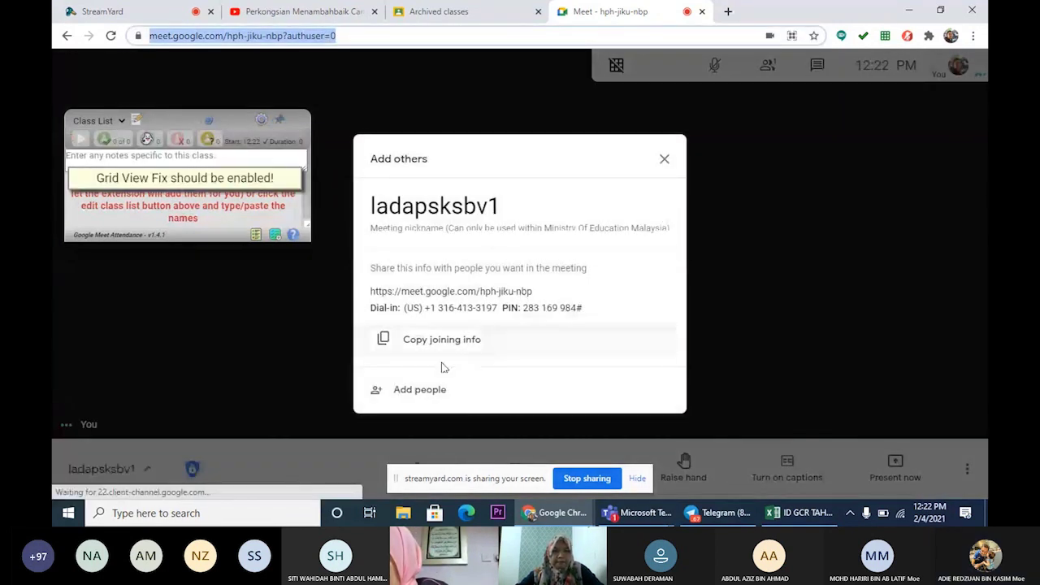
click(440, 347)
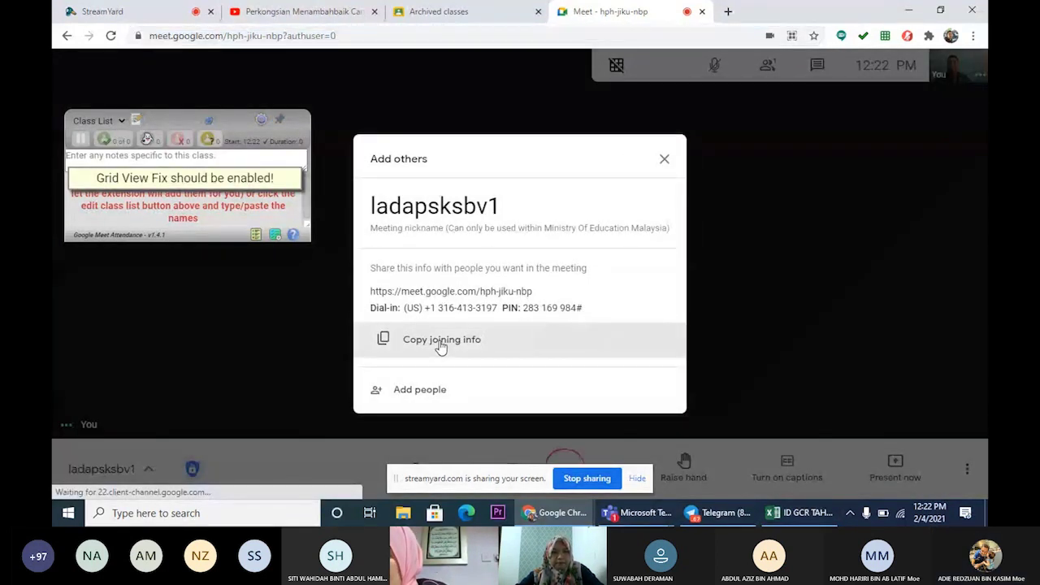
click(663, 158)
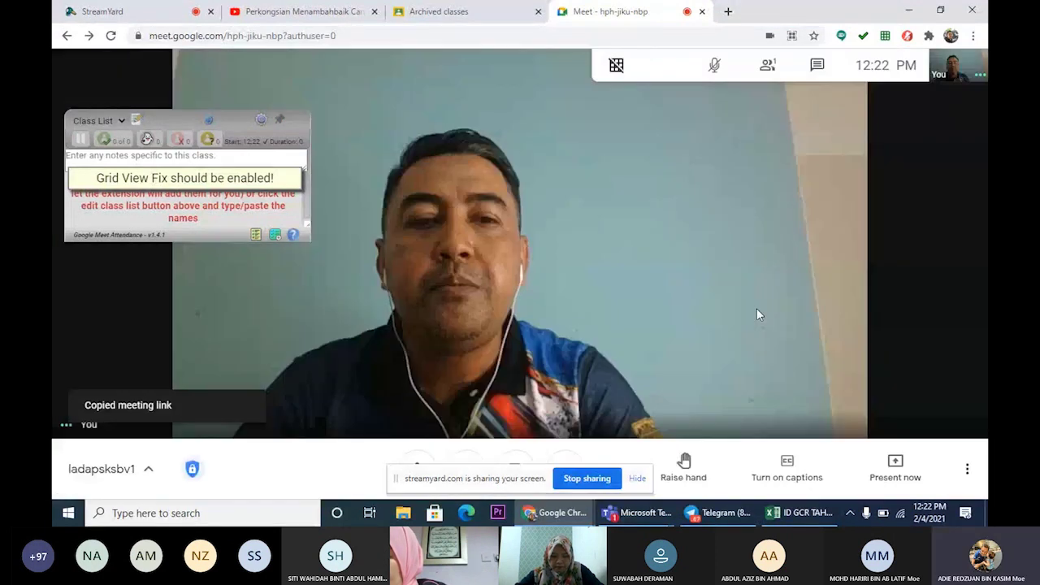
Switch to Telegram and send the copied Google Meet link to the SKSB Hebat group.
click(712, 513)
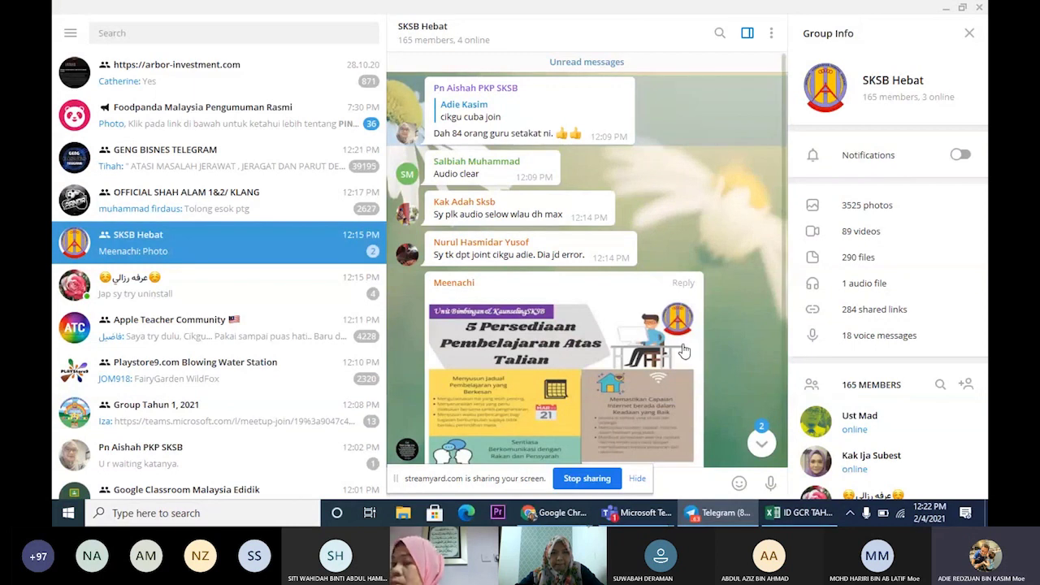
click(785, 152)
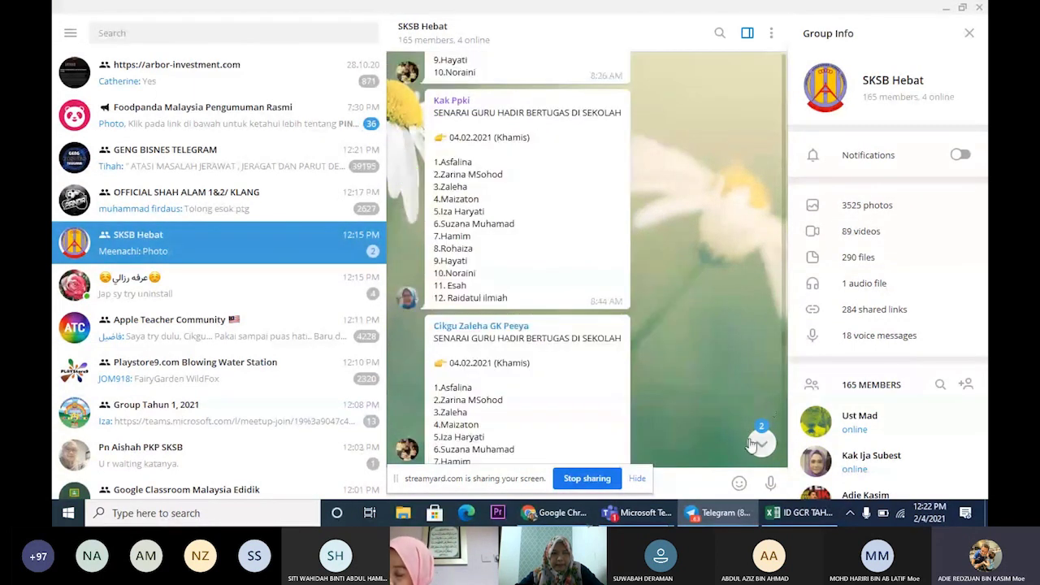
click(756, 443)
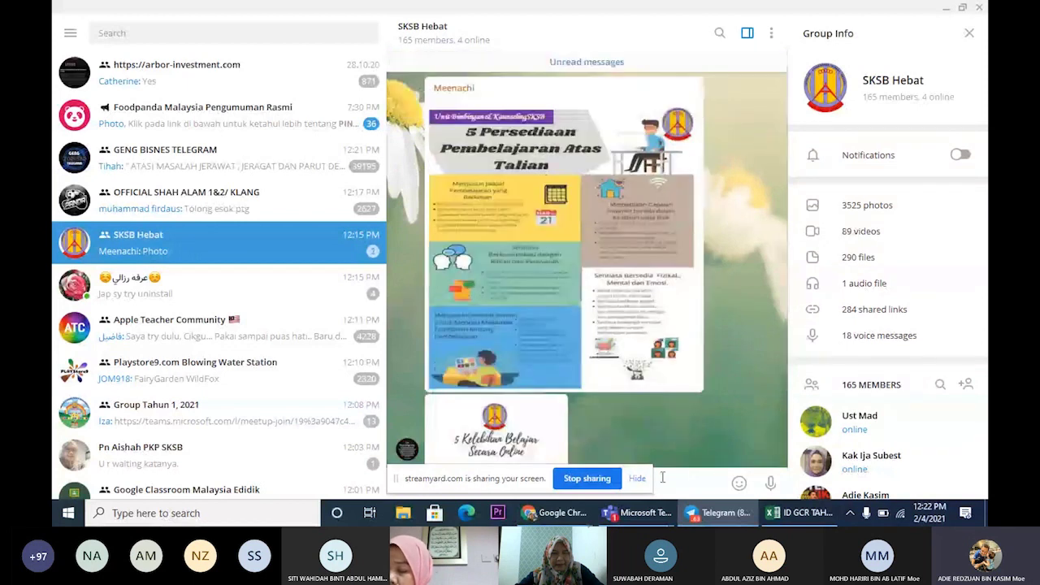
click(637, 479)
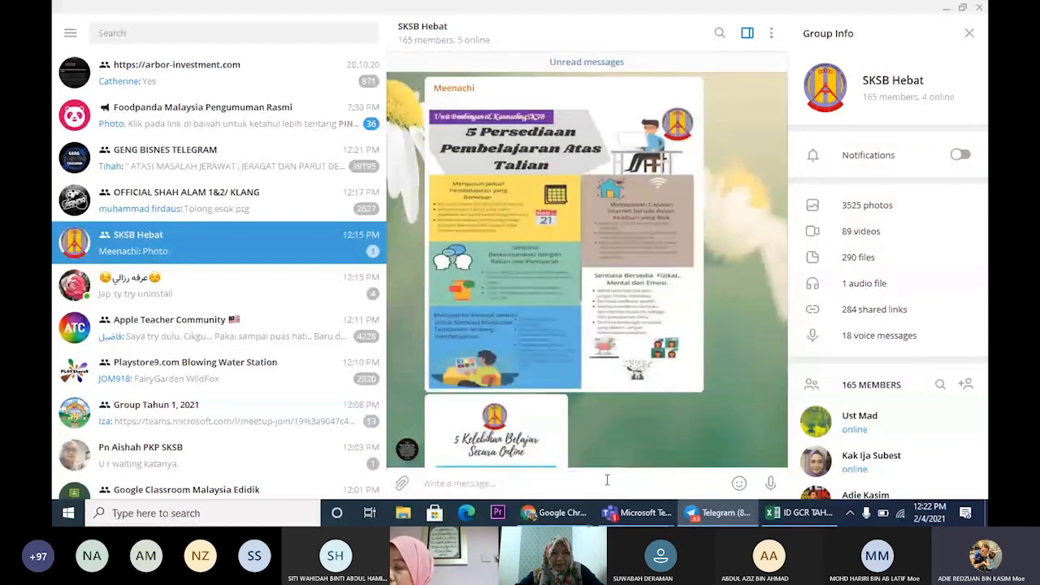
key(ctrl+v)
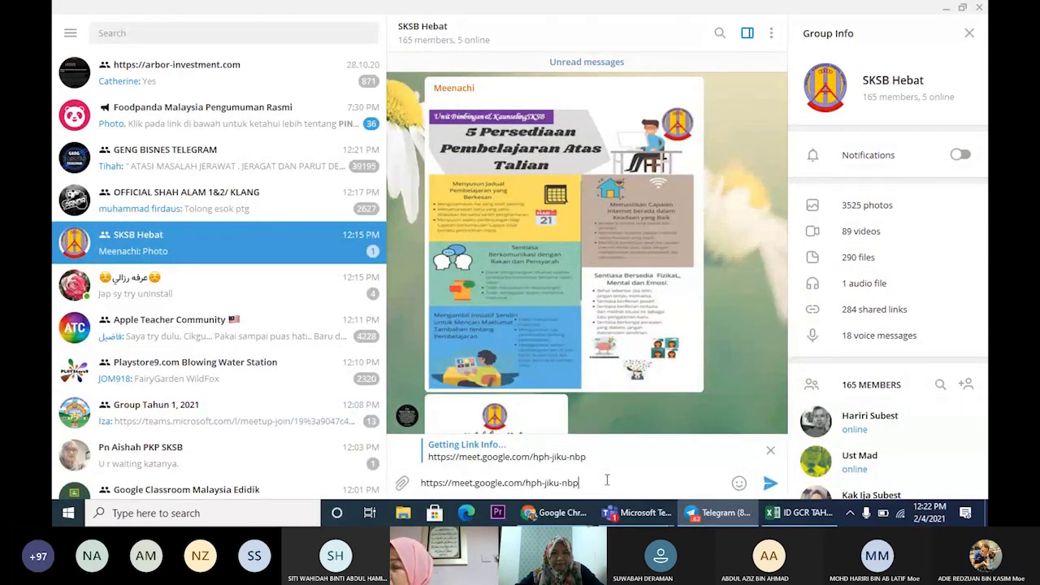
key(Return)
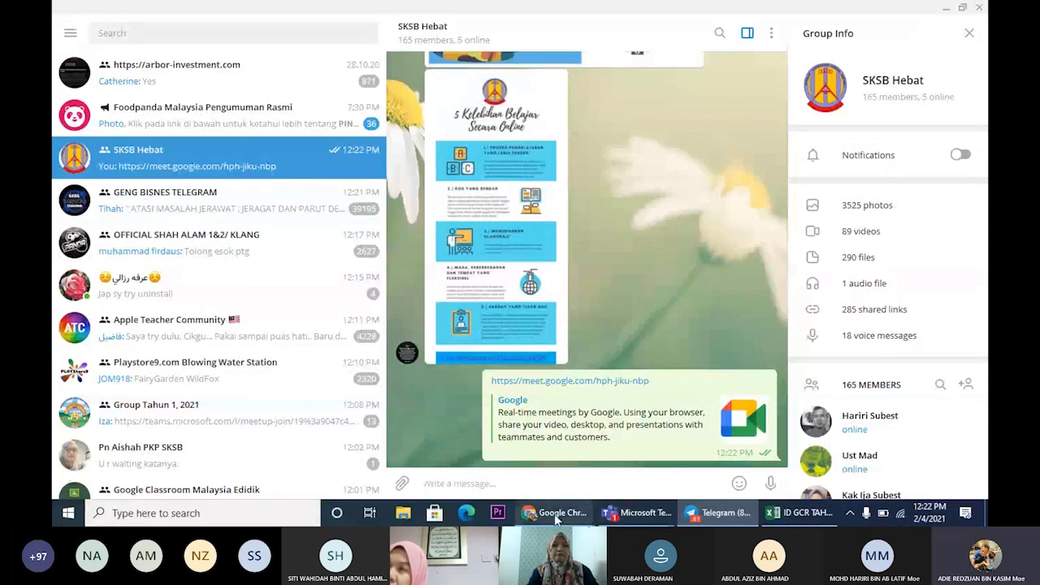
Return to Chrome, find and open the Chrome Web Store in a new tab, and enter "meet admit" as its search text.
mouse_move(557, 519)
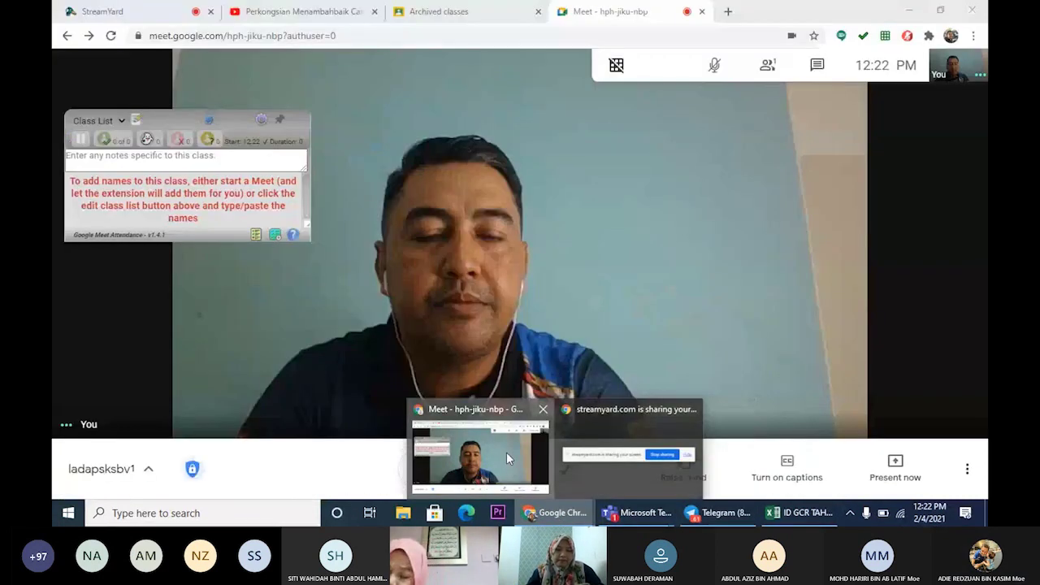
click(507, 454)
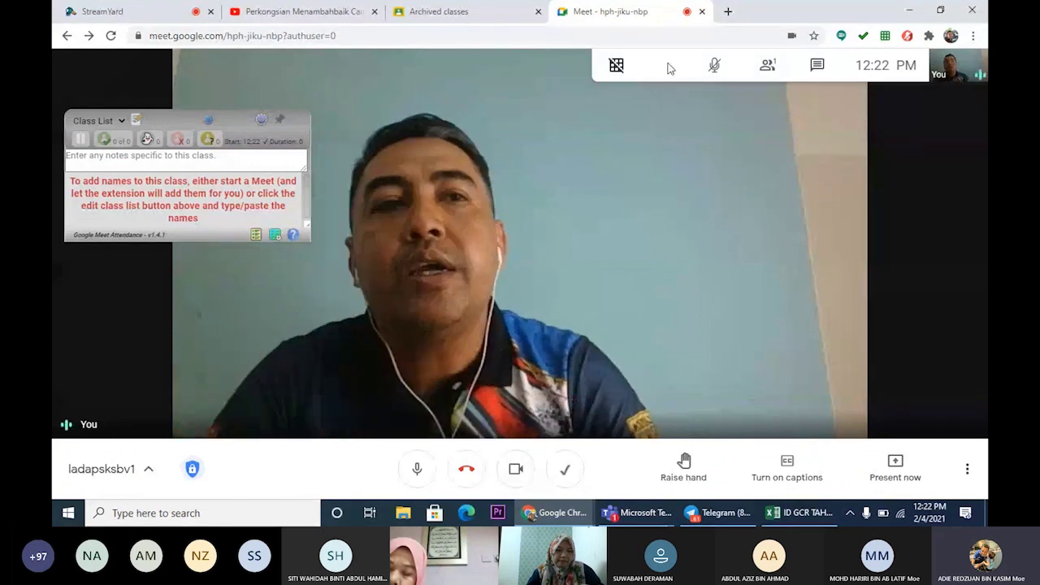
click(727, 12)
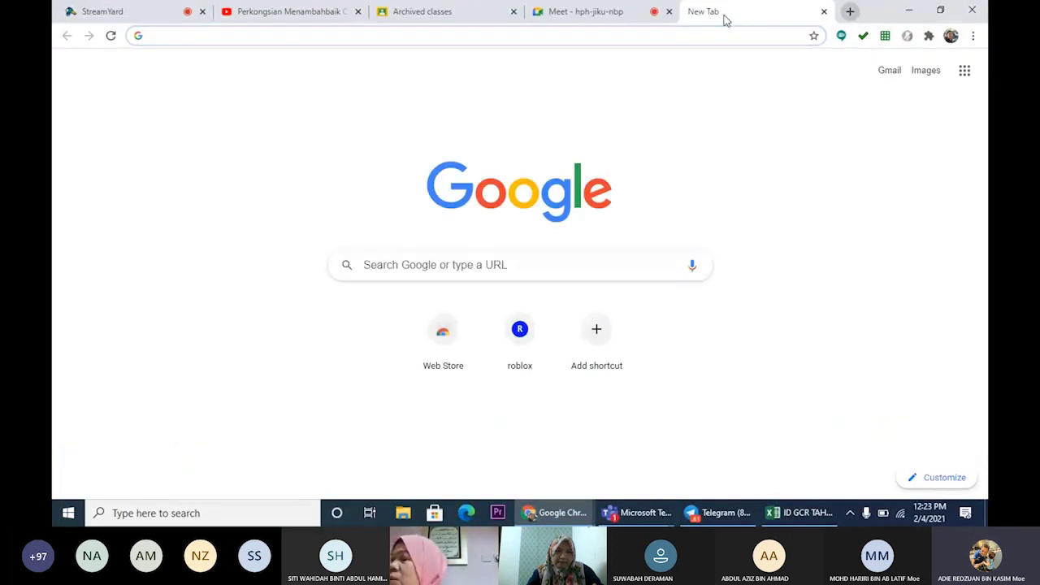
text(c)
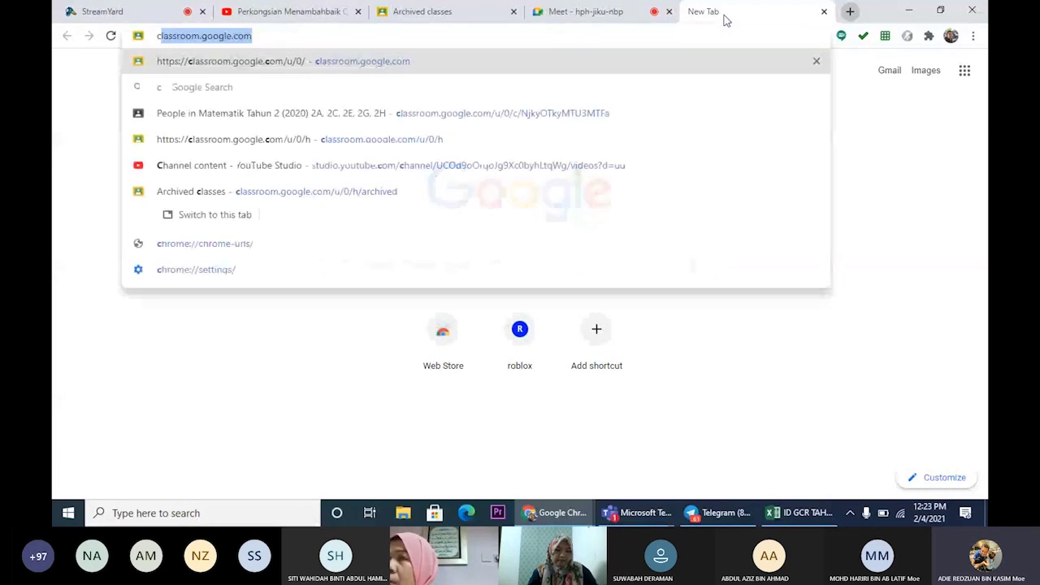
text(hrome)
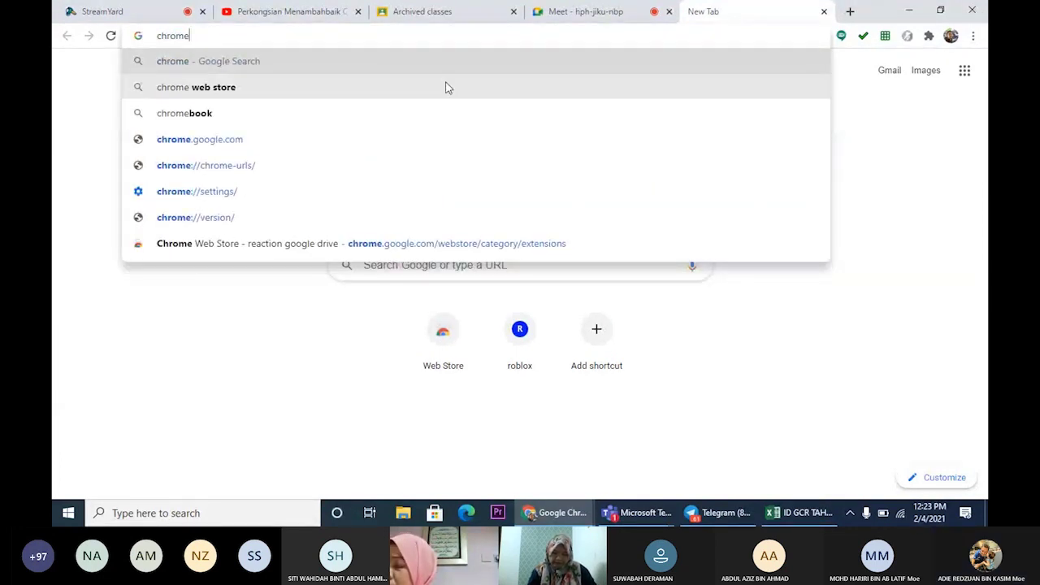
click(351, 87)
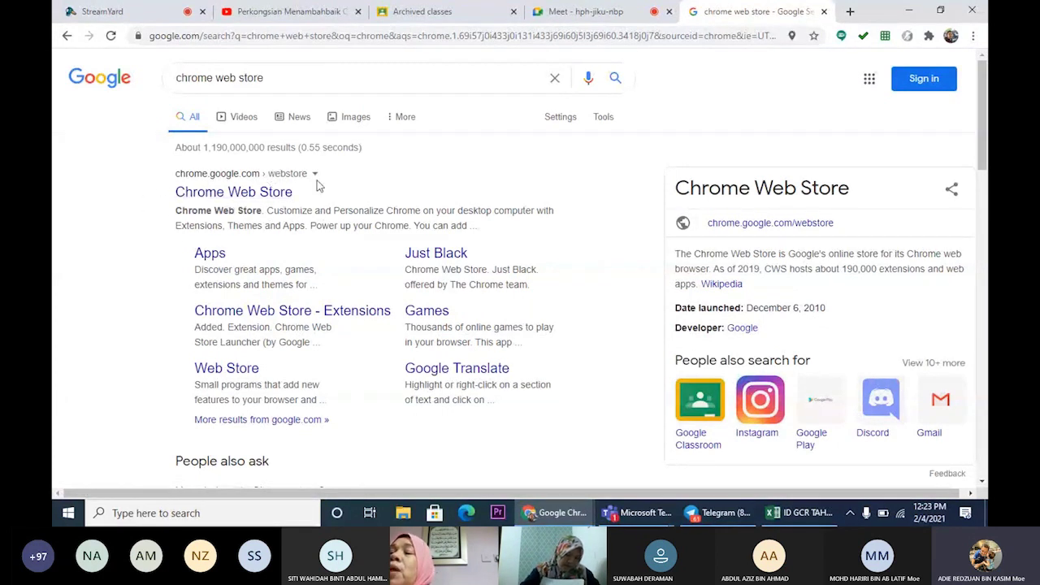
click(272, 200)
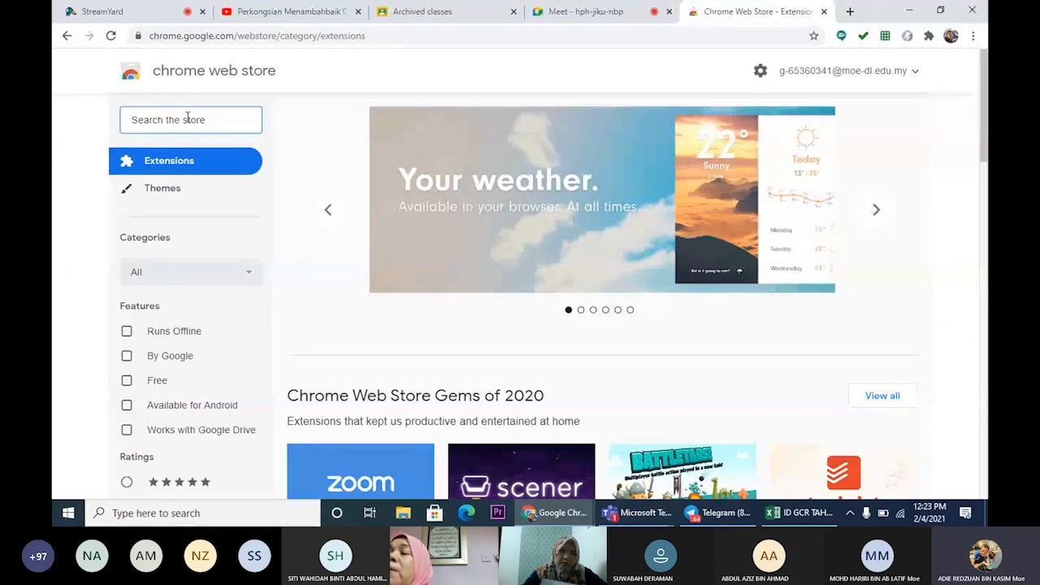
text(meet admit)
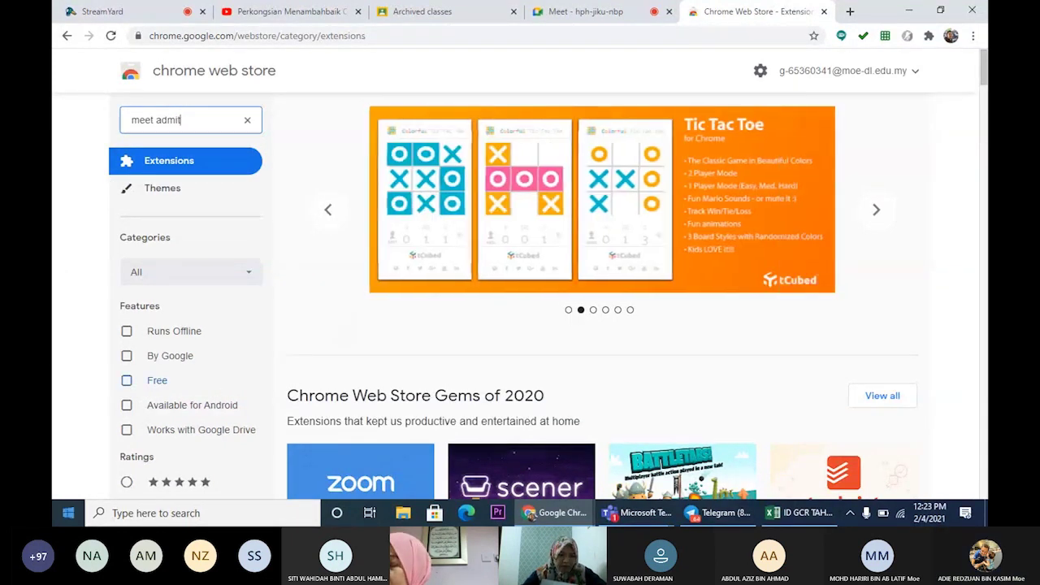
Go back to the Meet call and mute the participant with an open microphone for everyone.
click(570, 518)
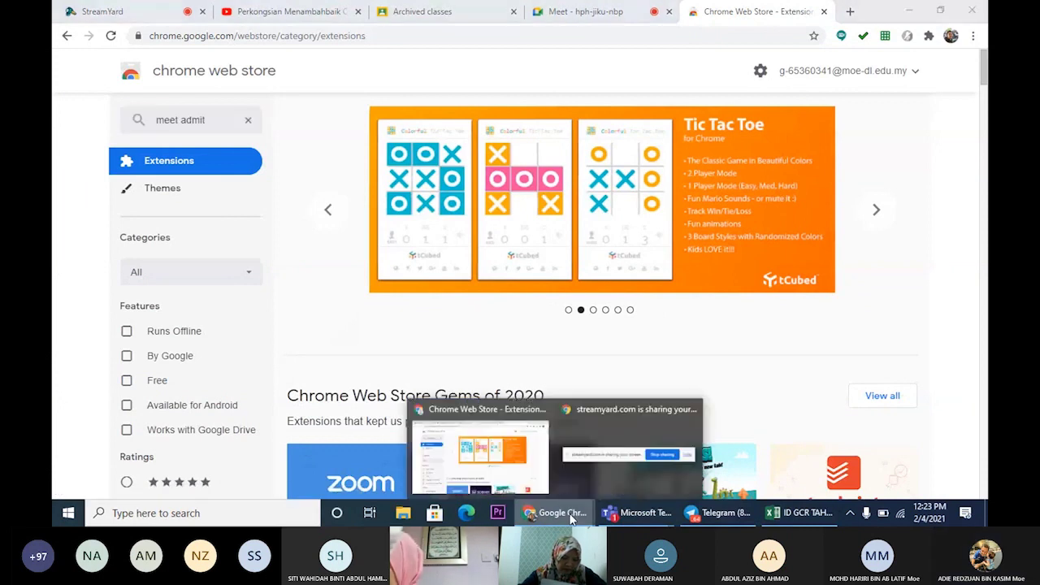
click(610, 12)
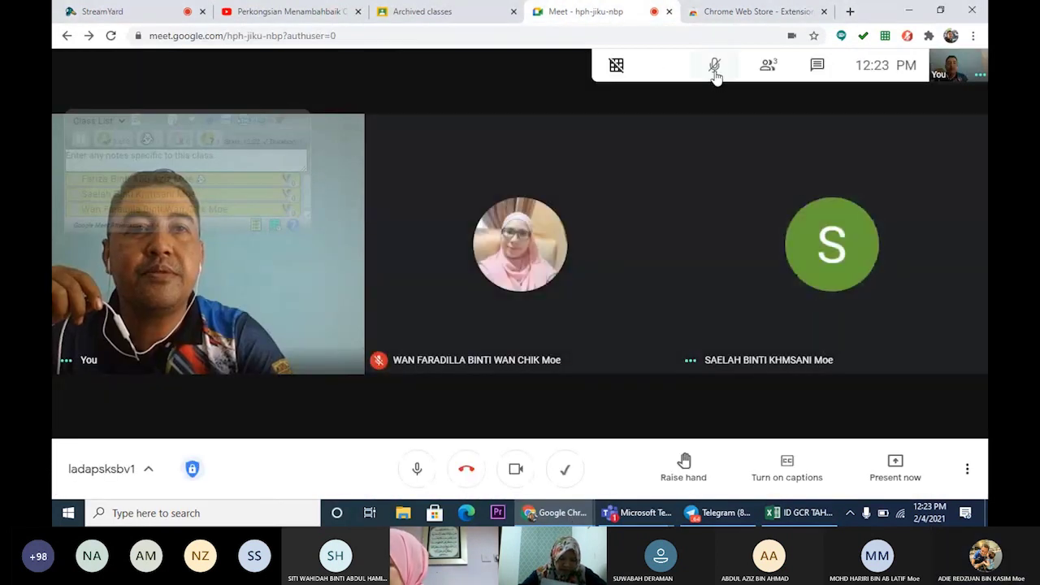
click(715, 72)
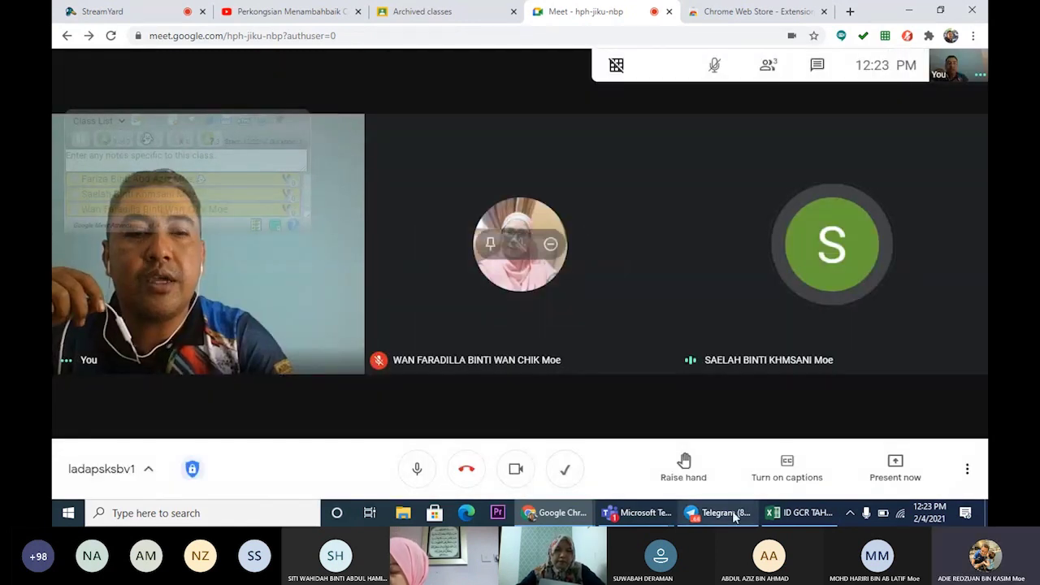
Return to the Chrome Web Store and search the extensions for "meet admit auto".
mouse_move(555, 513)
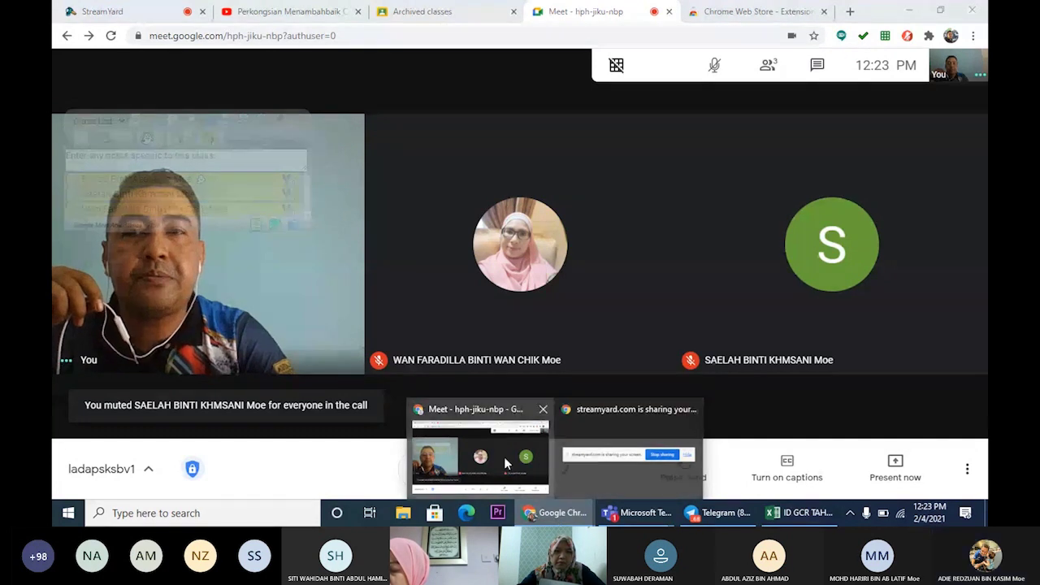
click(716, 12)
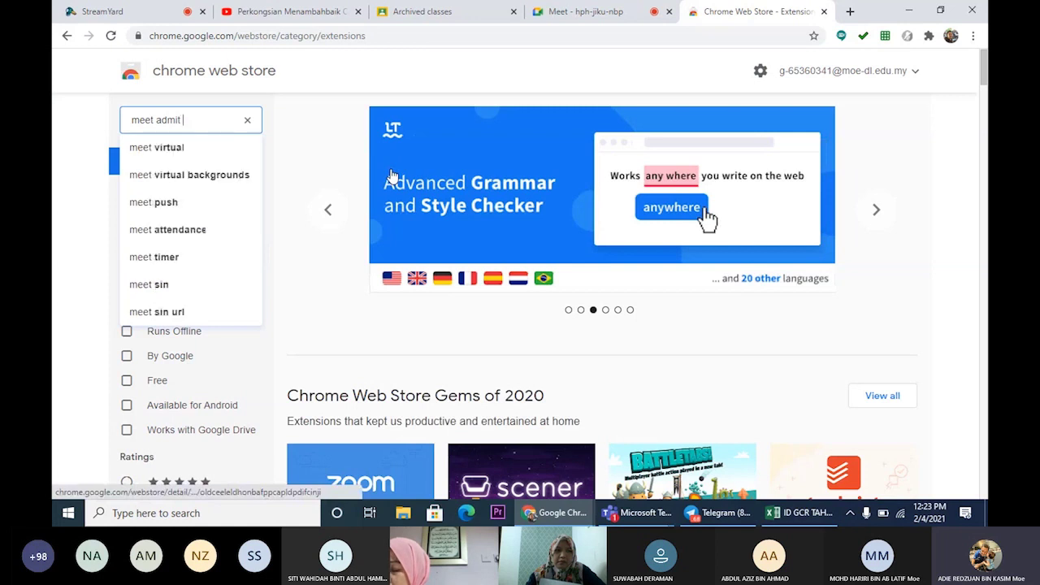
text(auto)
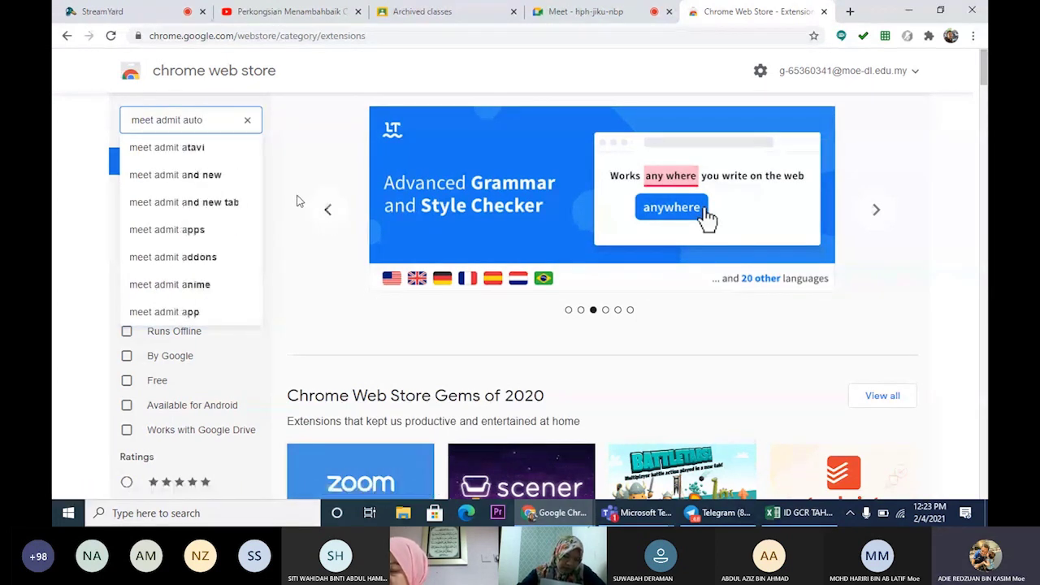
key(Return)
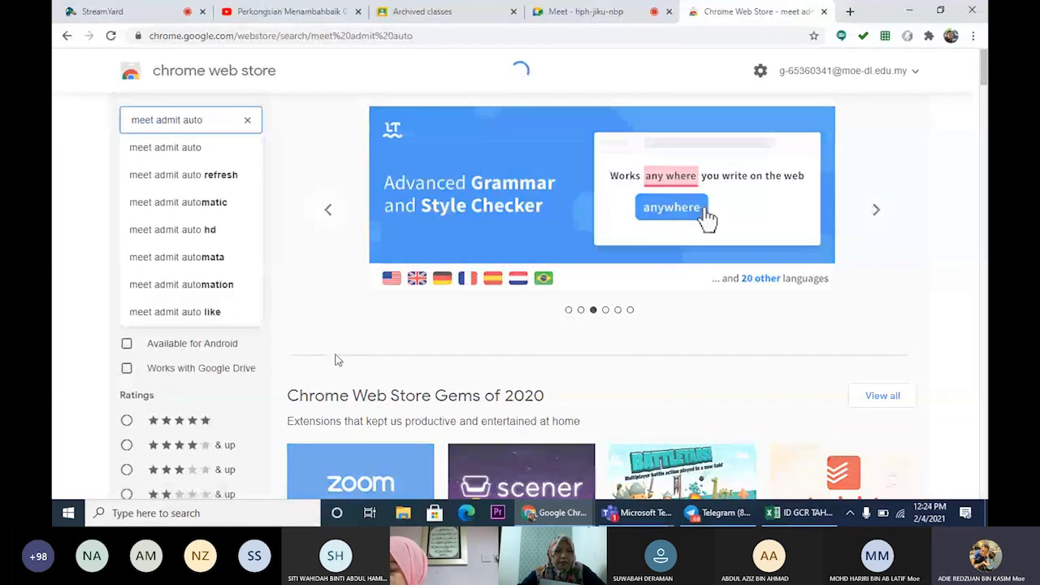
Turn off your own microphone in the Meet call.
click(580, 11)
click(418, 471)
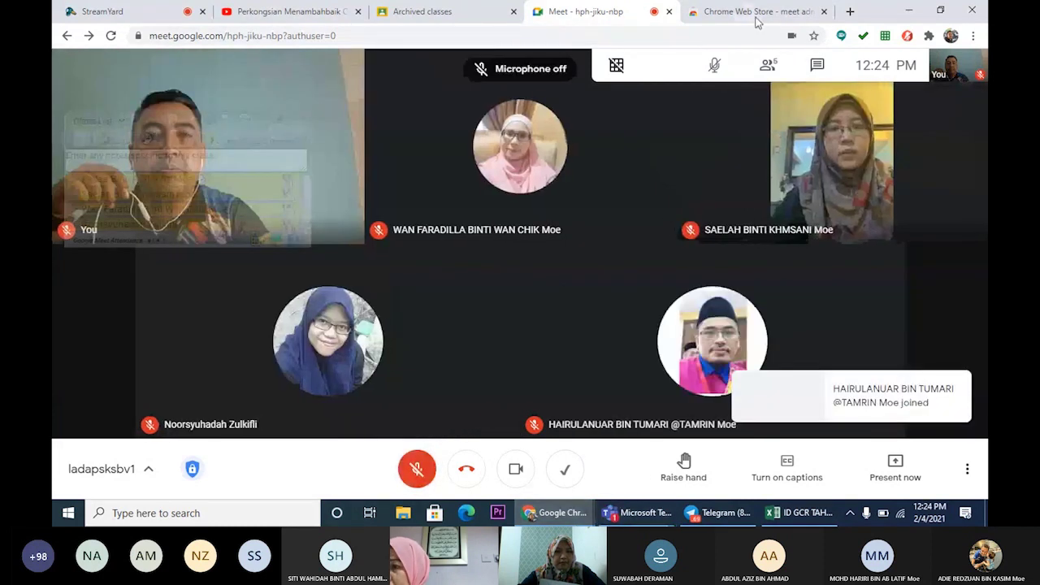
Open the Google Meet Auto Admit extension by smashciotechky from the Chrome Web Store results.
click(756, 14)
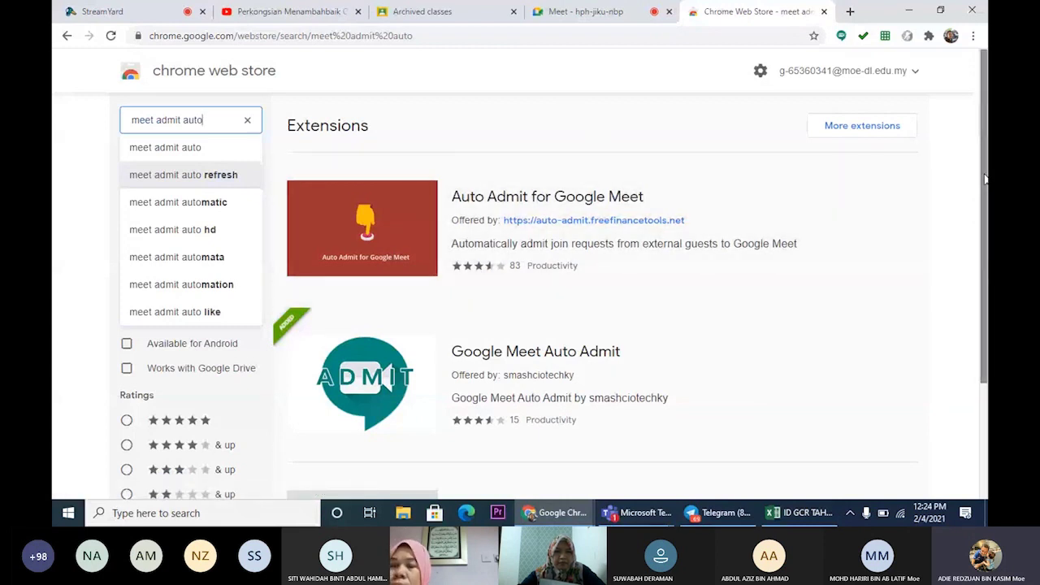
drag(985, 179, 985, 252)
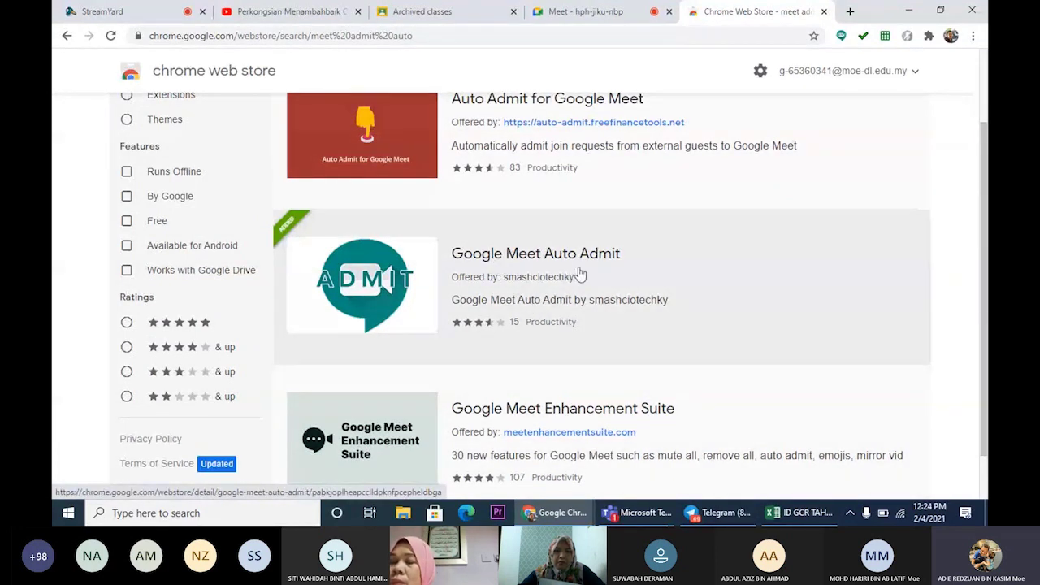
click(409, 262)
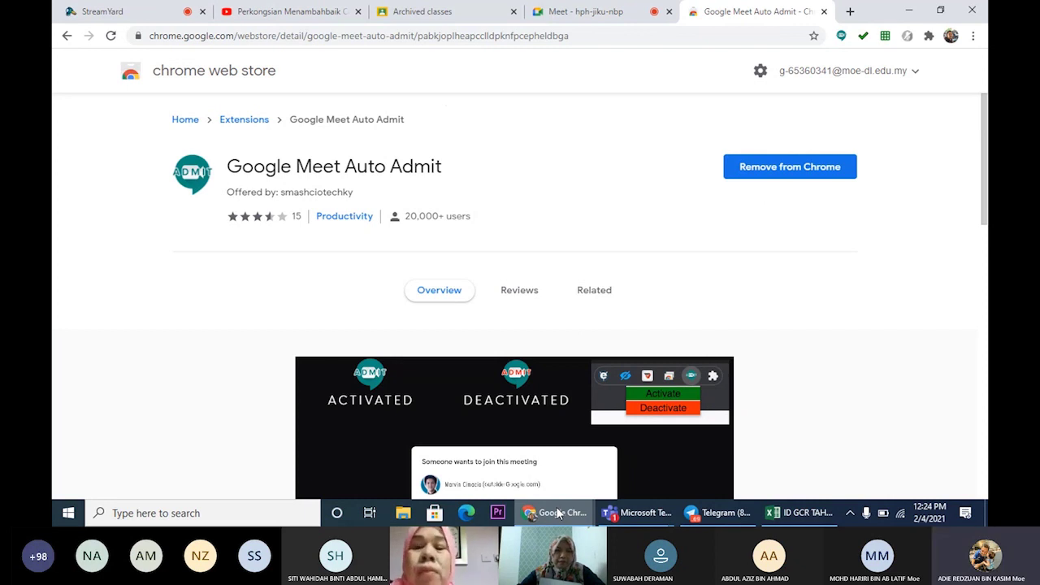
Admit the outside guest waiting to join the Meet call and turn your own microphone back on.
click(599, 13)
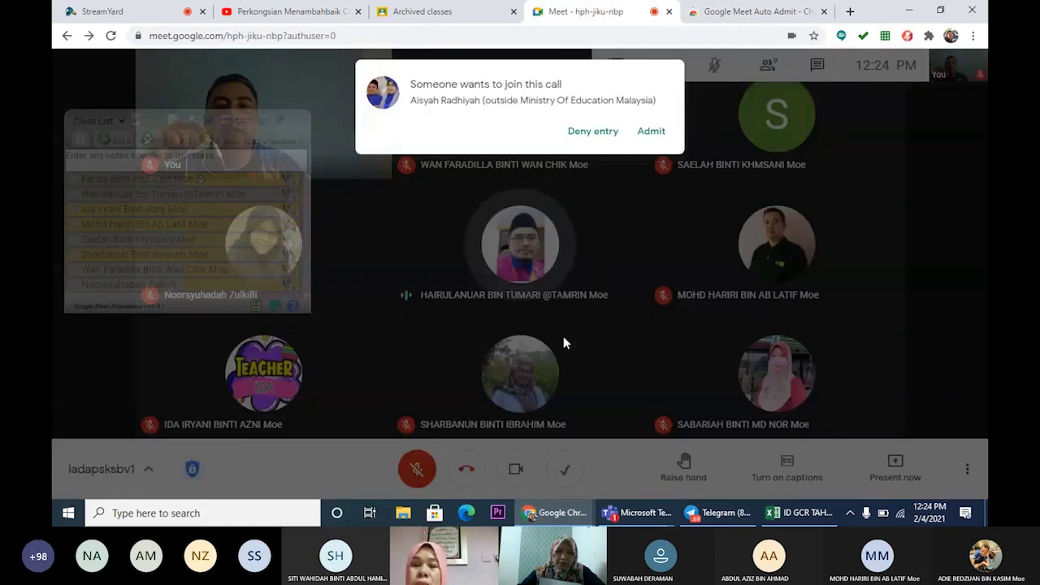
click(657, 132)
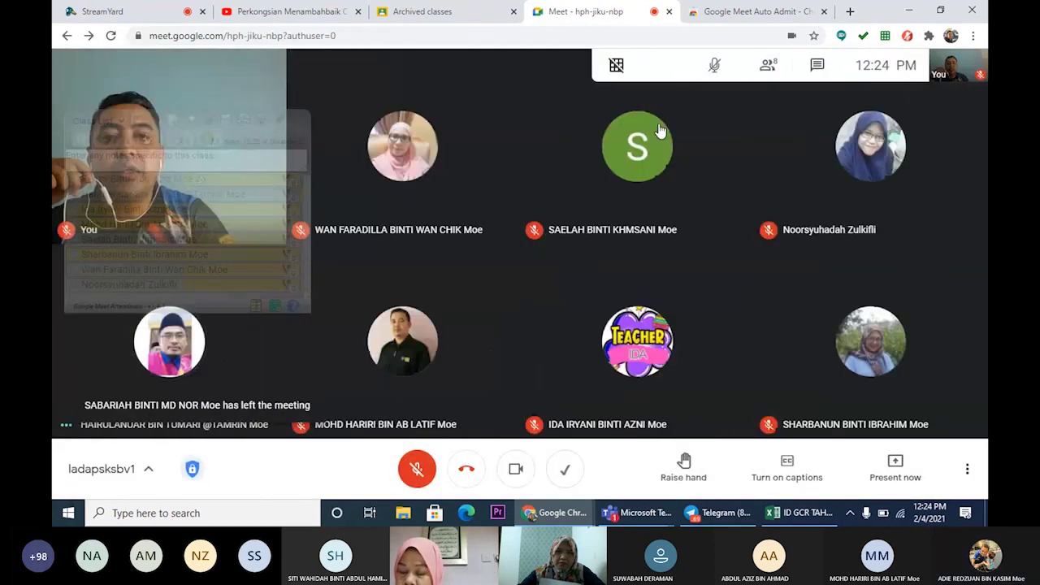
mouse_move(660, 130)
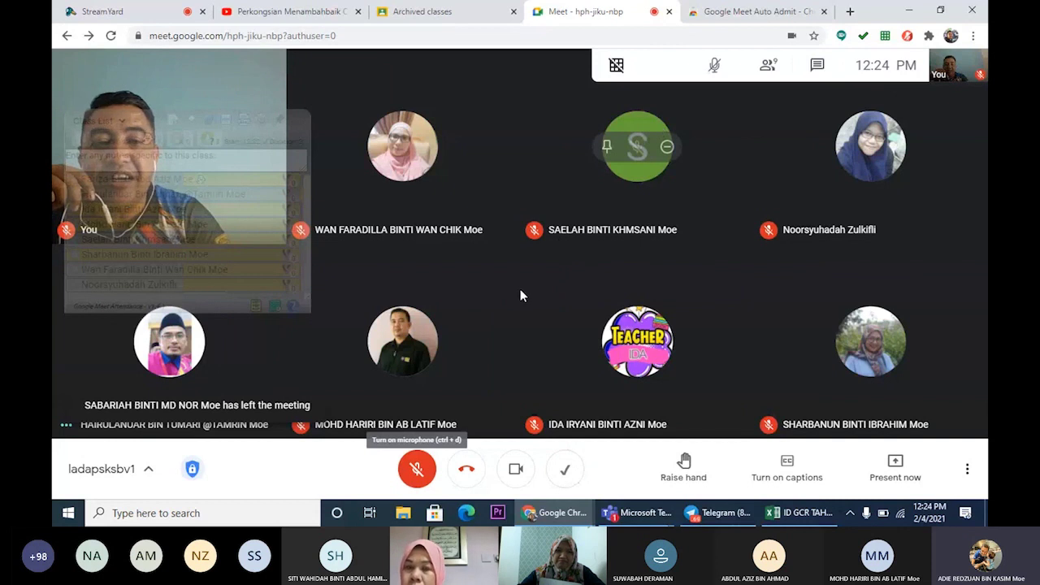
click(417, 471)
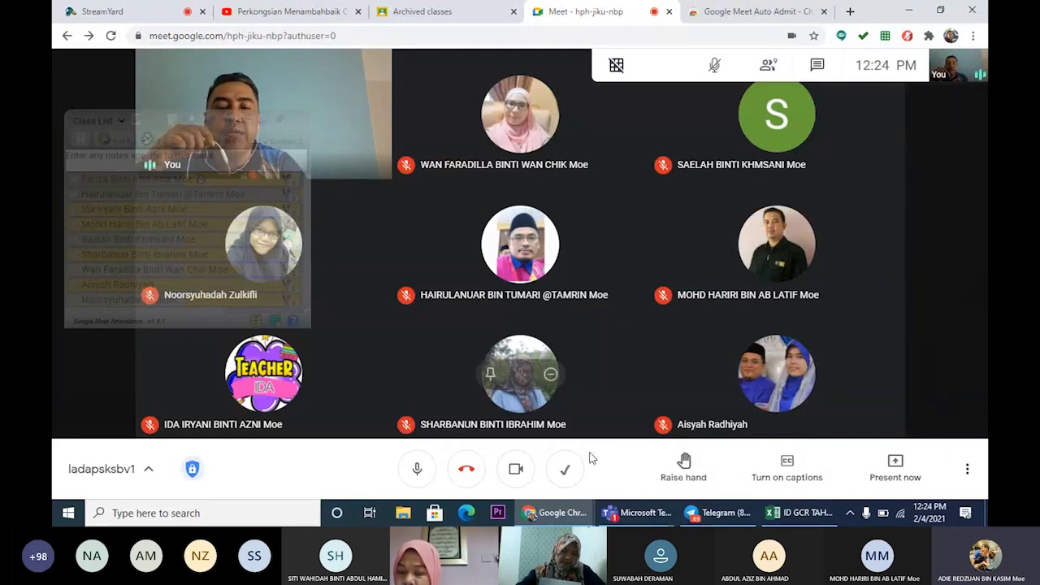
Present your entire screen in the Meet call and bring up the Google Meet Auto Admit store page.
mouse_move(622, 525)
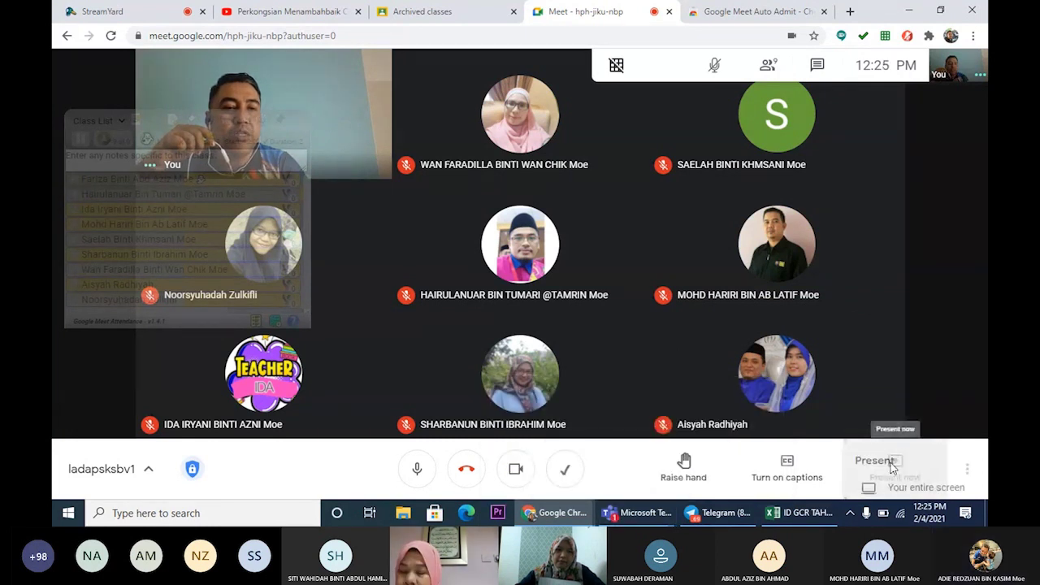
click(893, 469)
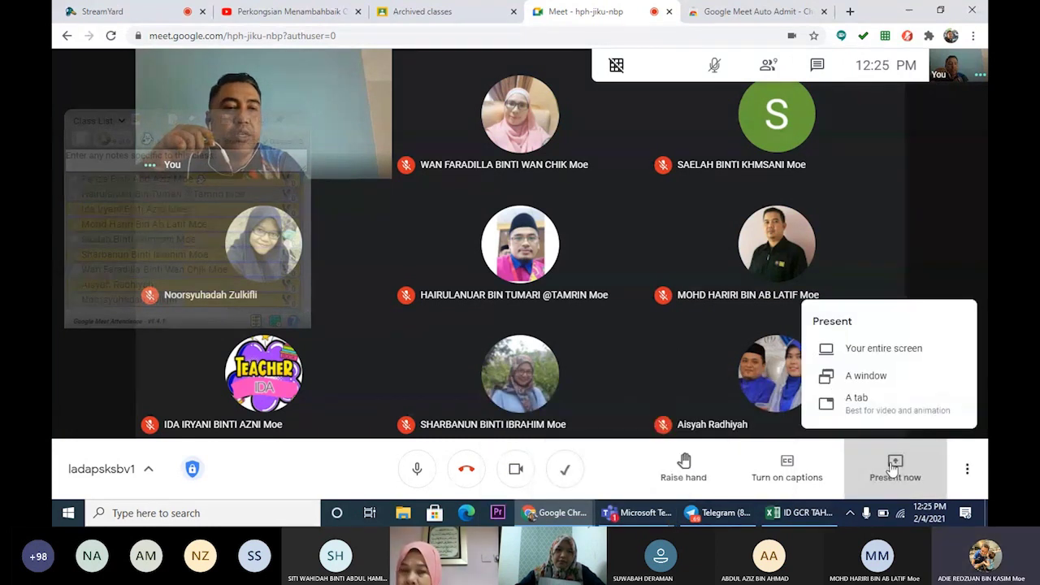
click(877, 356)
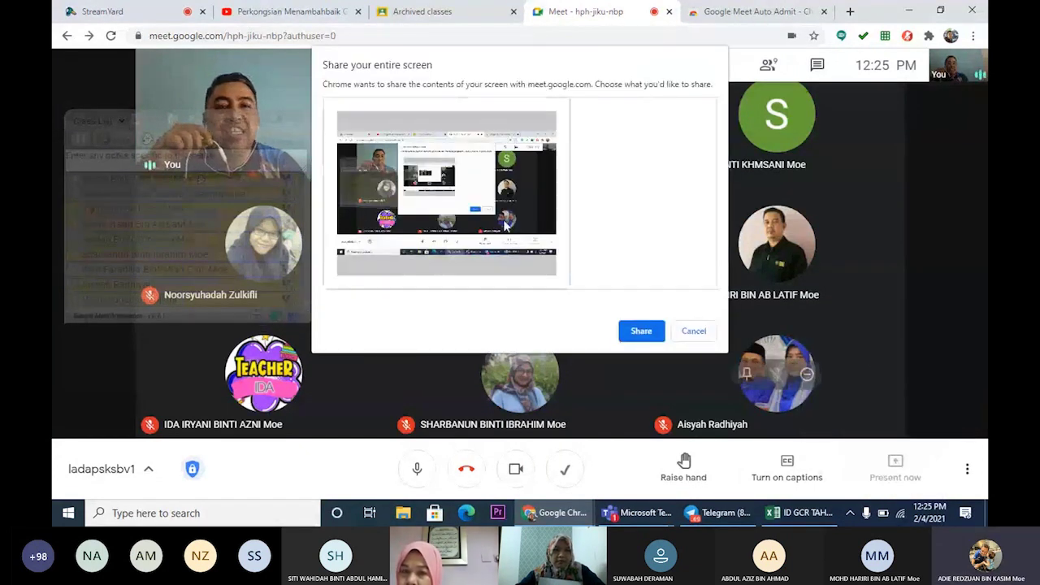
click(640, 332)
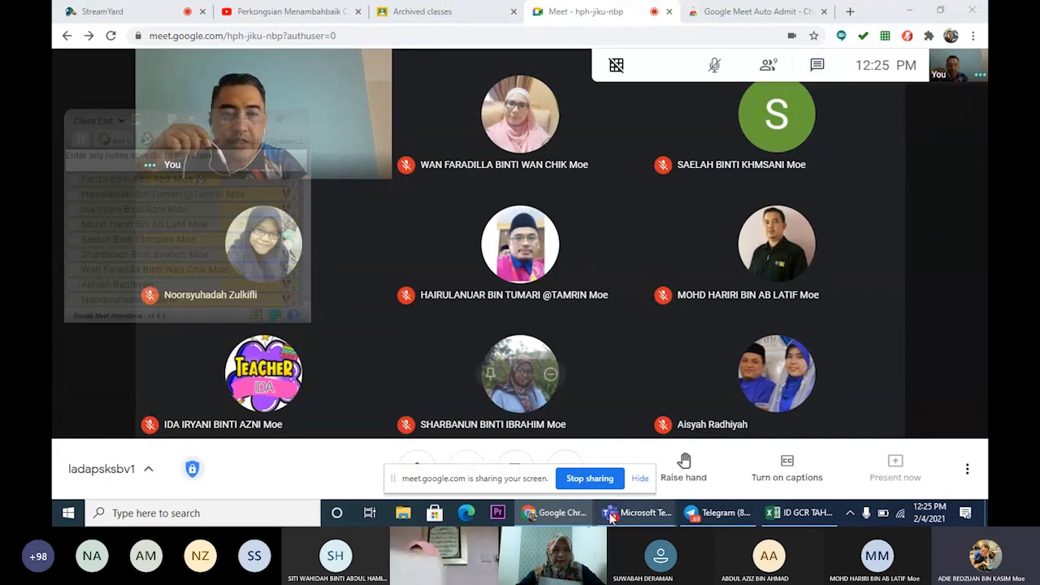
mouse_move(576, 519)
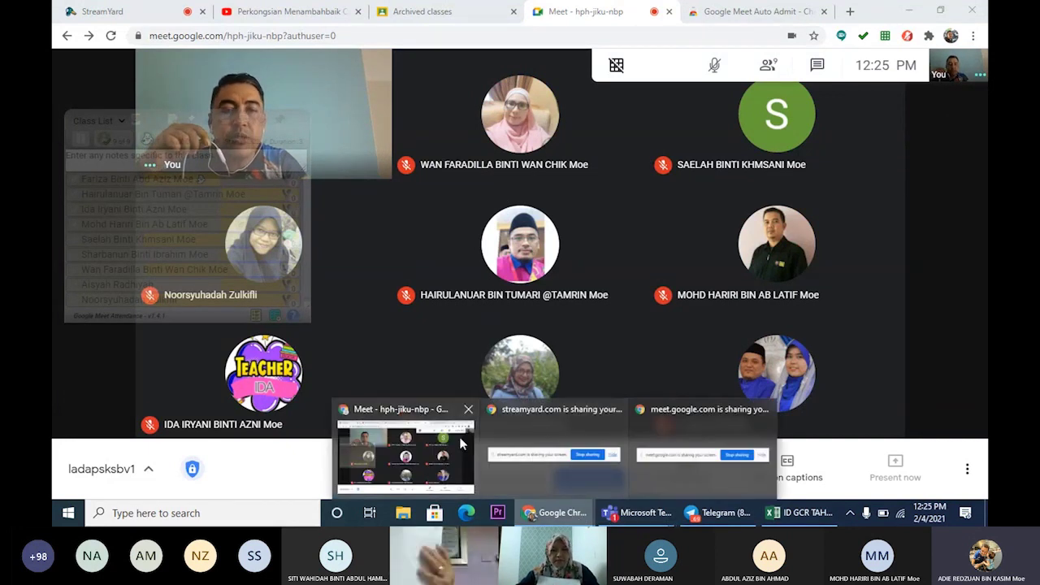
click(759, 13)
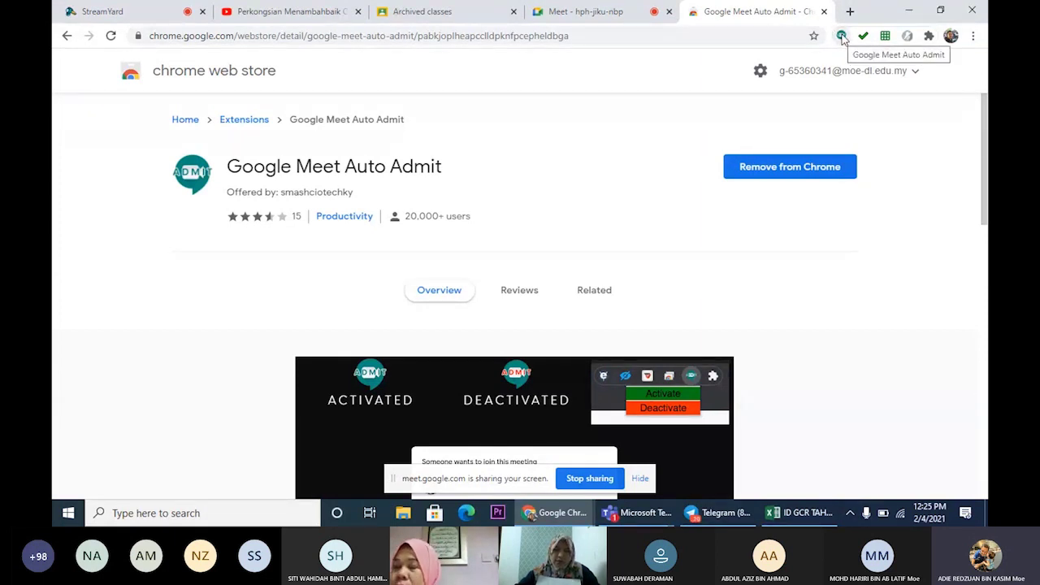
Unpin the Google Meet Auto Admit extension from the browser toolbar and pin it again.
click(929, 37)
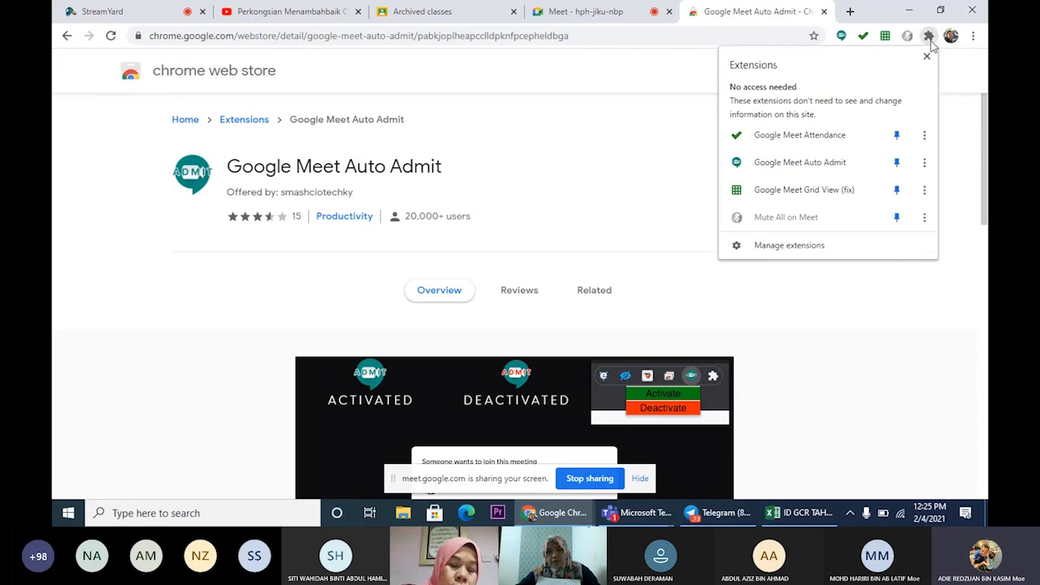
click(899, 164)
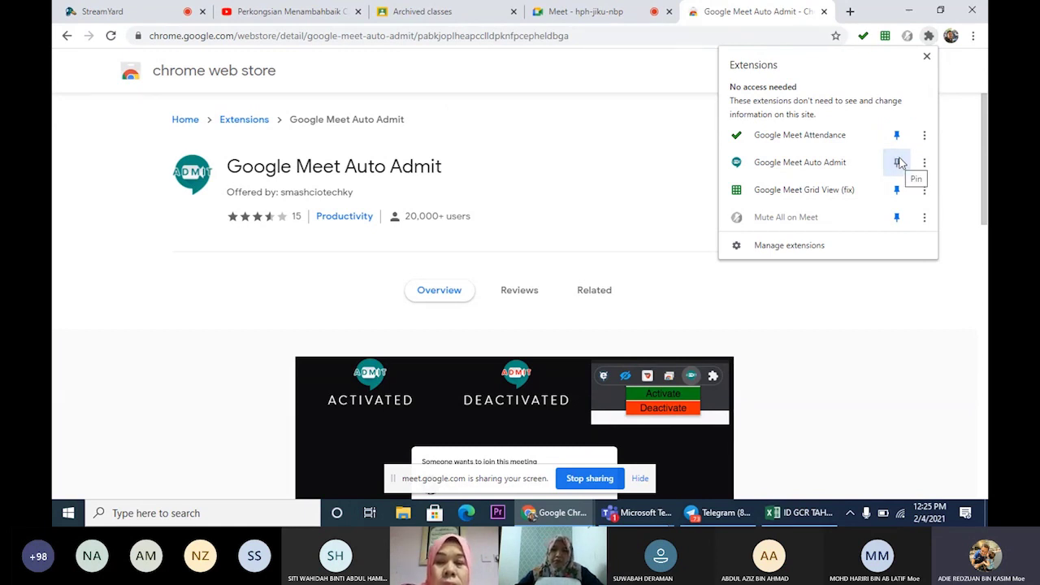
click(947, 147)
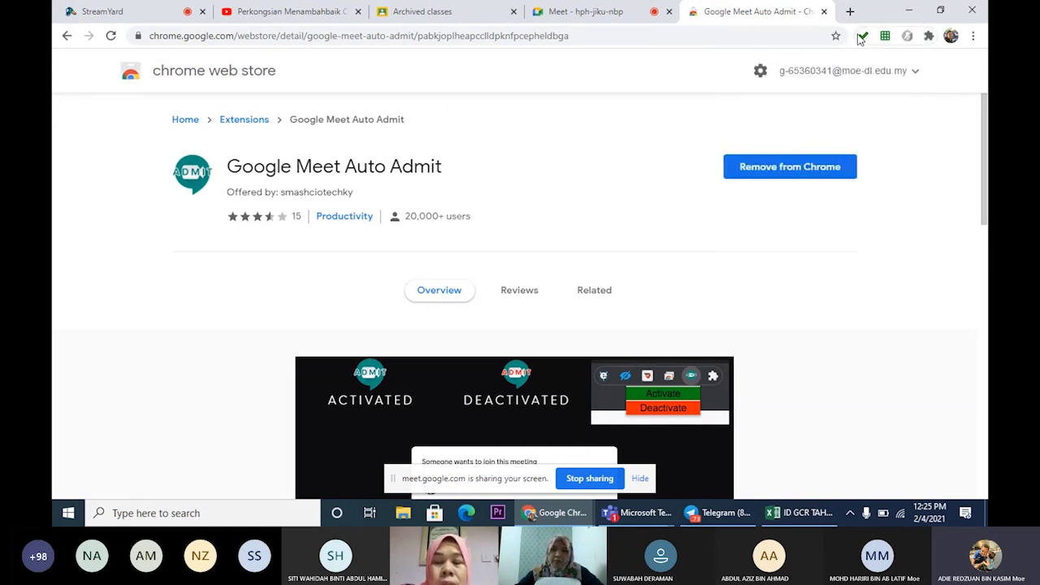
click(929, 39)
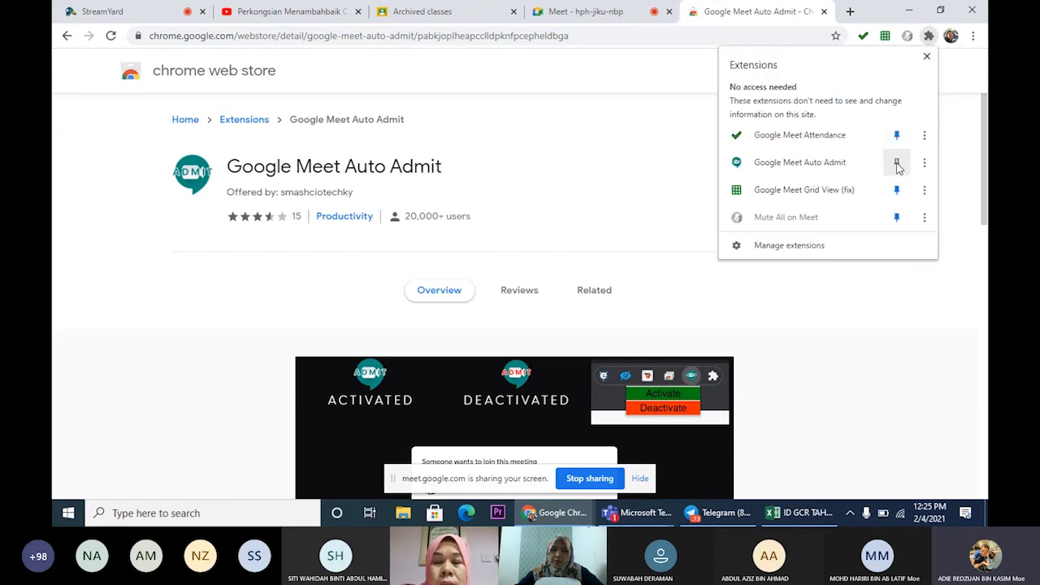
click(897, 163)
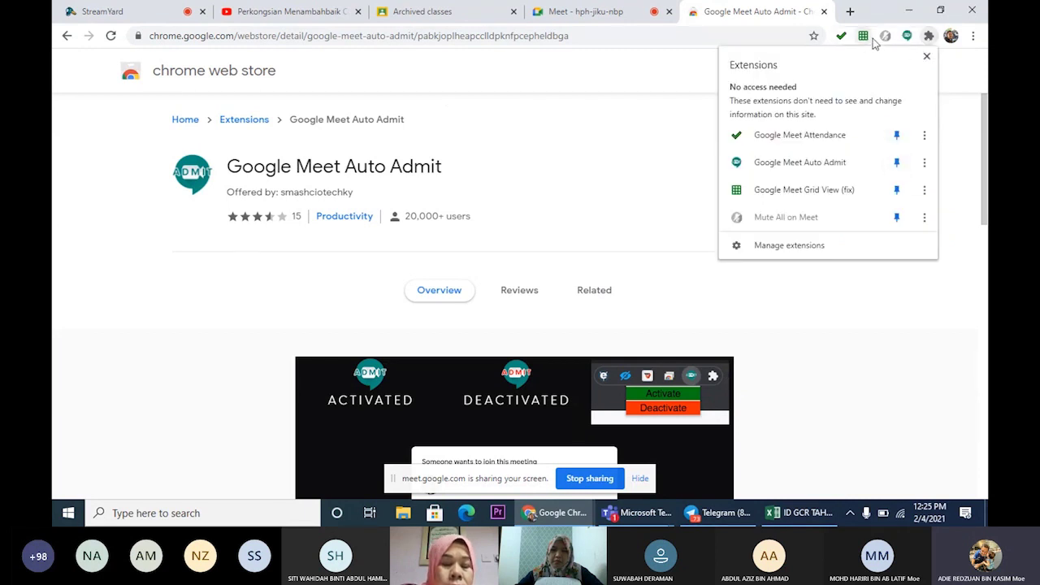
click(973, 190)
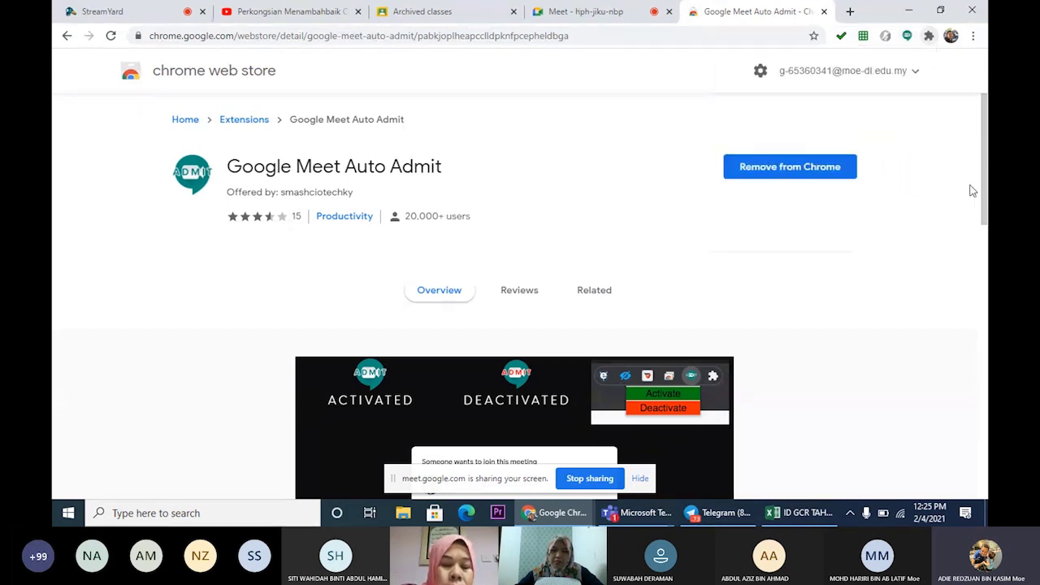
Return to the Meet call and examine the participant tiles.
click(577, 13)
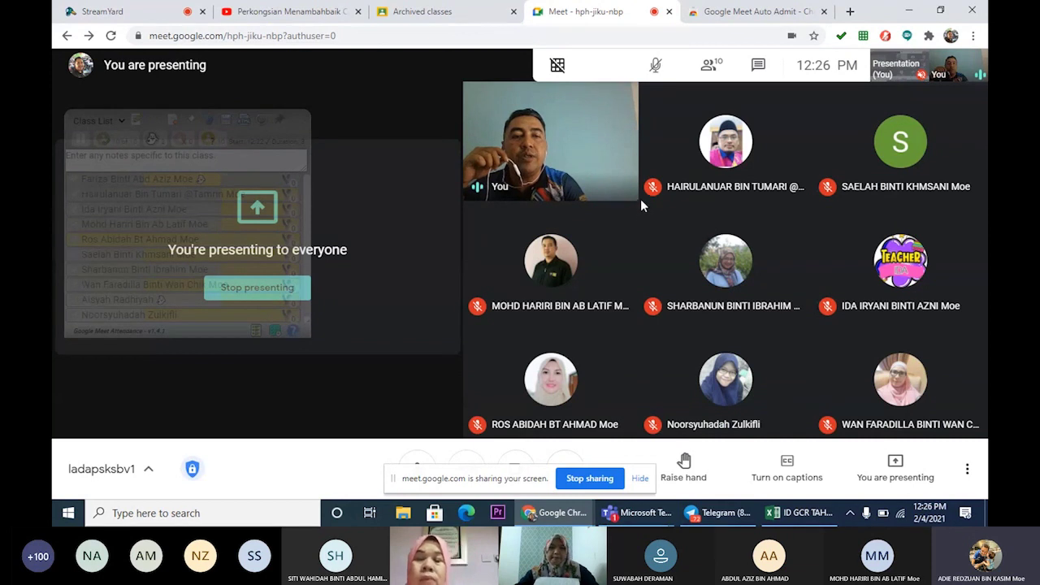
mouse_move(674, 260)
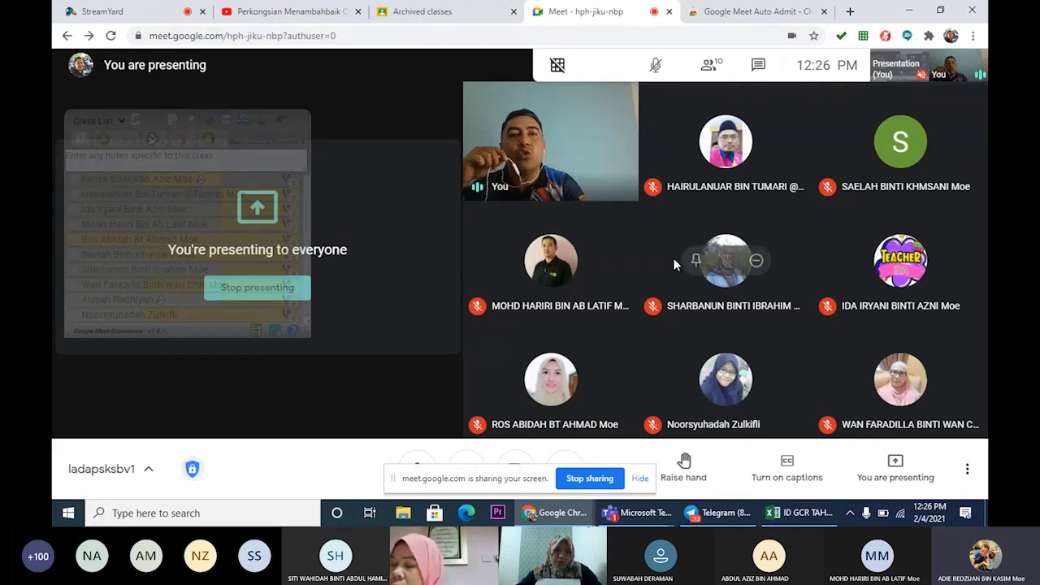
mouse_move(848, 159)
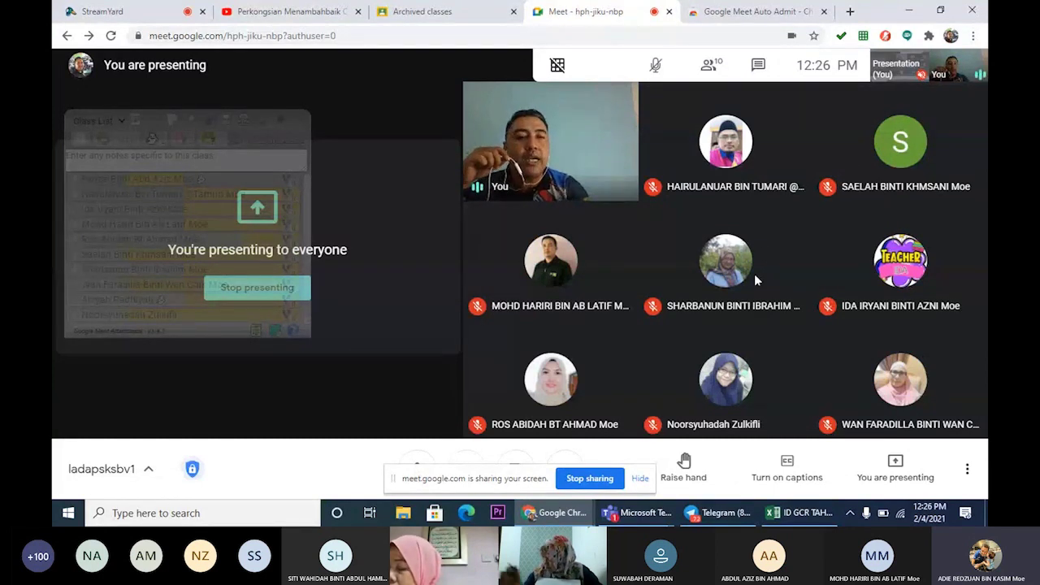
mouse_move(817, 298)
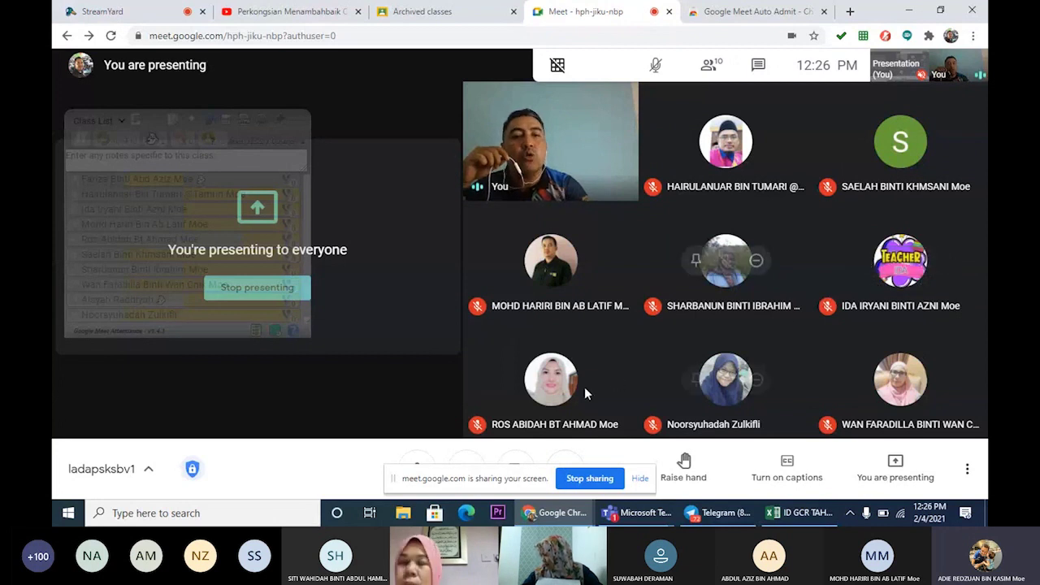
mouse_move(756, 360)
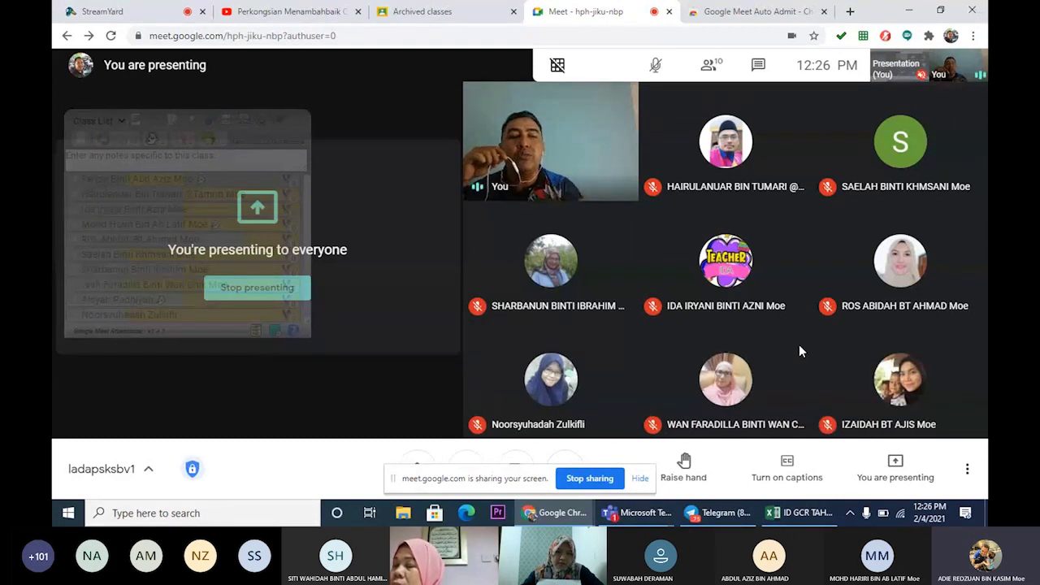
mouse_move(839, 237)
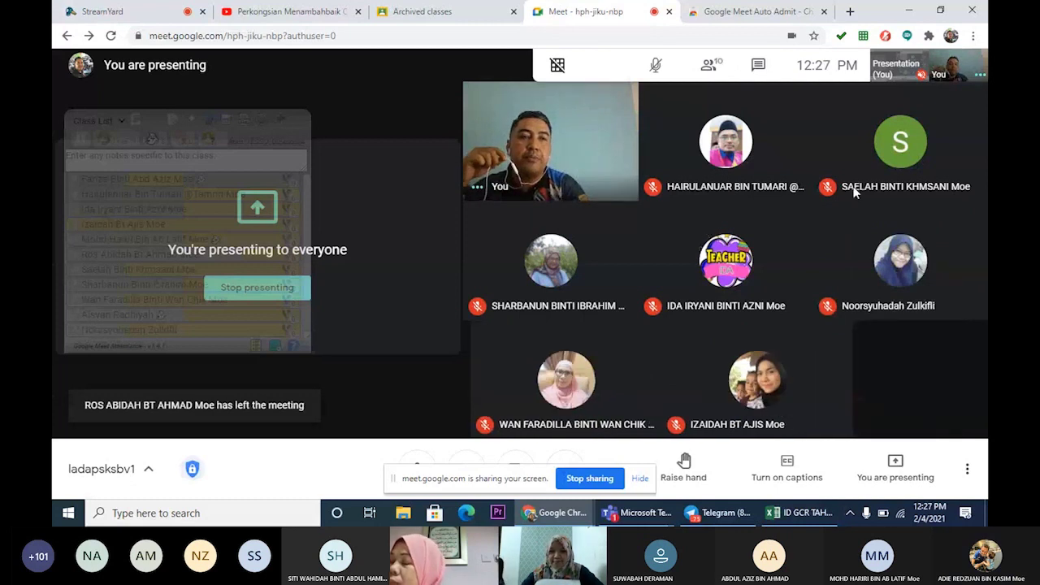
mouse_move(896, 186)
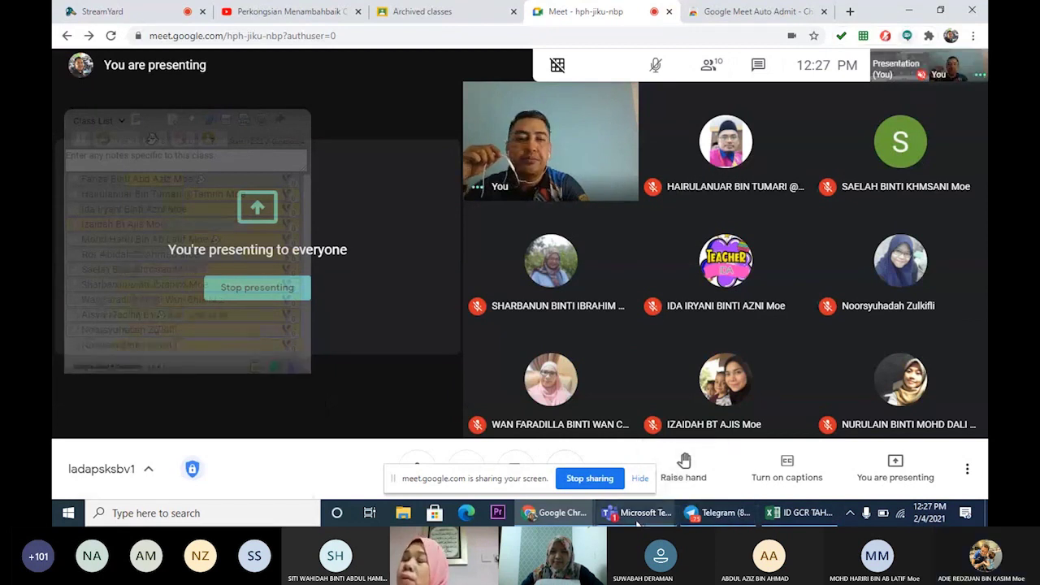
Check the "General" meeting in Microsoft Teams and switch back to the Meet call in Chrome.
mouse_move(665, 511)
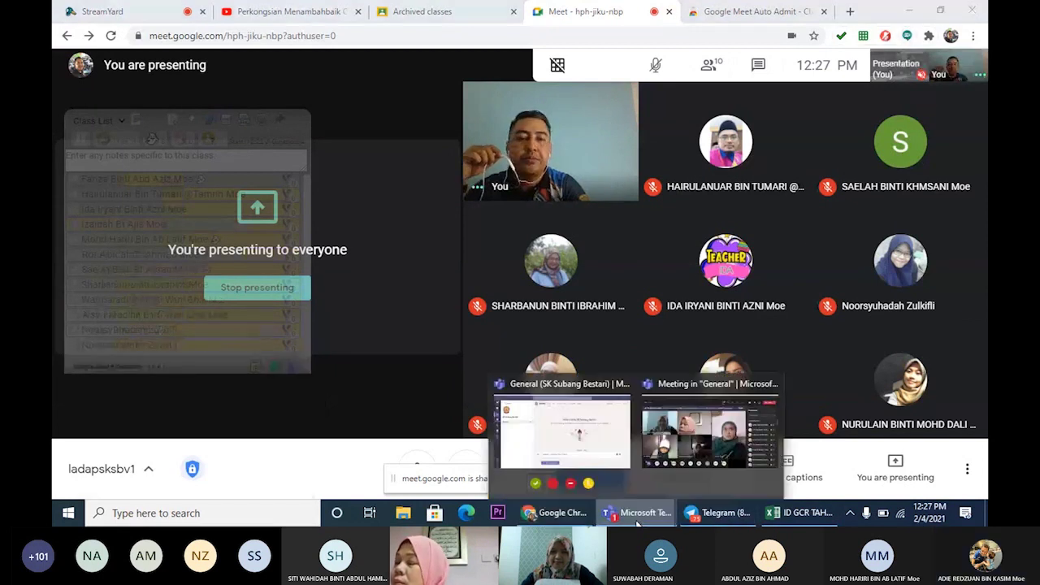
click(687, 452)
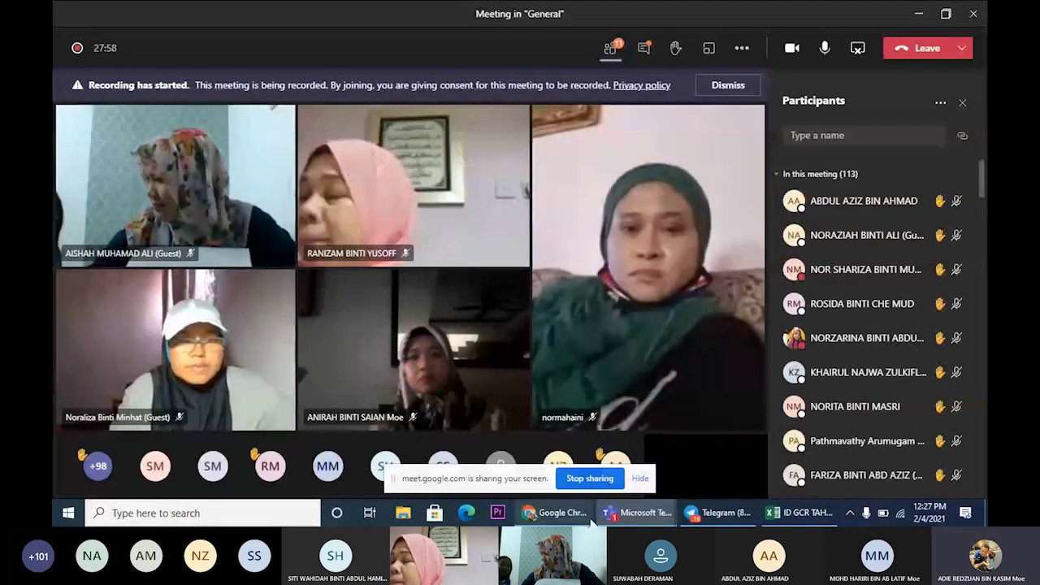
mouse_move(584, 523)
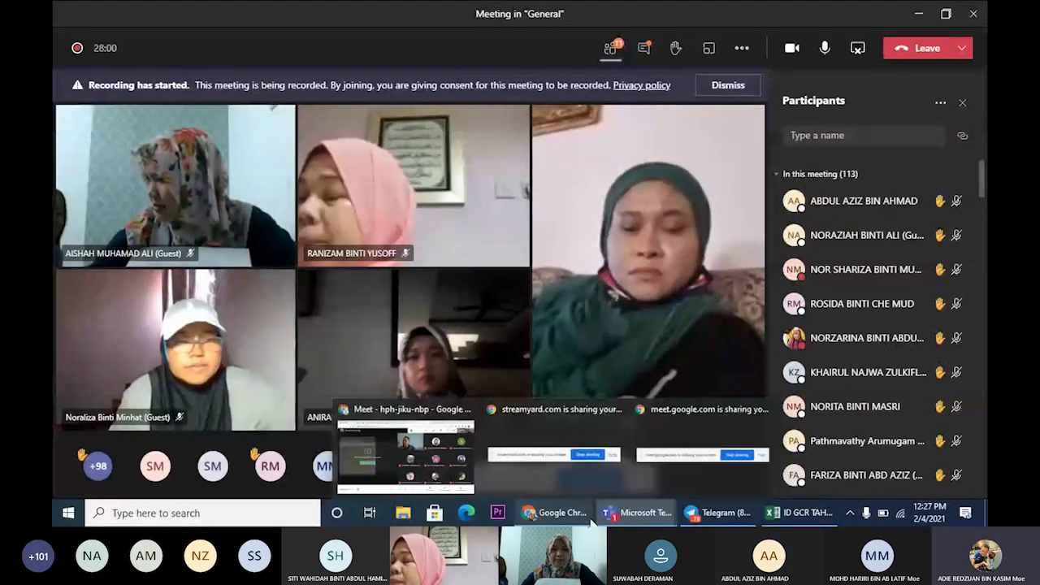
click(551, 520)
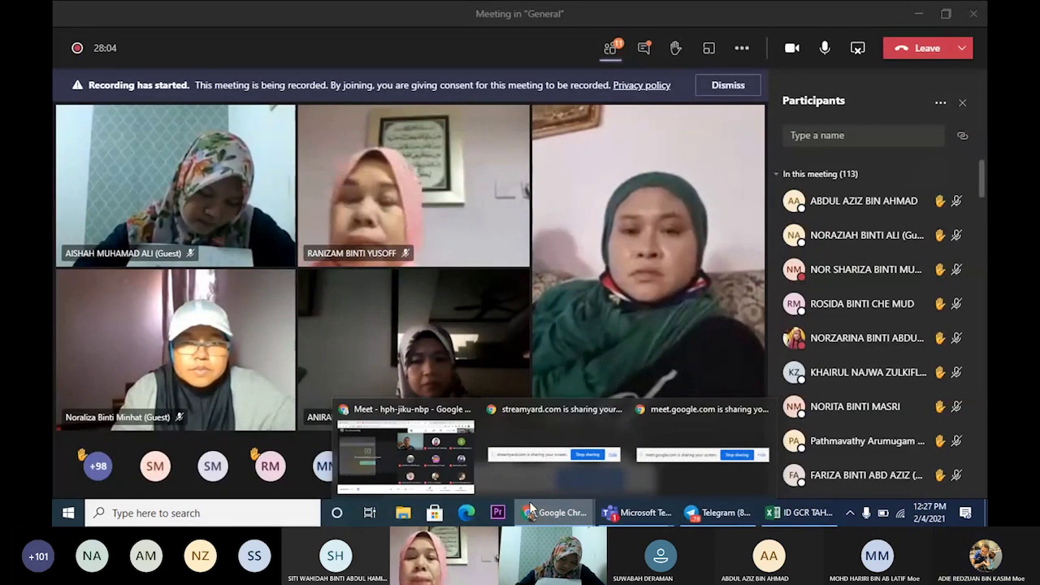
mouse_move(463, 474)
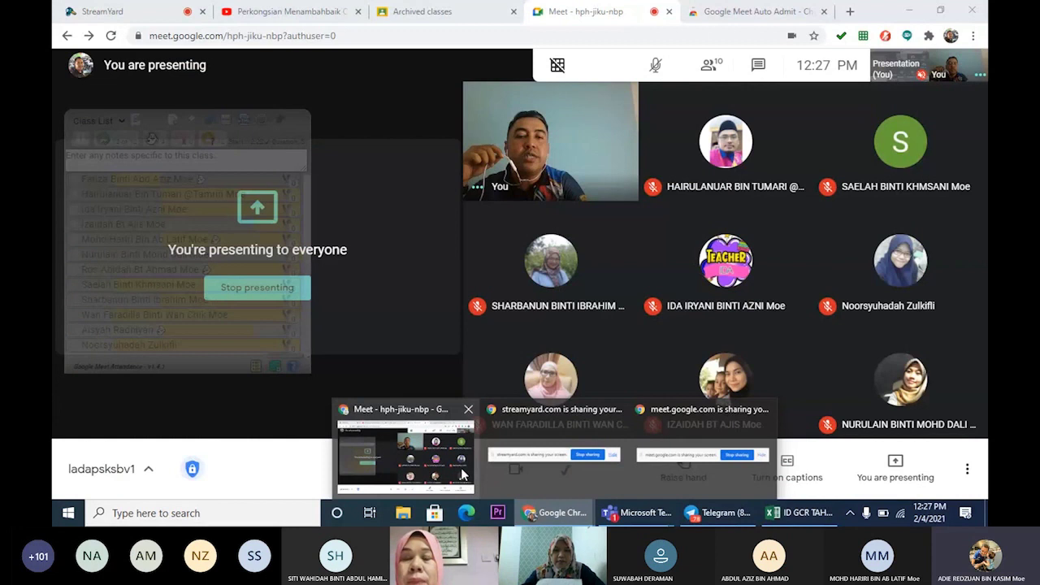
click(463, 474)
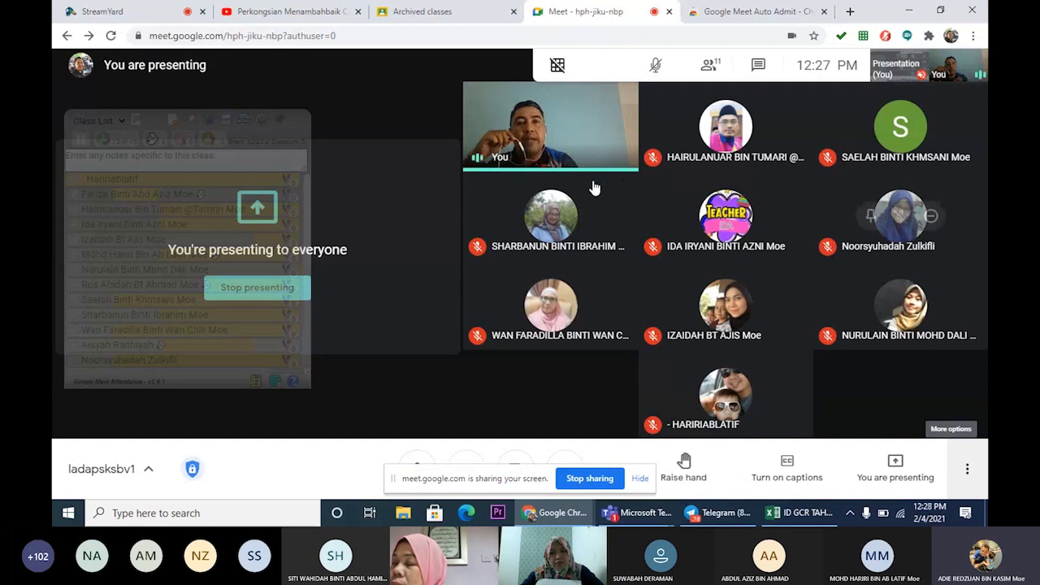
Raise the maximum number of tiles in the Meet call's Tiled layout to 49.
click(968, 475)
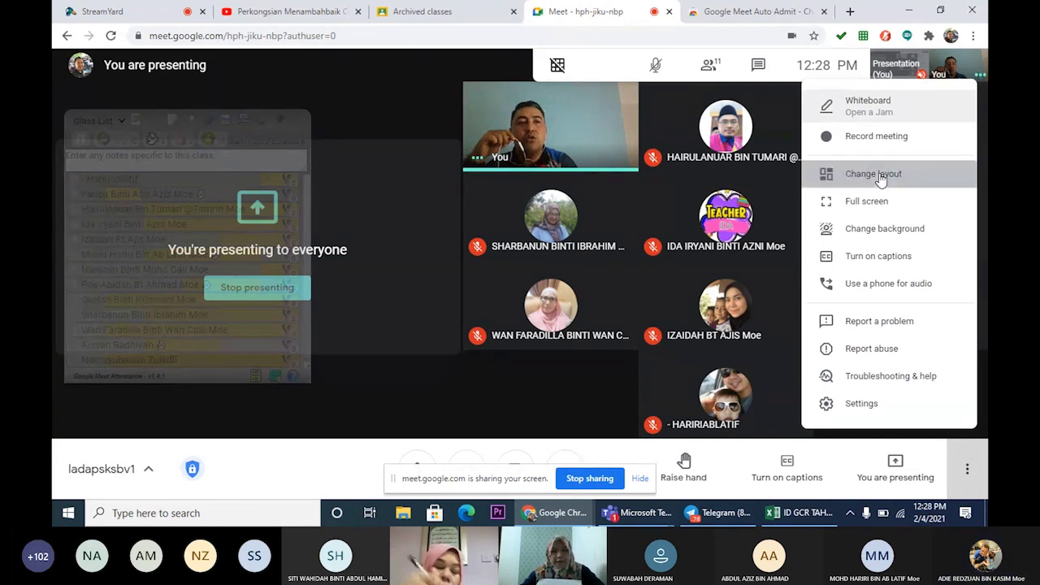
click(881, 177)
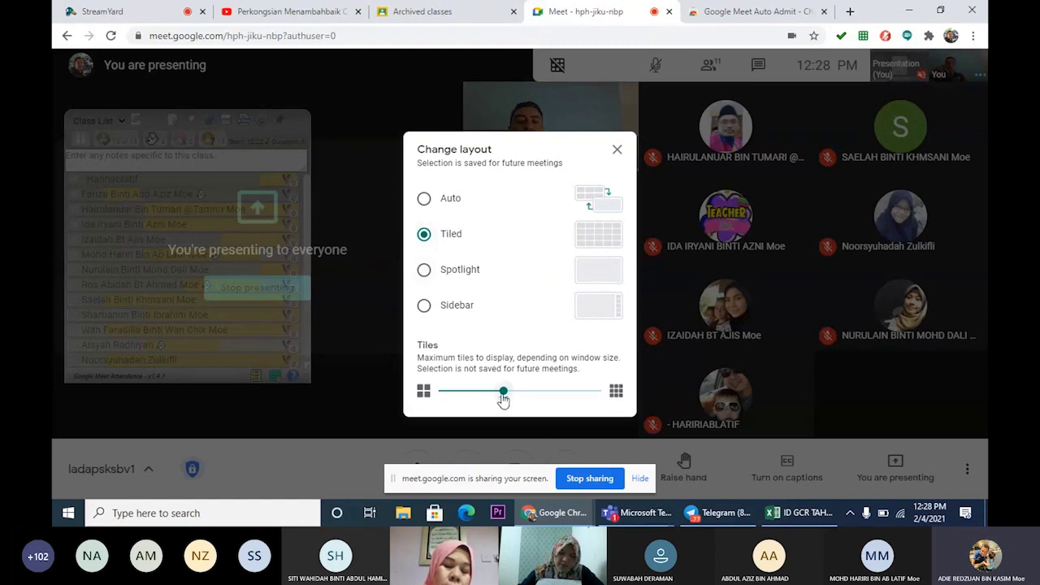
drag(503, 398, 601, 398)
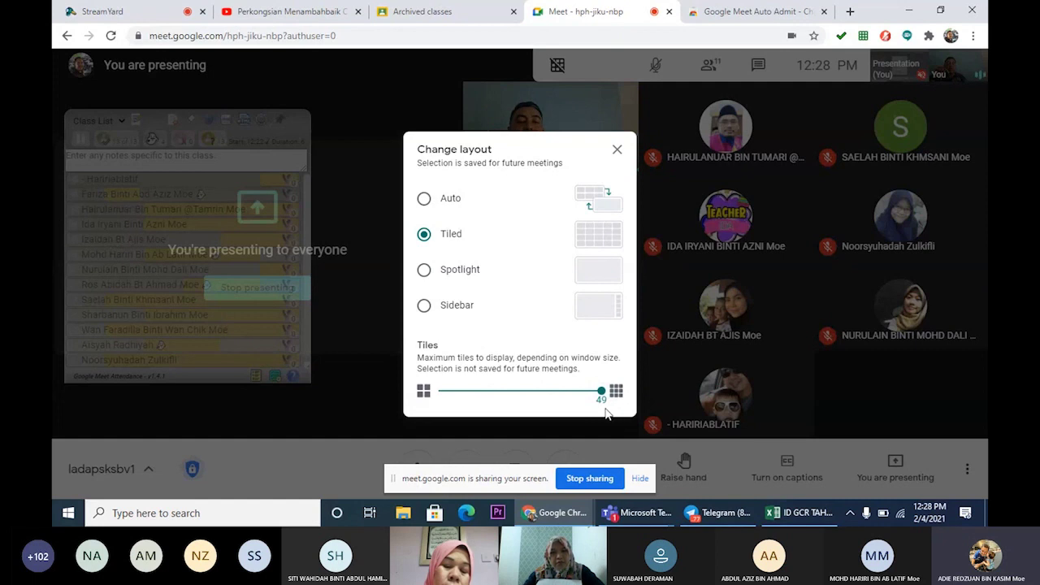
click(617, 152)
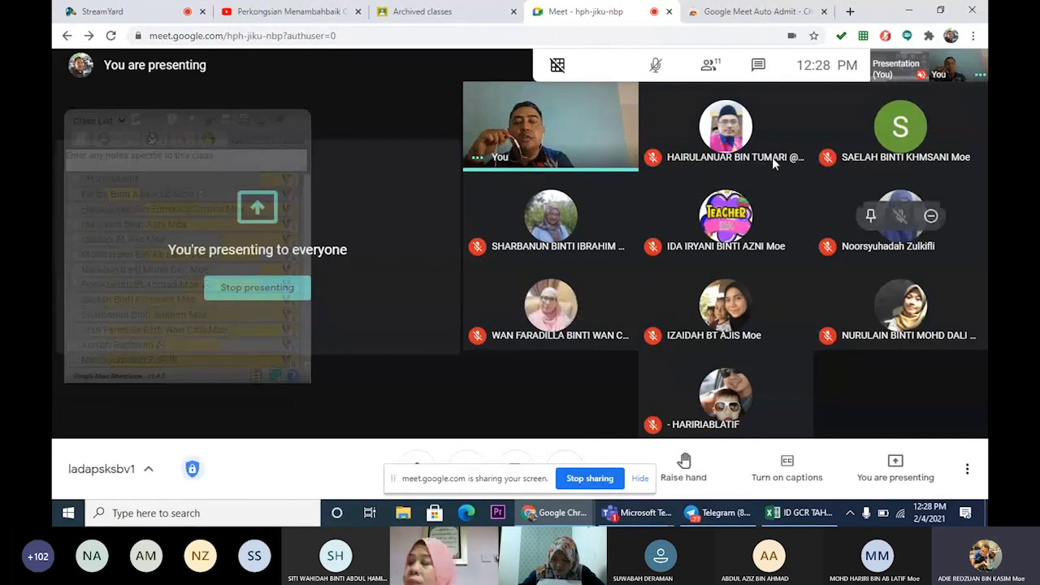
Search the Chrome Web Store for "google meet grid view" and open the Google Meet Grid View (fix) extension.
click(746, 16)
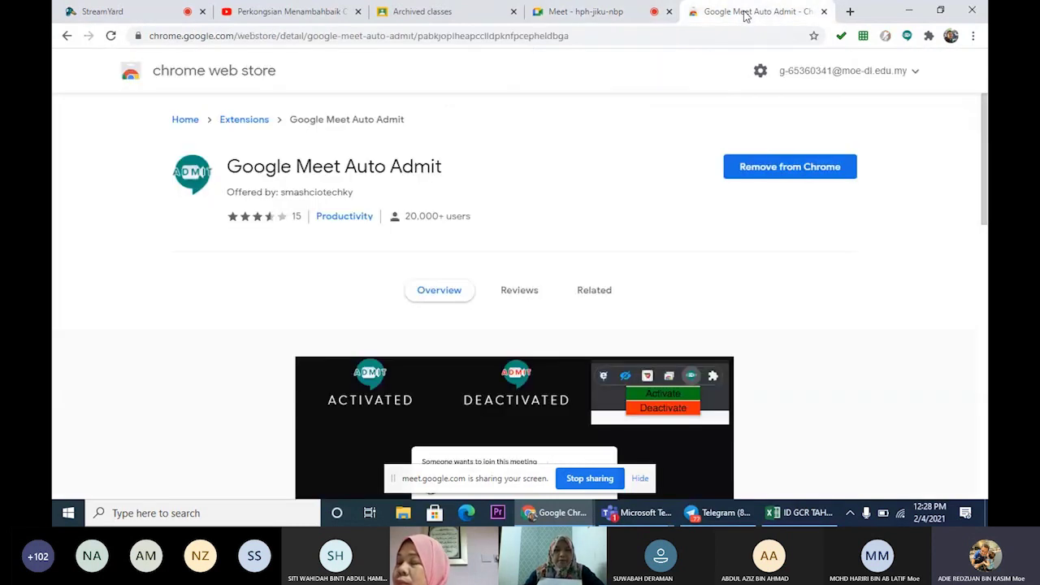
click(217, 72)
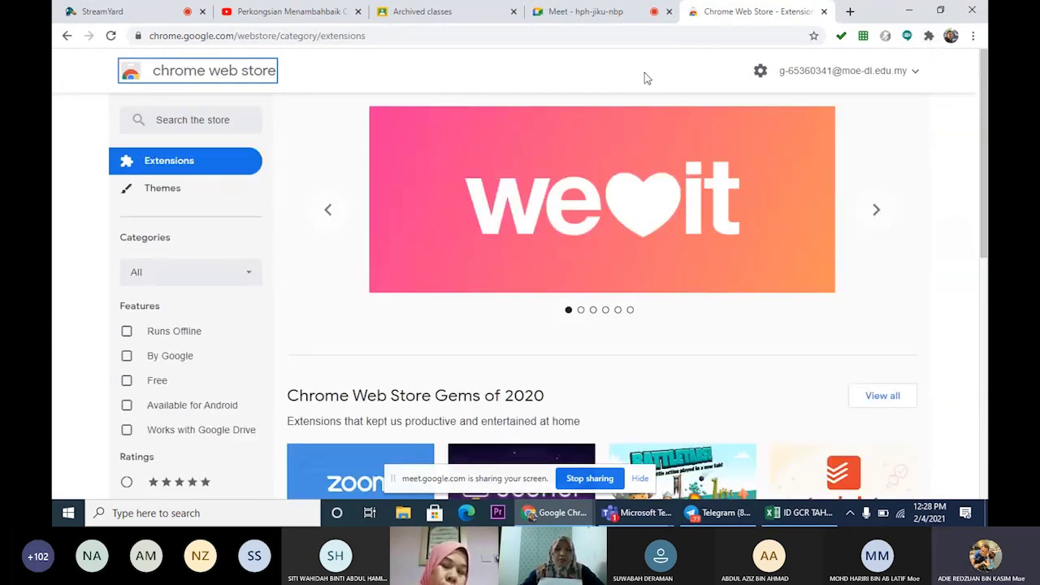
click(166, 120)
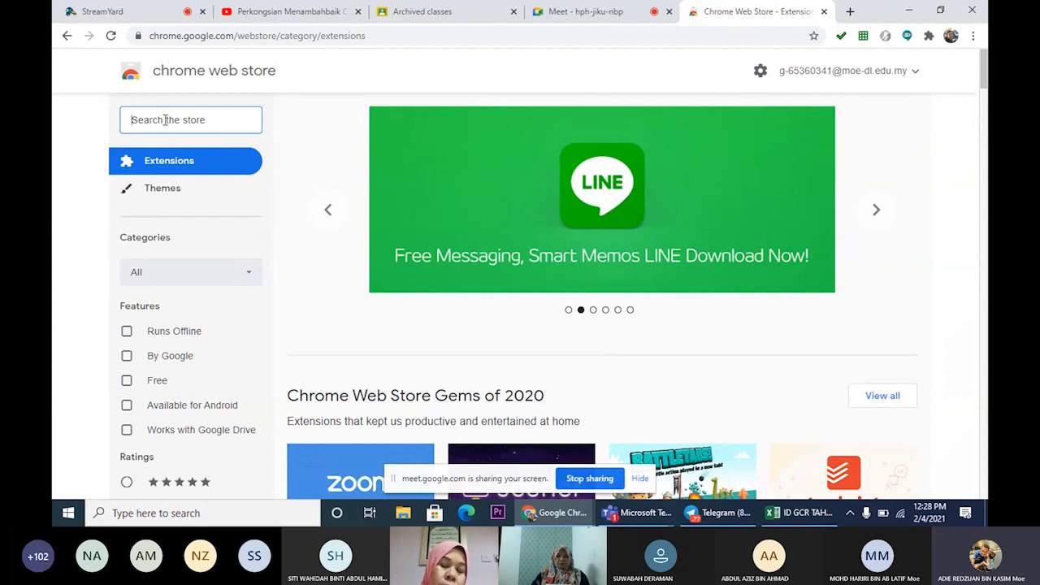
text(g)
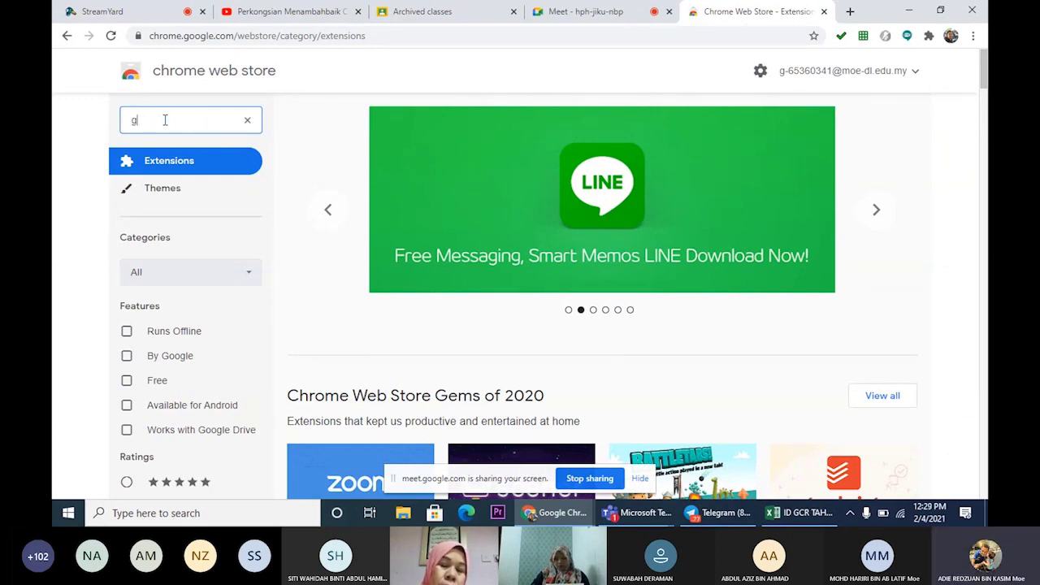
text(oogle)
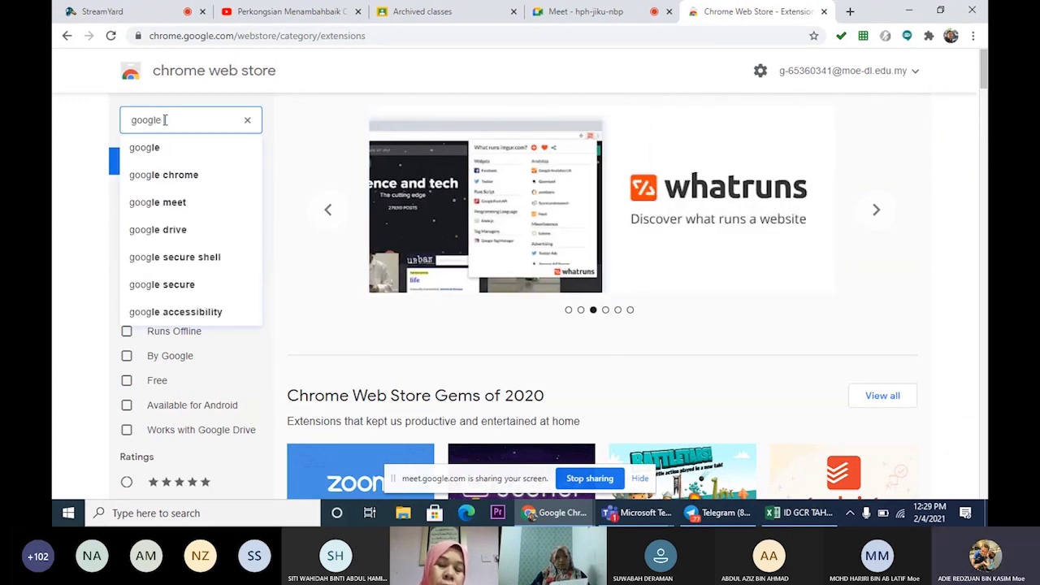
text( meet gr)
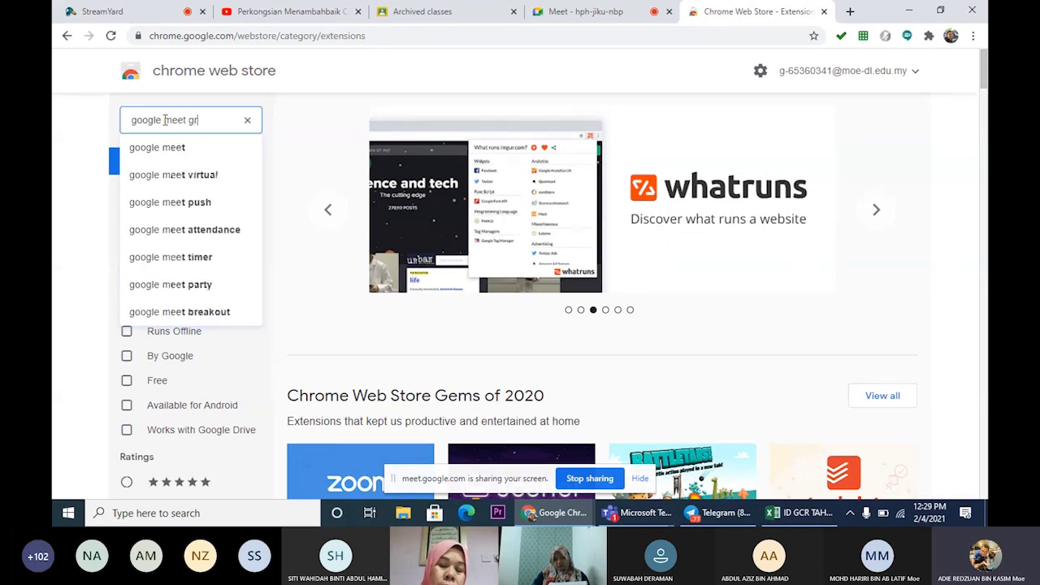
text(id view)
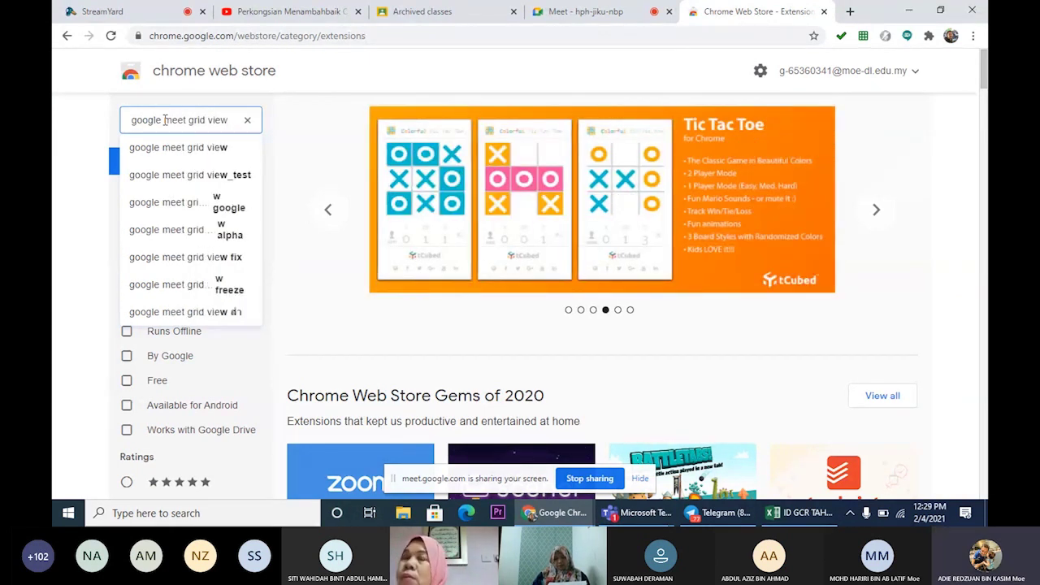
key(Return)
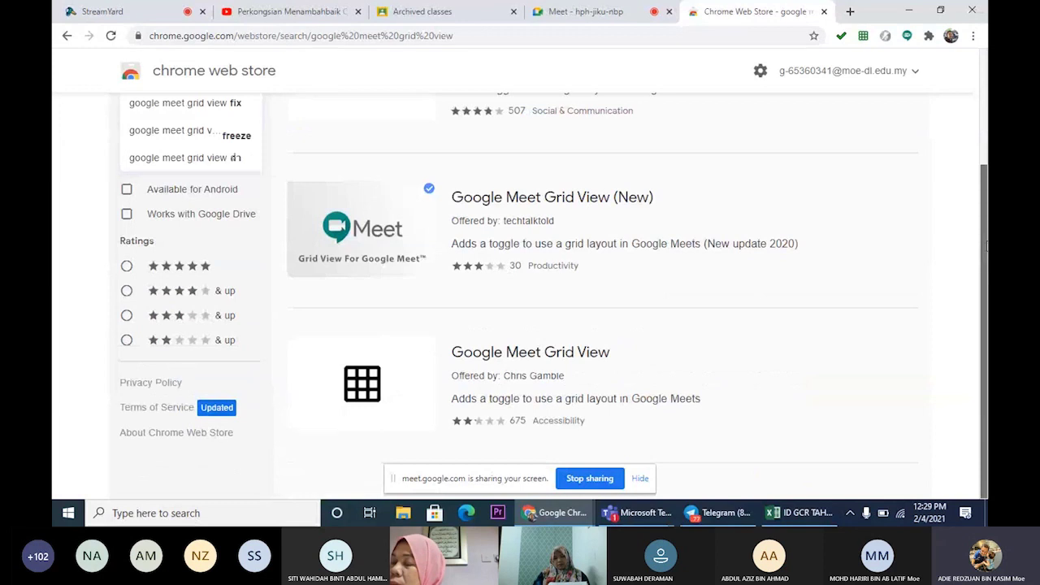
scroll(986, 228, up, 3)
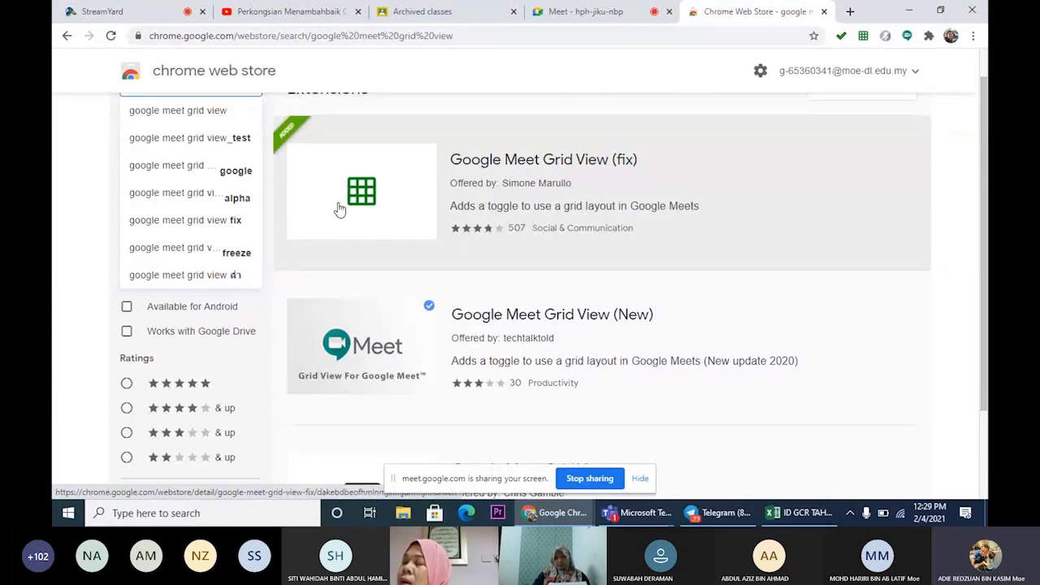
click(407, 187)
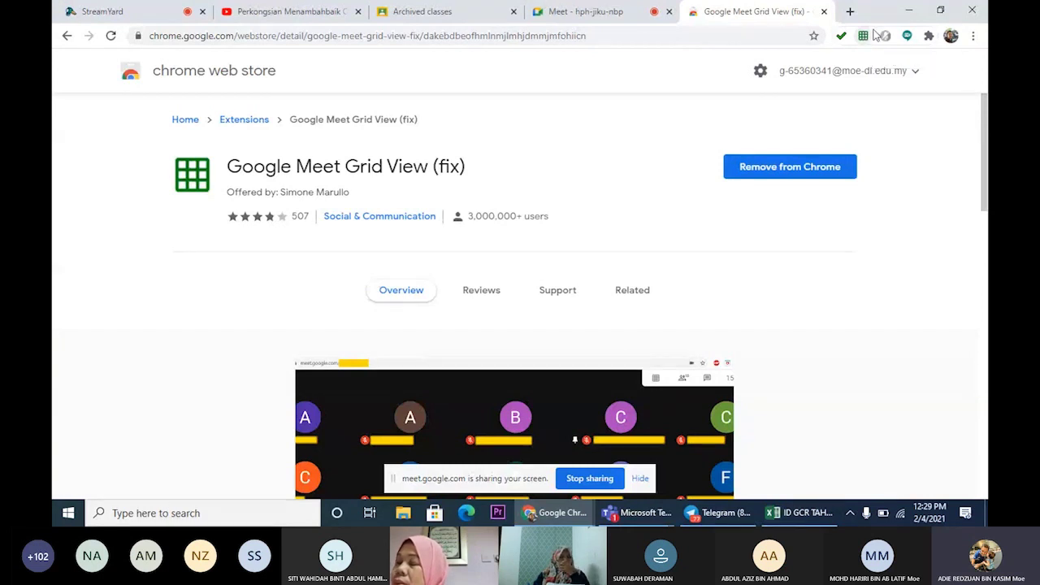
Unpin the Google Meet Grid View (fix) extension in Chrome's extensions list and pin it again.
click(929, 37)
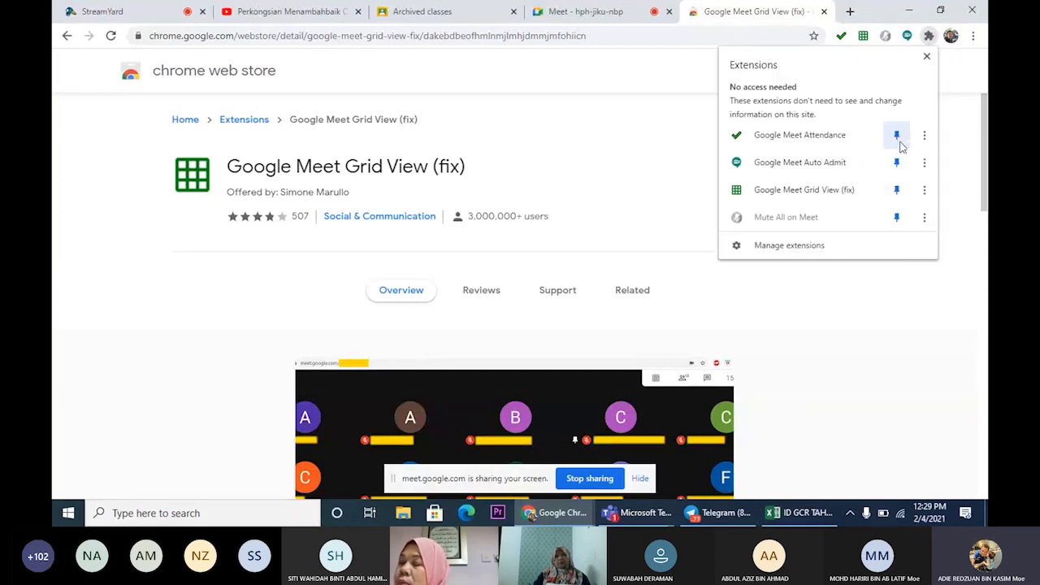
click(897, 191)
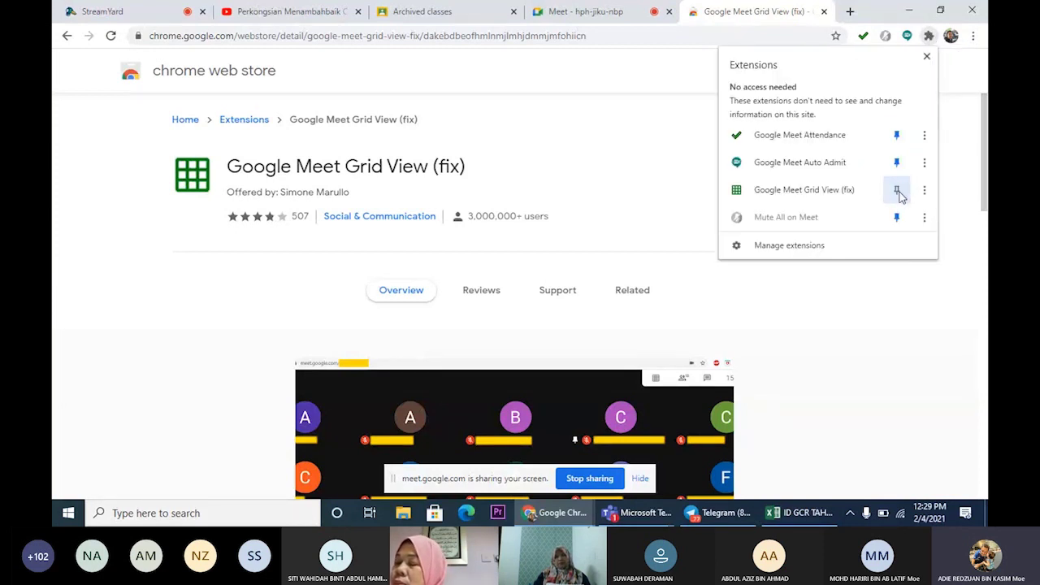
click(898, 191)
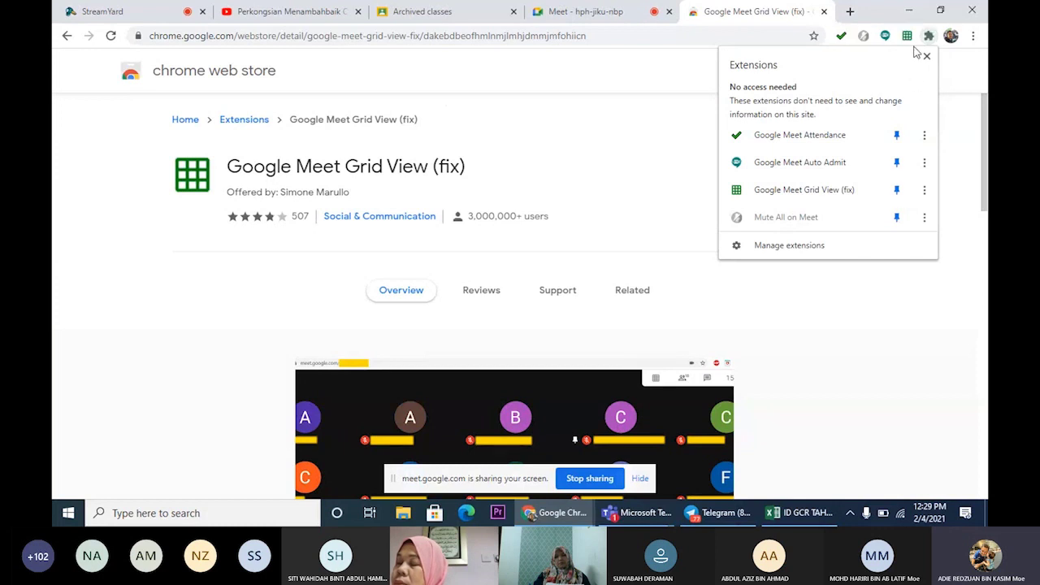
click(932, 39)
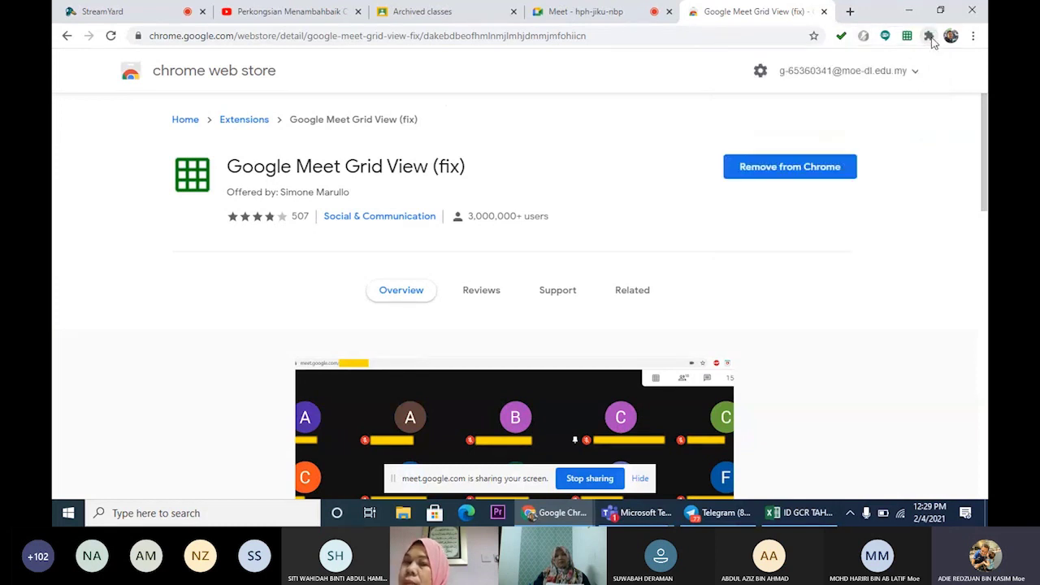
Return to the Meet call, turn on grid view with yourself included in the grid, and hide the attendance class list.
click(579, 14)
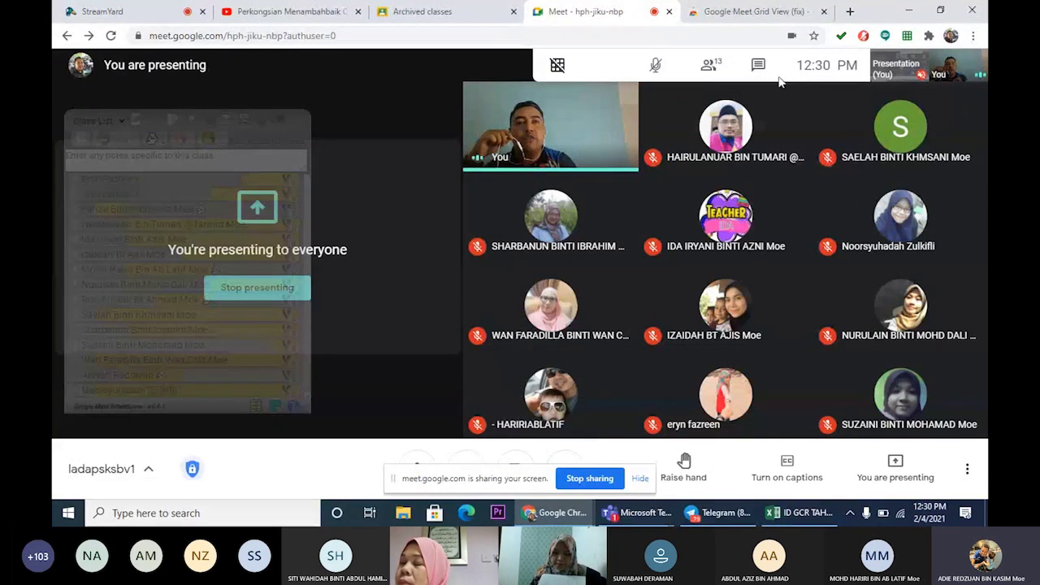
mouse_move(559, 70)
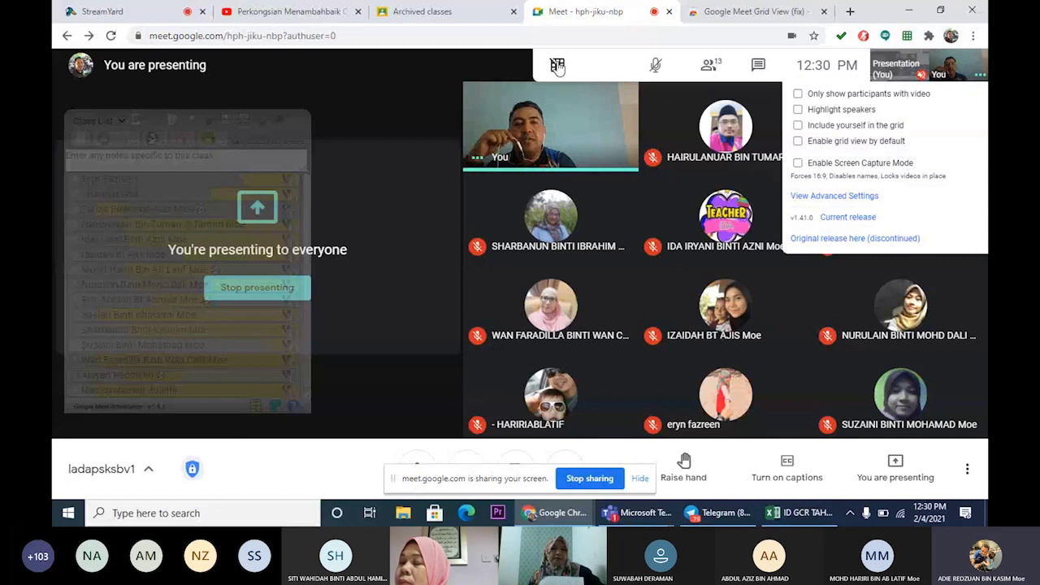
click(558, 66)
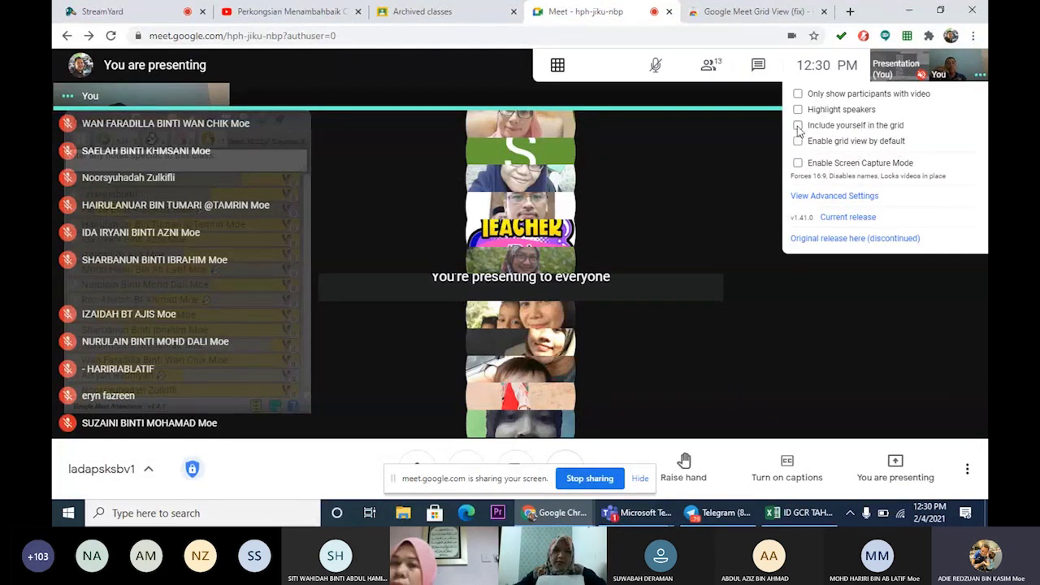
click(705, 173)
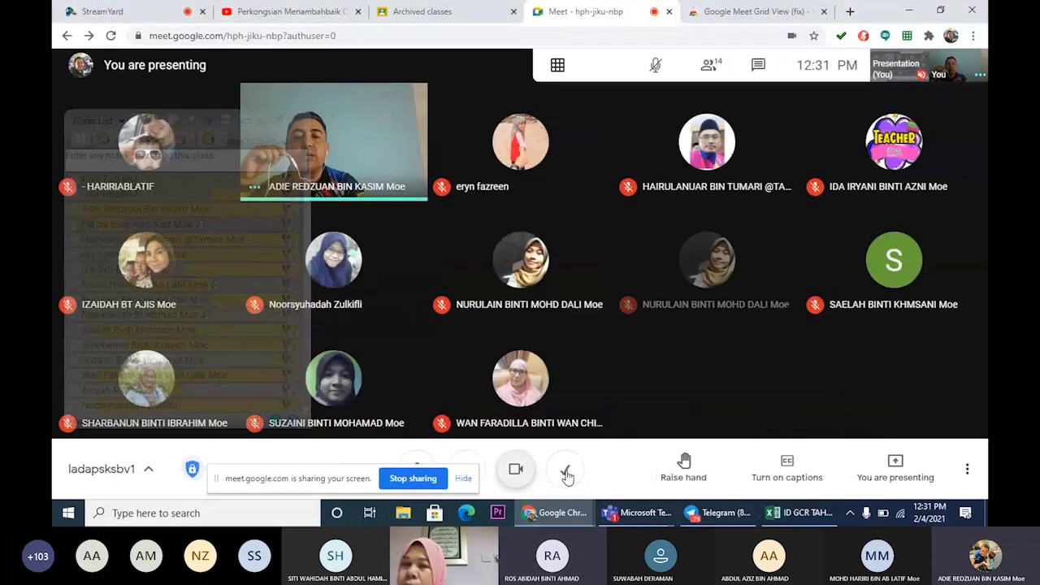
click(566, 475)
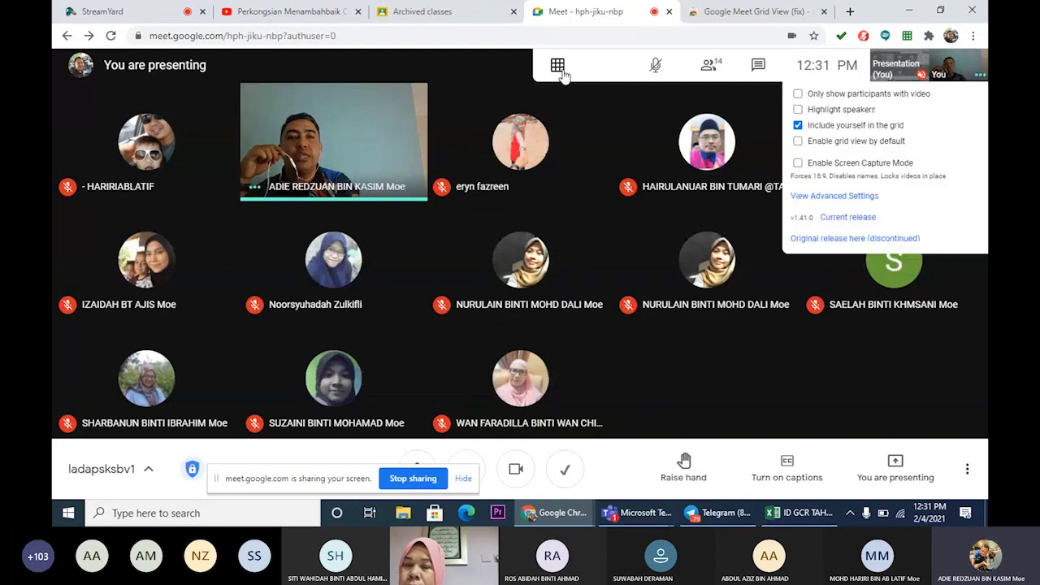
mouse_move(567, 72)
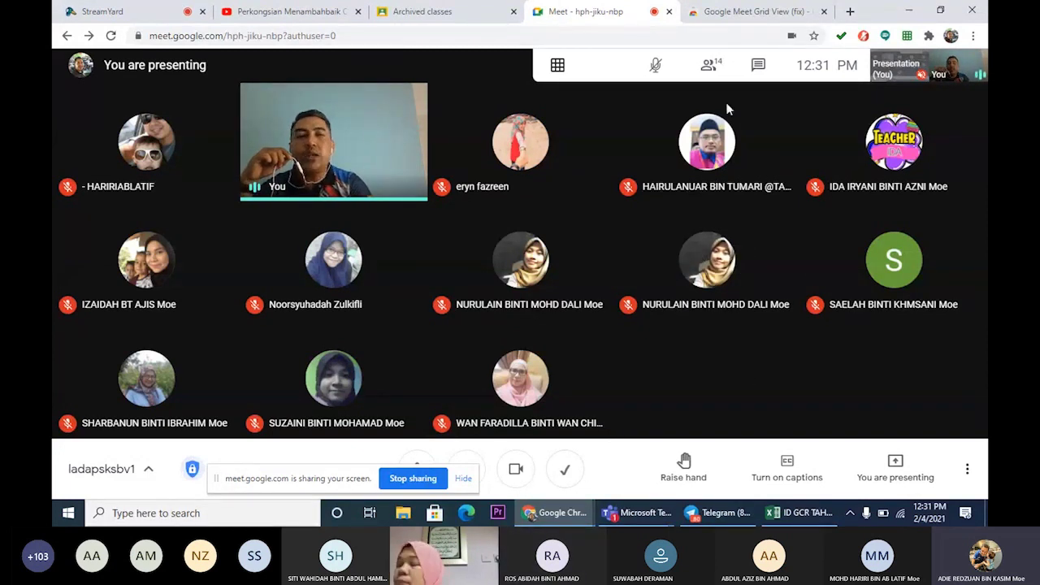
Return to the Chrome Web Store and search it for "attendance google meet".
click(742, 15)
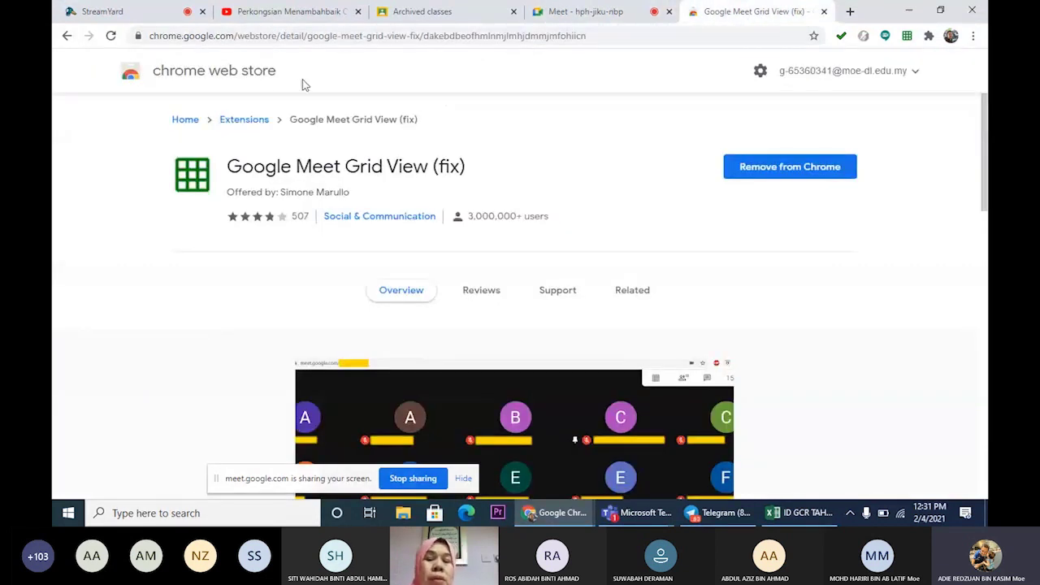
click(203, 81)
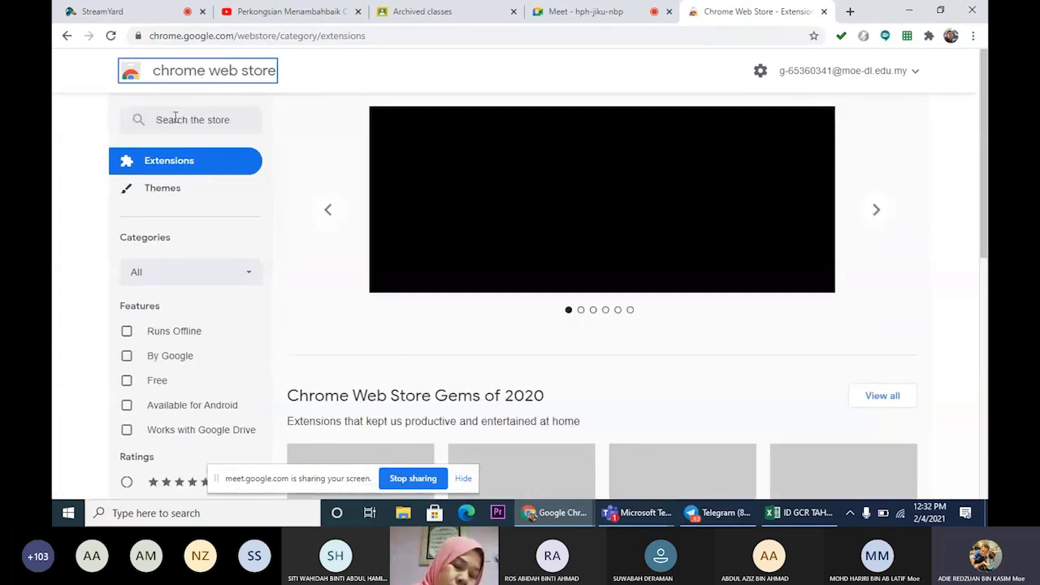
click(175, 118)
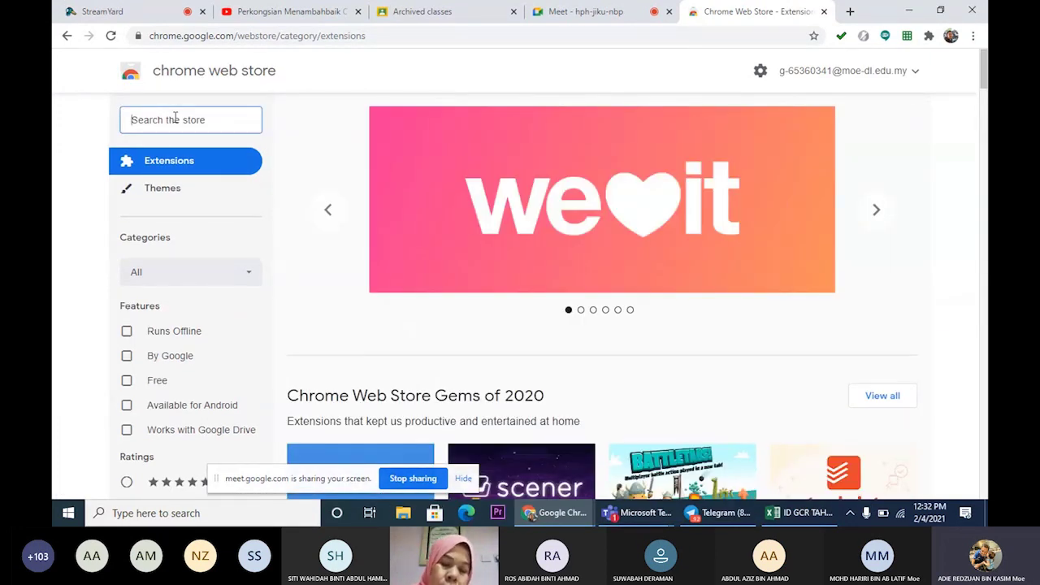
text(atte)
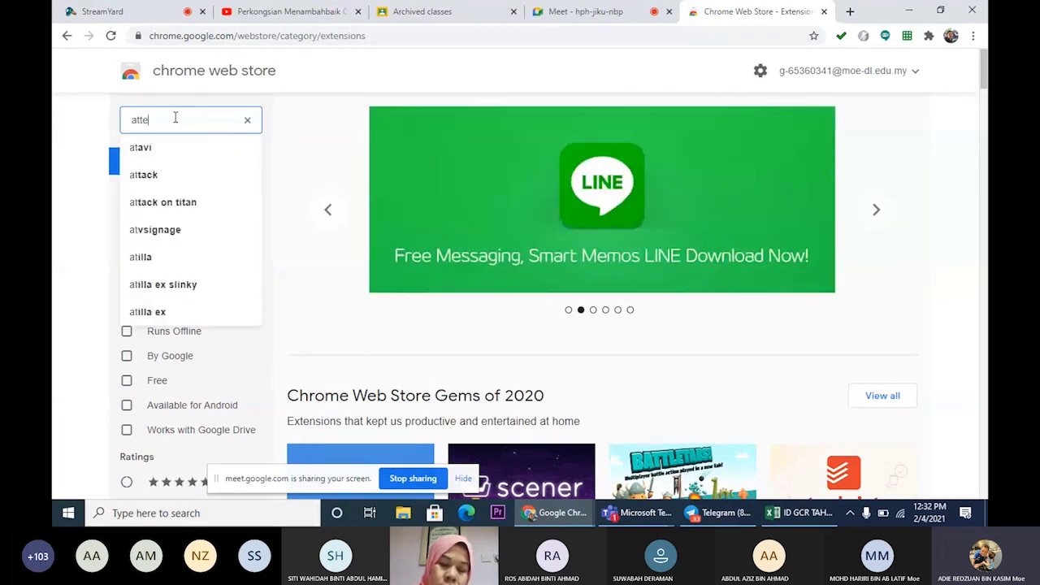
text(nda)
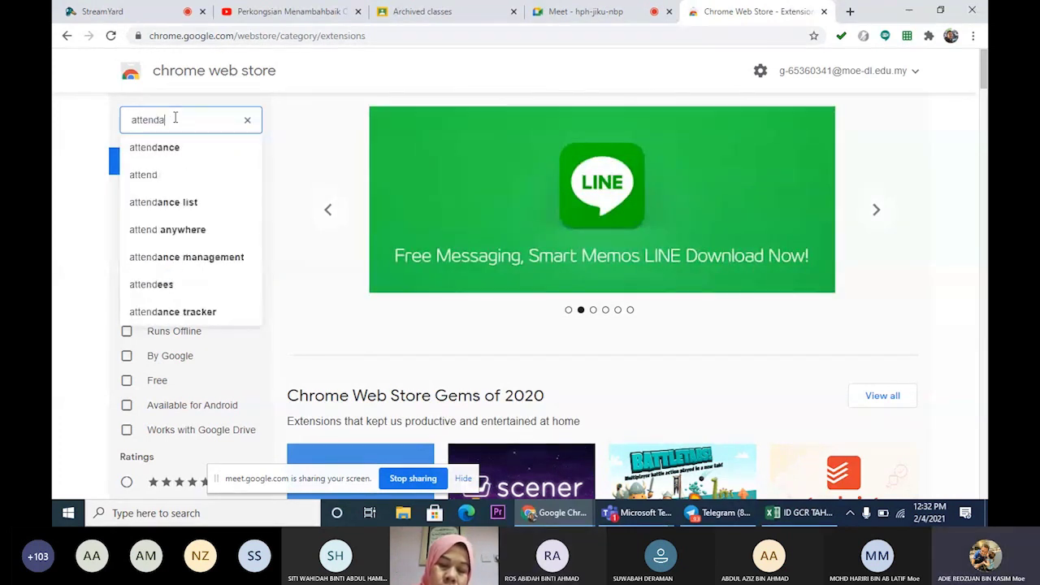
text(nce g)
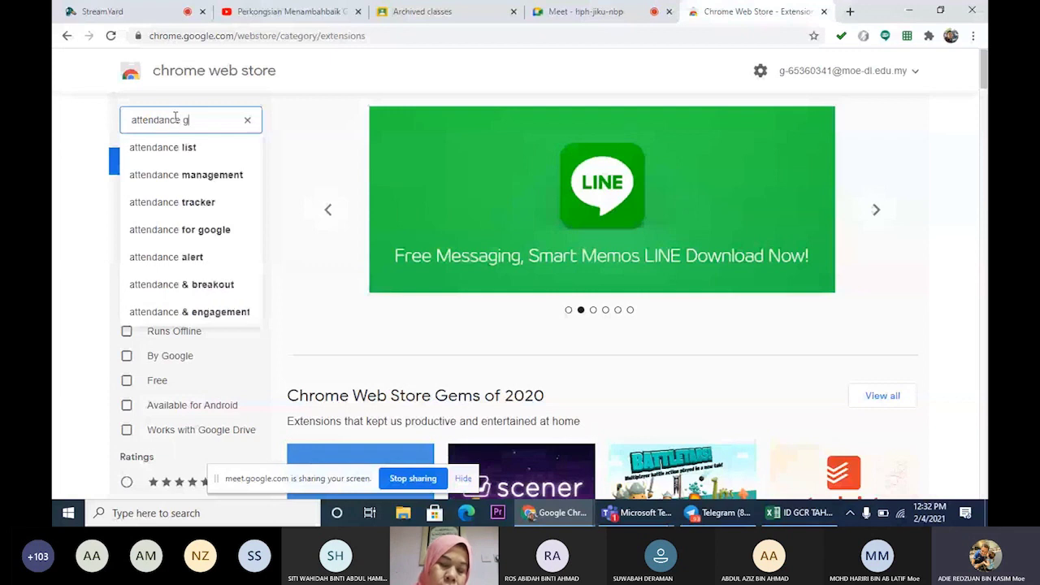
text(oog)
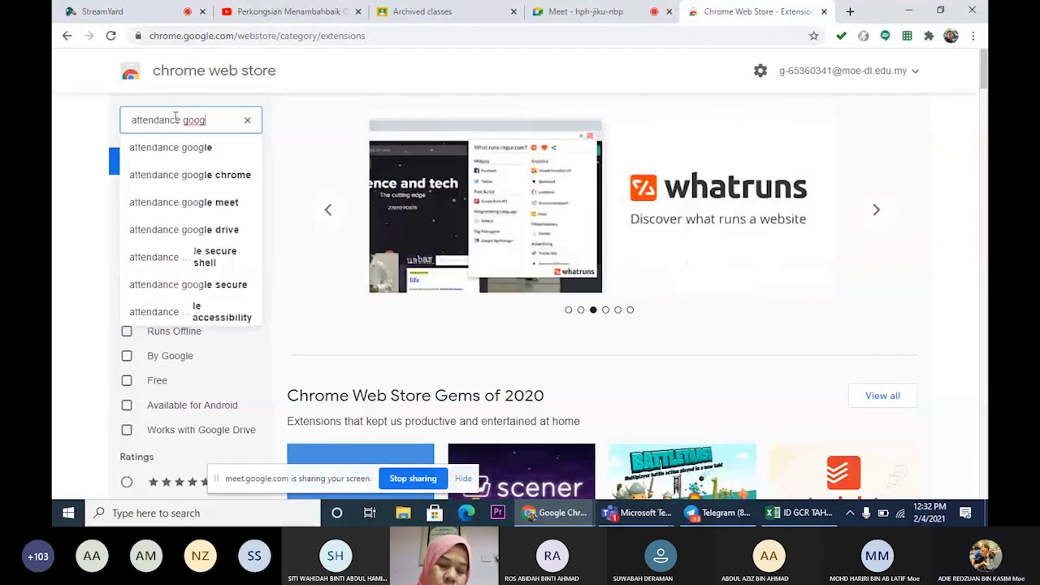
click(195, 207)
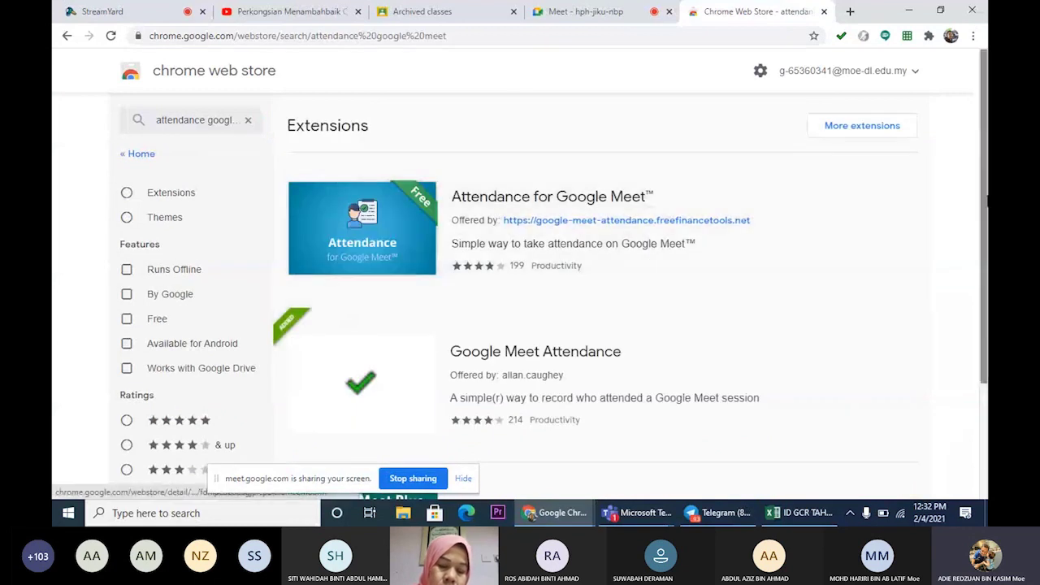
Open the Google Meet Attendance extension by allan.caughey from the results and check its pin in the extensions list.
drag(984, 167, 988, 324)
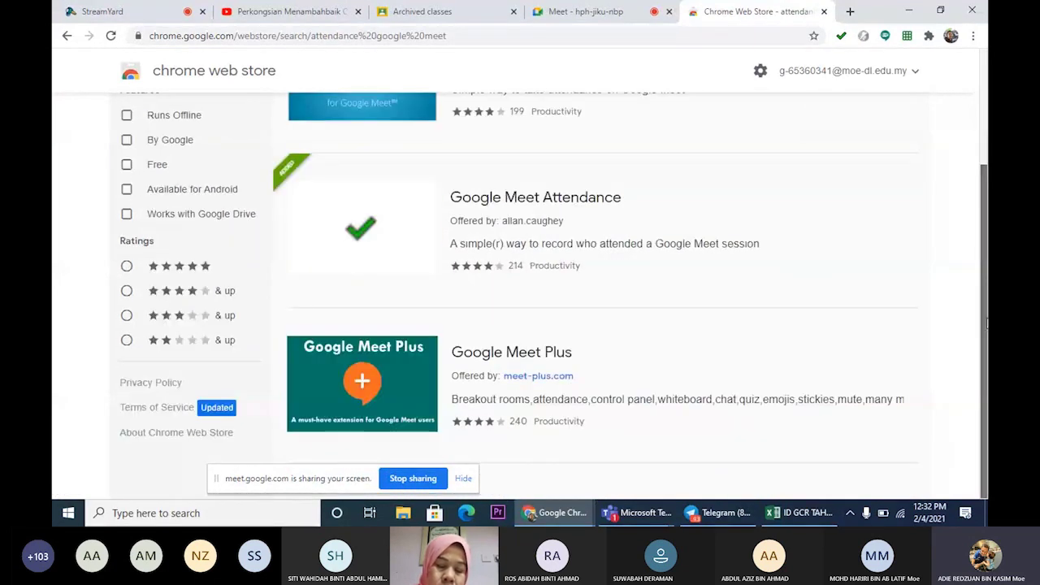
scroll(986, 280, up, 1)
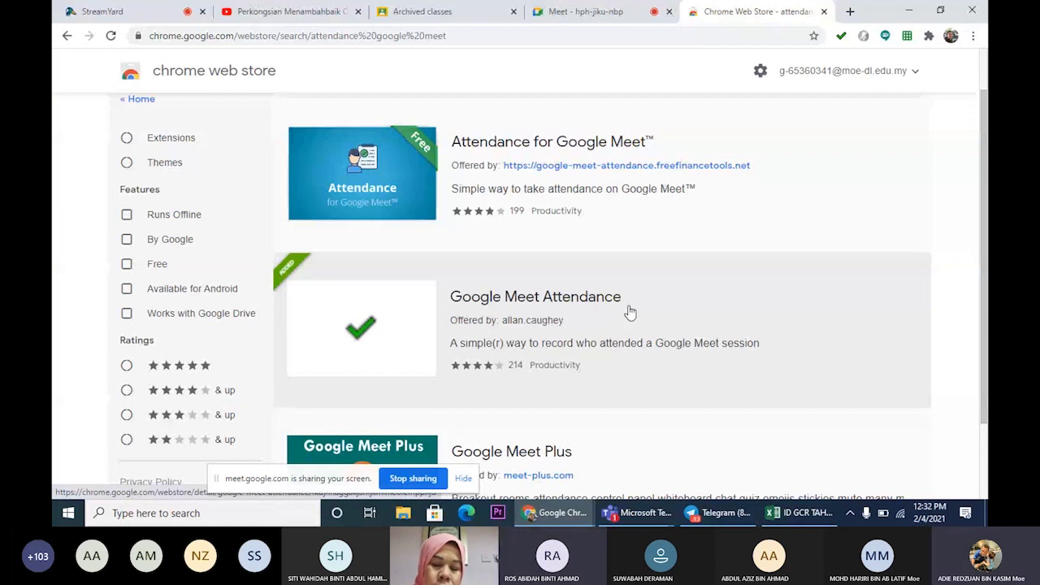
click(420, 317)
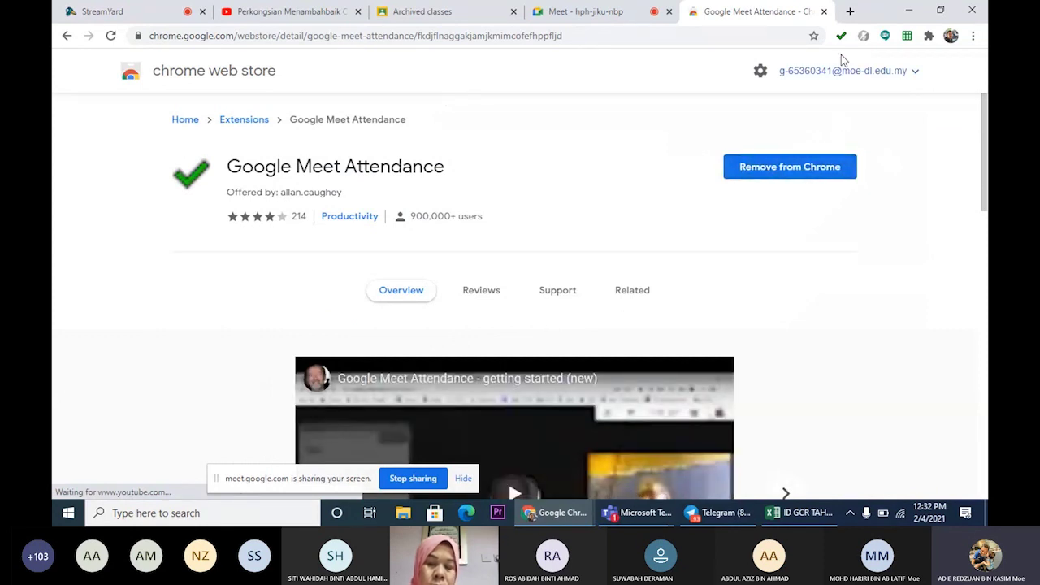
click(929, 36)
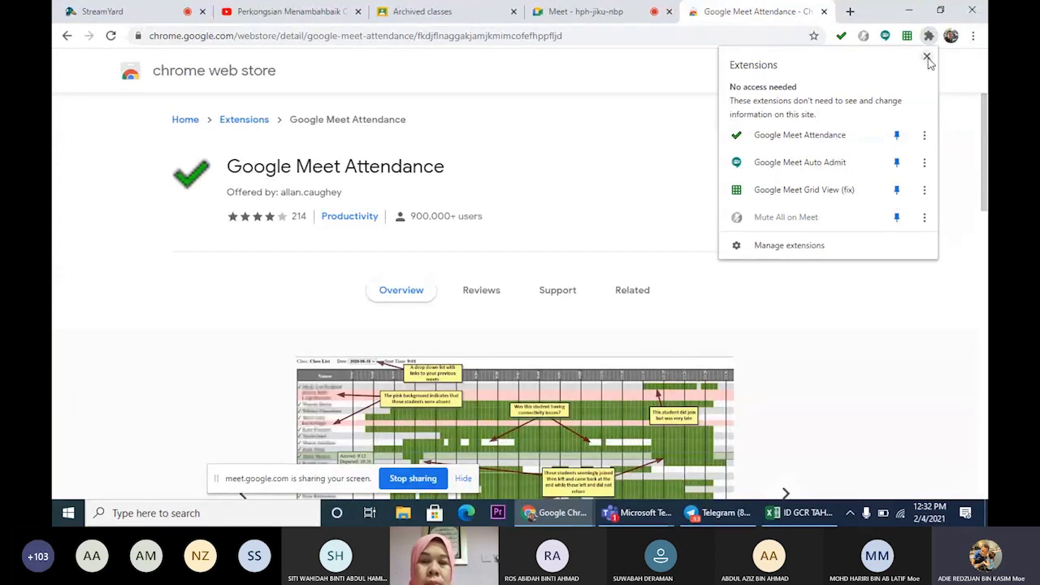
click(928, 58)
In the Meet call, move the screen-sharing notice off the call controls, then show and reposition the attendance class list.
click(588, 12)
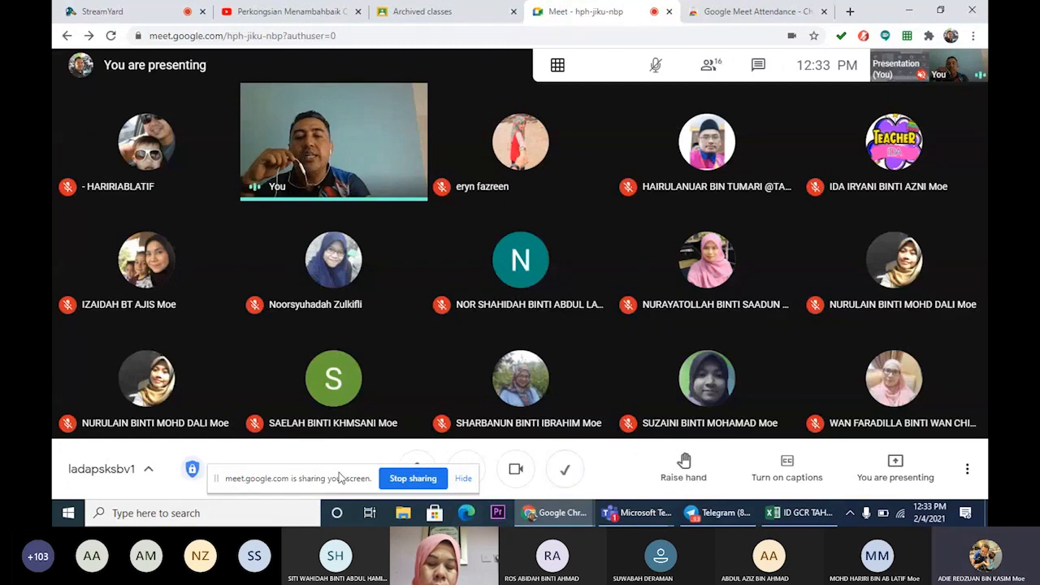
drag(340, 478, 185, 394)
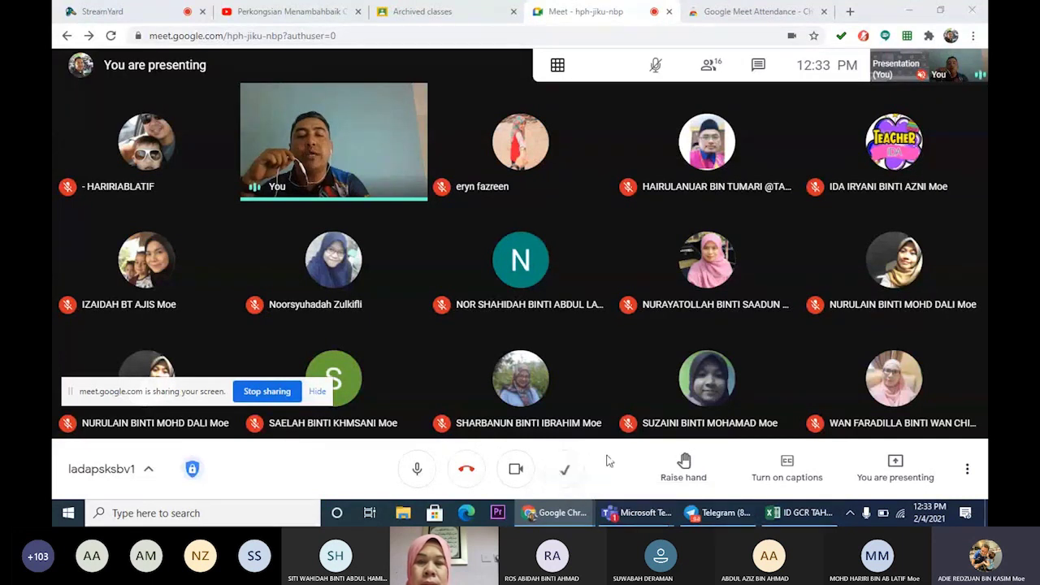
click(566, 476)
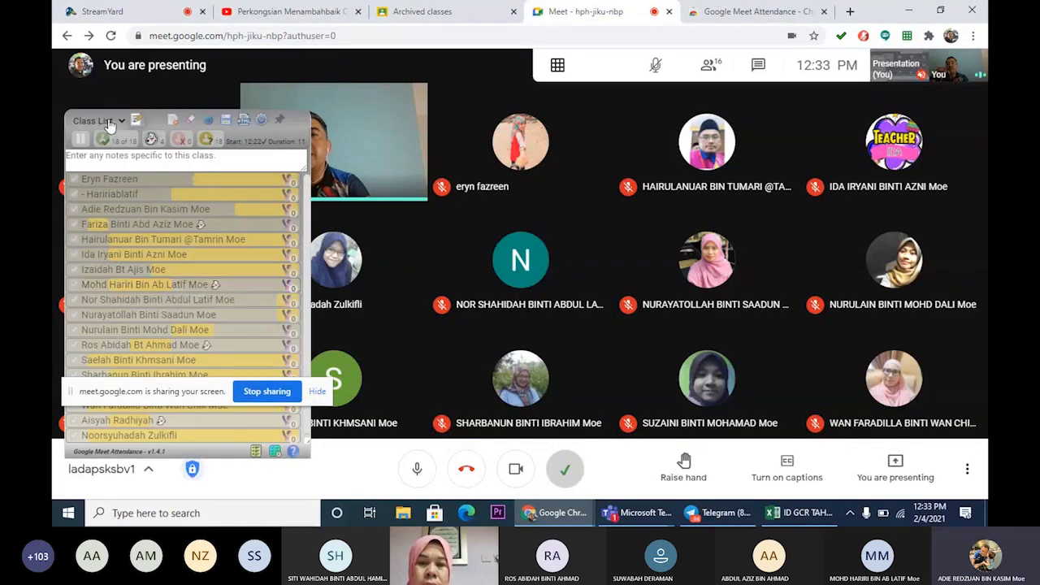
drag(152, 119, 213, 65)
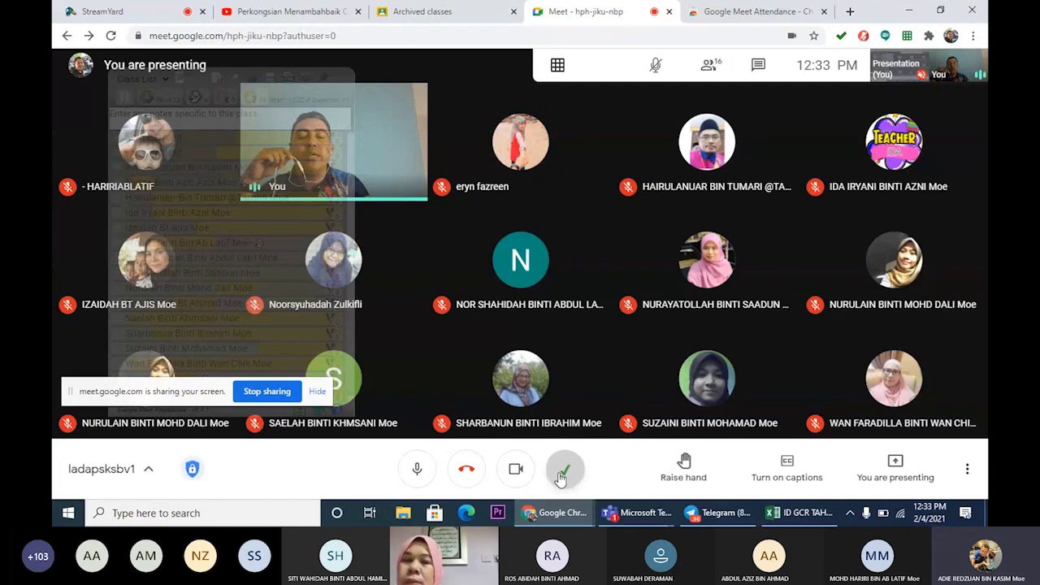
Examine the participant tiles in the grid, then turn the attendance class list off and on again.
mouse_move(564, 478)
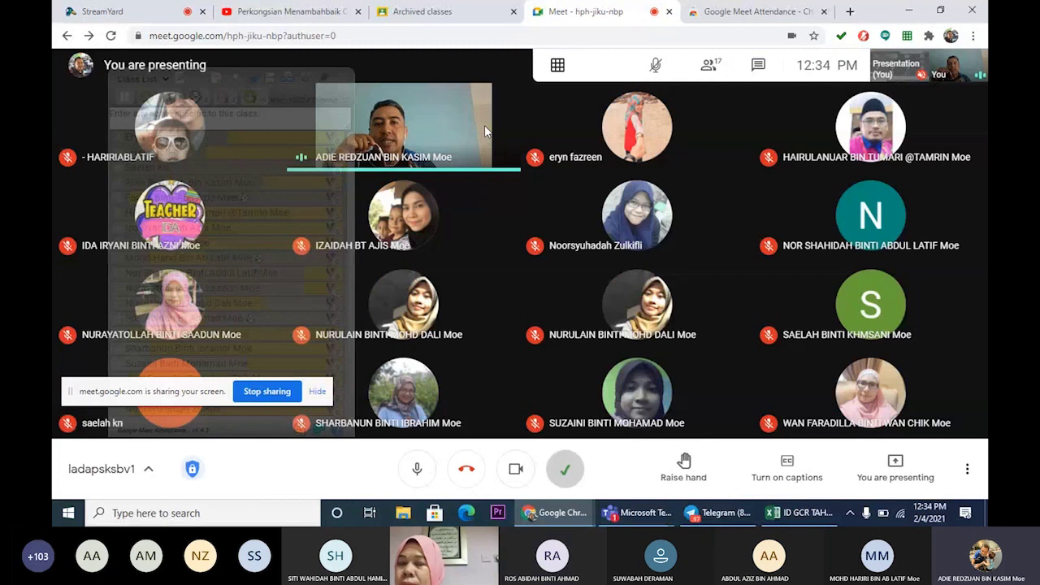
mouse_move(529, 214)
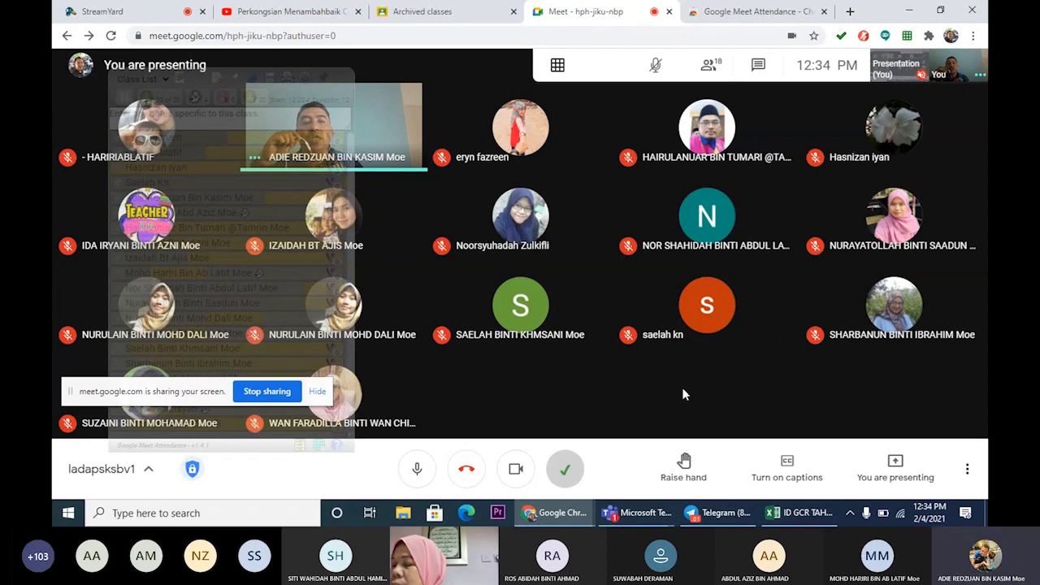
mouse_move(650, 320)
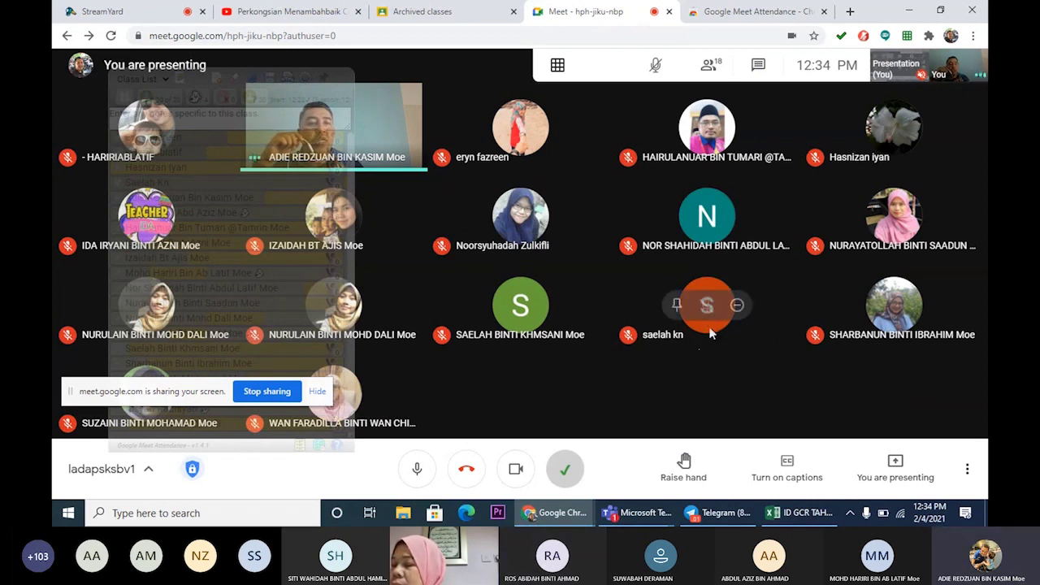
mouse_move(868, 154)
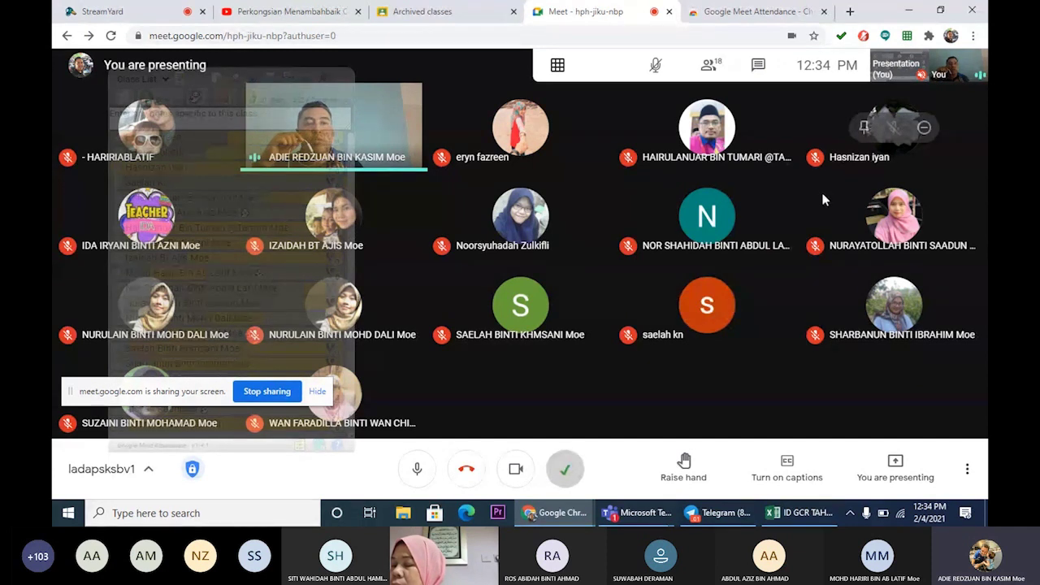
mouse_move(534, 153)
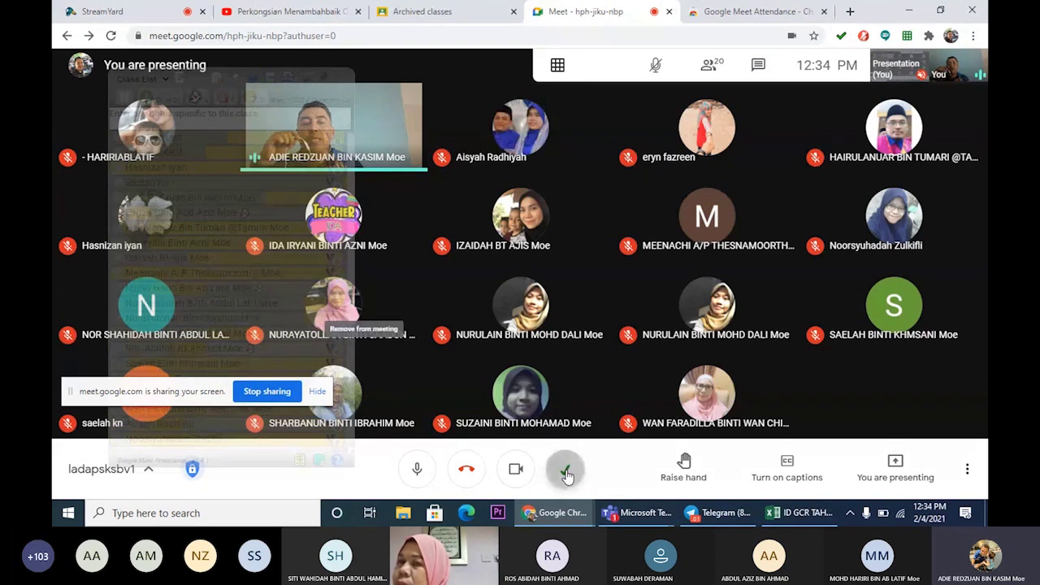
click(566, 473)
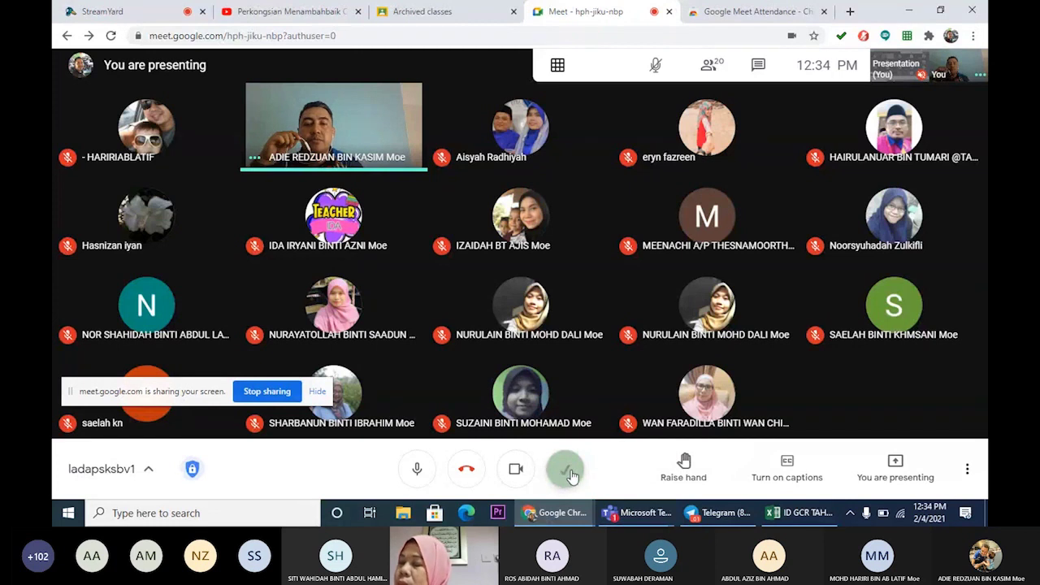
click(569, 473)
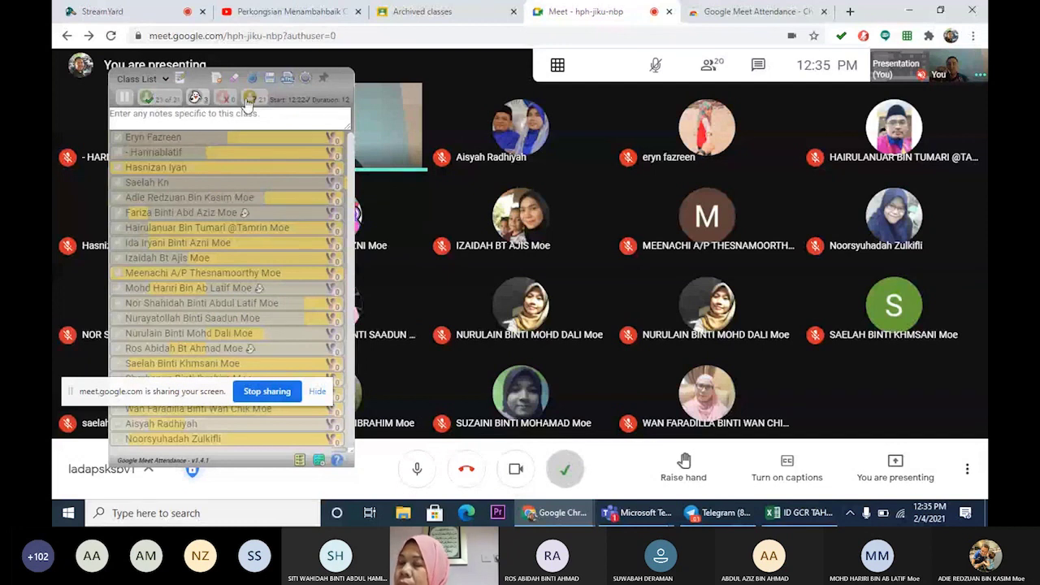
Download the attendance class list as an HTML file and bring the list back up.
click(289, 84)
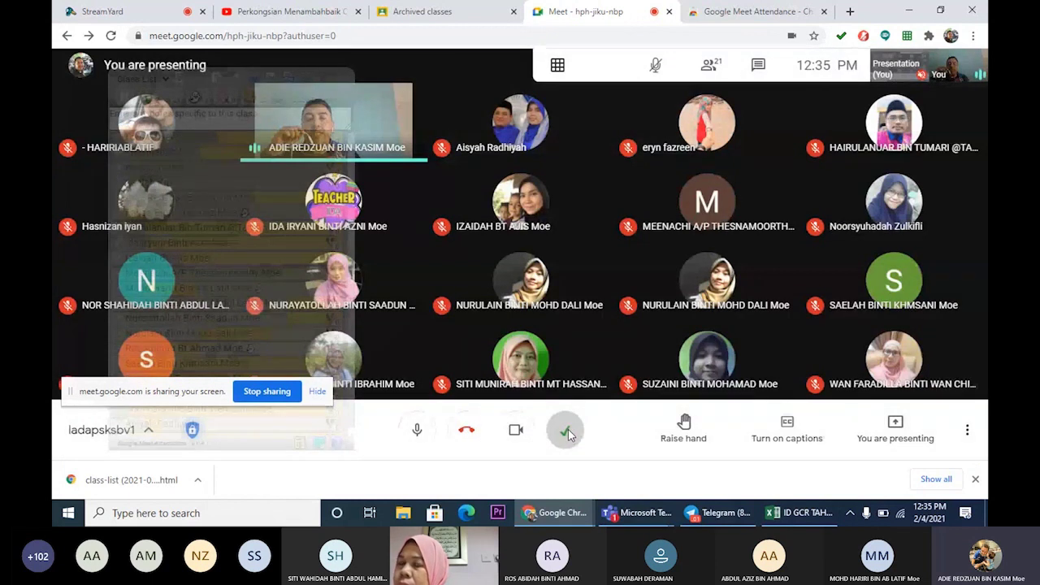
click(567, 432)
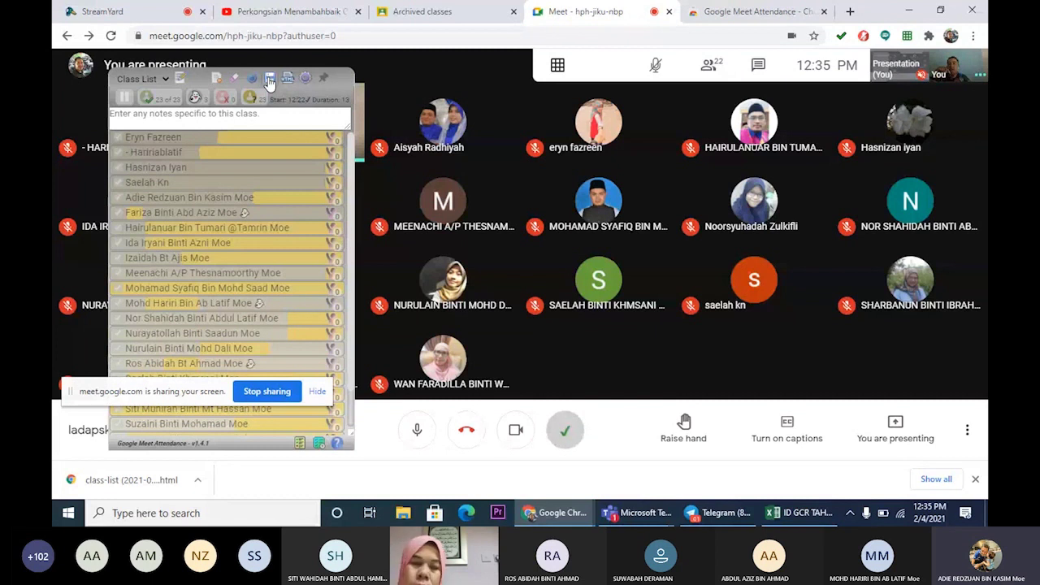
Download the attendance class list as a CSV file, then open the downloaded HTML attendance report.
click(269, 81)
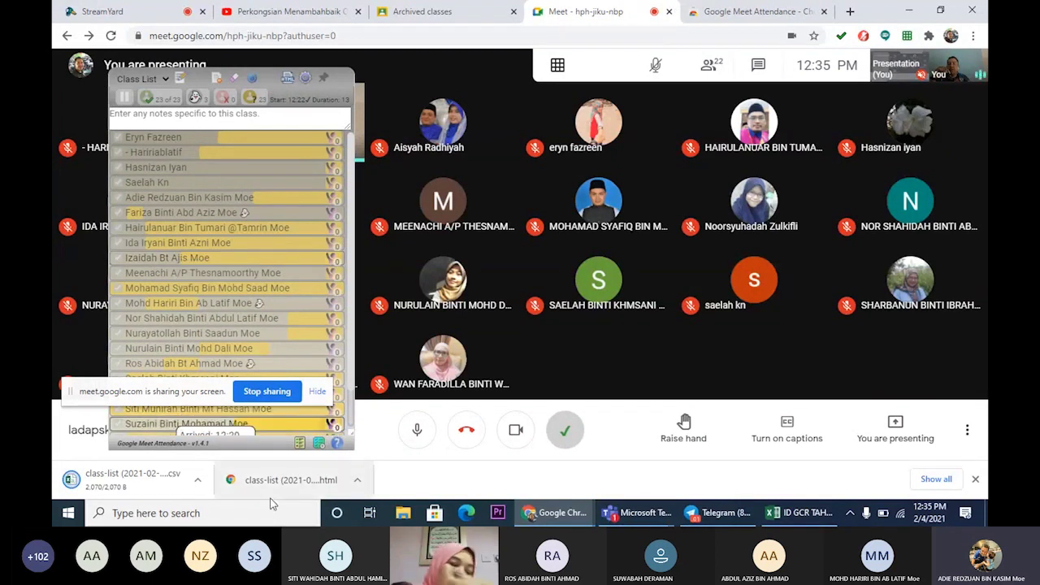
click(151, 491)
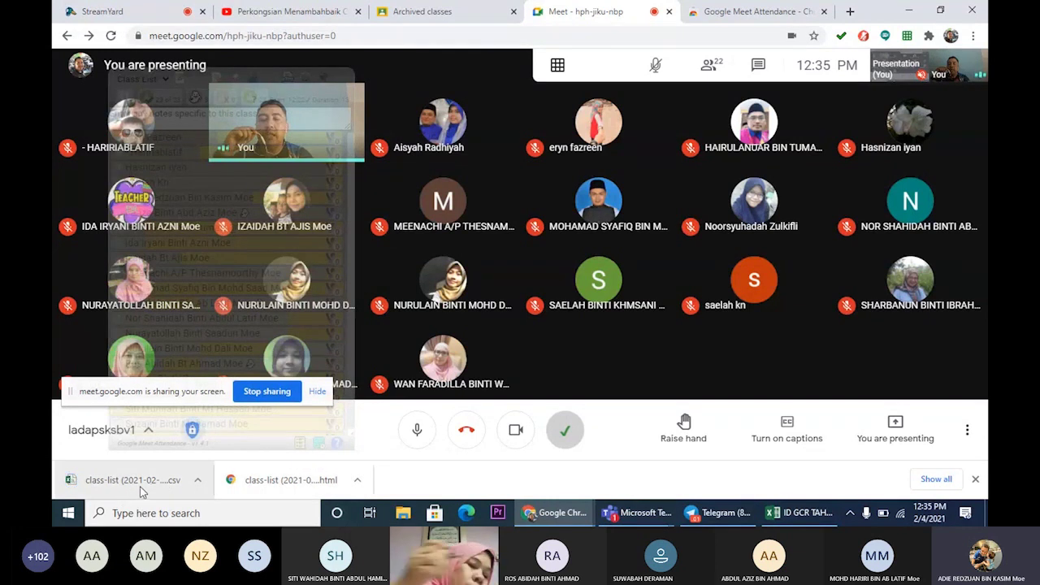
click(249, 483)
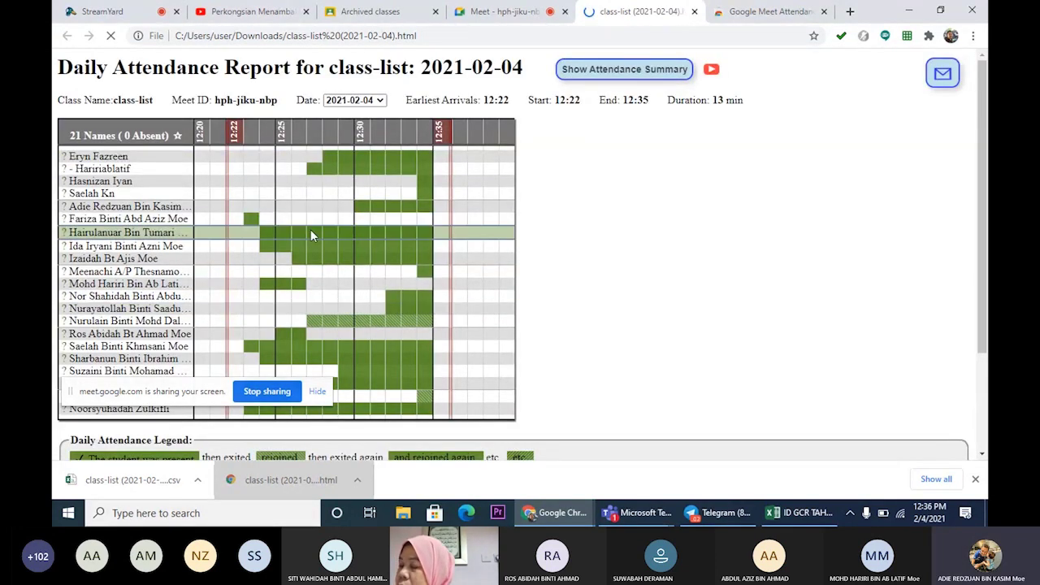
Examine the participants' attendance bars in the daily attendance report, moving the screen-sharing notice off the names.
mouse_move(249, 222)
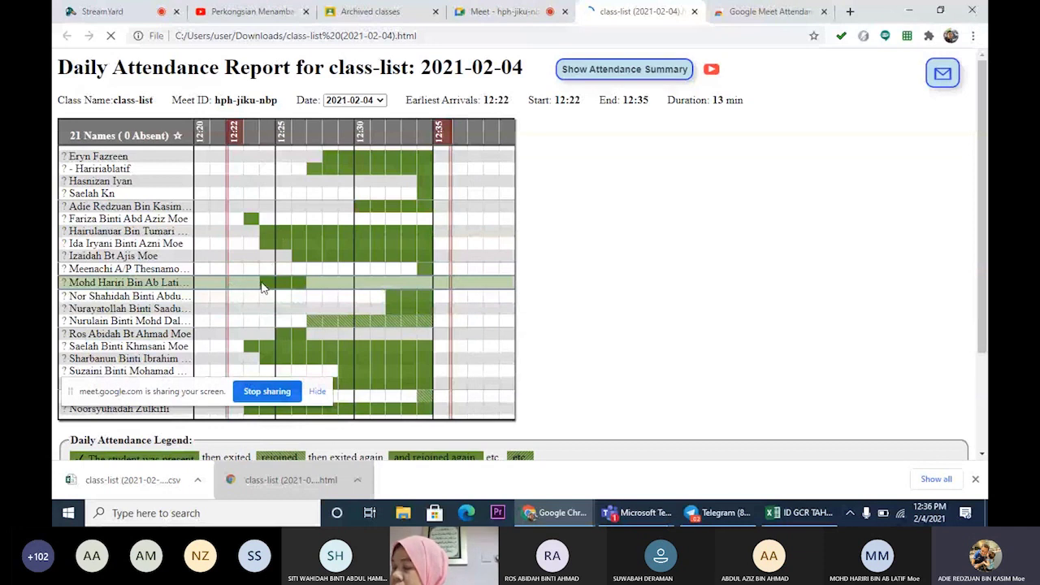
mouse_move(286, 286)
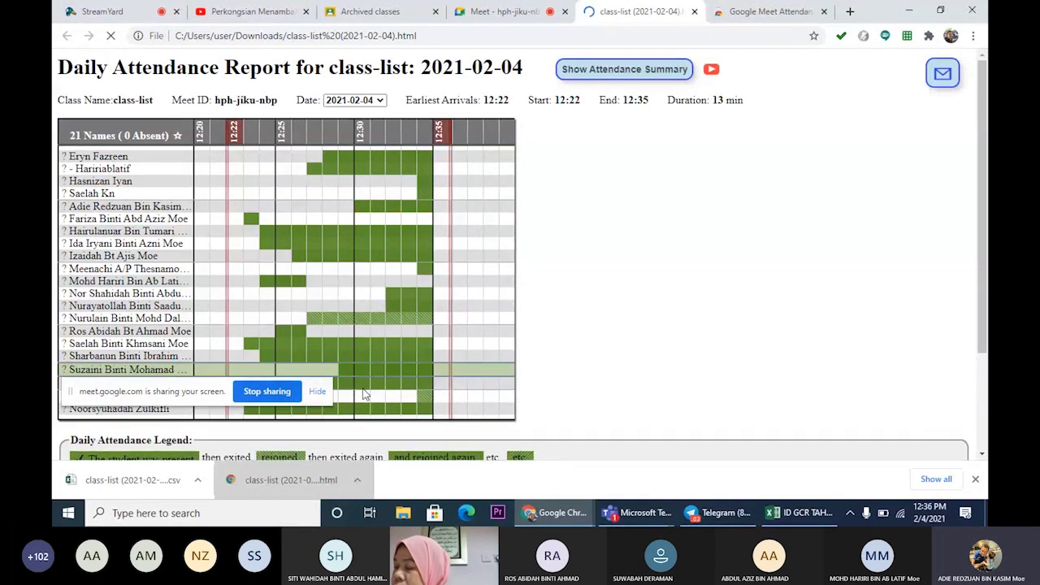
drag(177, 396, 180, 439)
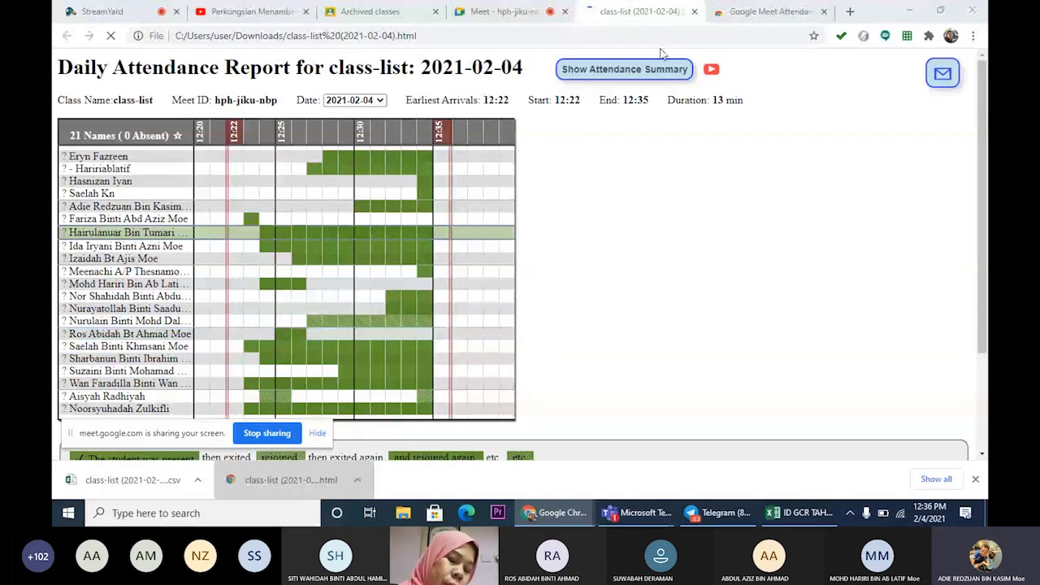
Open the downloaded class-list CSV file in Excel and widen column A to fit the participants' full names.
key(ctrl+shift+Tab)
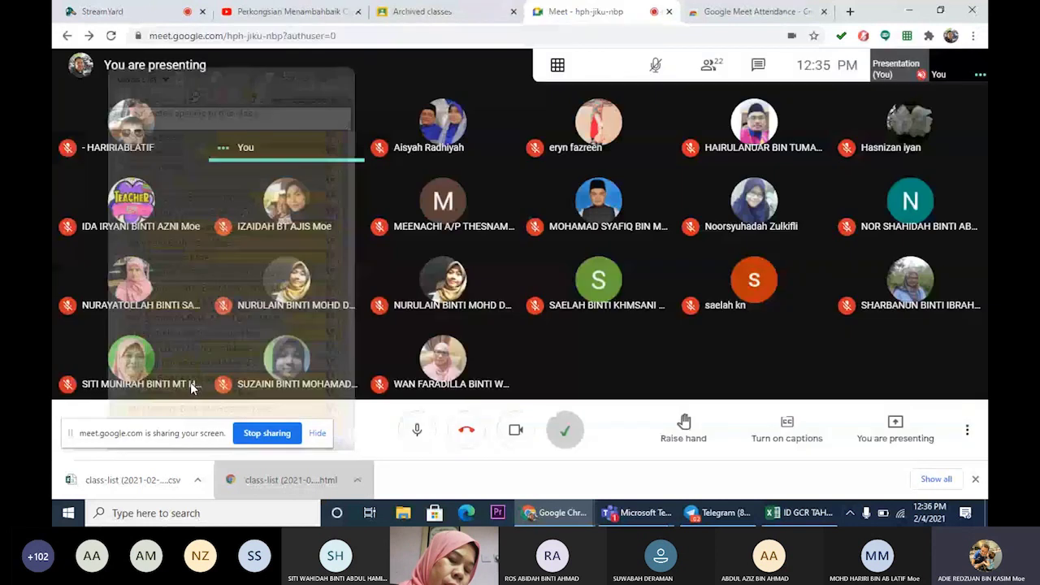
click(123, 481)
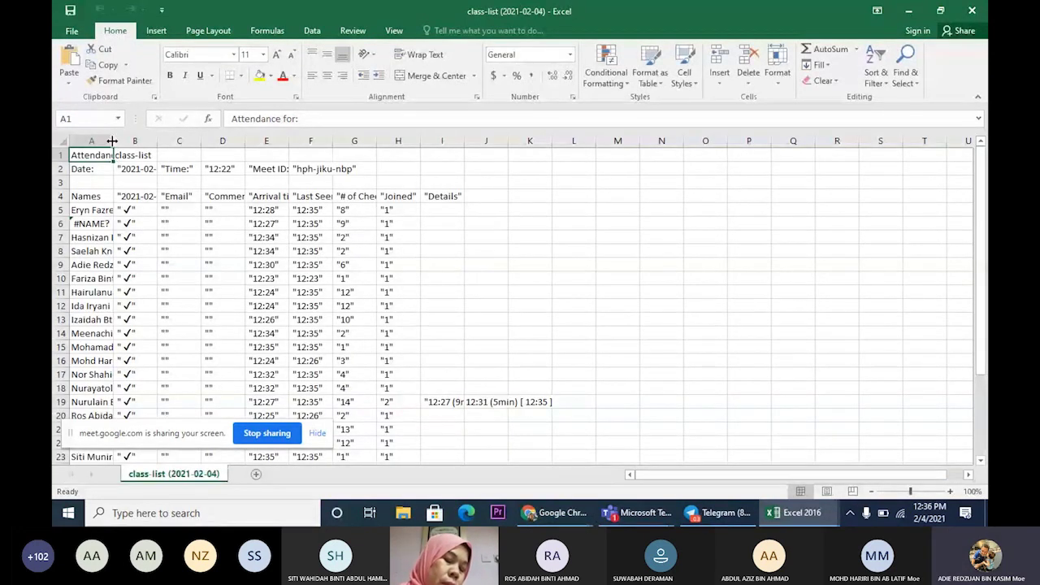
drag(114, 142, 250, 147)
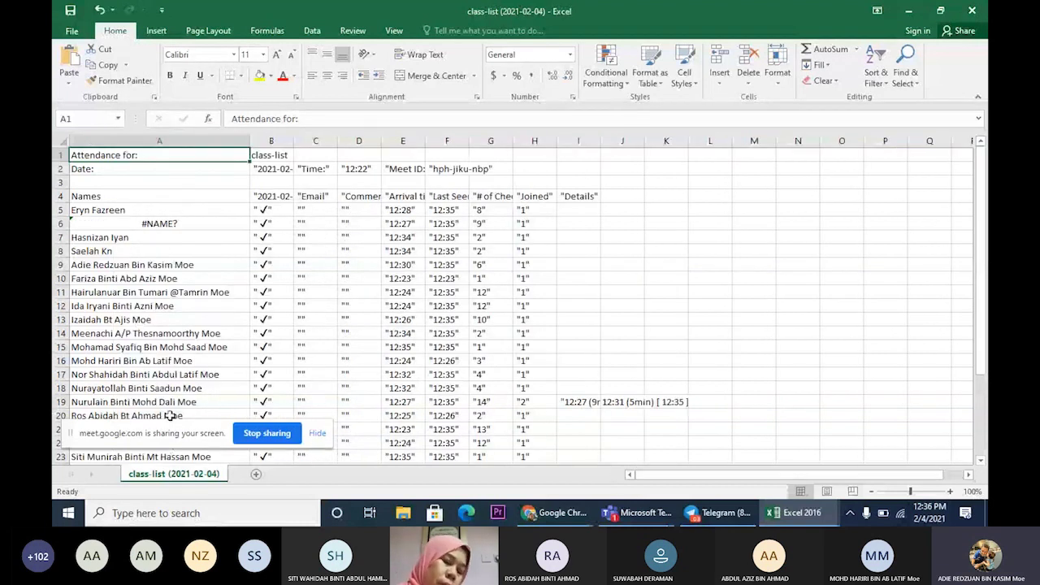
Hide the screen-sharing notice and look through the attendance rows down to the end of the sheet.
click(312, 430)
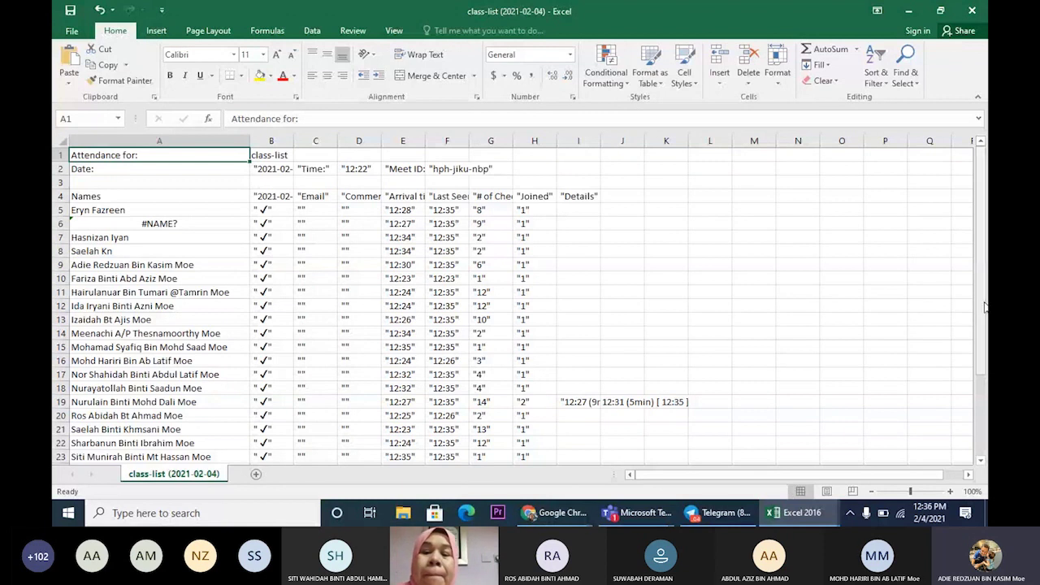
drag(985, 306, 985, 384)
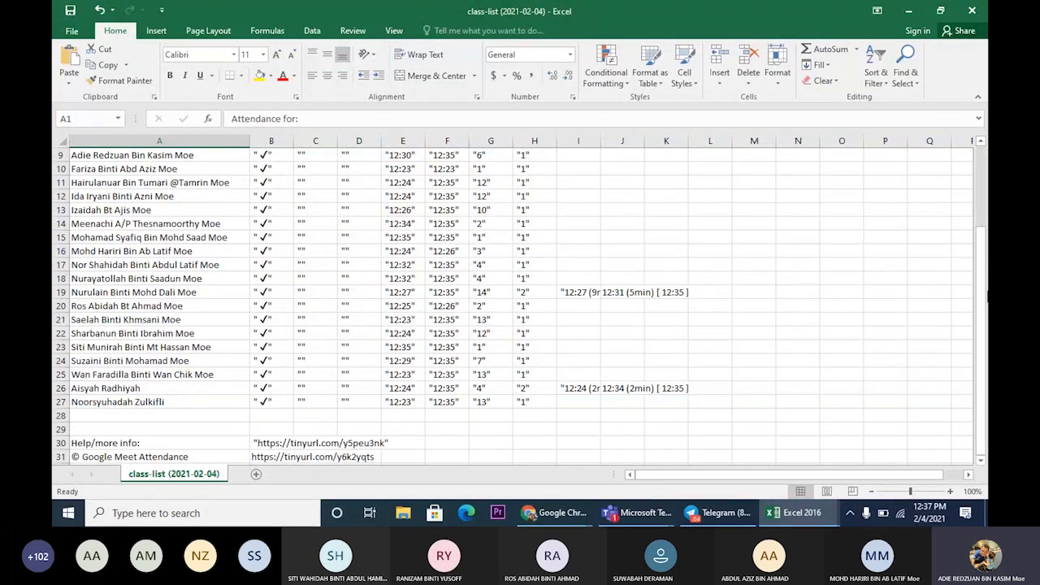
drag(982, 296, 988, 262)
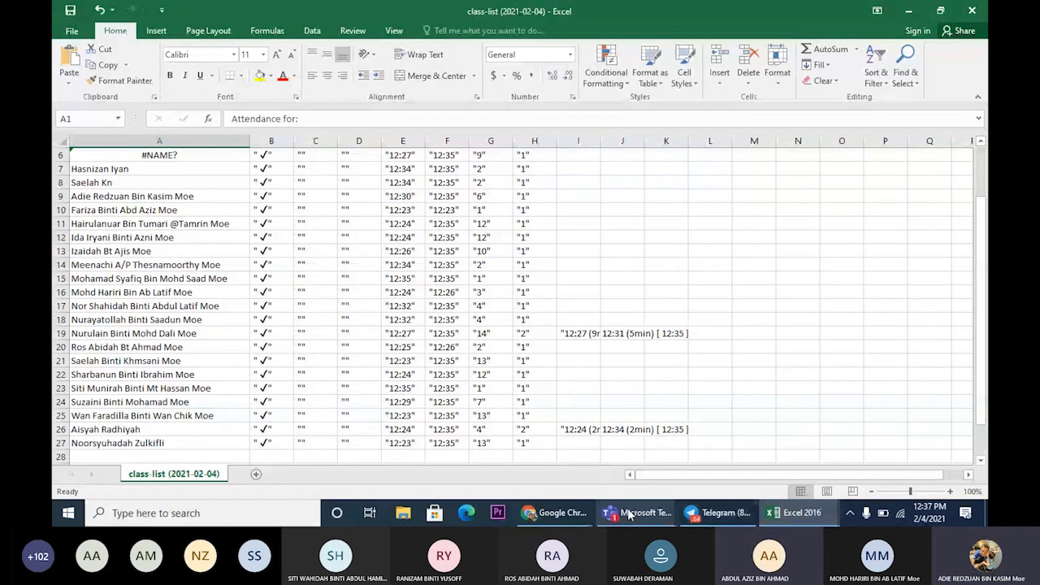
Switch back to the Meet call in Chrome, check the "General" meeting in Microsoft Teams, and return to the call.
mouse_move(557, 518)
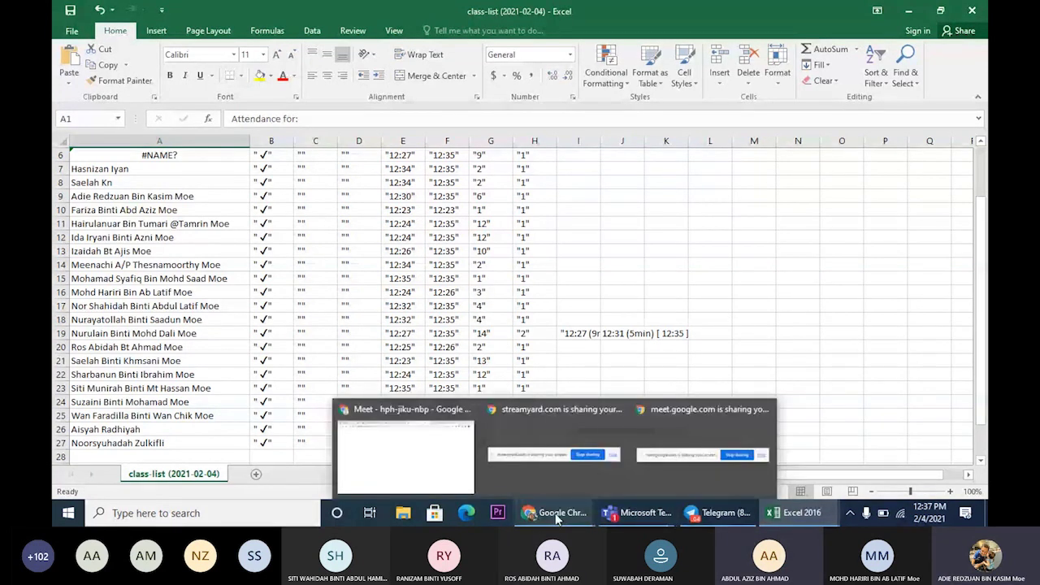
mouse_move(460, 464)
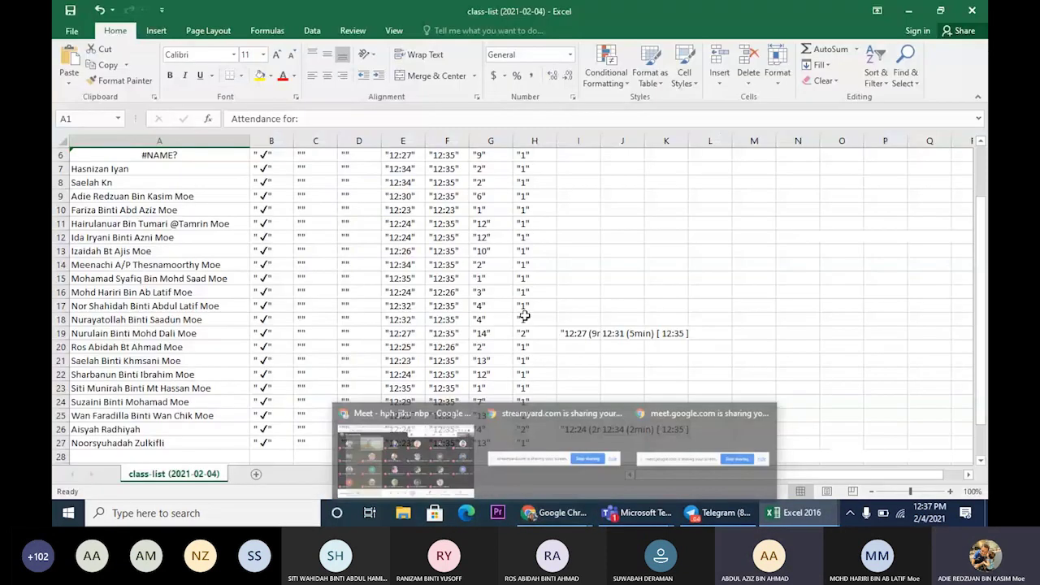
click(407, 455)
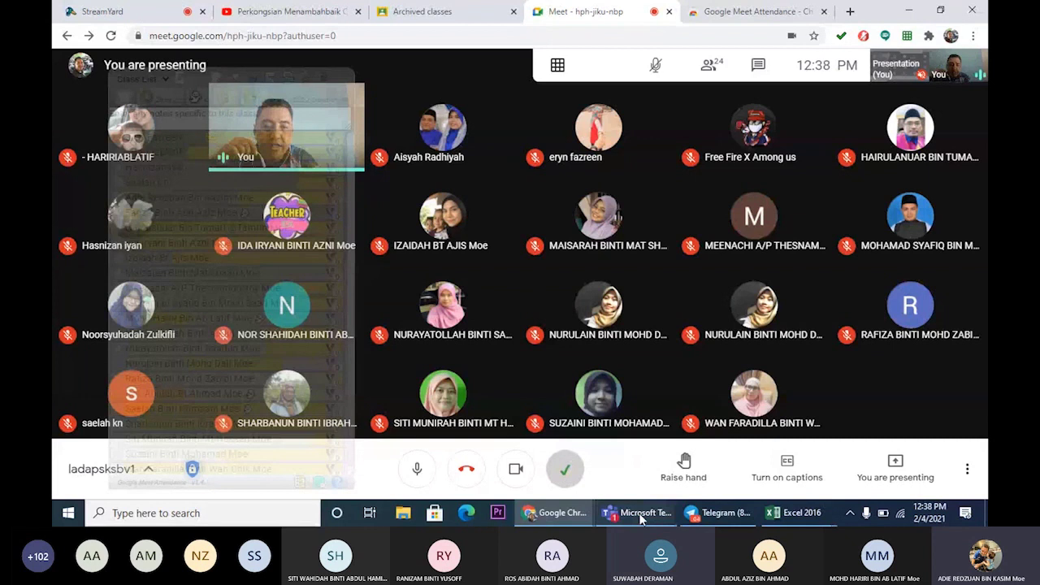
mouse_move(640, 518)
click(683, 435)
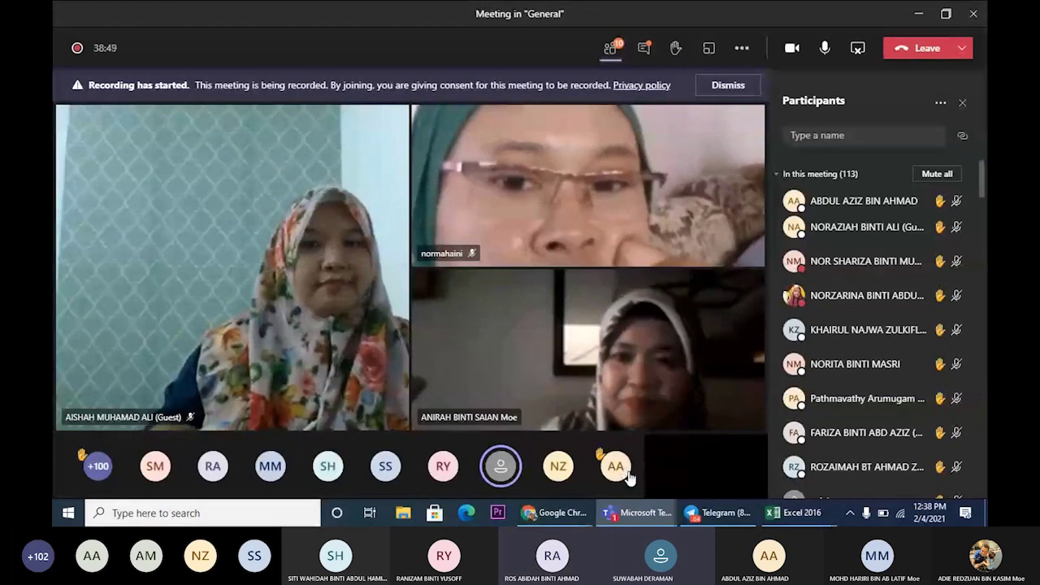
click(561, 513)
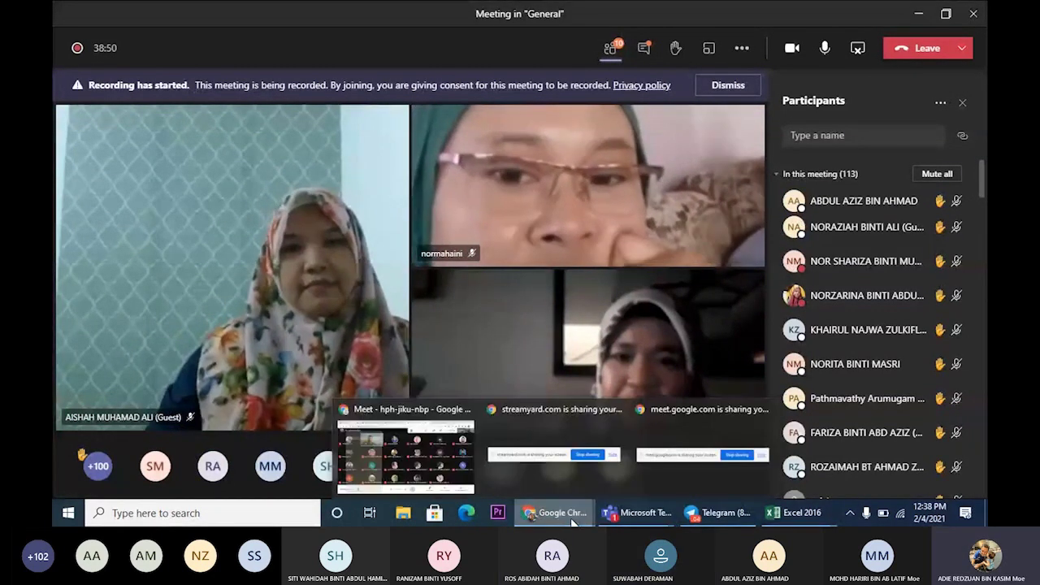
click(407, 439)
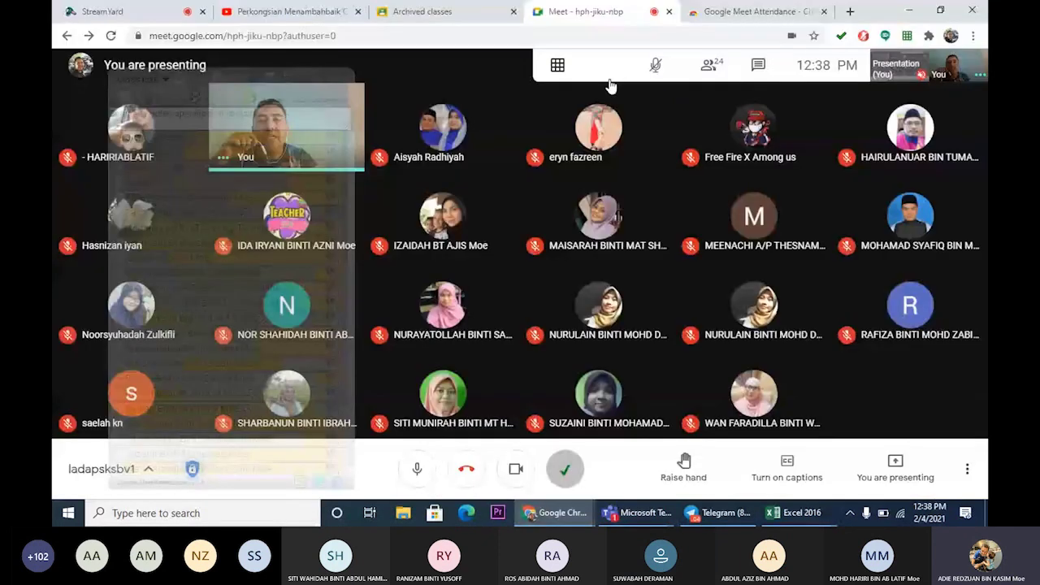
Close the Google Meet Attendance store page and search Google for "chrome web store" in a new tab.
click(738, 14)
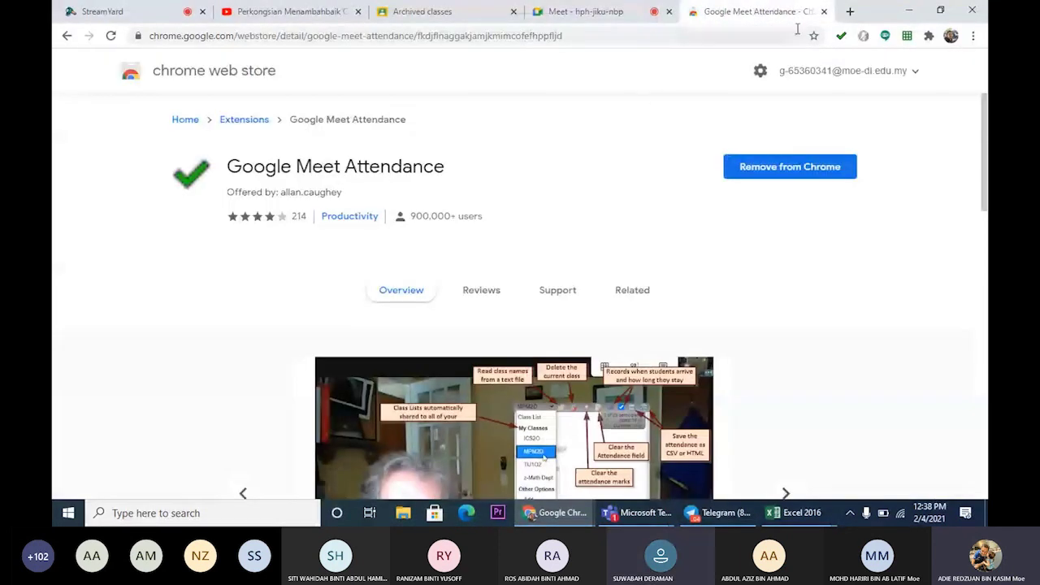
click(824, 12)
click(728, 11)
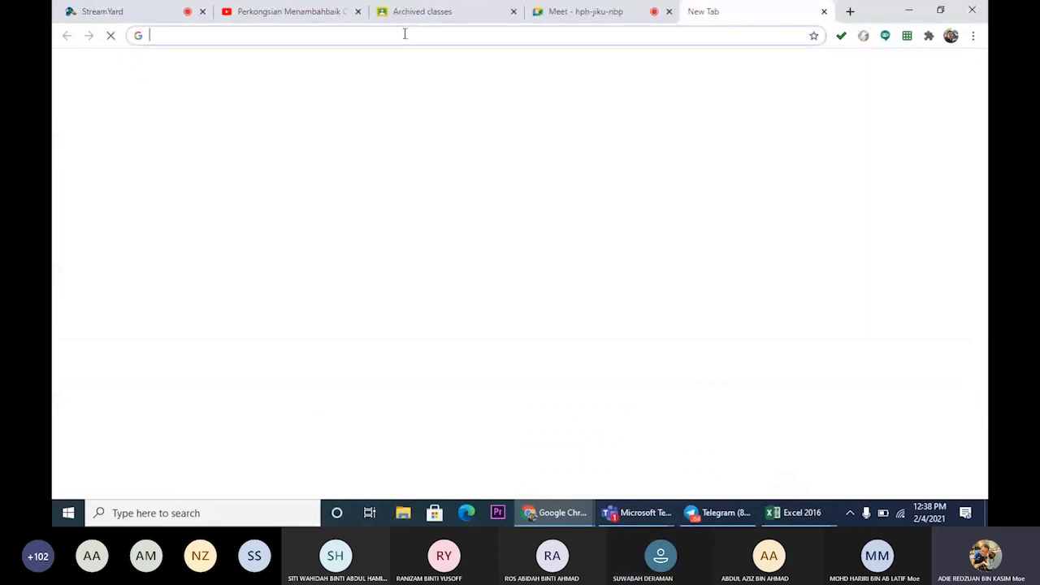
text(chrome w)
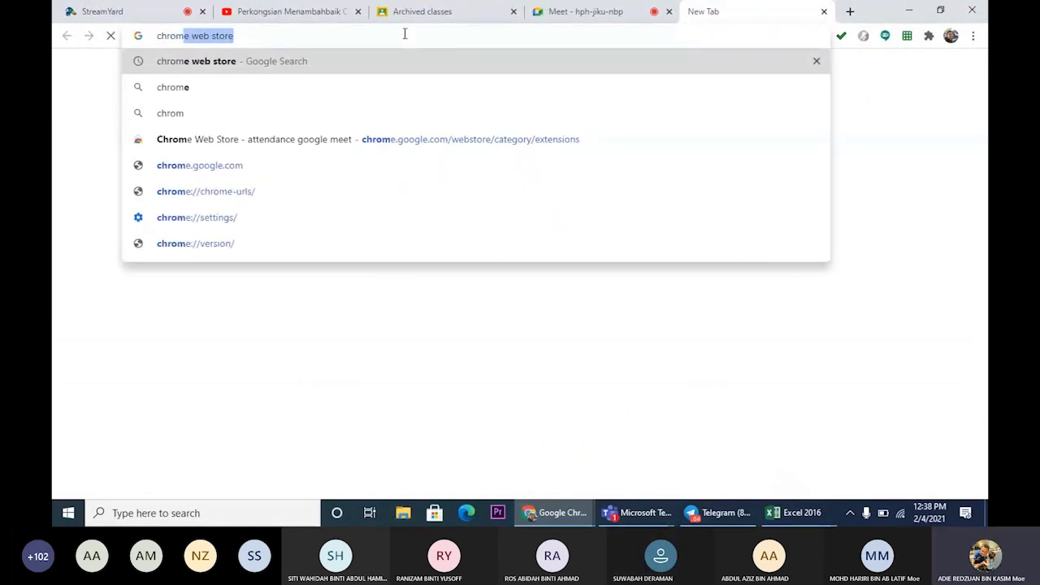
text(eb )
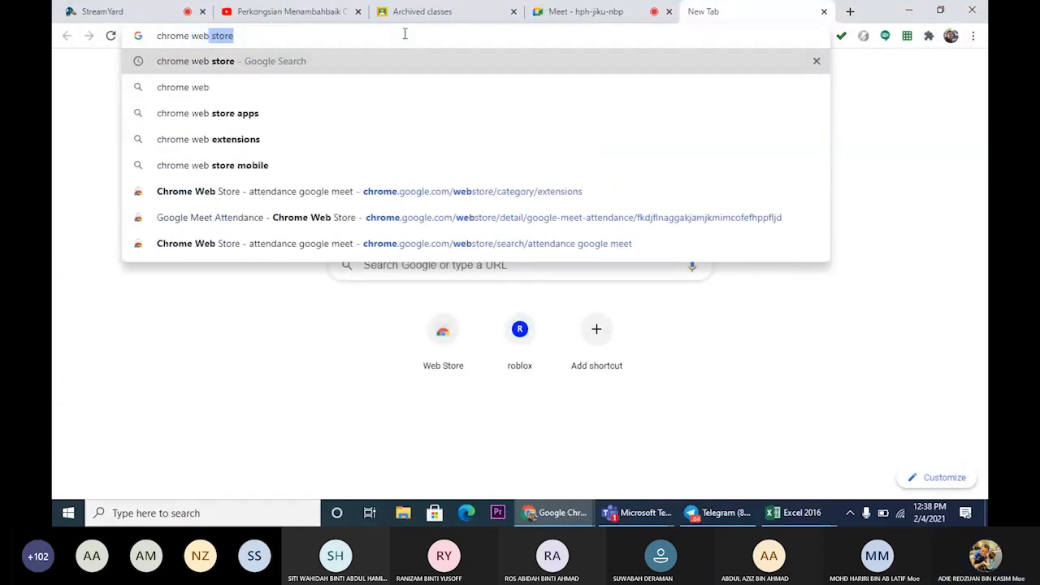
text(store)
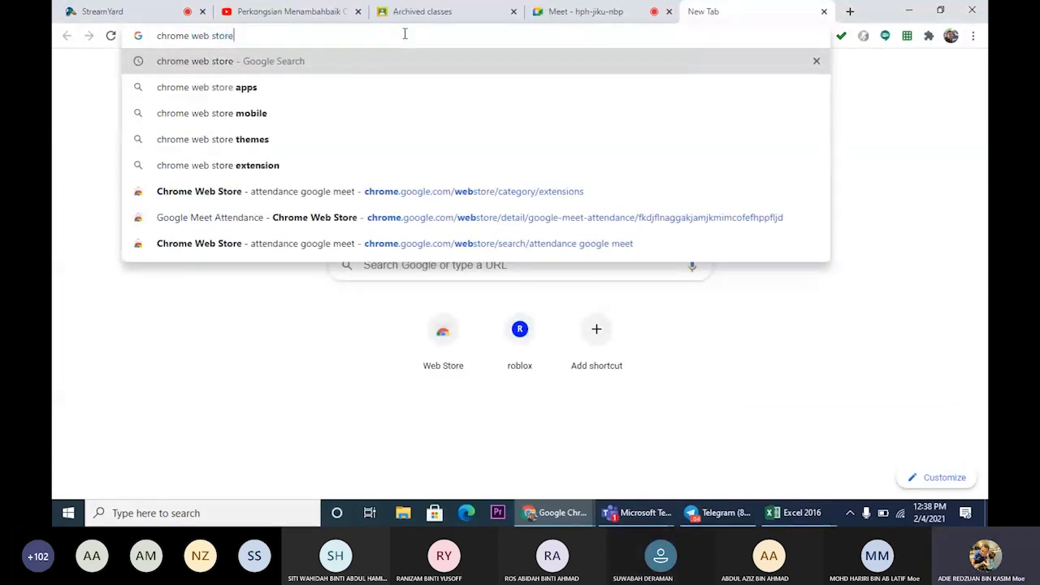
click(272, 65)
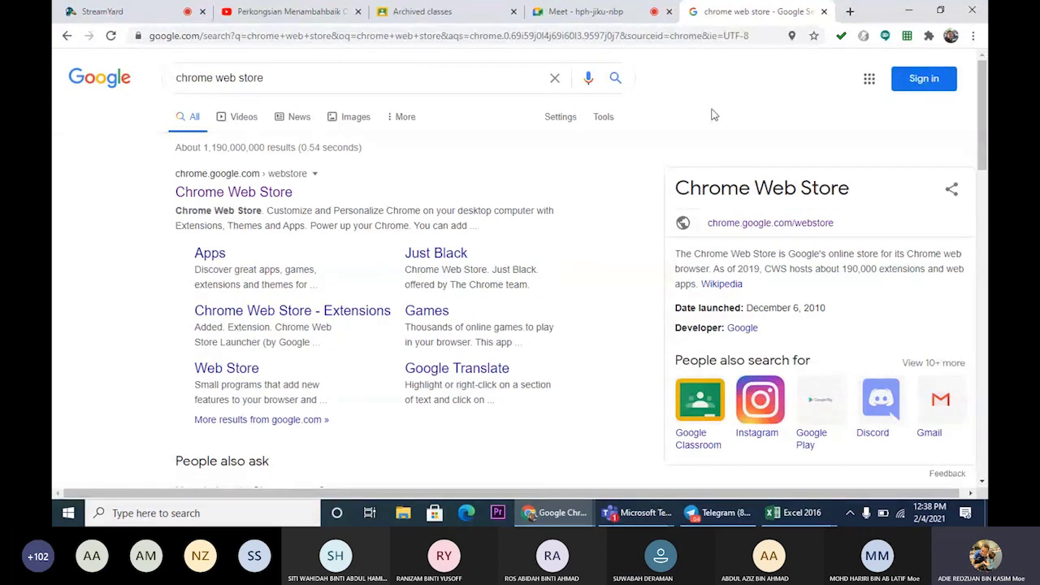
Replace the search results with a new tab and open Chrome's Extensions management page in it.
click(824, 12)
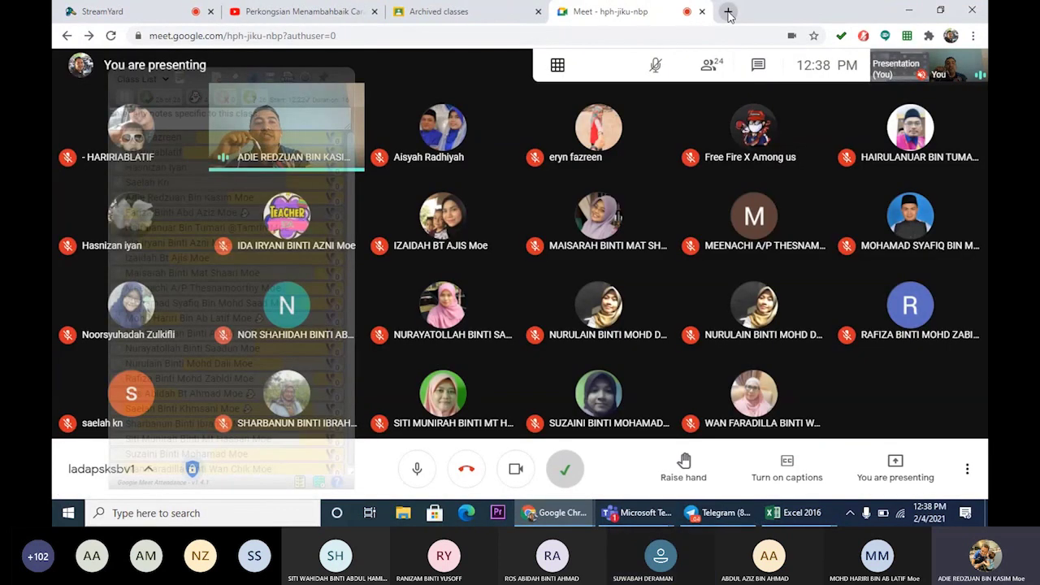
click(728, 12)
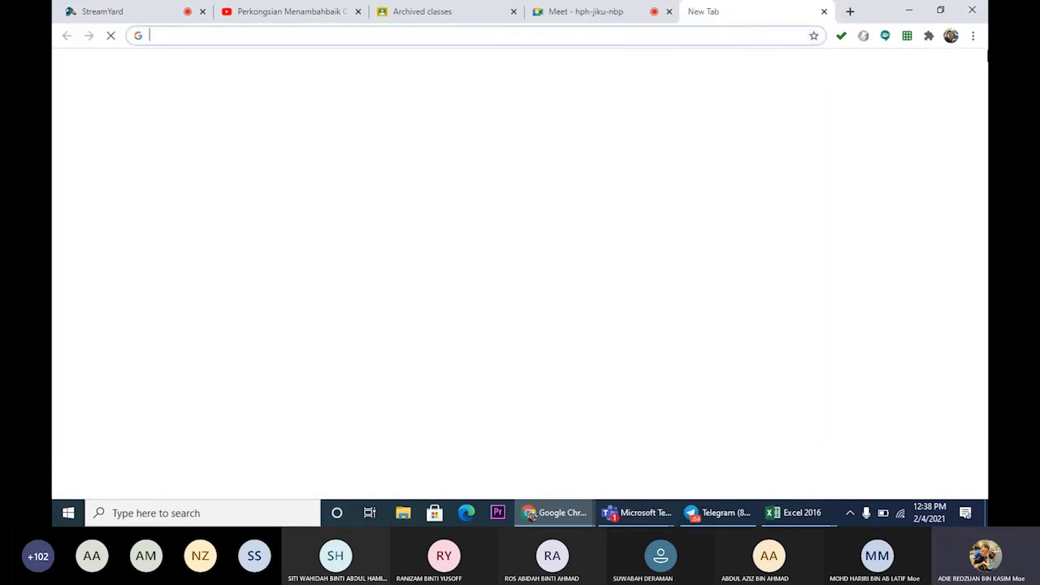
click(974, 38)
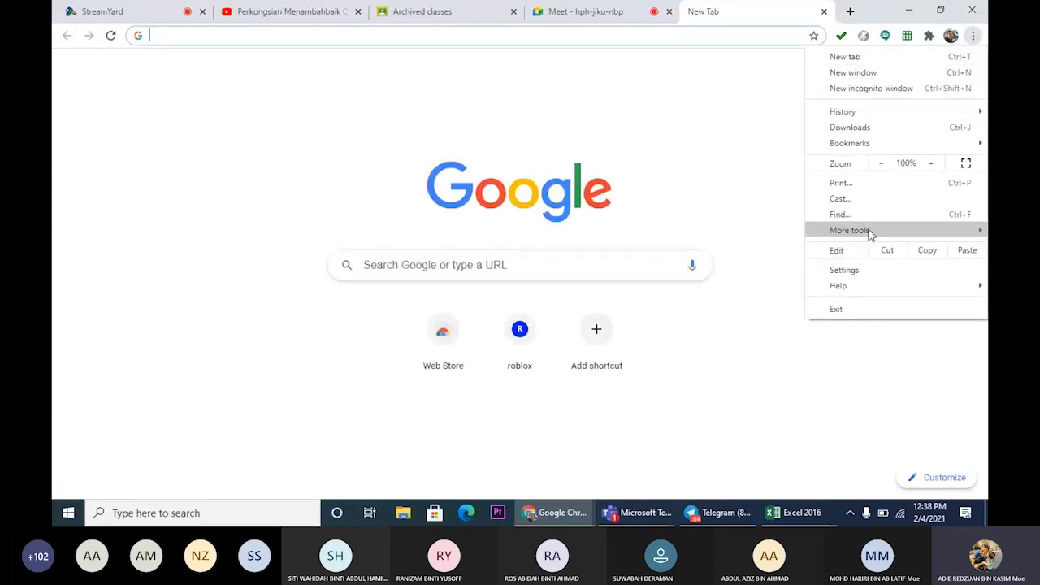
mouse_move(874, 232)
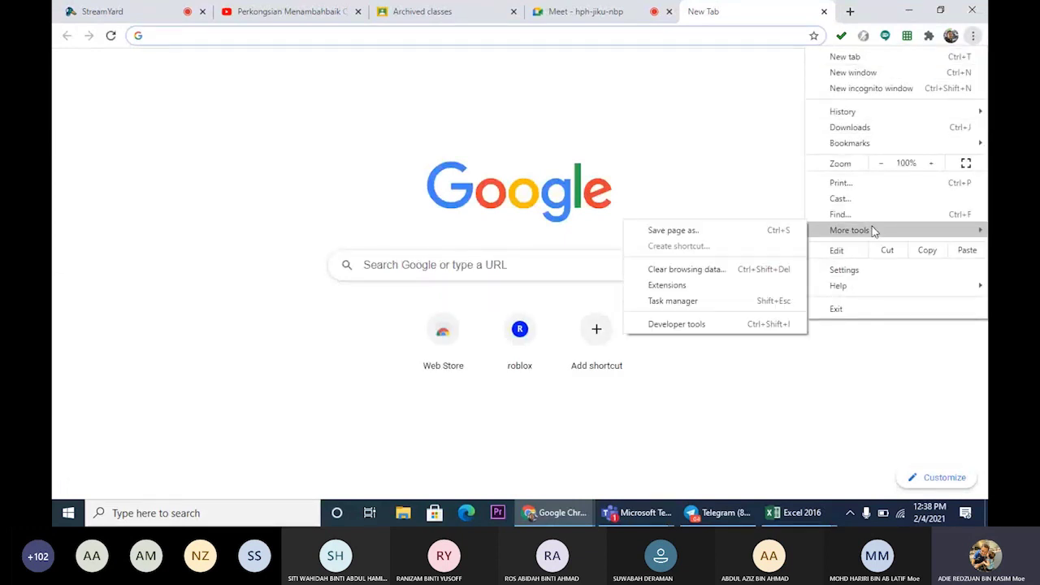
click(683, 286)
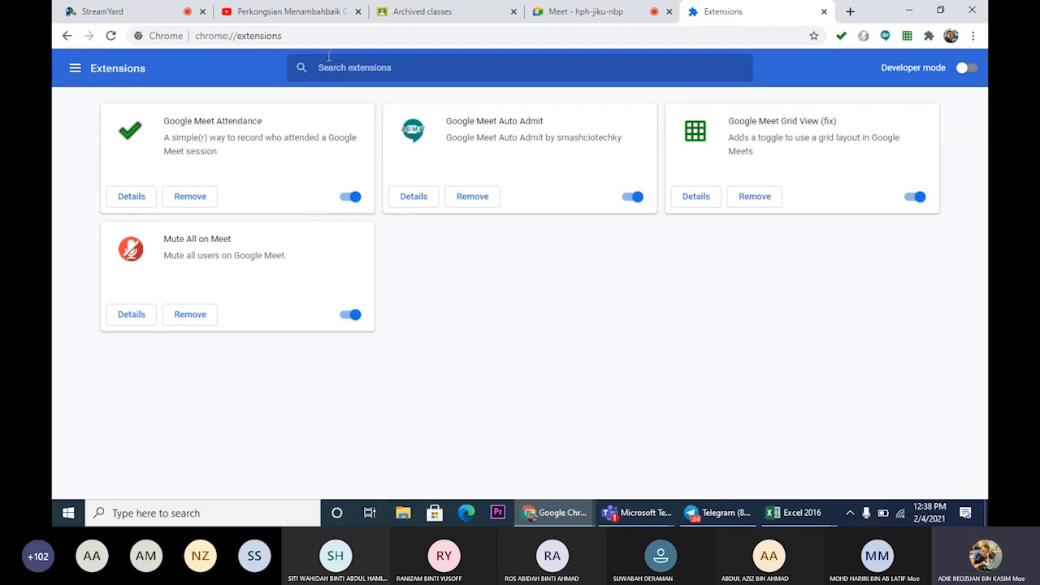
Open the Chrome Web Store through the link on the Extensions management page.
click(75, 70)
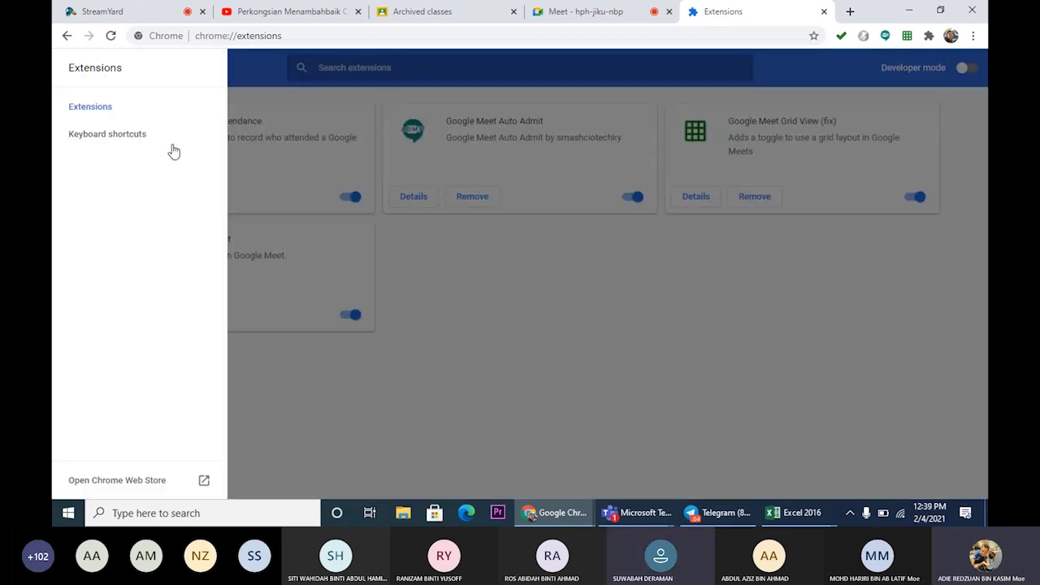
click(500, 313)
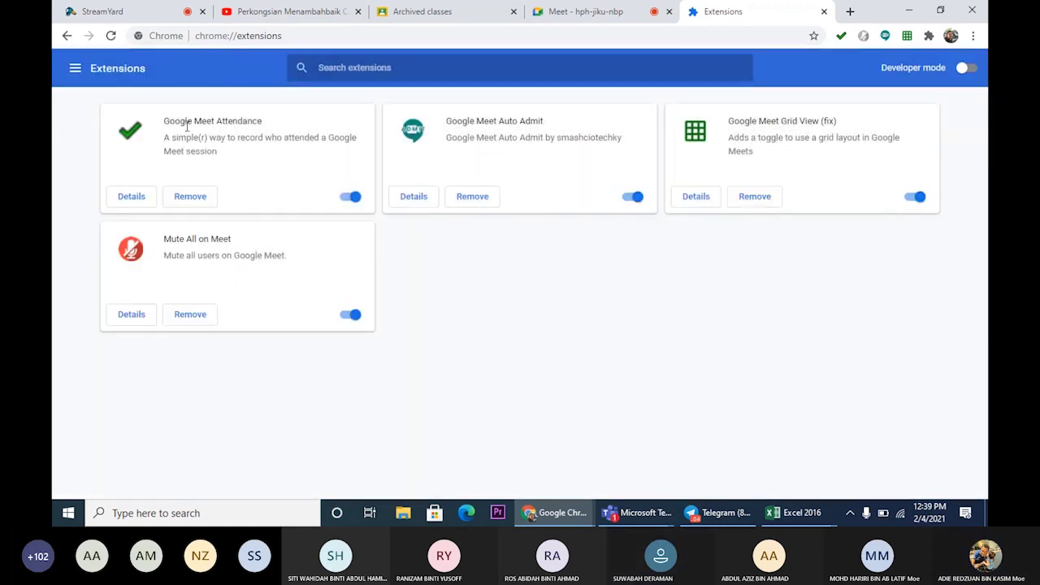
click(75, 70)
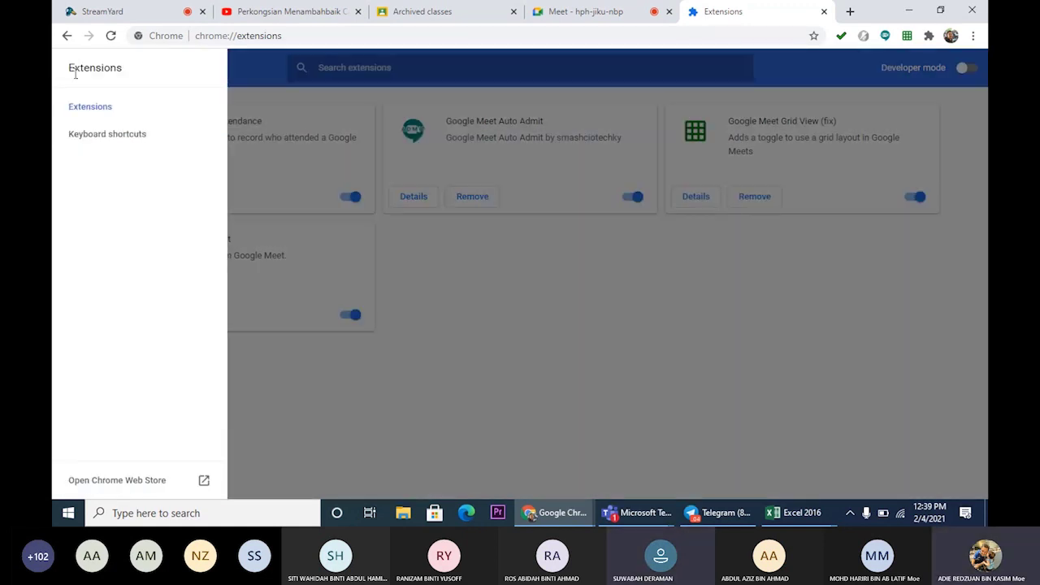
click(122, 480)
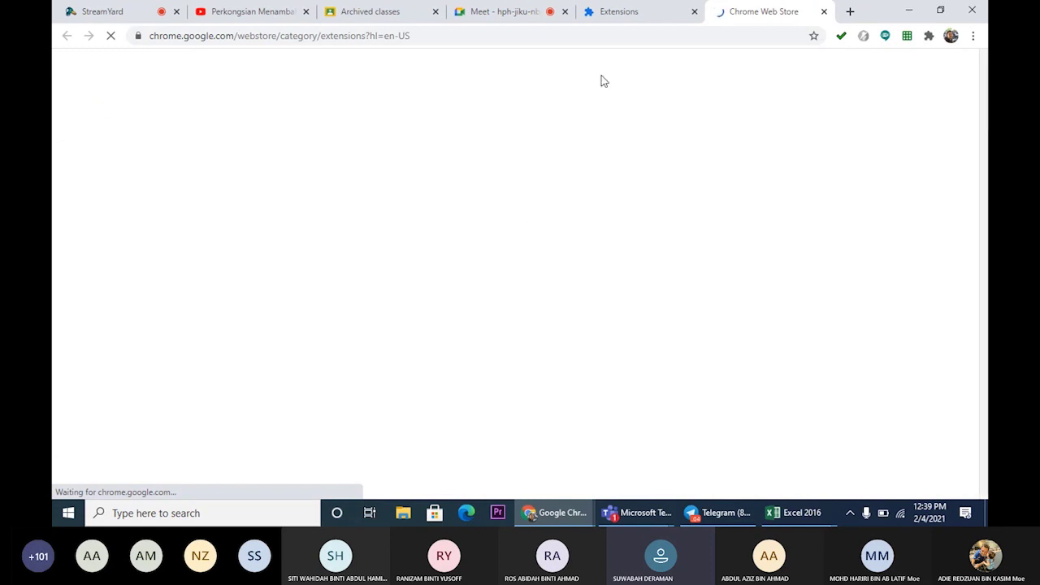
Switch to the "General" meeting window in Microsoft Teams.
mouse_move(641, 515)
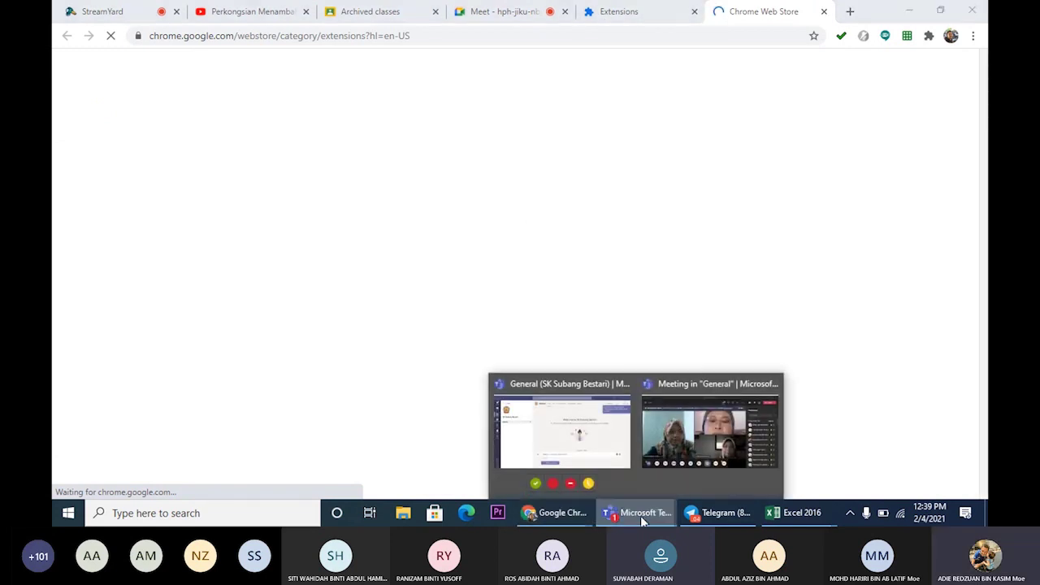
click(723, 433)
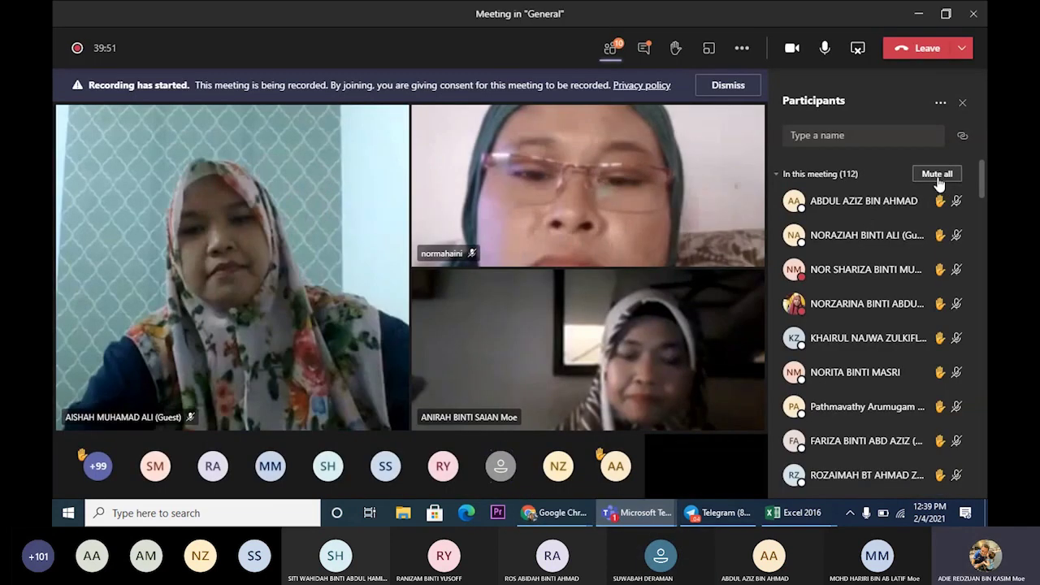
Start muting everyone in the Teams meeting, cancel the request, and switch to the Chrome Web Store window.
click(940, 174)
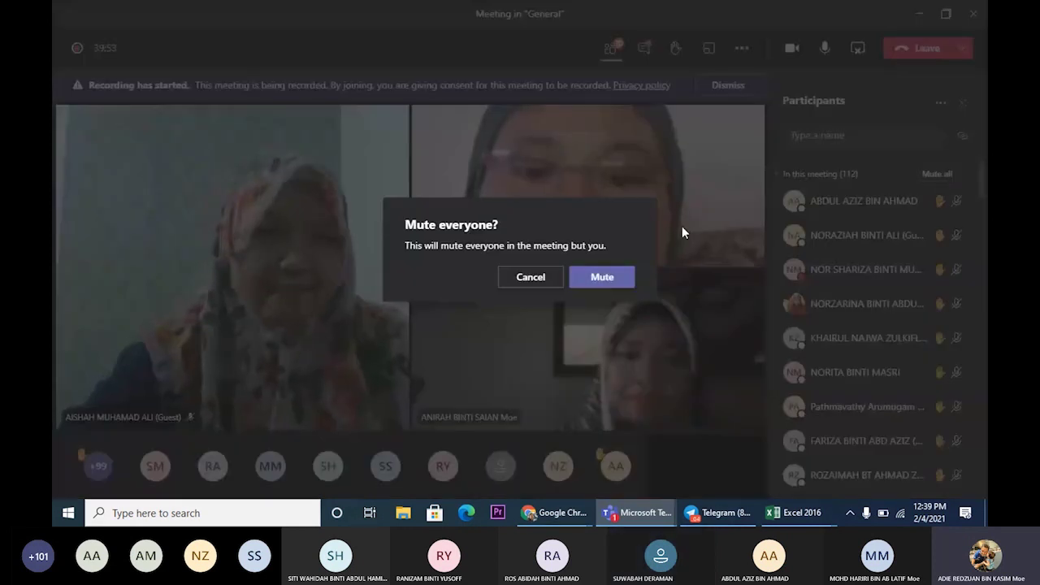
click(533, 277)
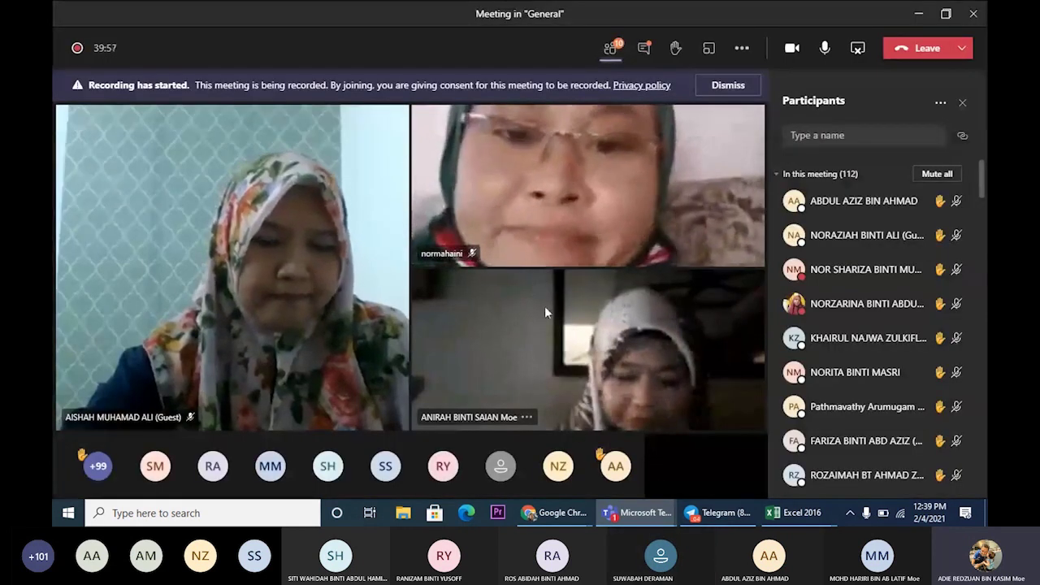
mouse_move(557, 521)
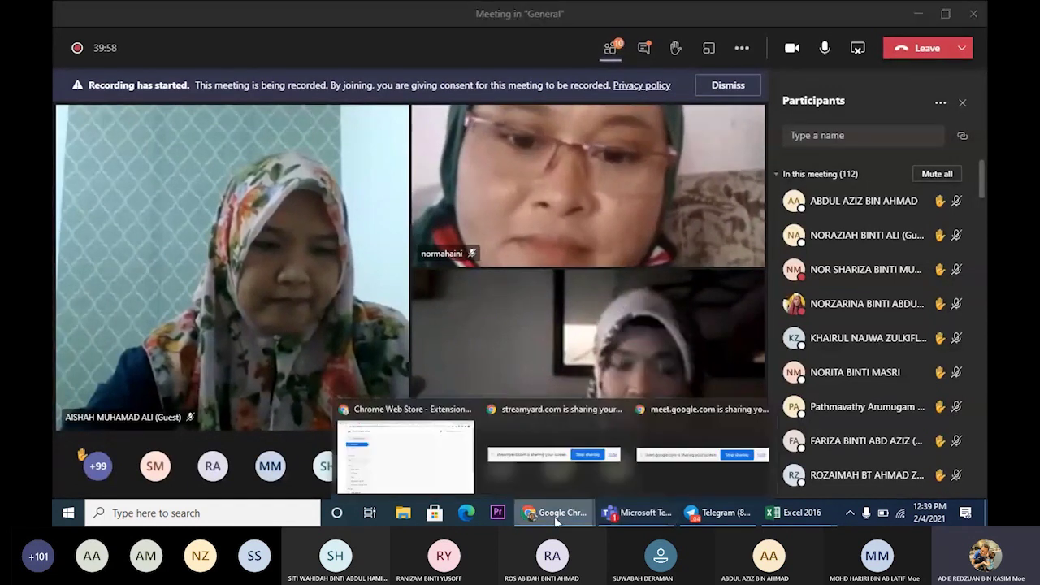
mouse_move(431, 457)
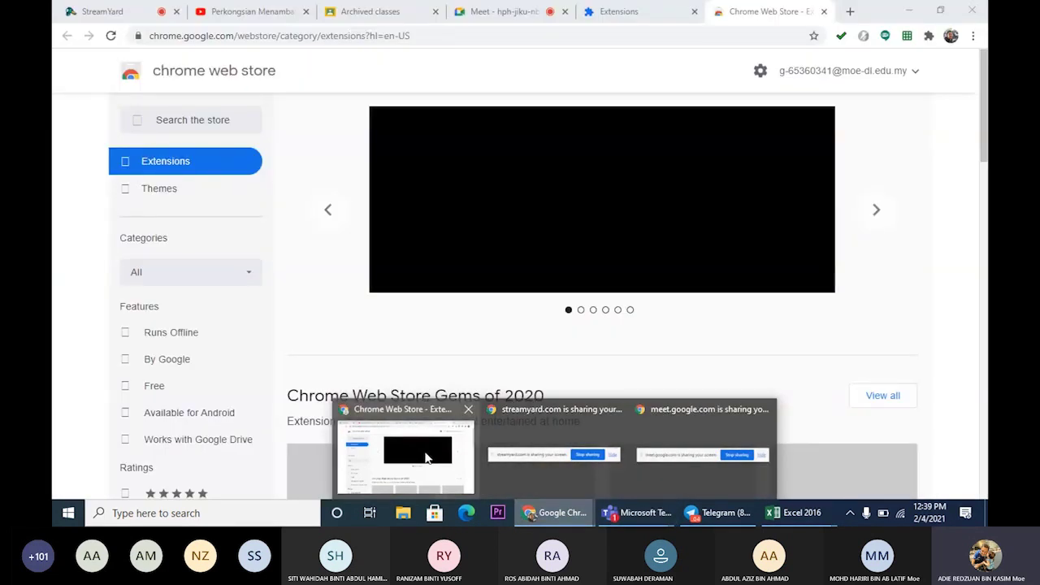
click(427, 458)
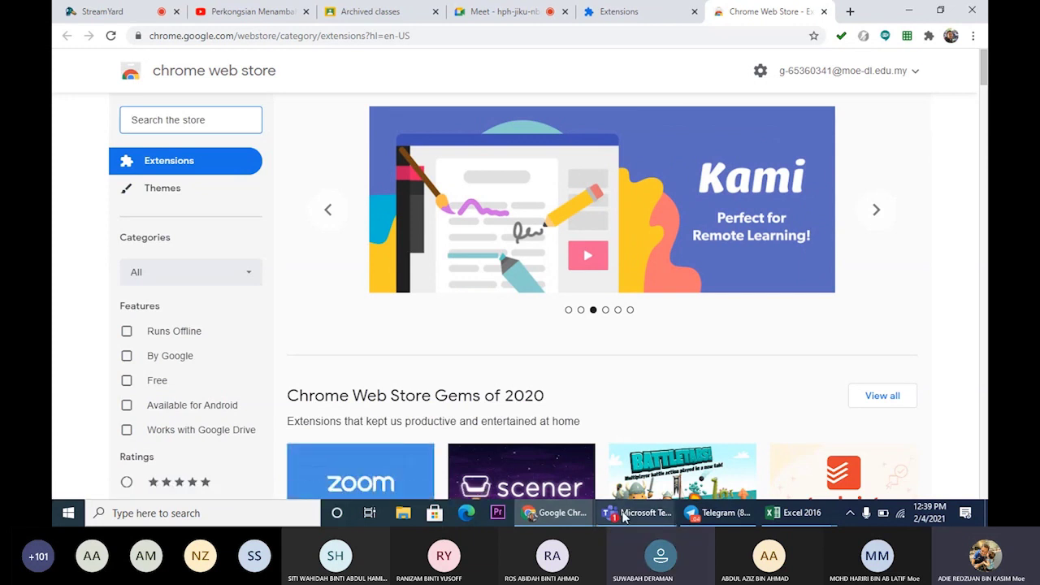
Switch to the "General" meeting window in Microsoft Teams and mute everyone in the meeting.
mouse_move(624, 517)
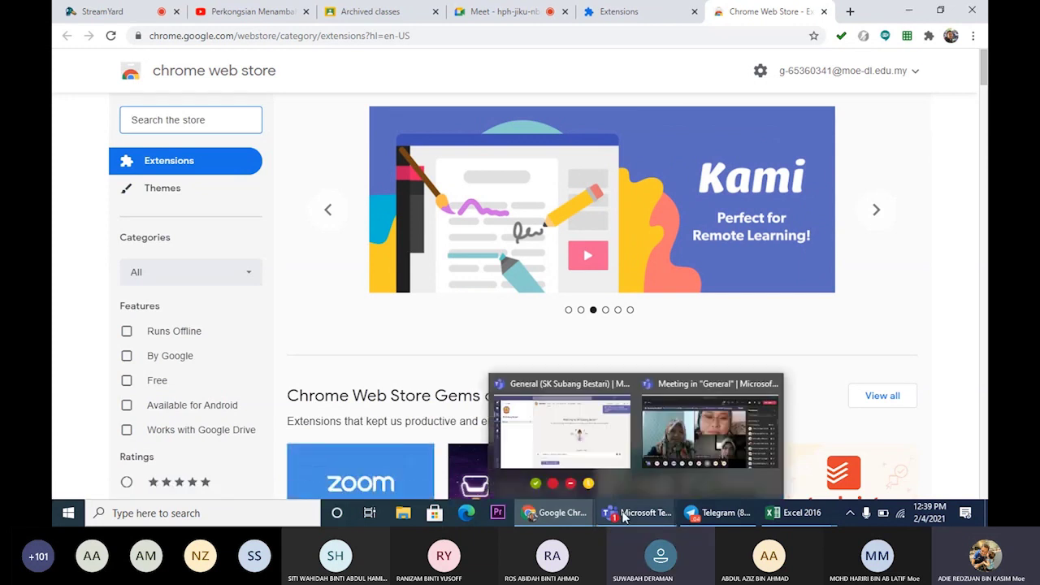
click(671, 441)
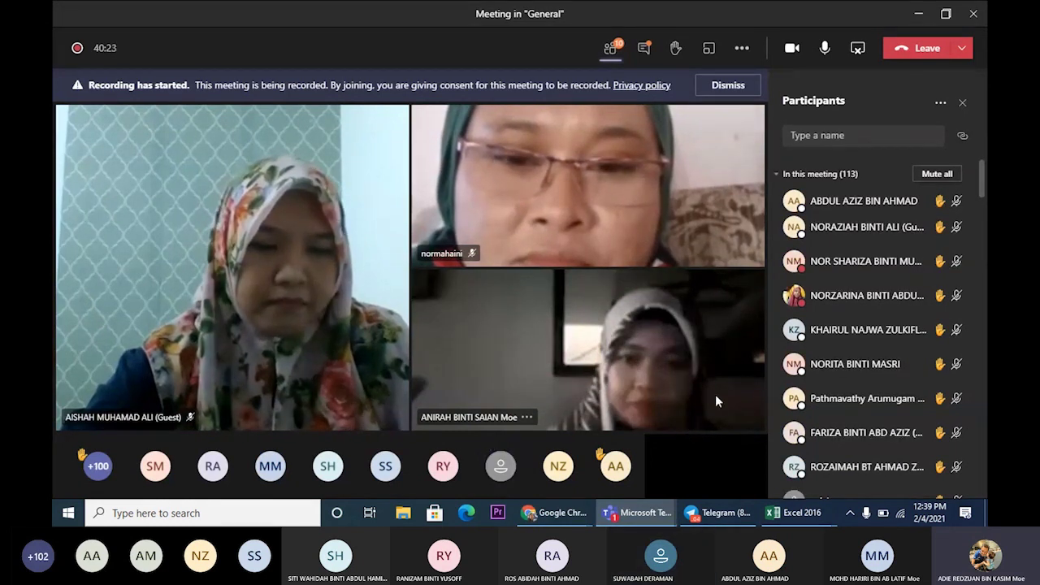
click(935, 174)
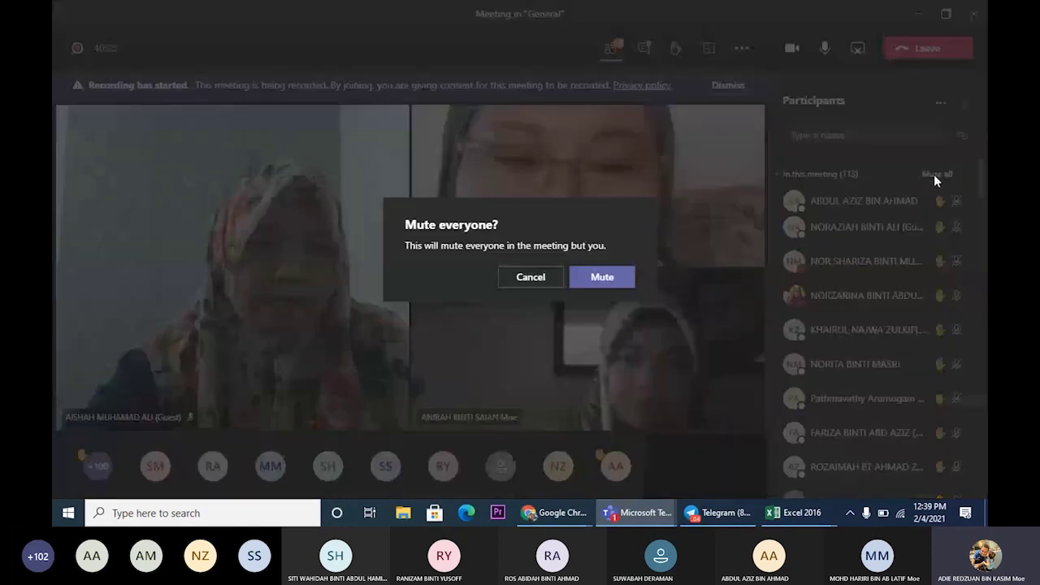
click(603, 277)
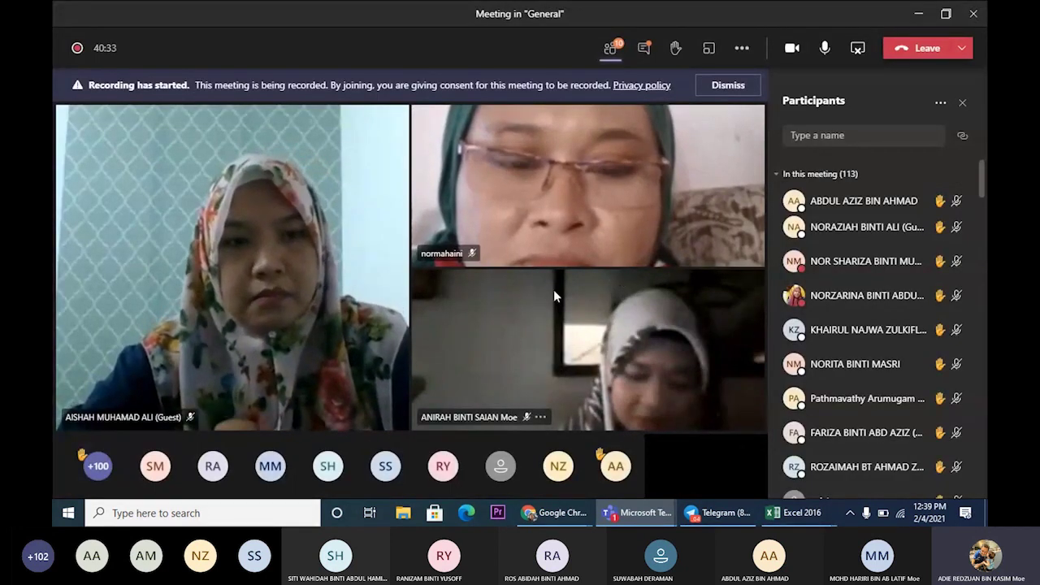
Return to Chrome and open the Chrome Web Store in another tab through the link on the Extensions management page.
mouse_move(558, 521)
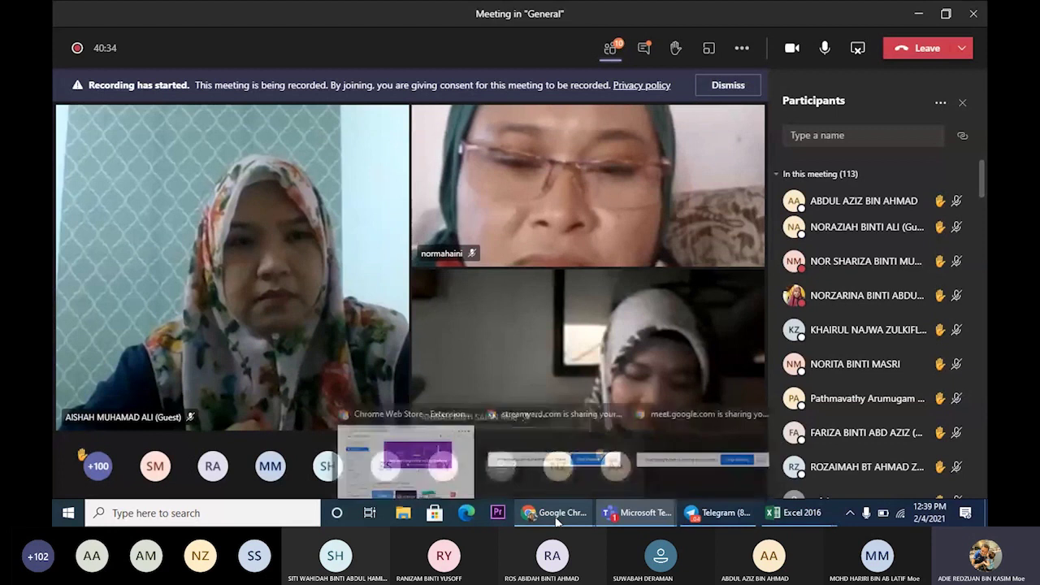
click(403, 457)
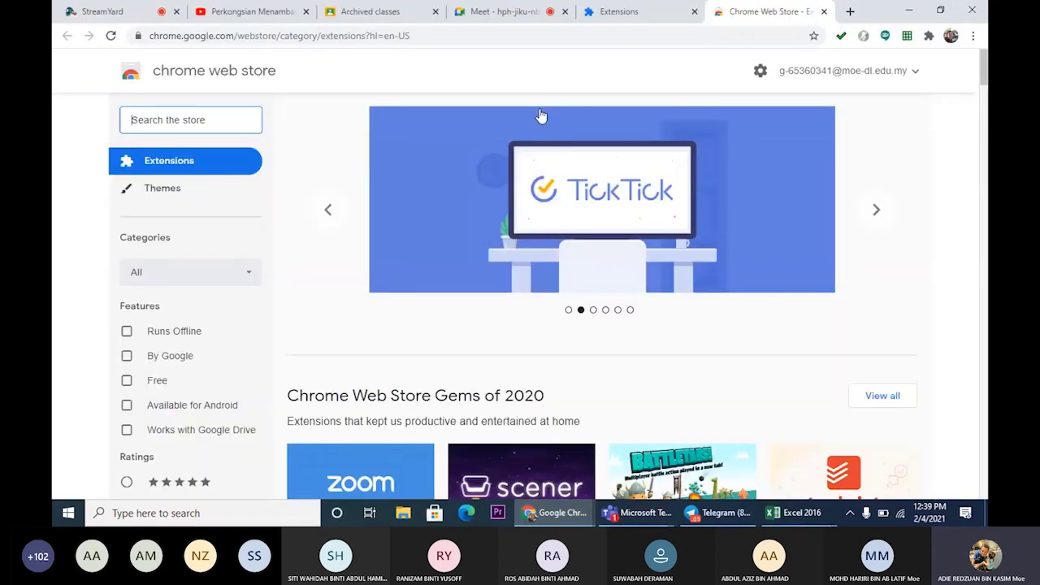
click(508, 14)
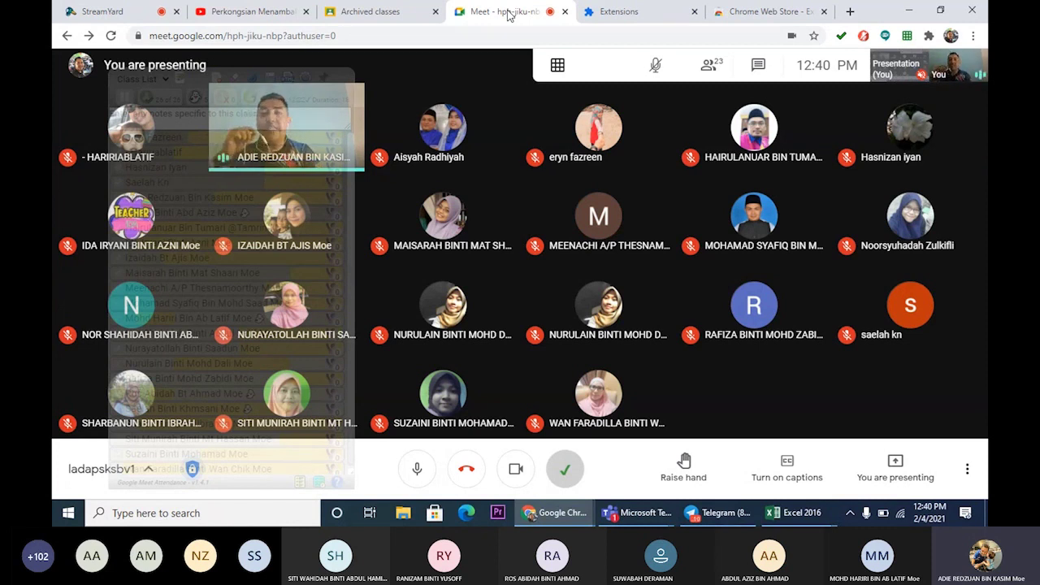
click(640, 16)
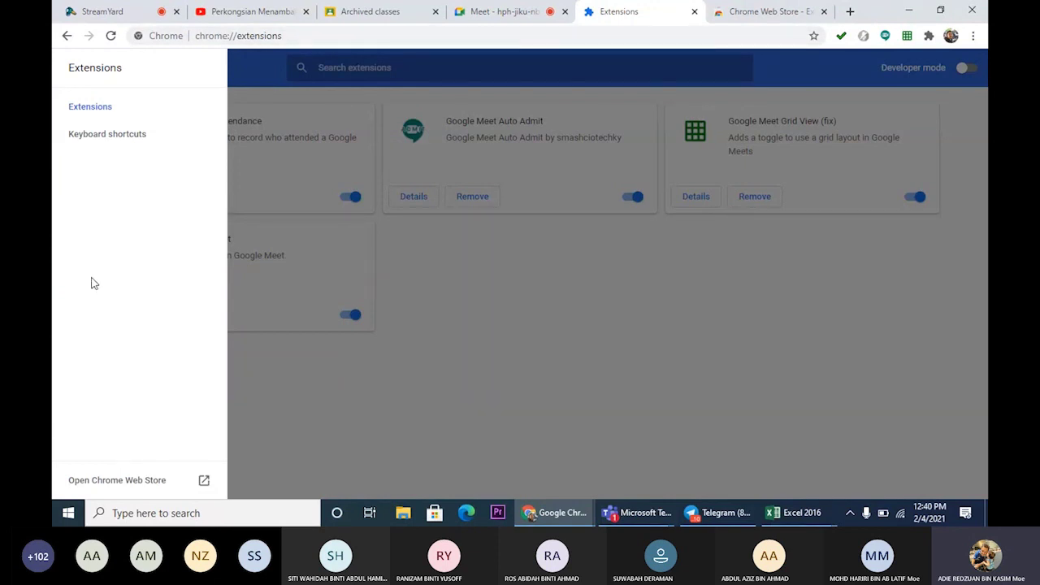
click(109, 481)
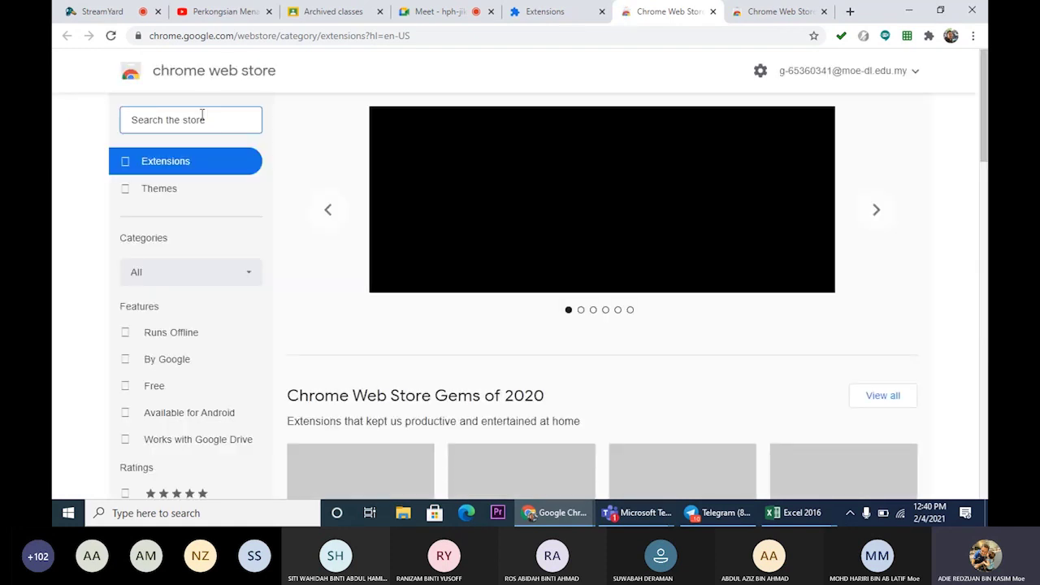
Search the Chrome Web Store for "mute all on meet" and open the Mute All on Meet extension's page.
click(201, 114)
text(mute )
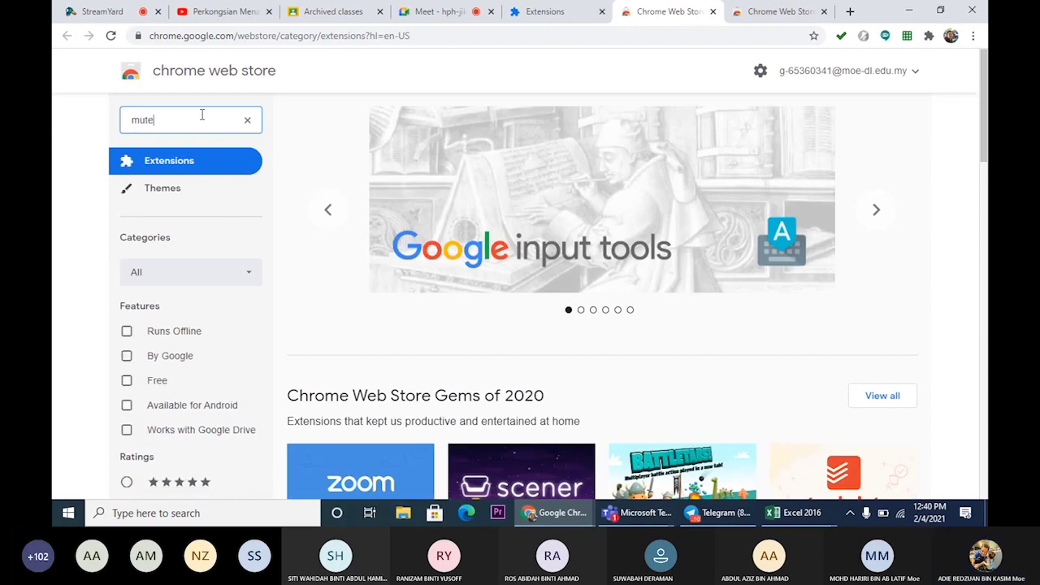
text(all)
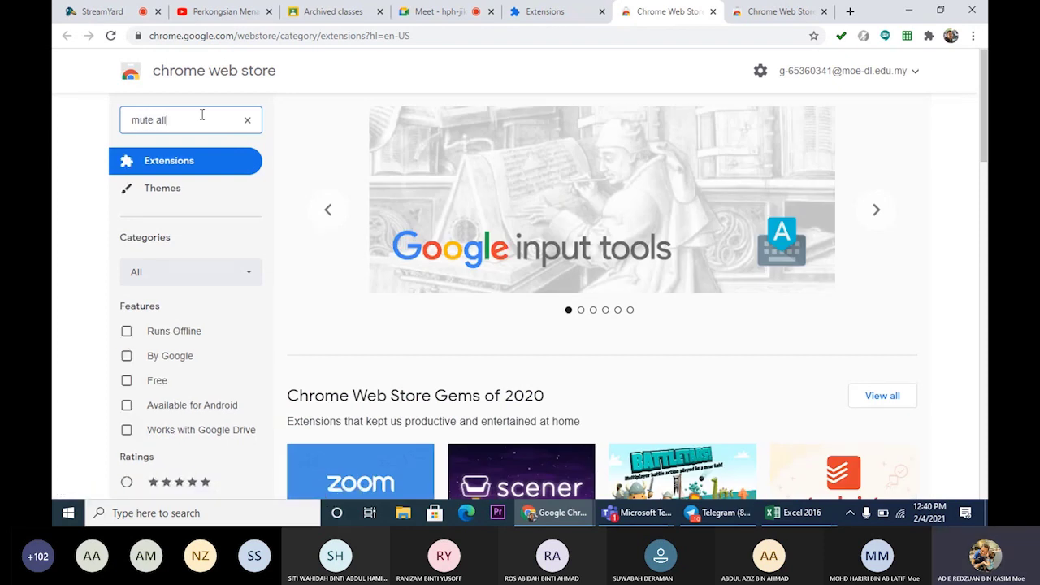
text( on meet)
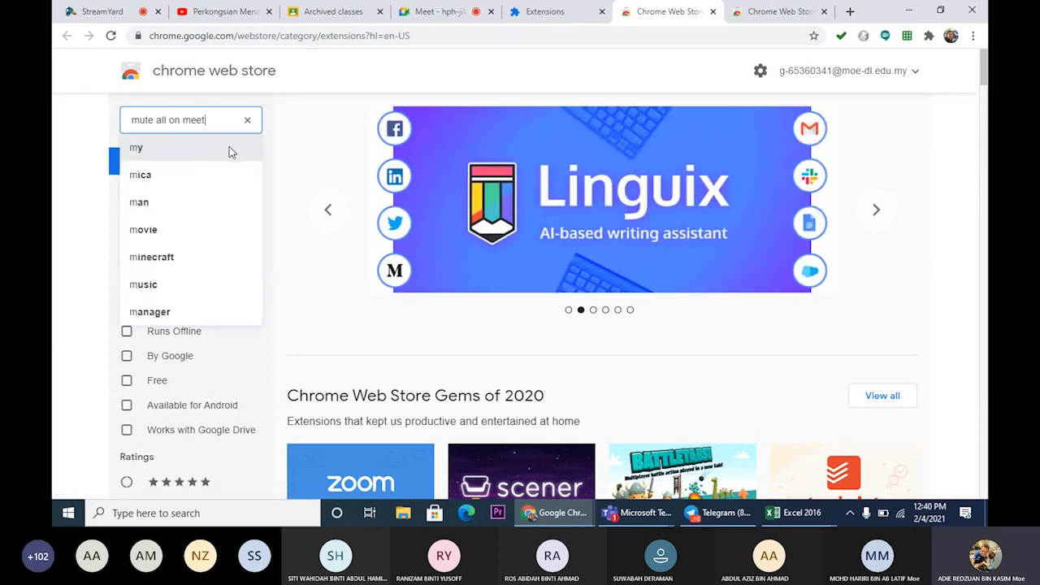
key(Return)
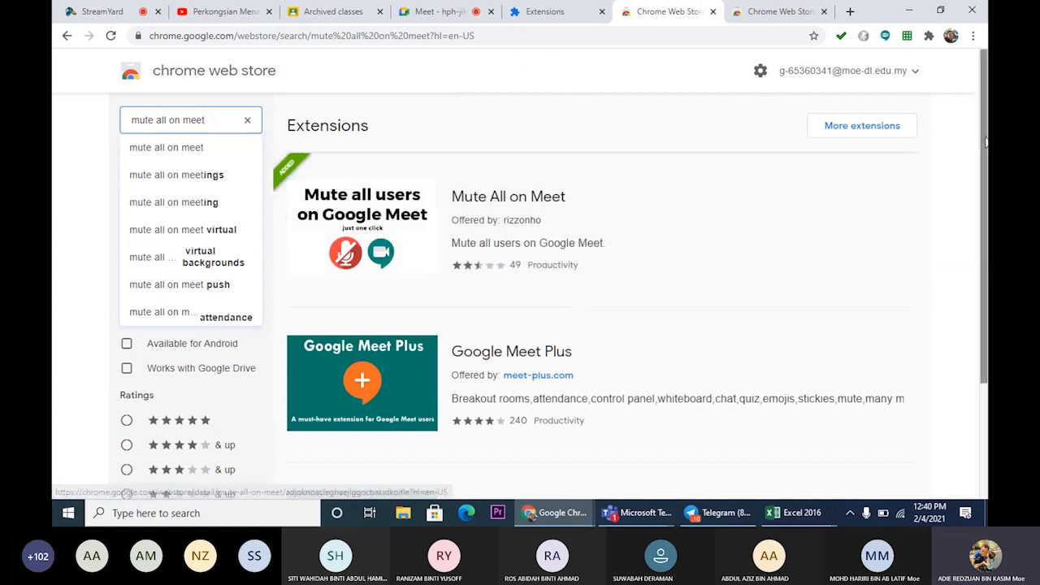
scroll(986, 153, down, 1)
mouse_move(986, 153)
mouse_down()
mouse_move(986, 289)
mouse_move(981, 138)
mouse_up()
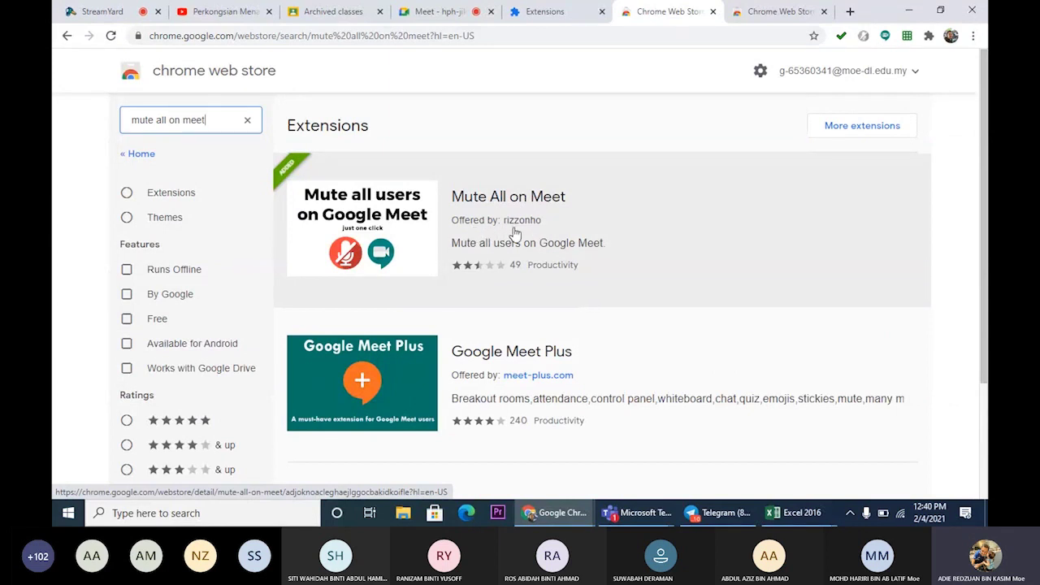
click(634, 229)
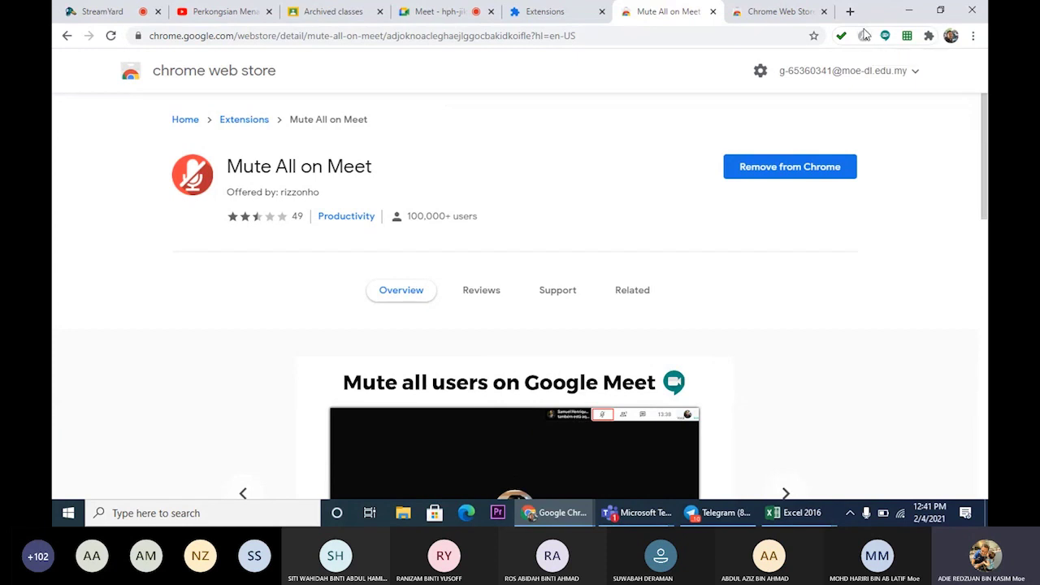
Unpin the Mute All on Meet extension from the browser toolbar and pin it again.
click(929, 36)
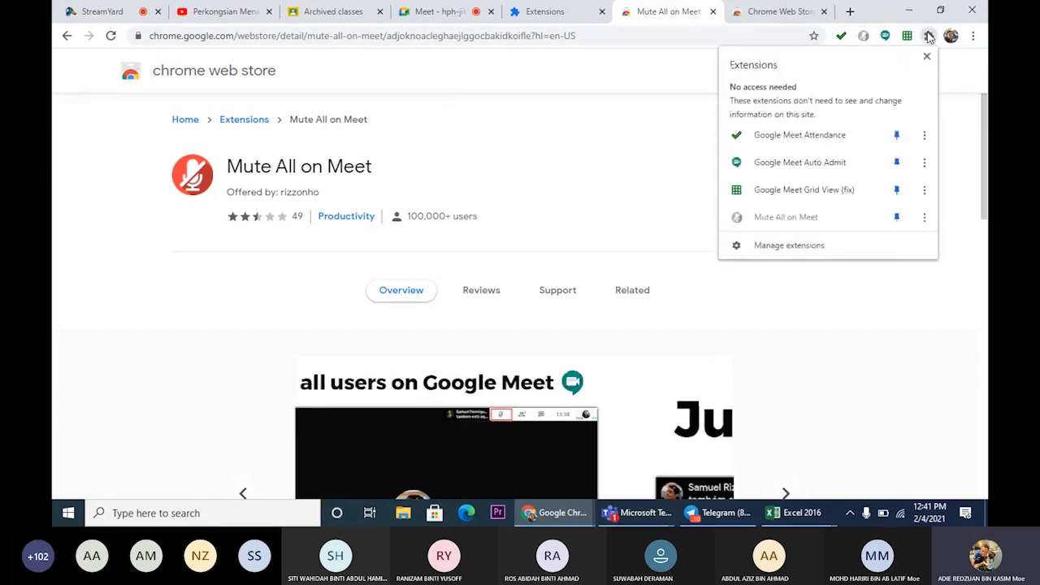
click(897, 218)
click(897, 218)
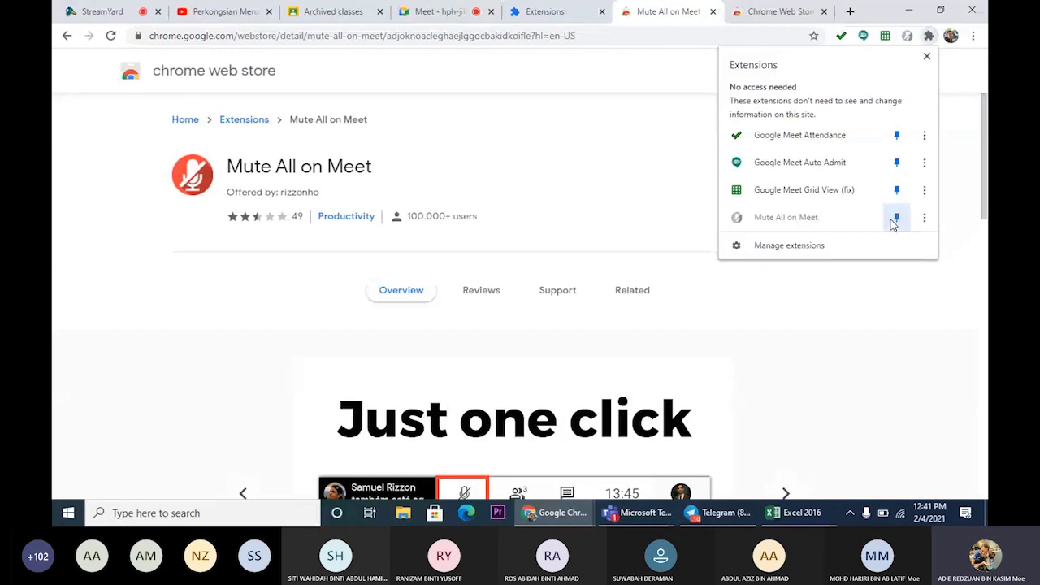
click(964, 178)
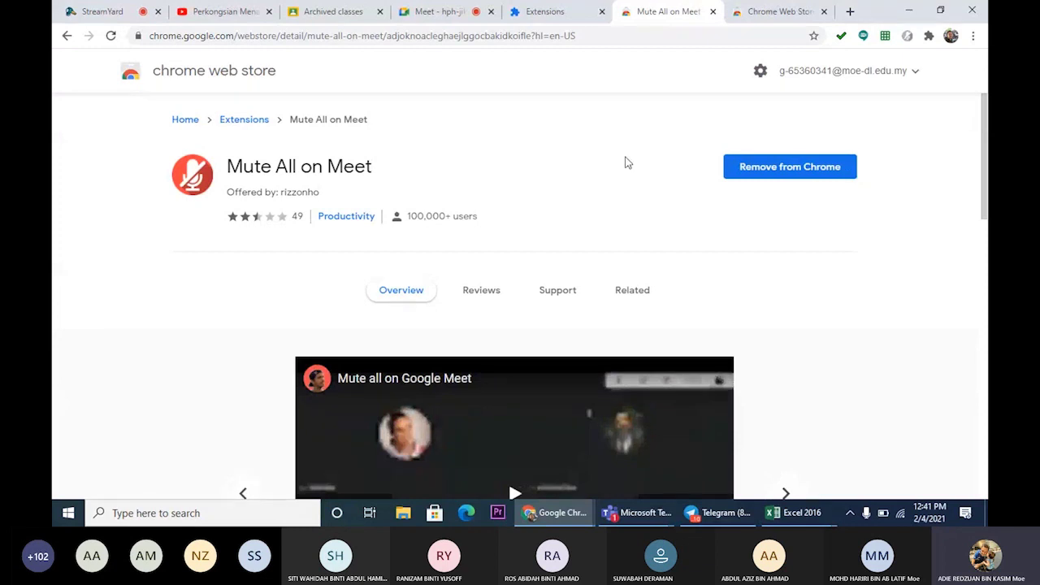
Return to the Google Meet call, run the Mute All on Meet extension and confirm muting the participants.
click(433, 13)
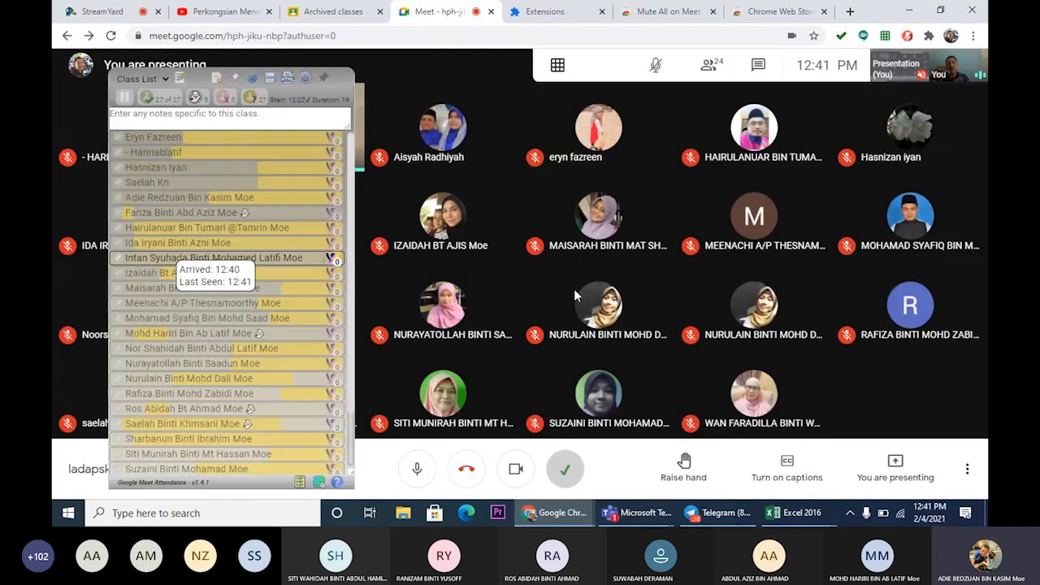
mouse_move(696, 320)
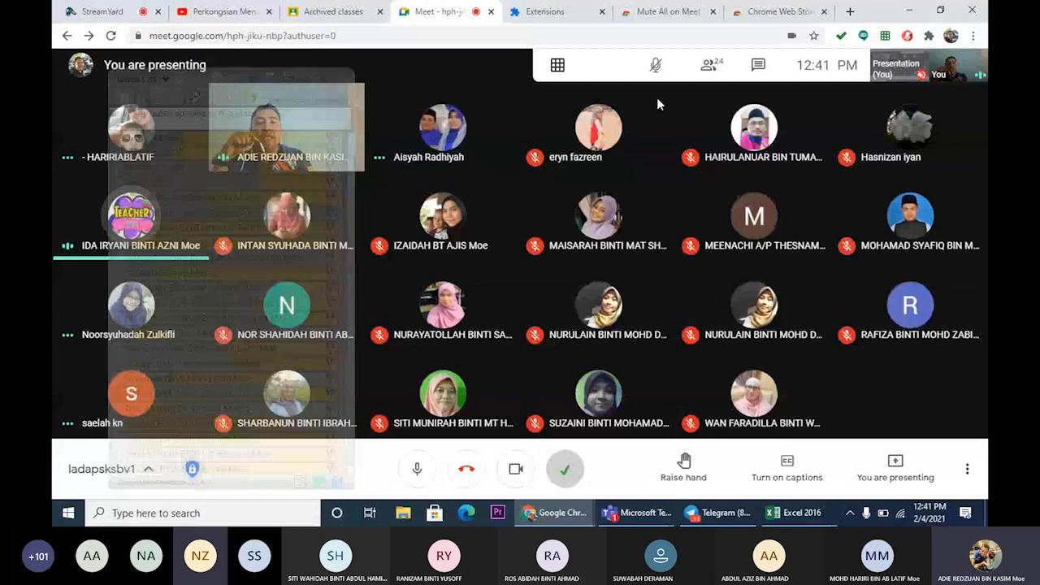
mouse_move(658, 100)
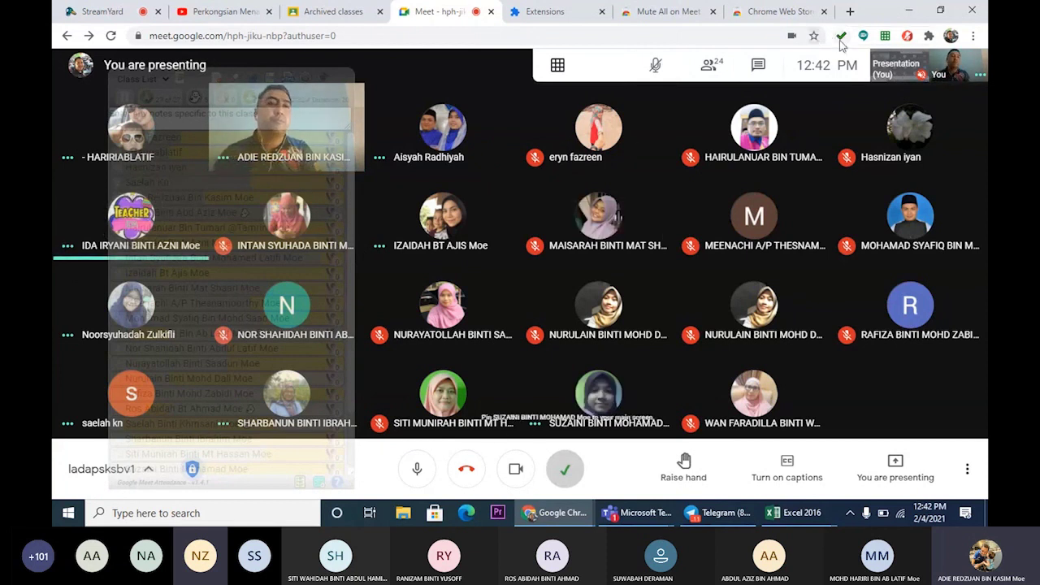
click(907, 35)
right_click(907, 35)
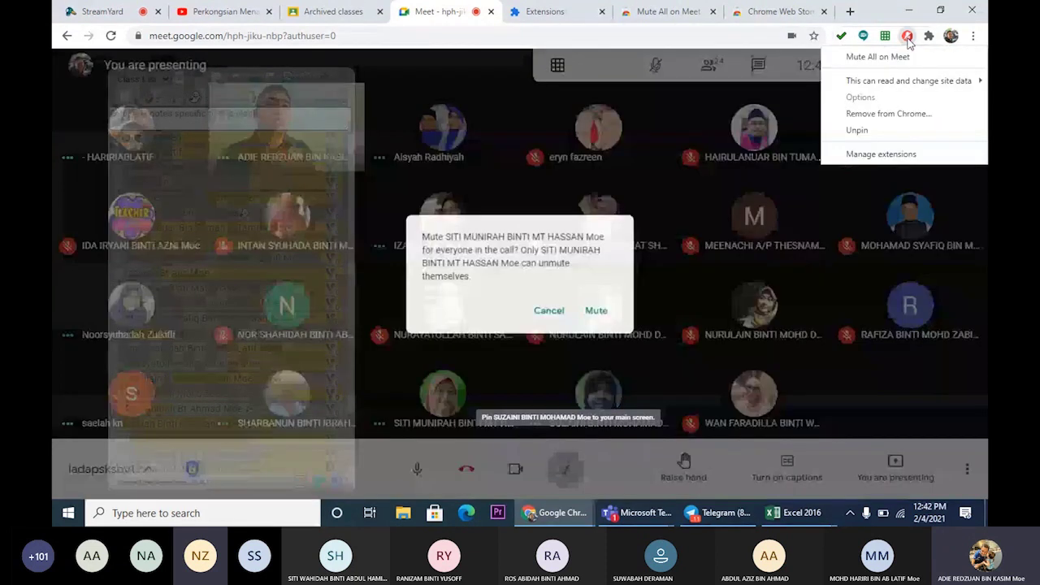
click(601, 302)
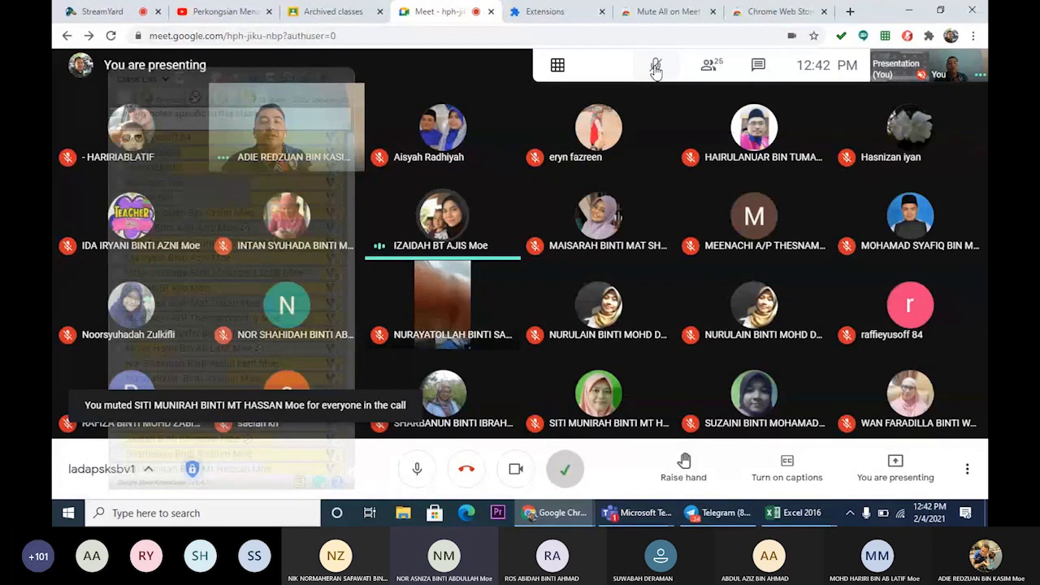
right_click(907, 36)
click(878, 57)
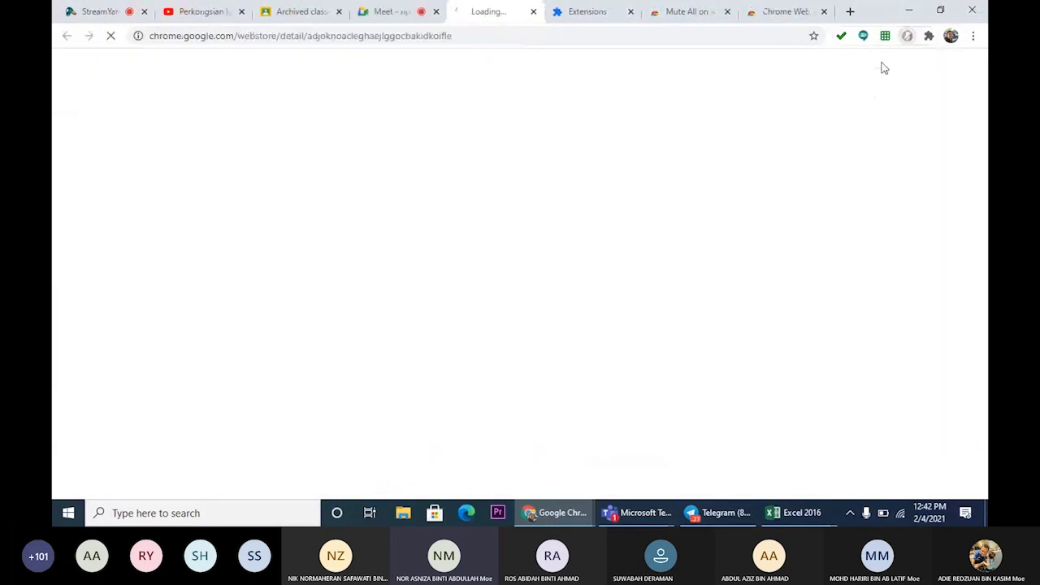
click(533, 13)
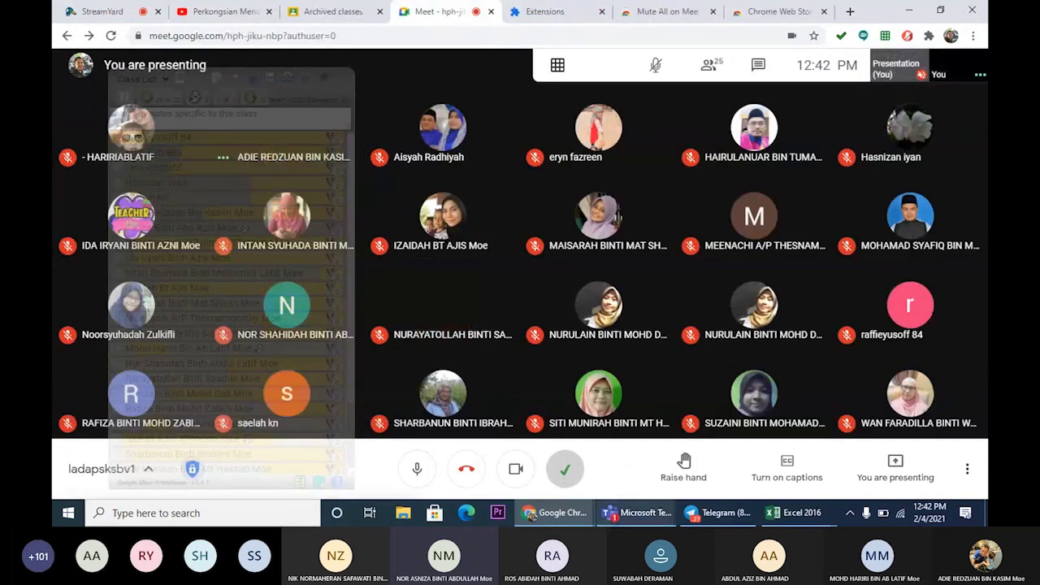
Mute everyone again in the "General" meeting in Microsoft Teams, and return to the Google Meet call in Chrome.
mouse_move(638, 513)
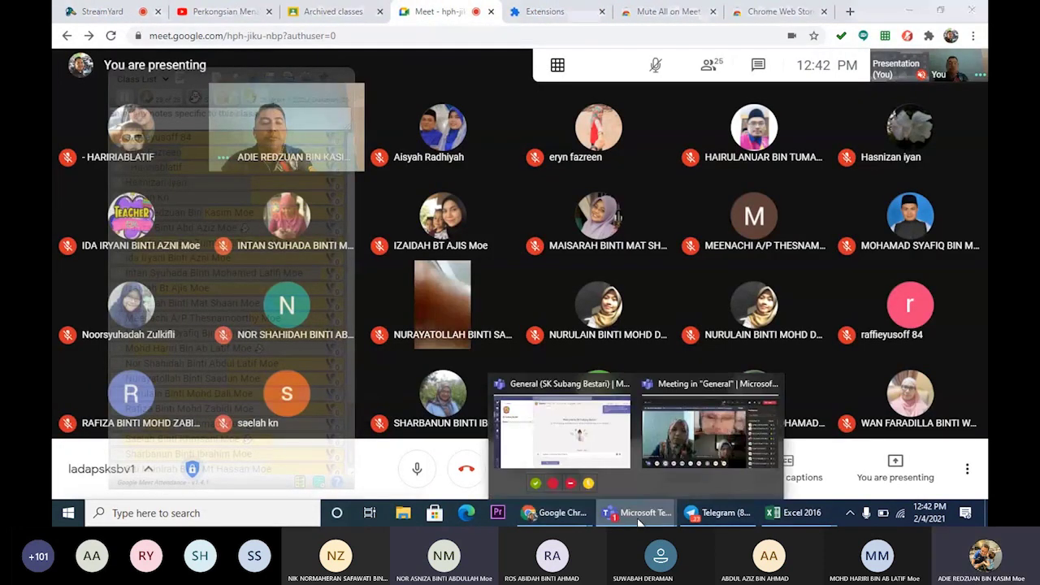
click(701, 453)
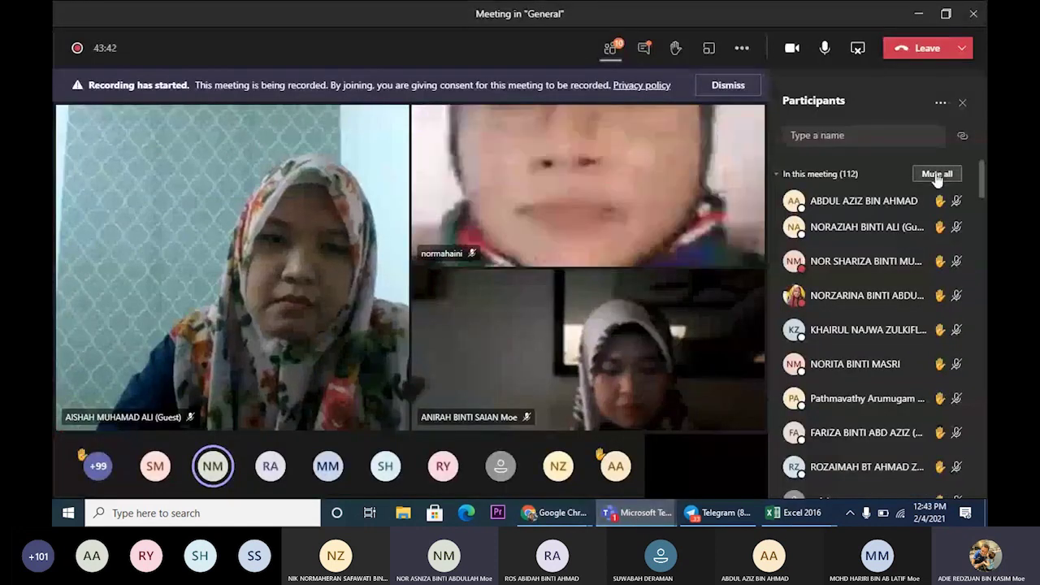
click(936, 174)
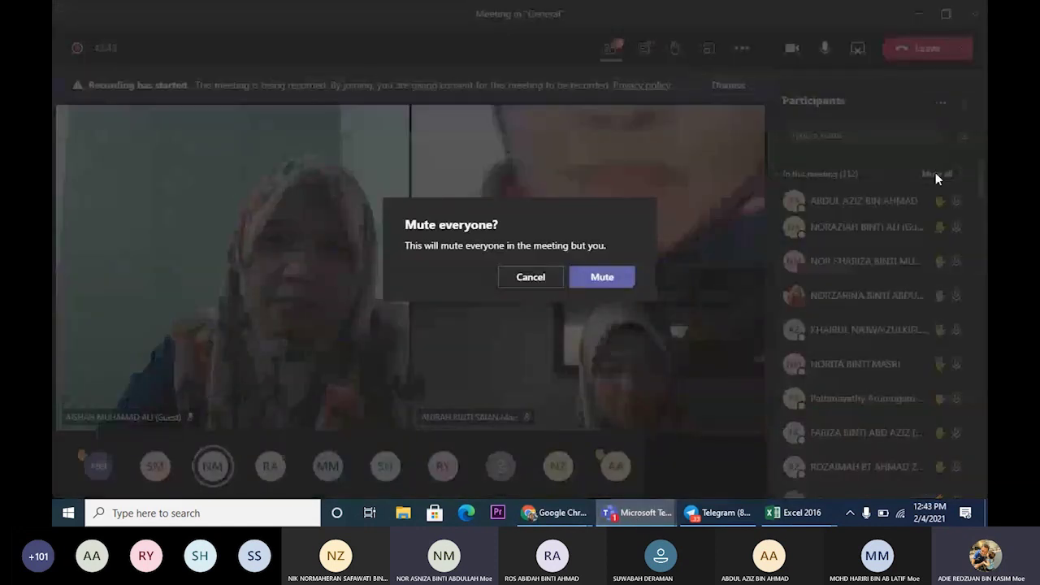
click(602, 277)
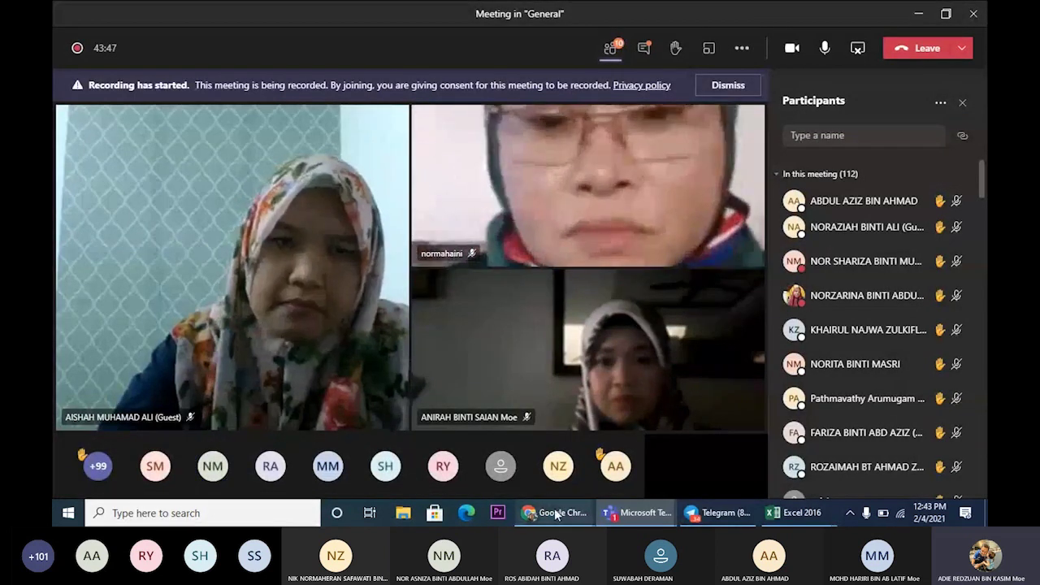
mouse_move(557, 515)
click(398, 430)
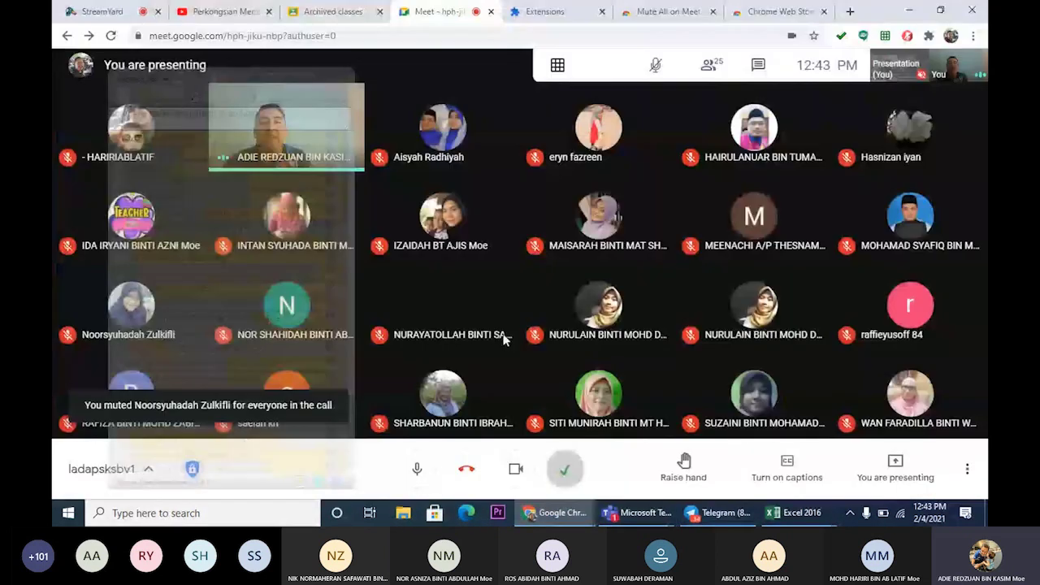
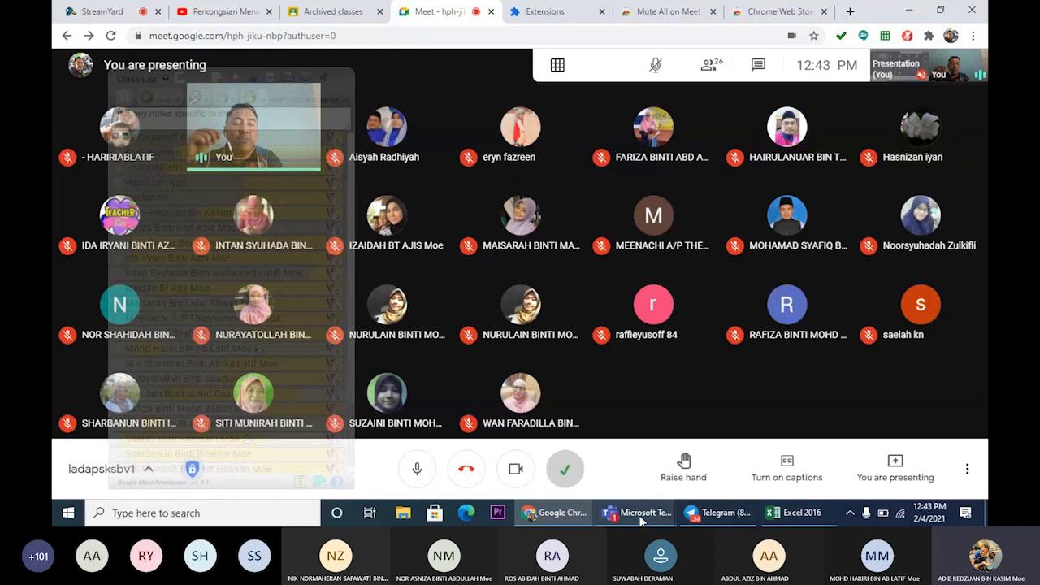
View the "General" meeting in Microsoft Teams, and return to the Google Meet call in Chrome.
mouse_move(640, 520)
click(697, 446)
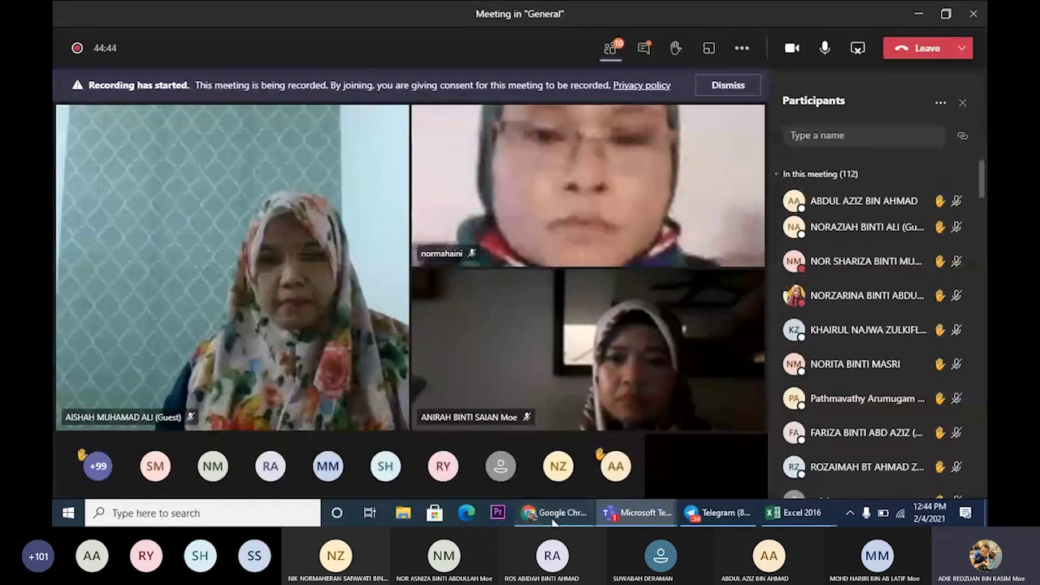
click(551, 522)
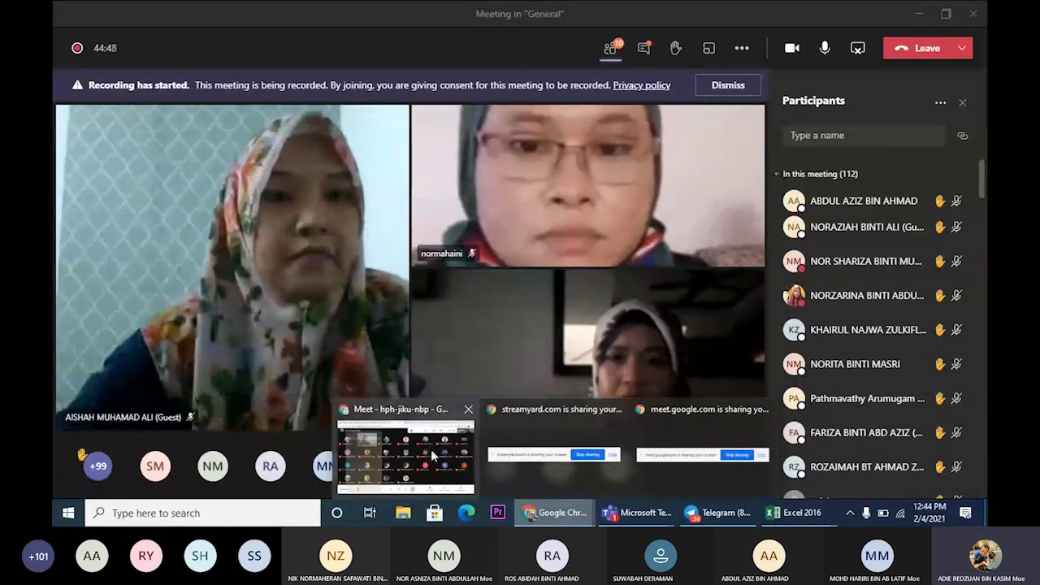
click(433, 457)
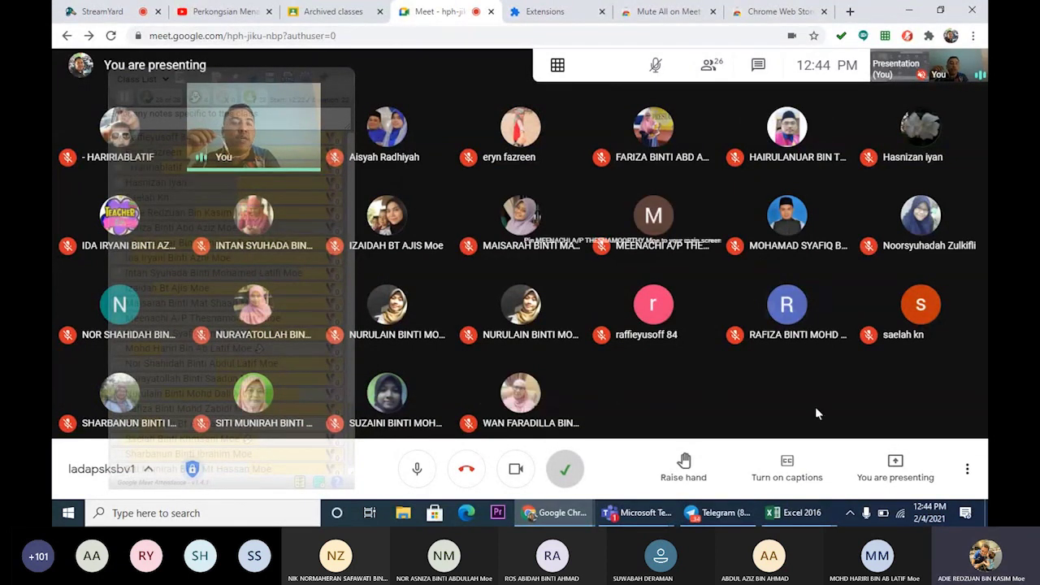
Start recording the Google Meet call, reposition the attendance class list slightly, and show the call's further options.
click(968, 474)
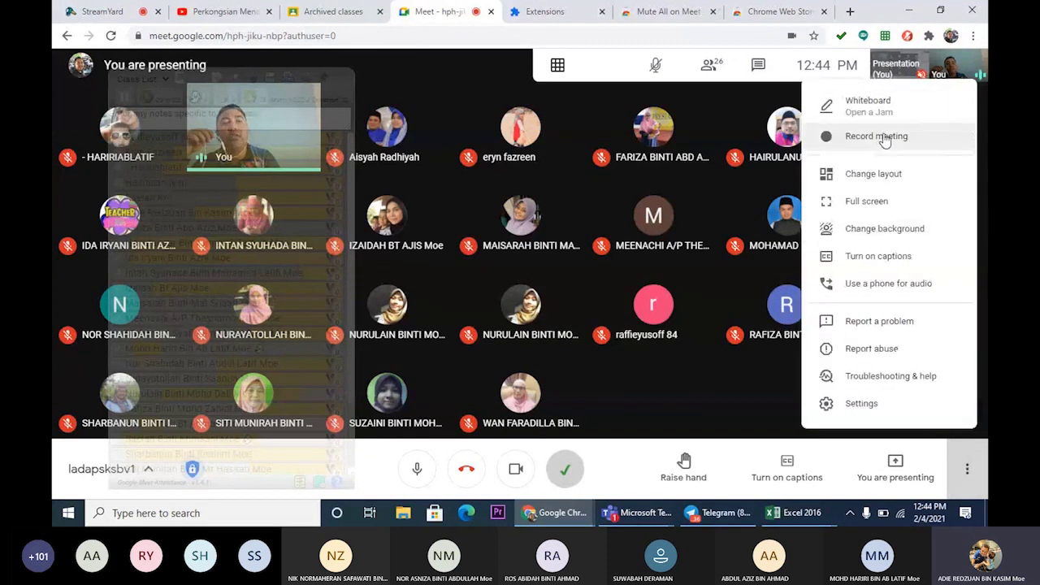
click(885, 138)
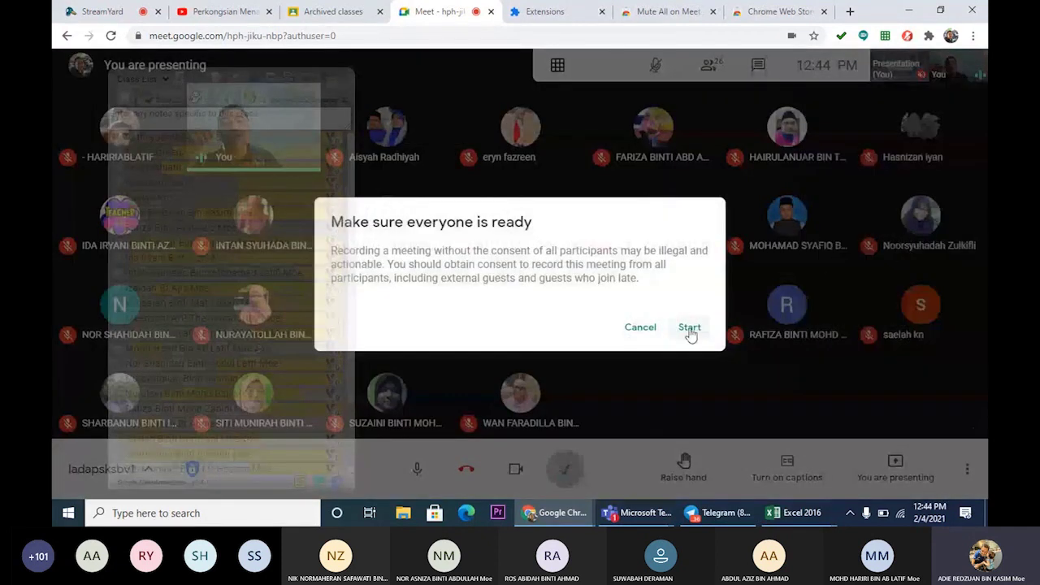
click(690, 327)
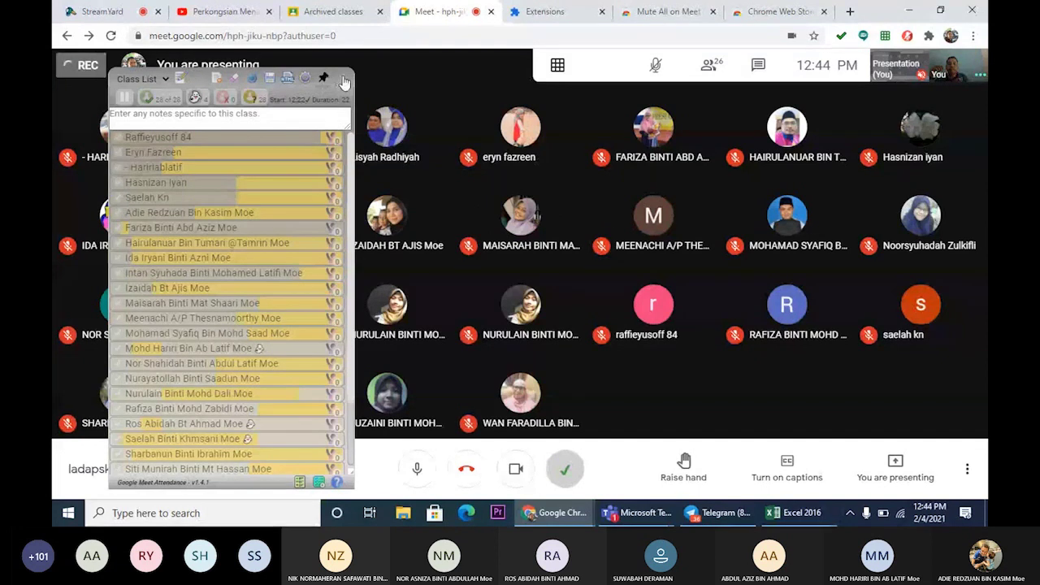
drag(345, 82, 365, 90)
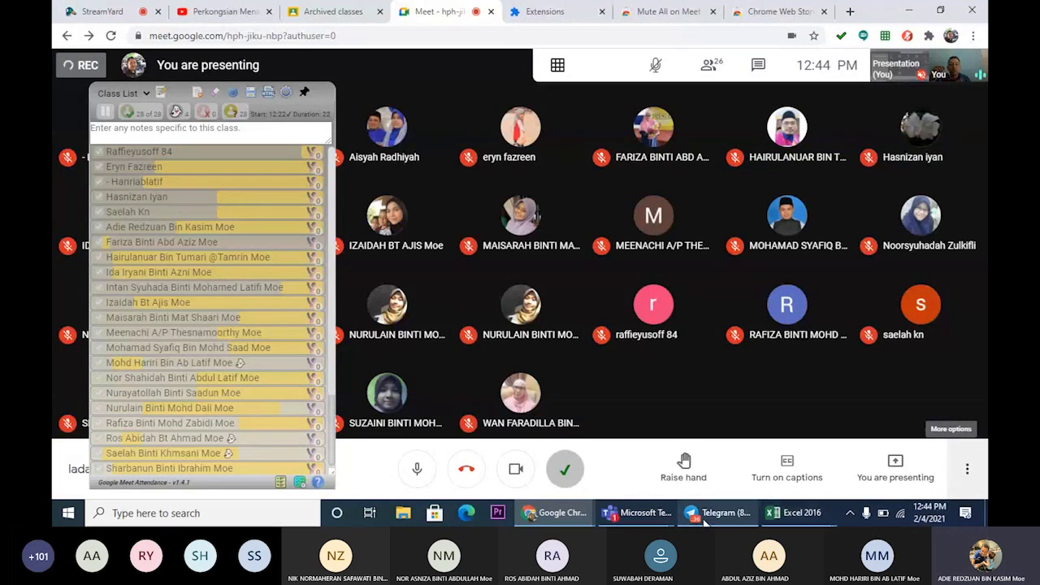
mouse_move(632, 520)
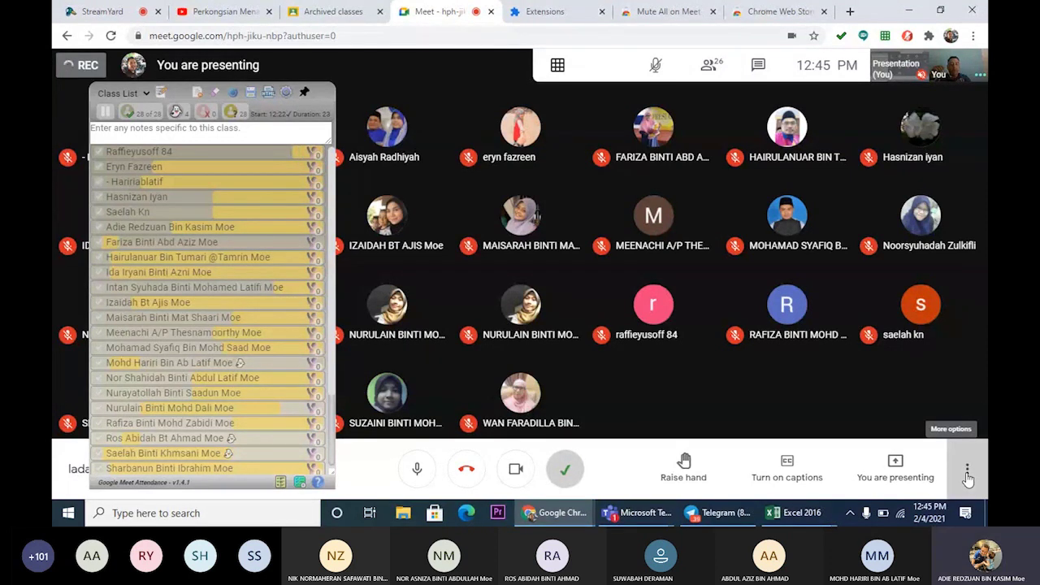
click(967, 476)
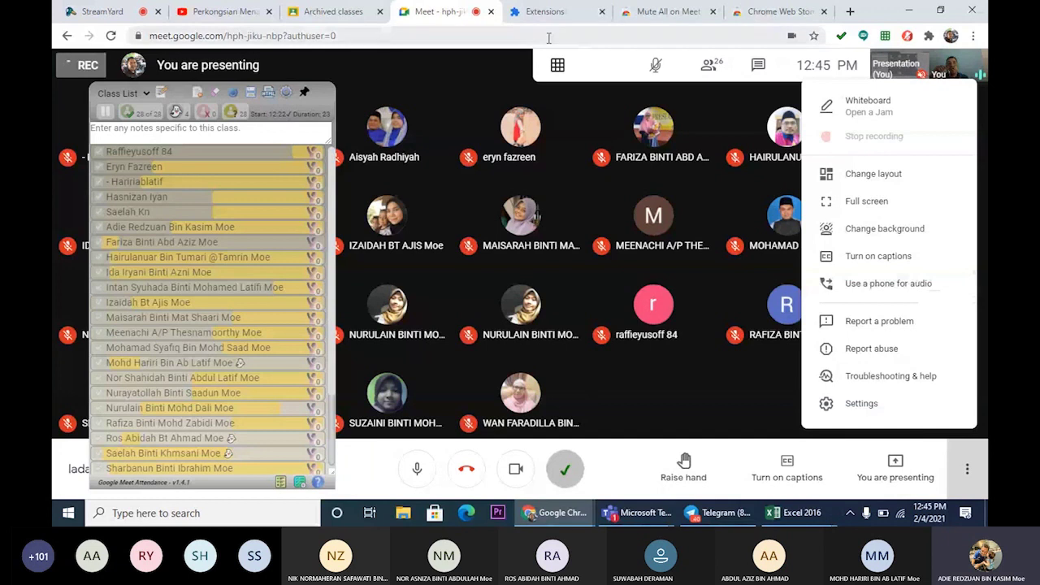
Open Google Drive from the Google Classroom archived classes page and view the Meet Recordings folder.
click(328, 14)
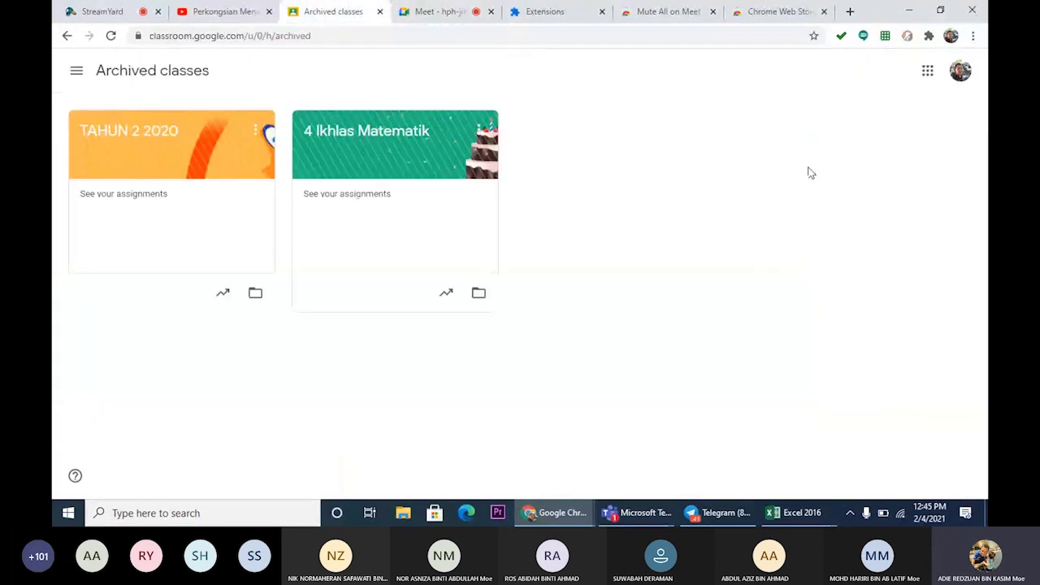
click(928, 72)
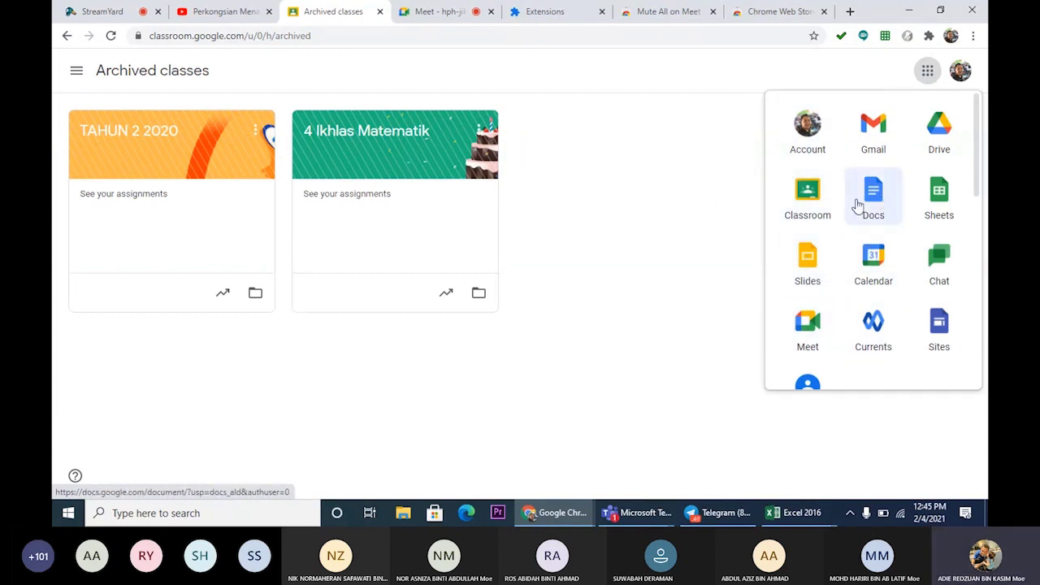
click(952, 140)
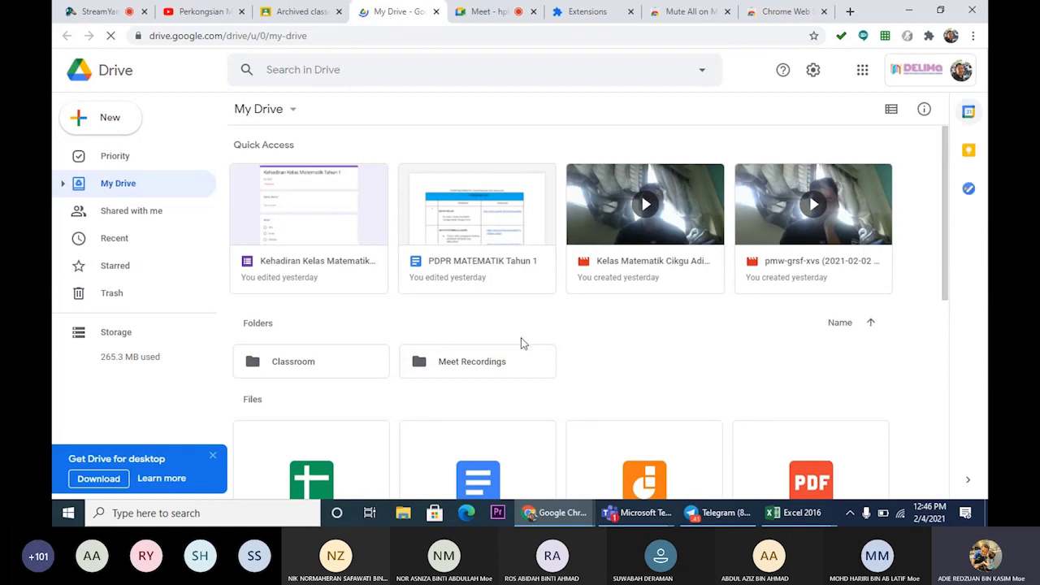
double_click(470, 362)
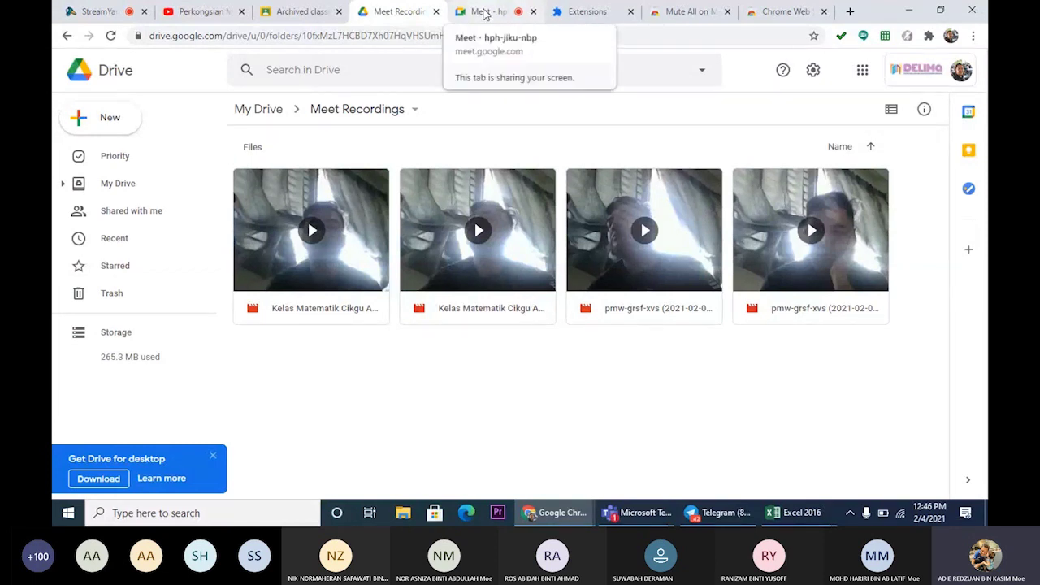
Return to the Google Meet call and stop the meeting recording, confirming the stop.
click(484, 13)
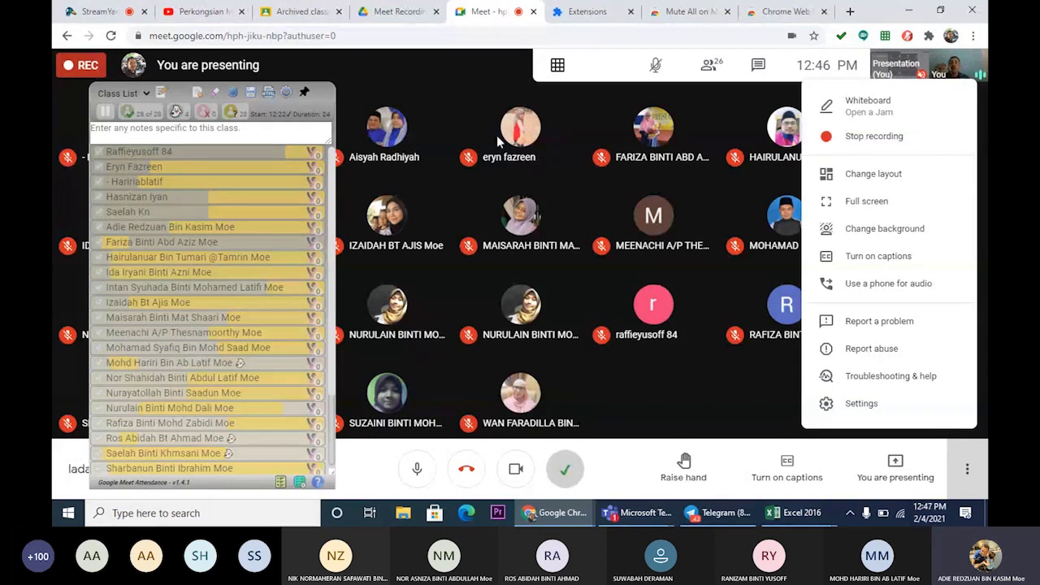
click(887, 140)
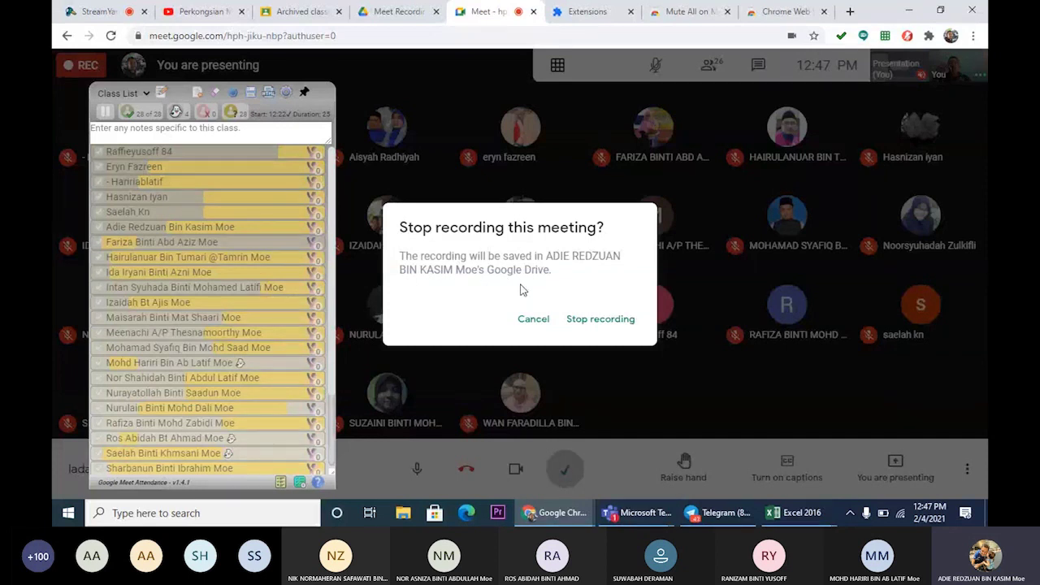
click(600, 320)
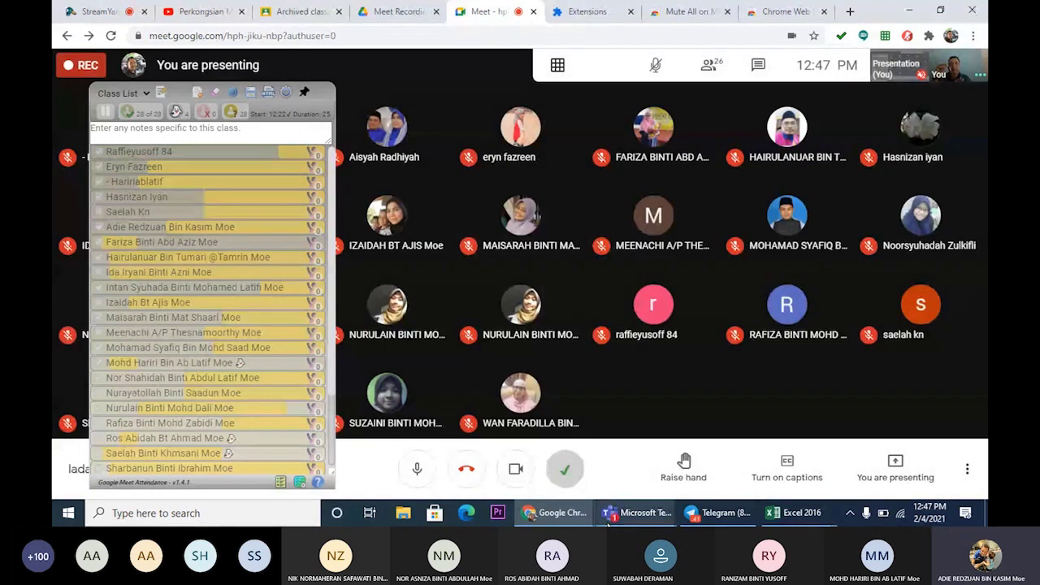
mouse_move(624, 520)
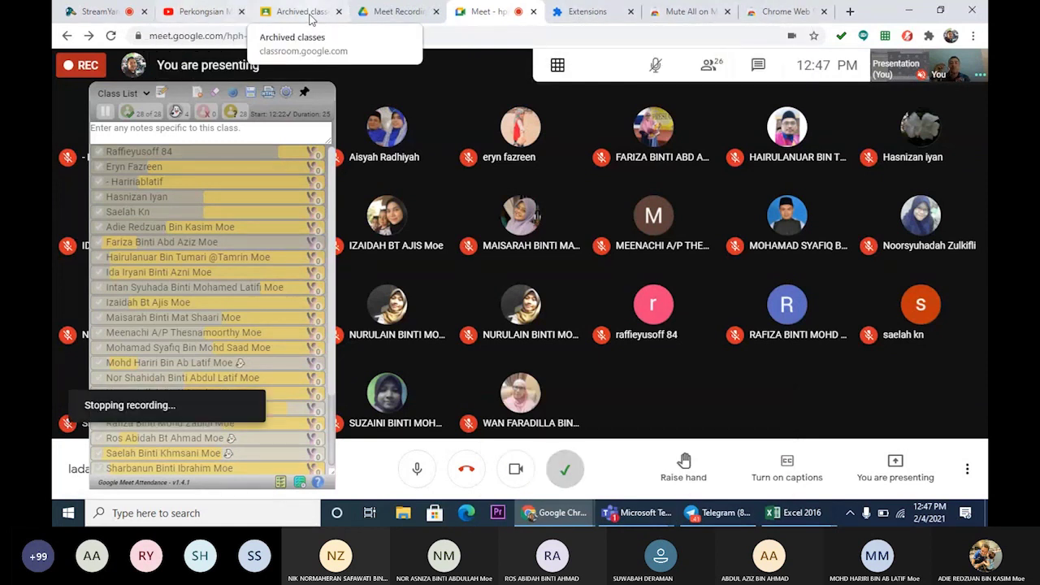
Go back from the Meet Recordings folder to My Drive in Google Drive, and return to the Google Meet call.
click(390, 11)
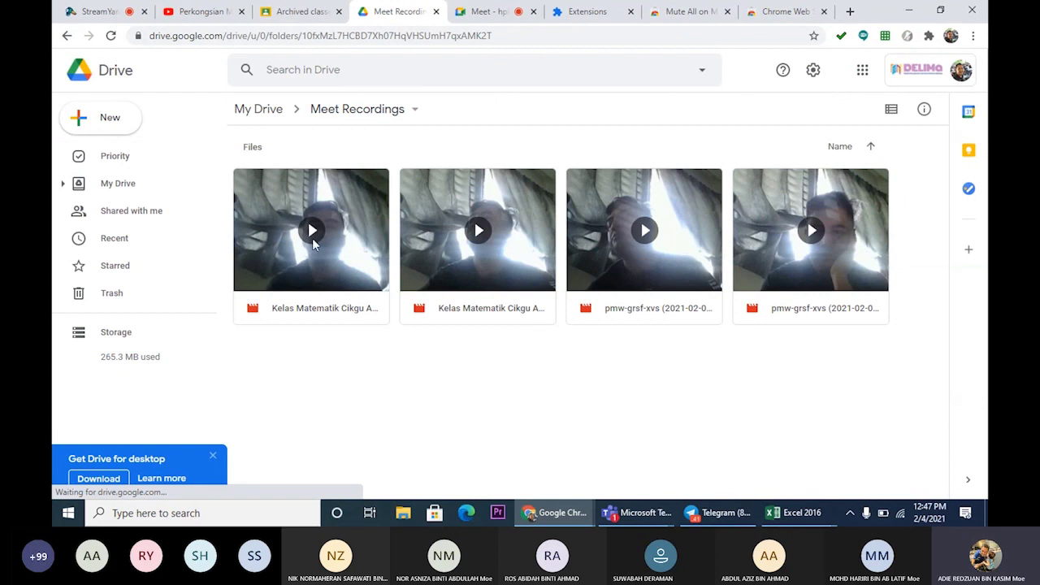
click(259, 108)
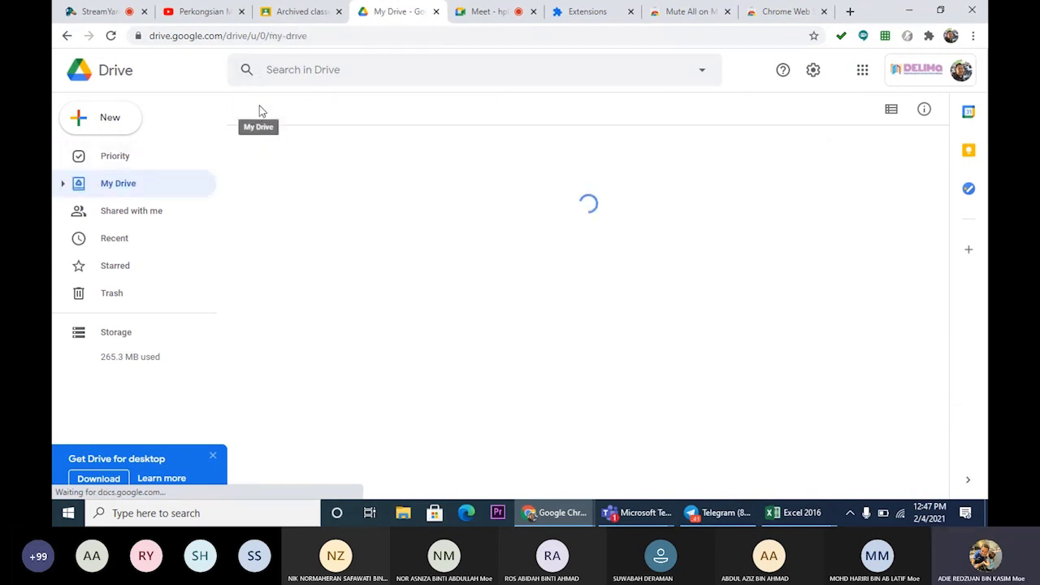
click(493, 13)
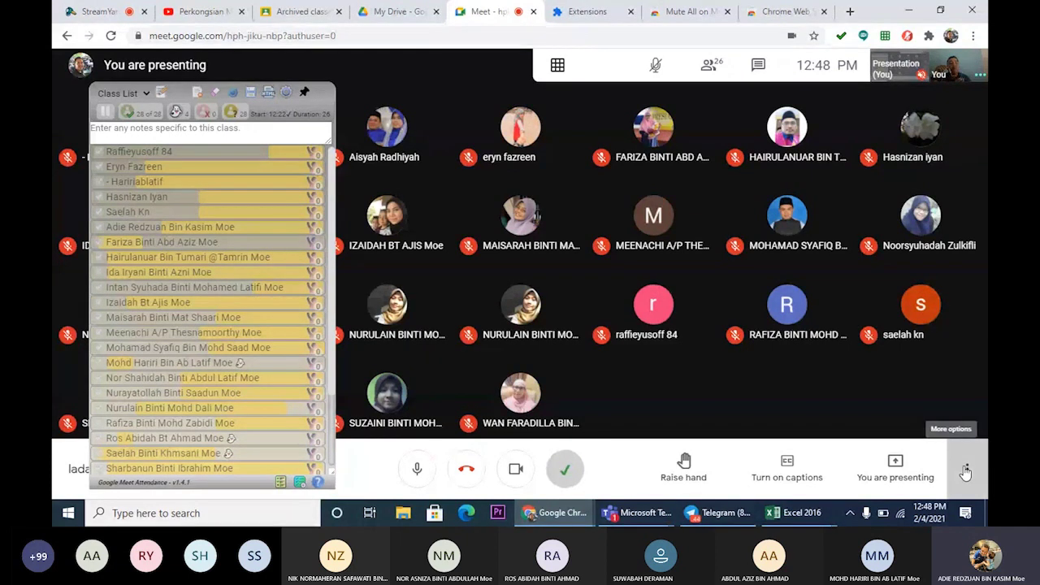
Open the background options for the Meet call and hide the attendance class list overlay.
click(966, 472)
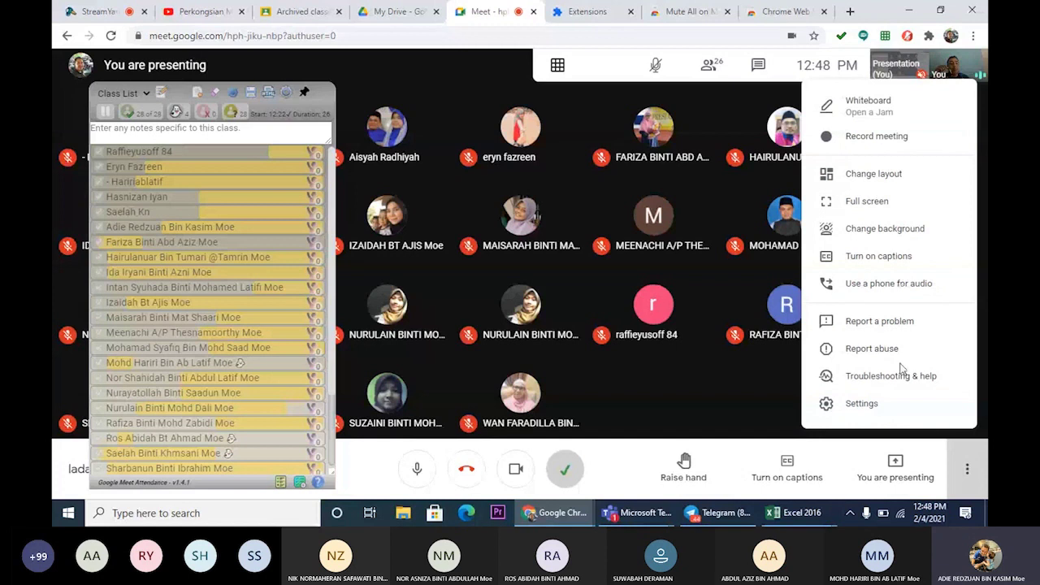
click(889, 230)
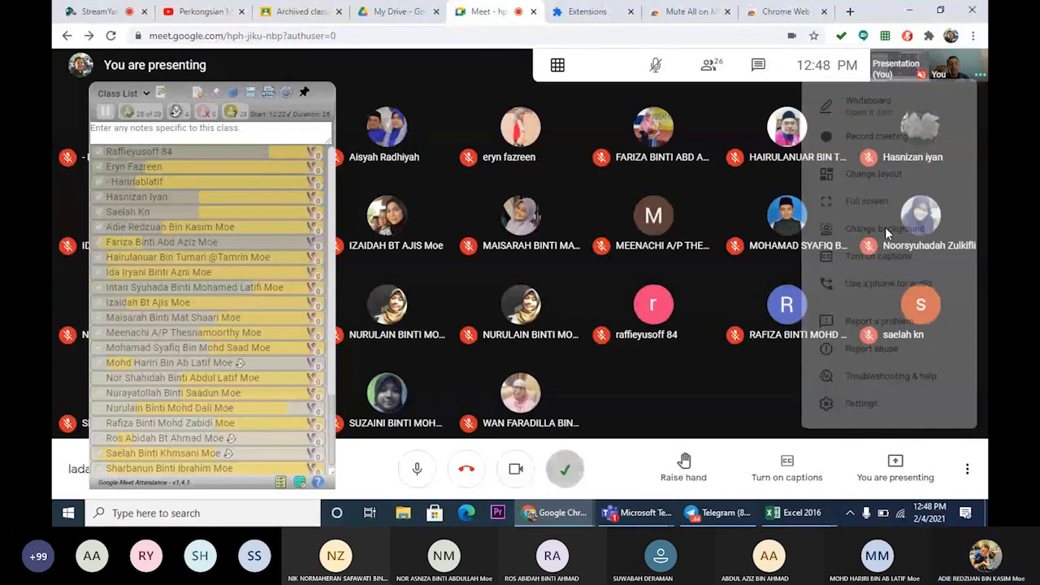
mouse_move(785, 272)
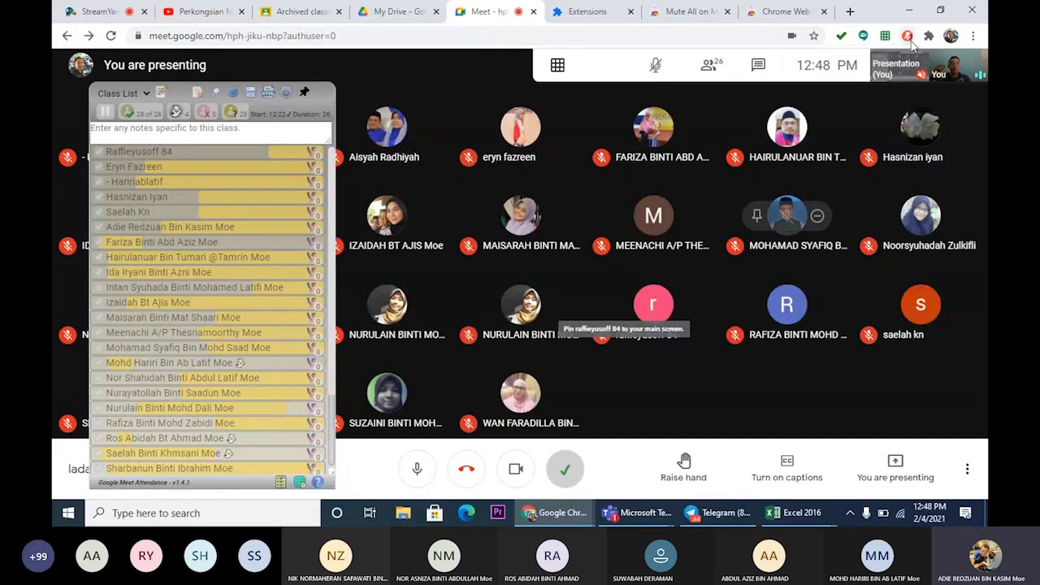
click(564, 472)
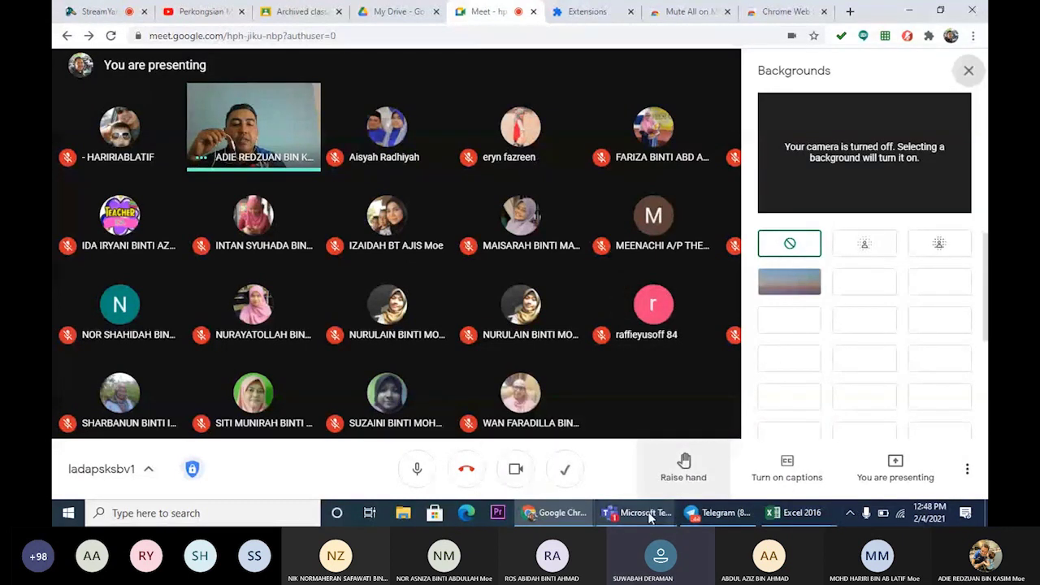
mouse_move(651, 517)
mouse_move(695, 437)
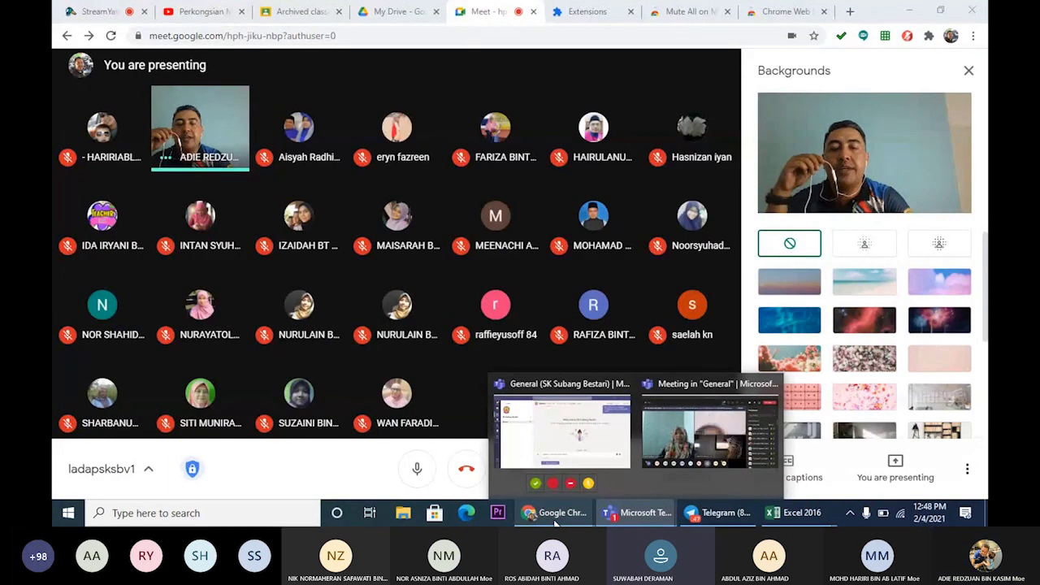
mouse_move(555, 524)
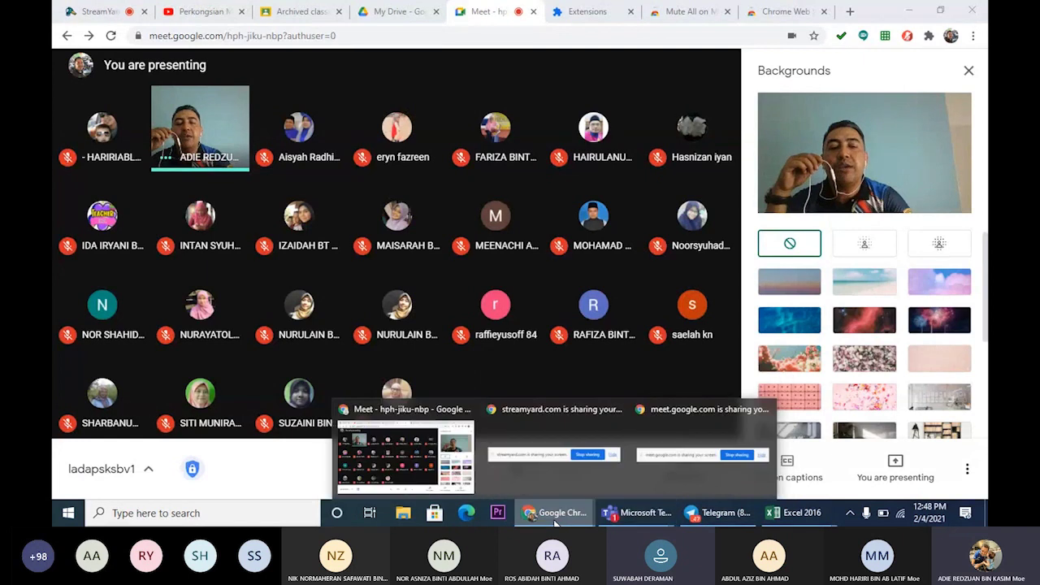
click(415, 453)
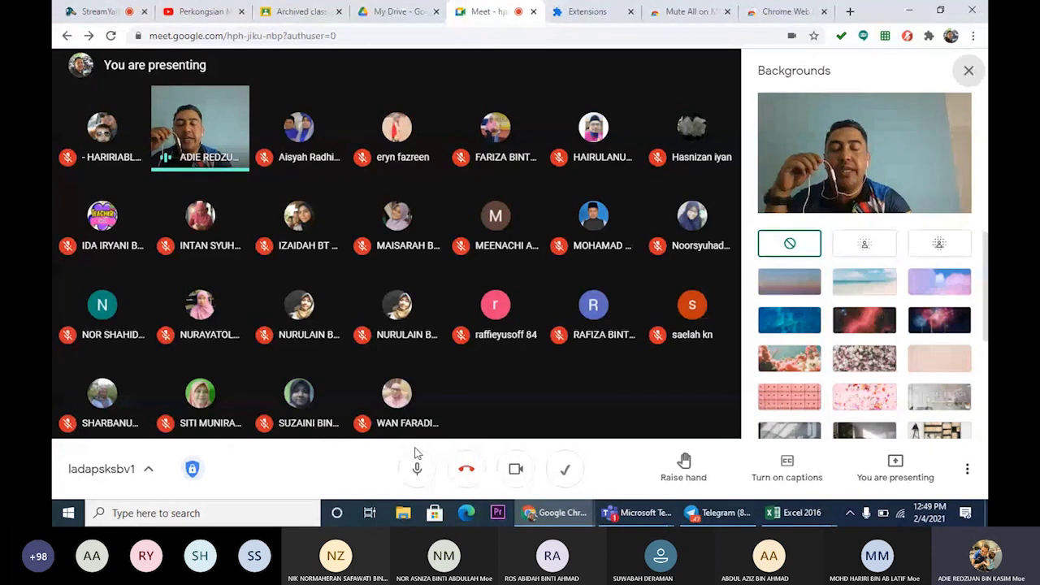
mouse_move(592, 201)
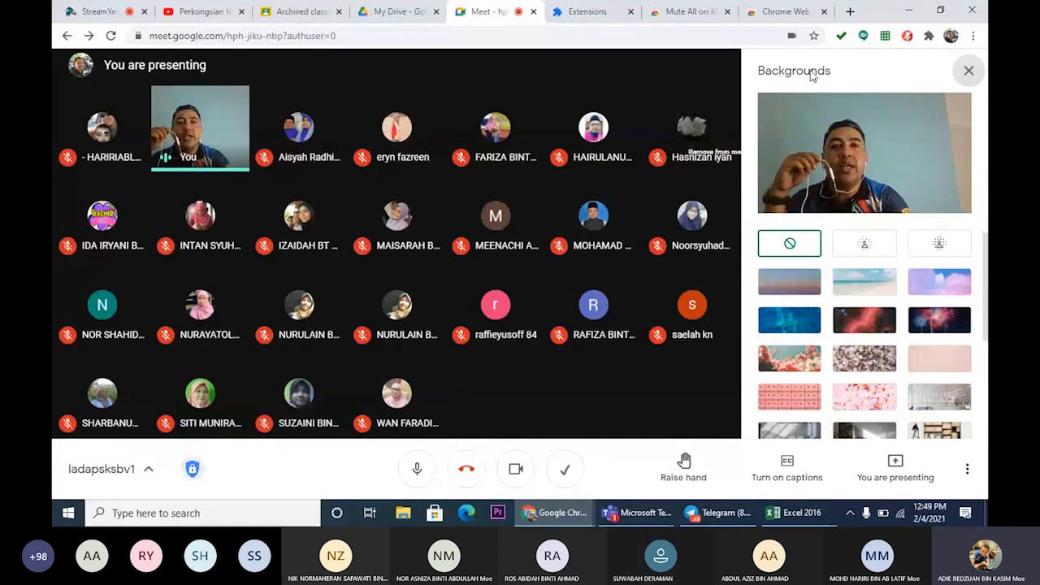
Switch to the Classroom page, open Google Drive from there and view the Meet Recordings folder.
click(308, 16)
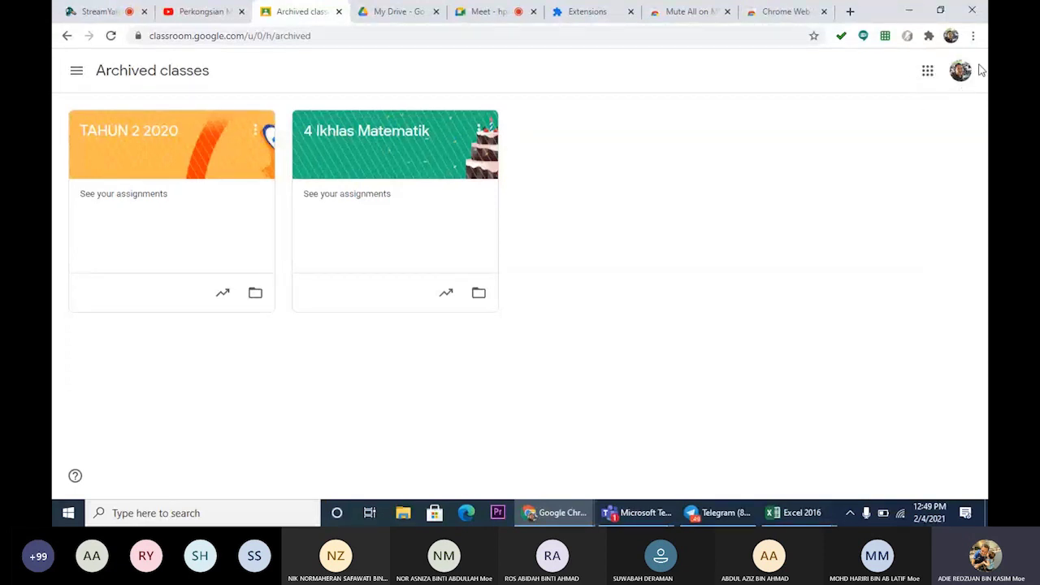
click(928, 73)
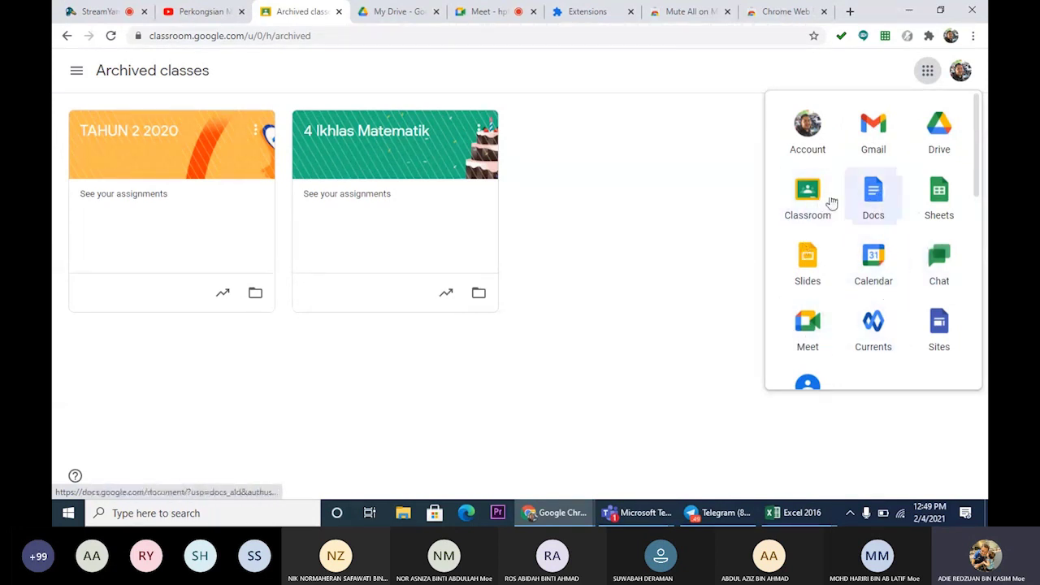
click(943, 135)
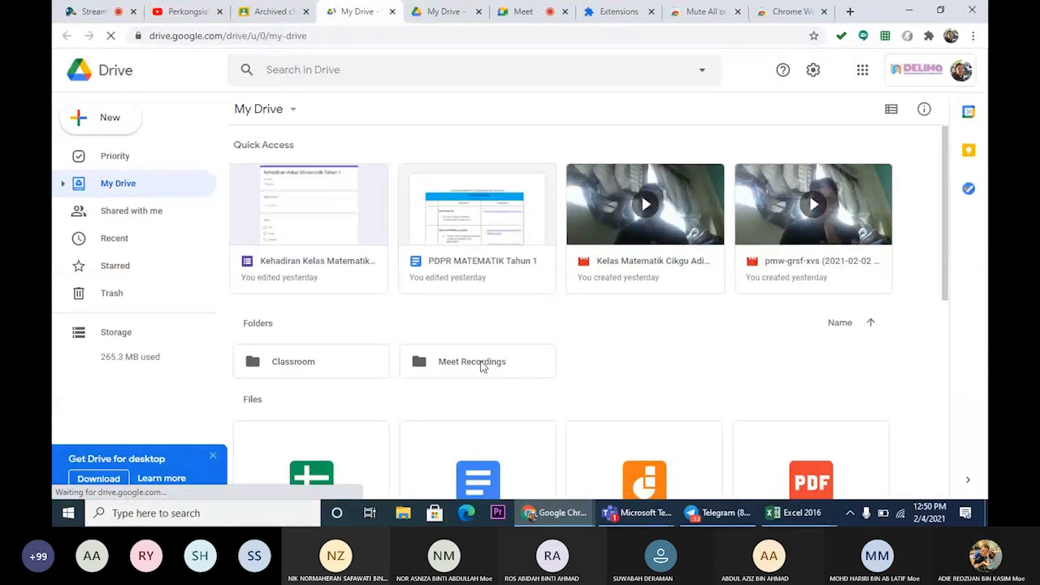
double_click(481, 364)
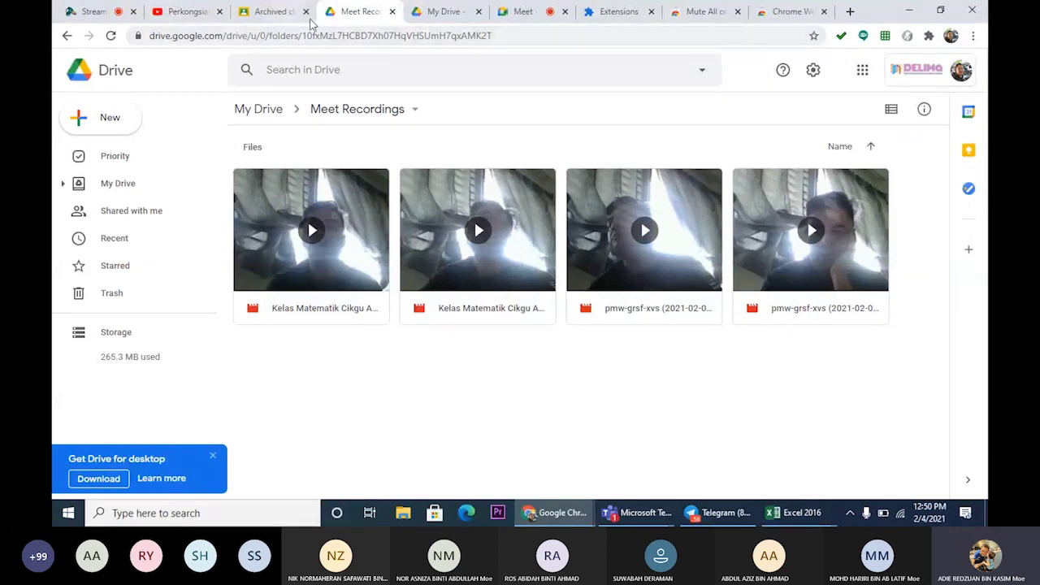
Close the StreamYard page and return to the ongoing Meet call.
click(133, 12)
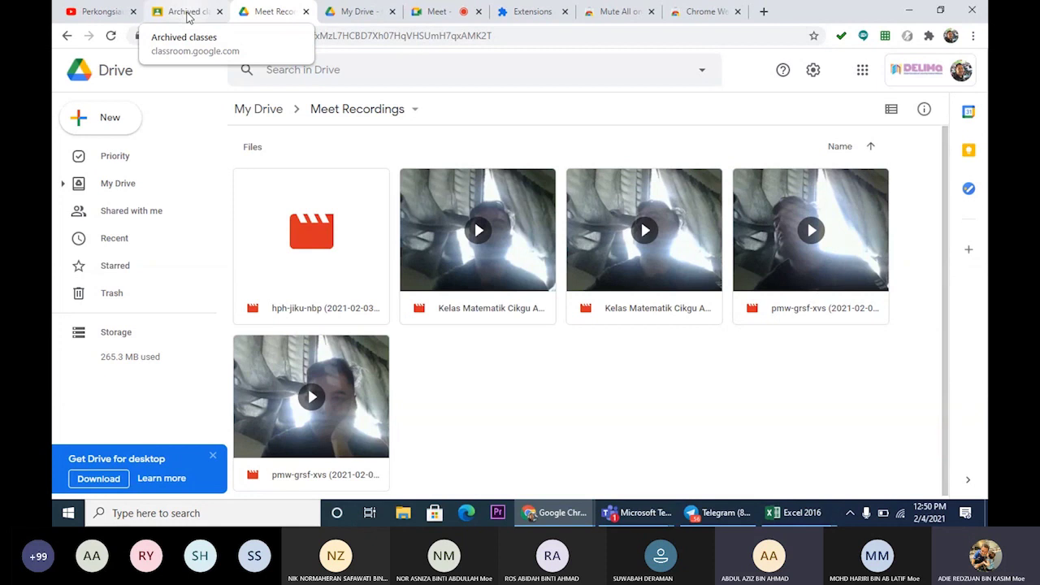
click(430, 13)
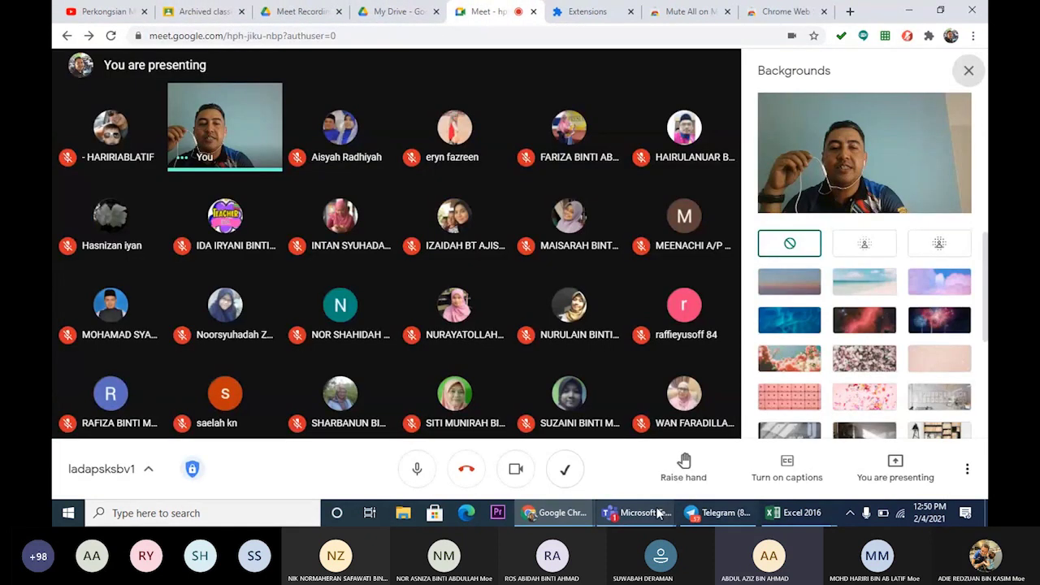
mouse_move(657, 513)
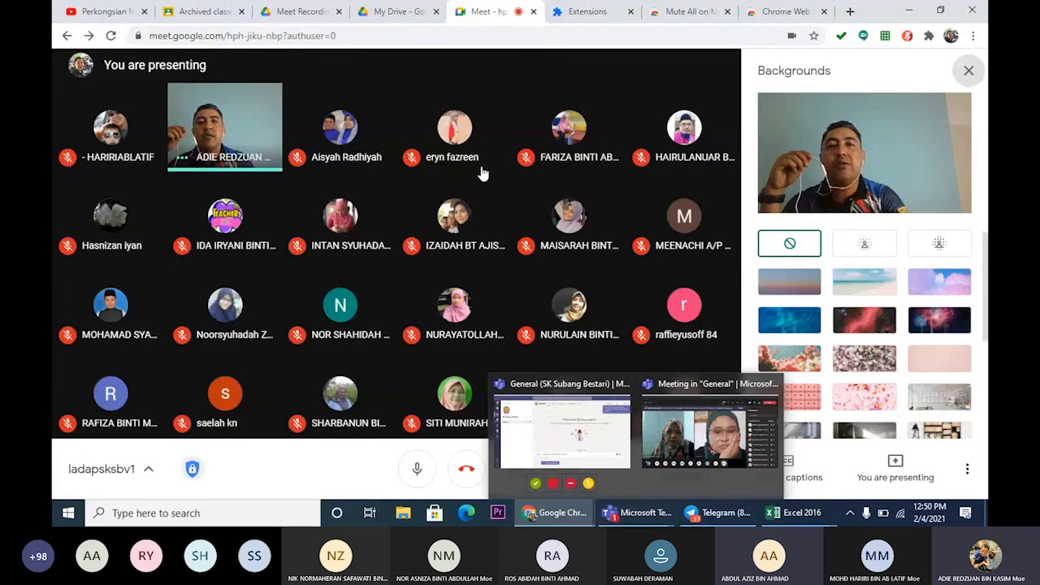
Open the Meet Recordings folder from the other My Drive page and select the hph-jiku-nbp video recording.
click(375, 13)
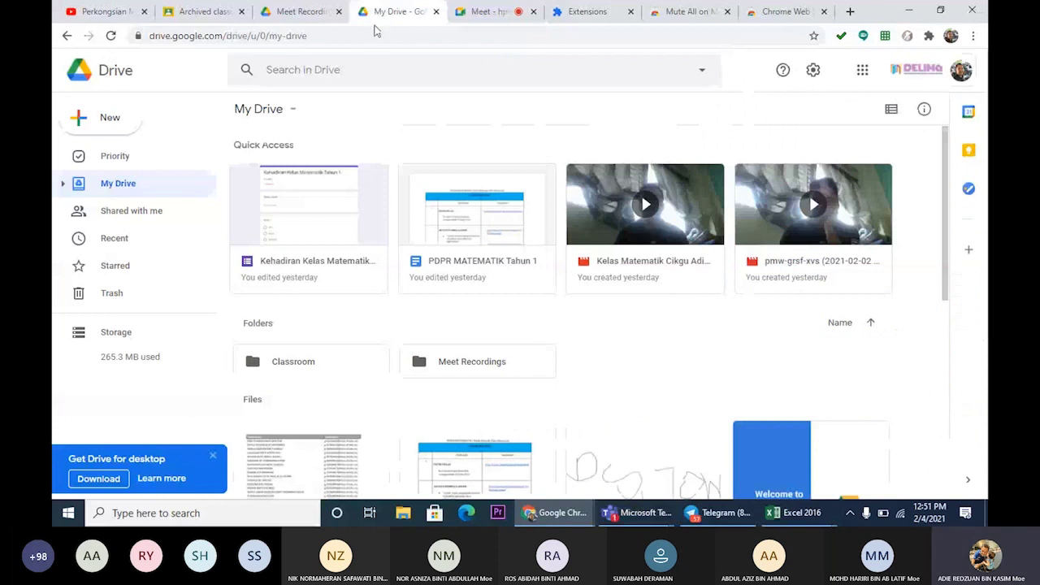
click(489, 364)
double_click(489, 364)
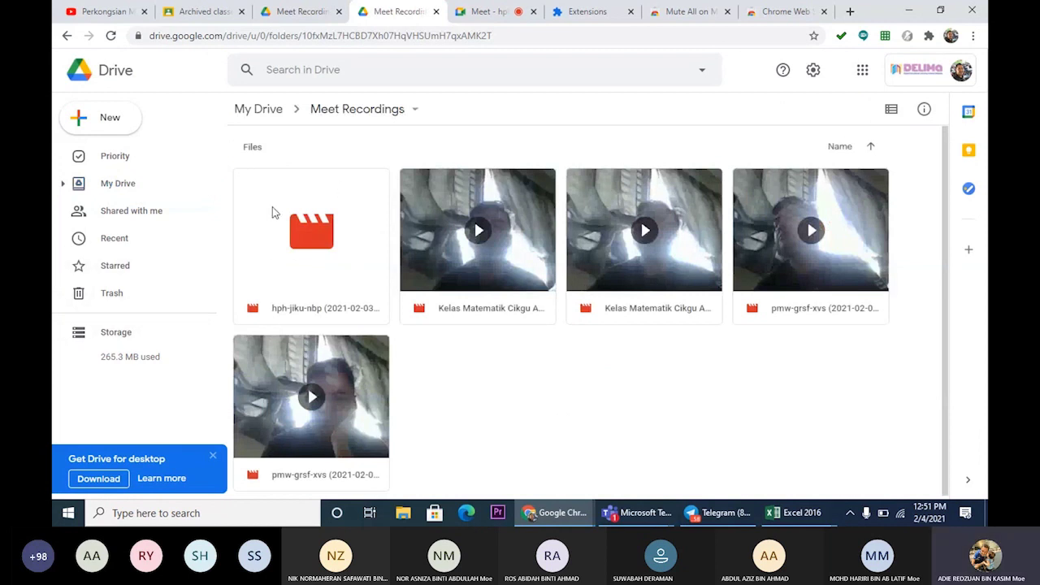
click(351, 256)
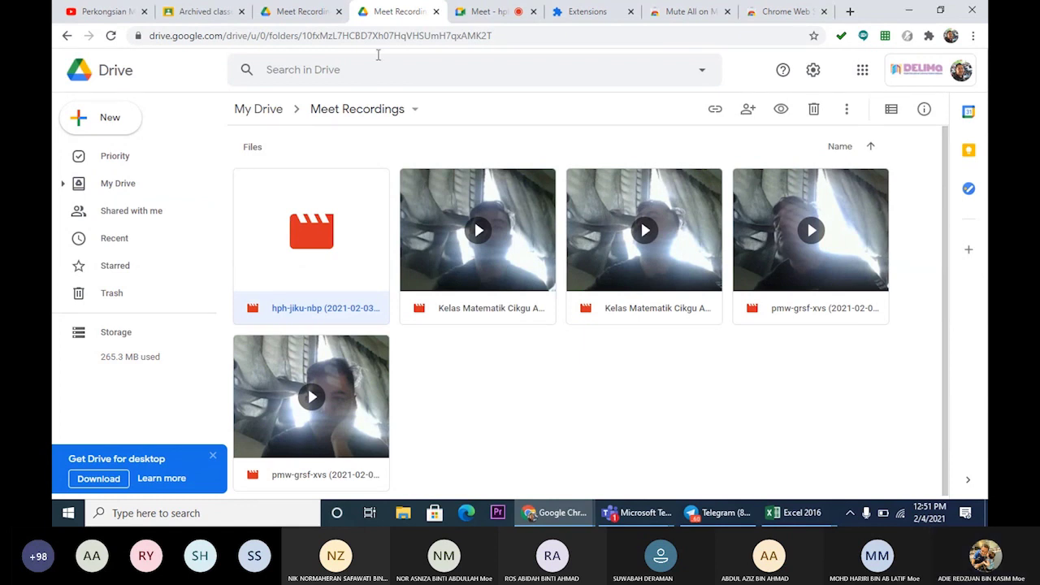
Open the 2 Adil class in Google Classroom and create a new Material in its classwork.
click(199, 12)
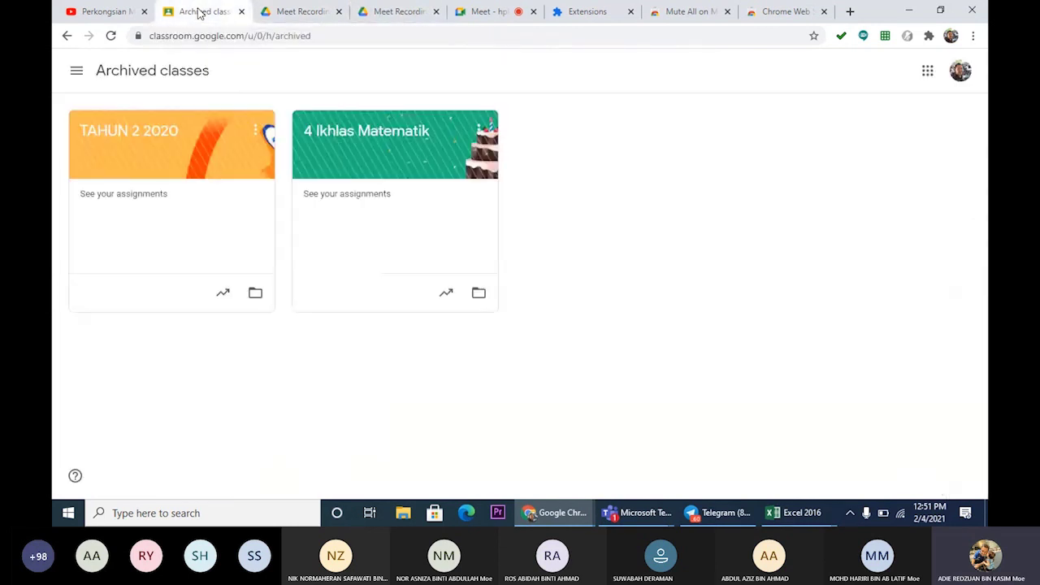
click(76, 71)
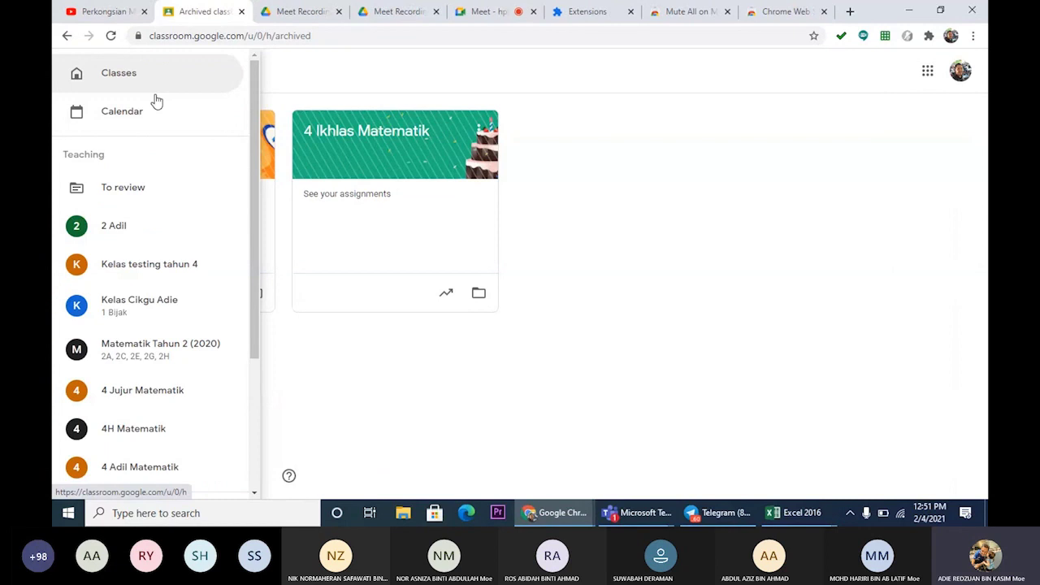
click(120, 225)
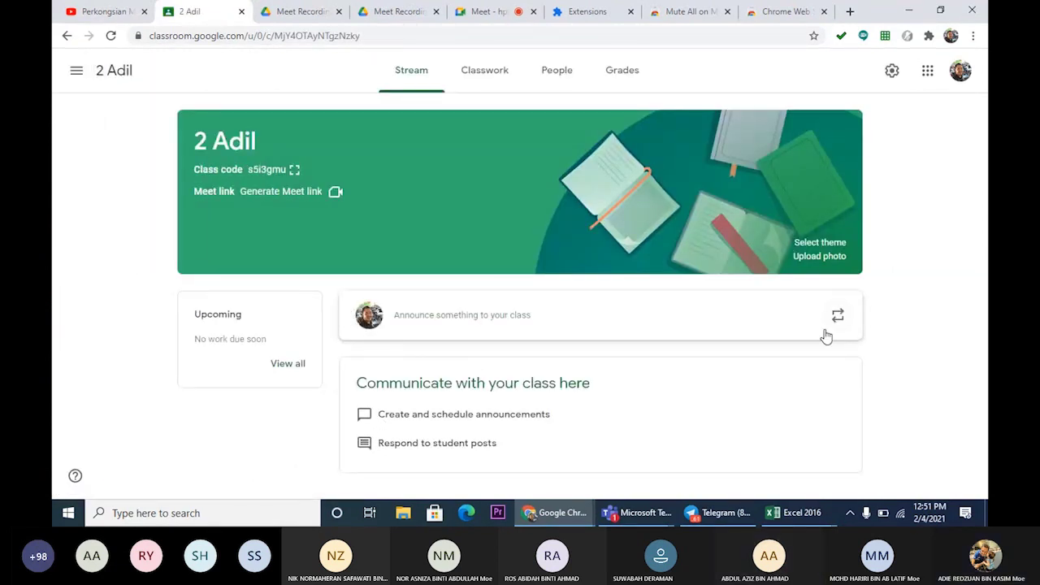
click(488, 75)
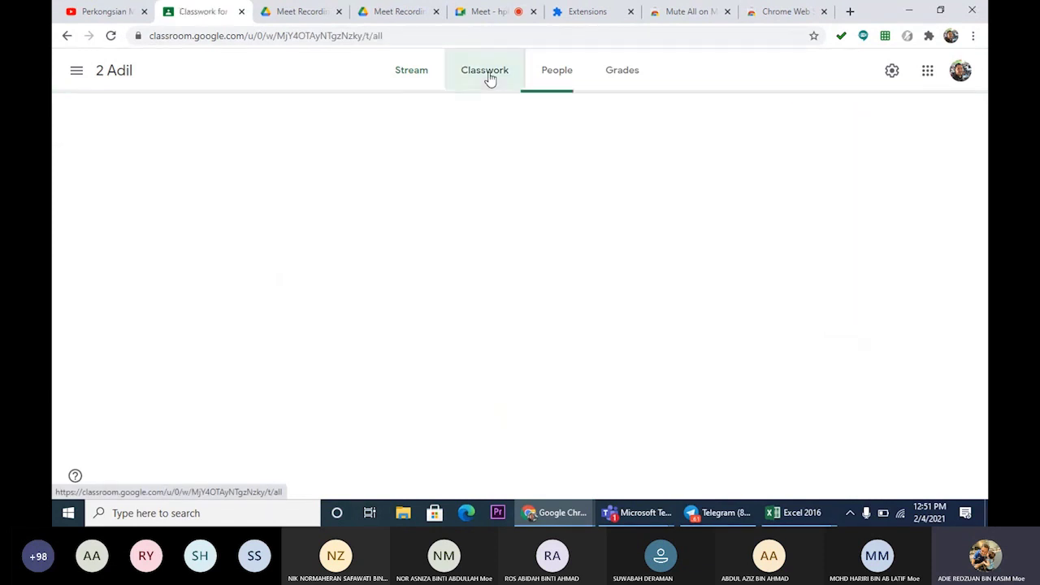
click(303, 122)
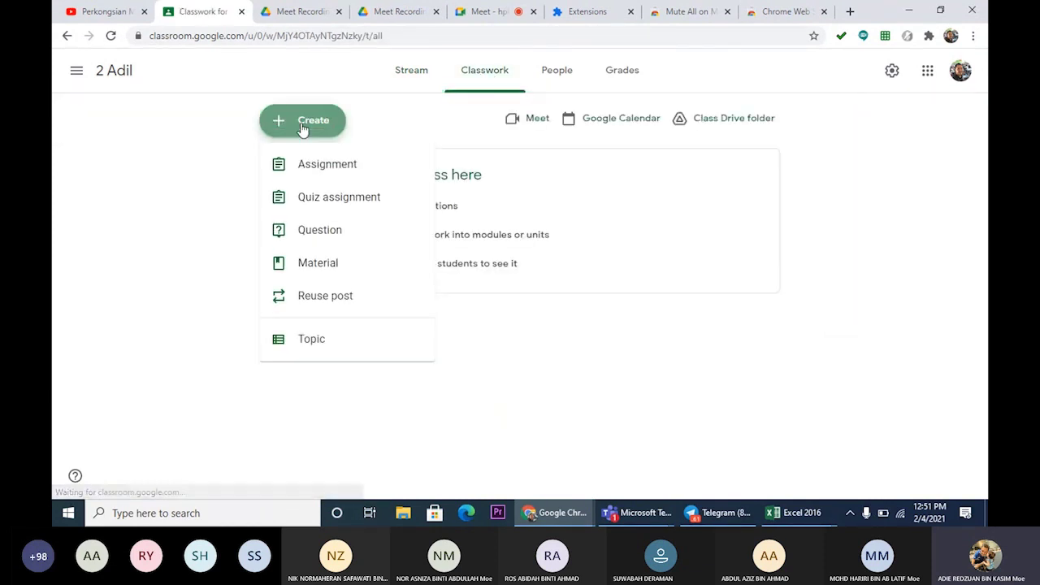
click(331, 274)
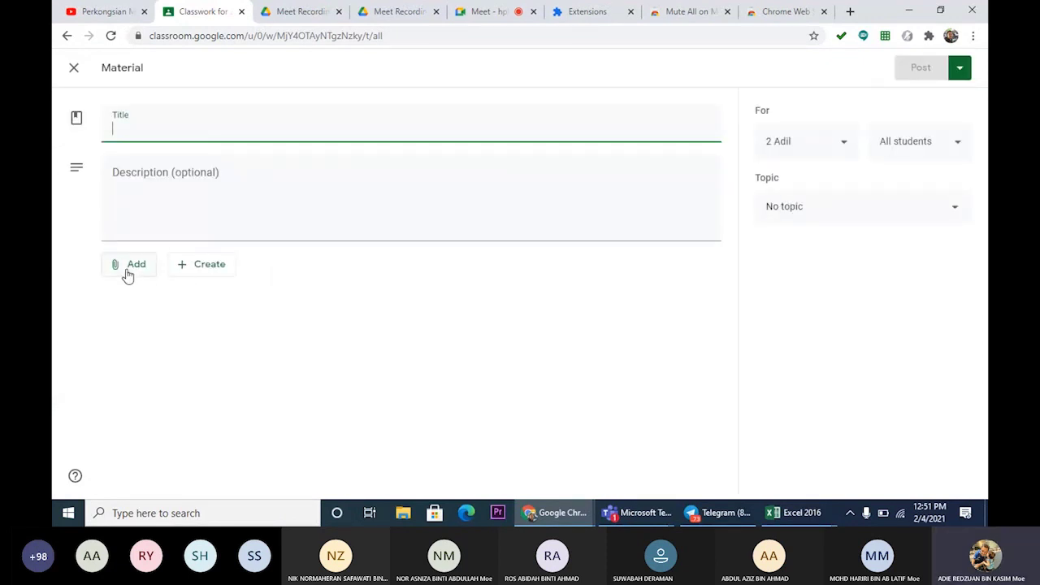
Attach the hph-jiku-nbp recording from Google Drive to the material.
click(129, 271)
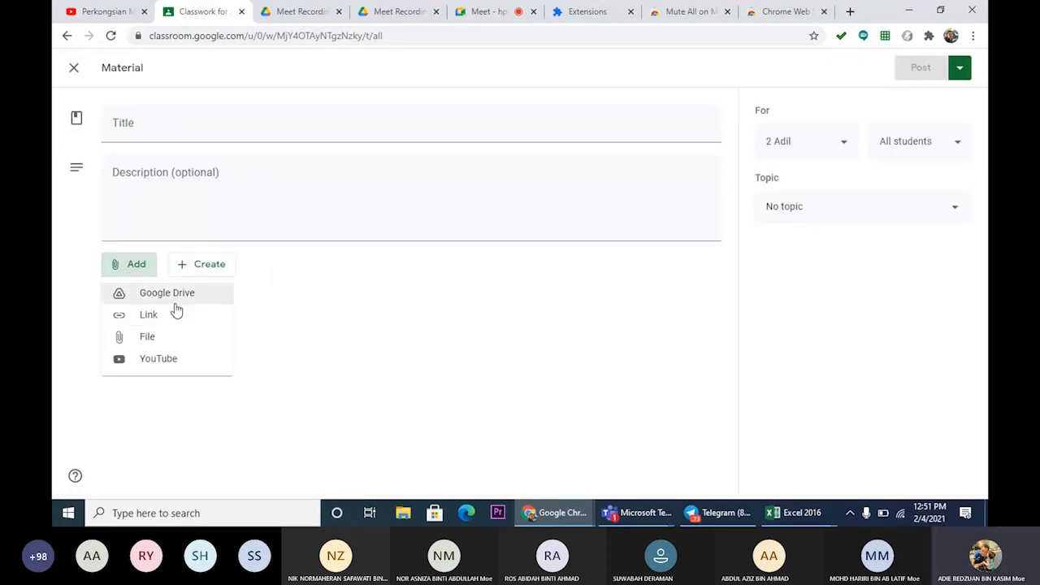
click(179, 298)
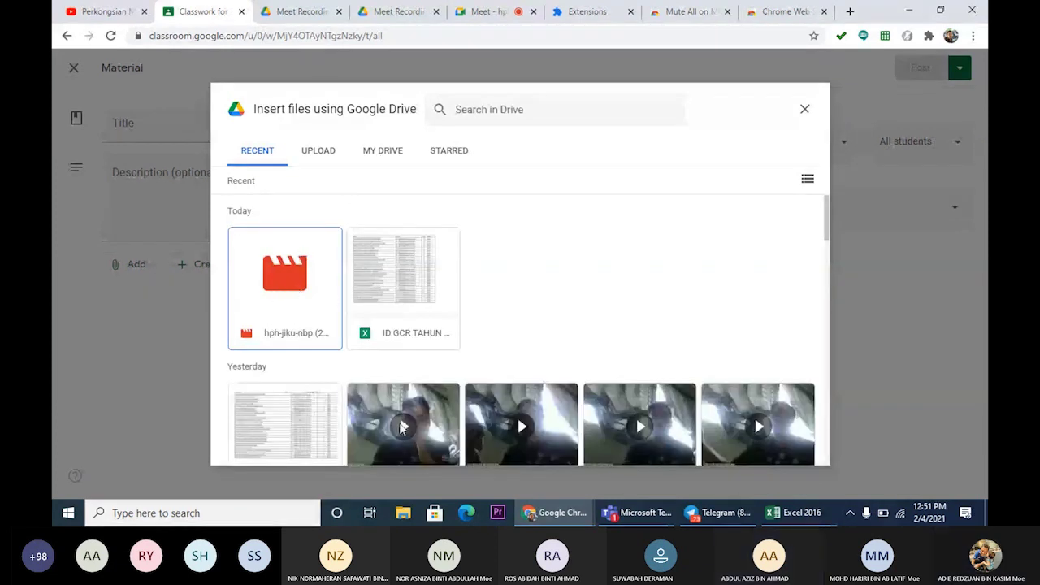
click(276, 278)
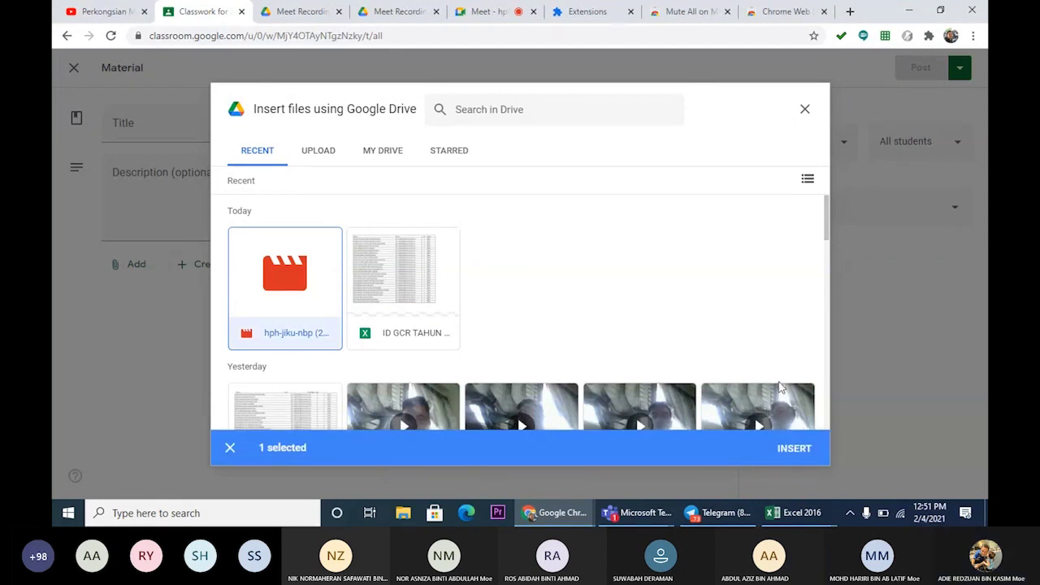
click(795, 452)
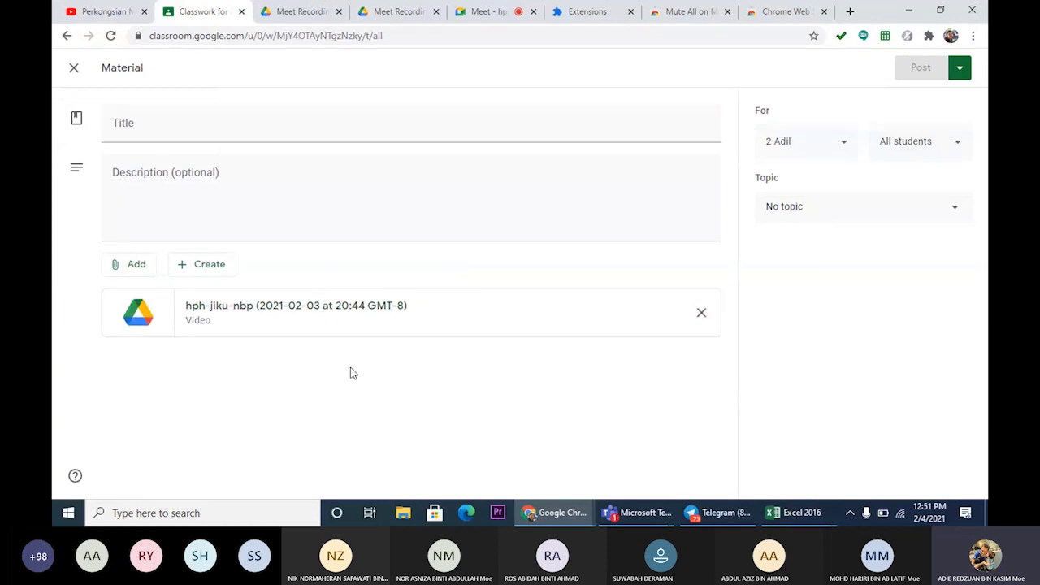
Post the material to 2 Adil under the title "rakaman gmeet 4 feb 2021" and expand it in the classwork list.
click(270, 123)
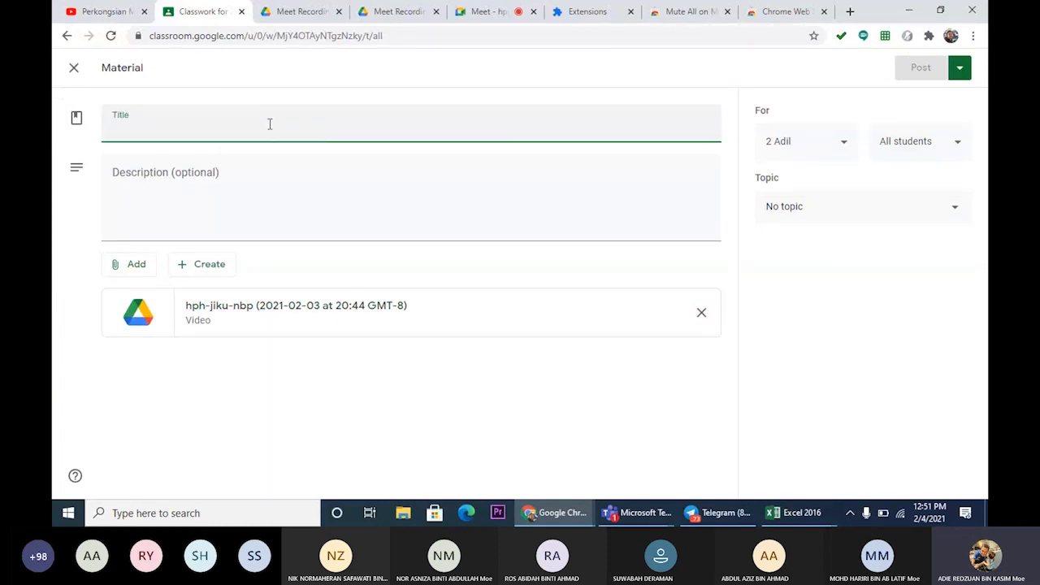
text(rakaman )
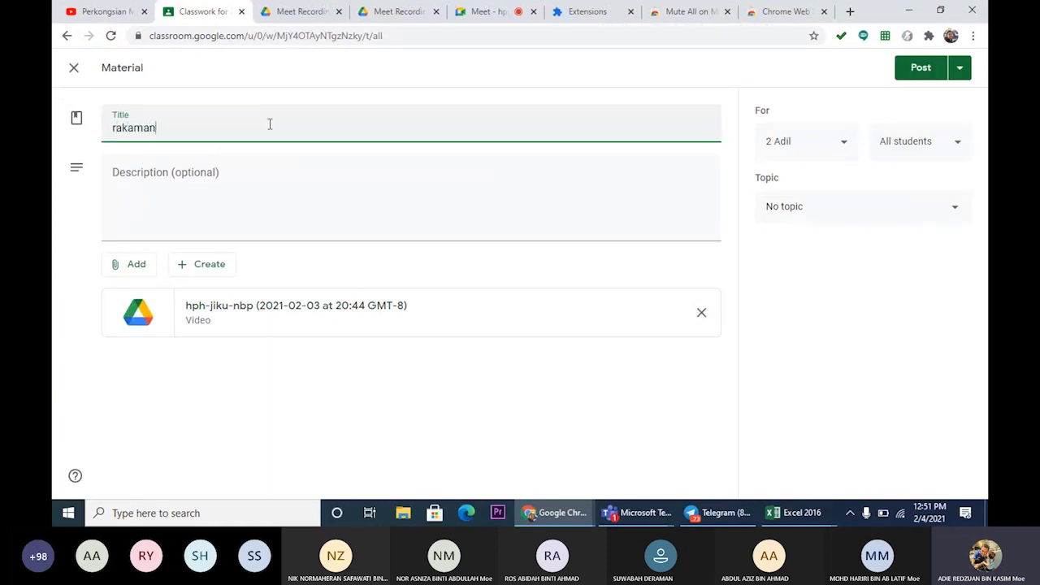
text(gmeet )
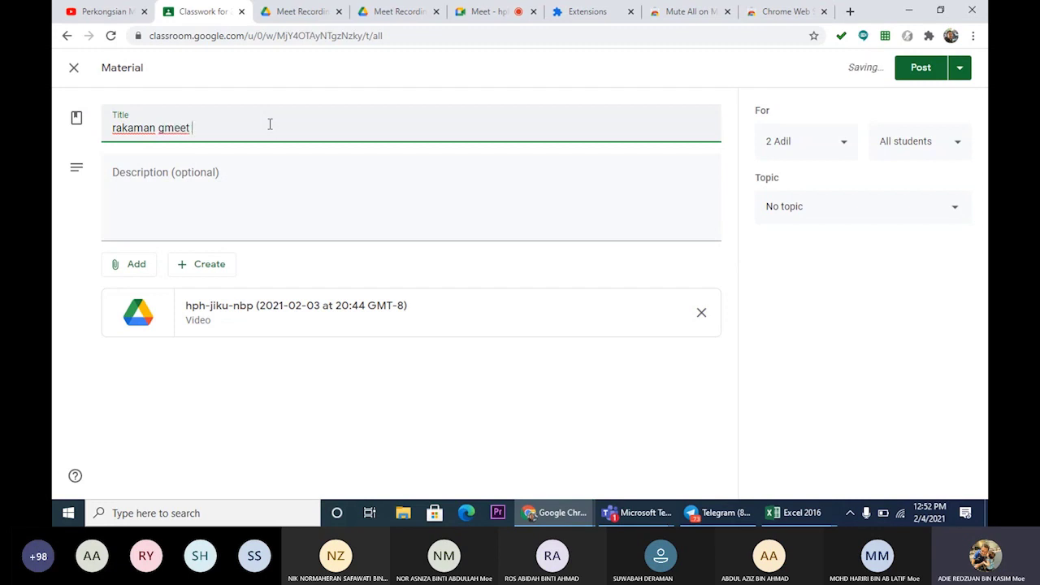
text(4 feb 2021)
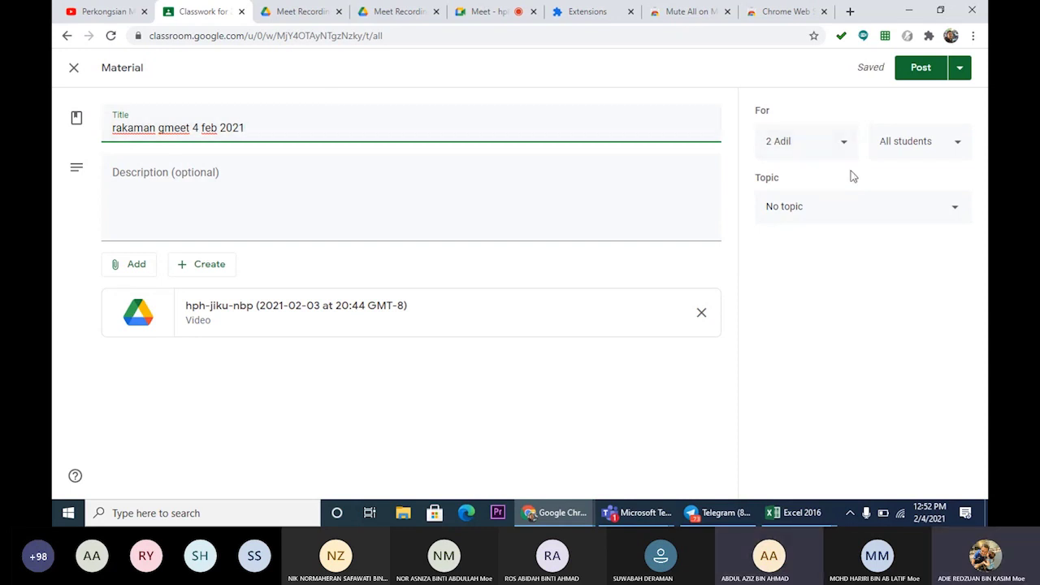
click(922, 72)
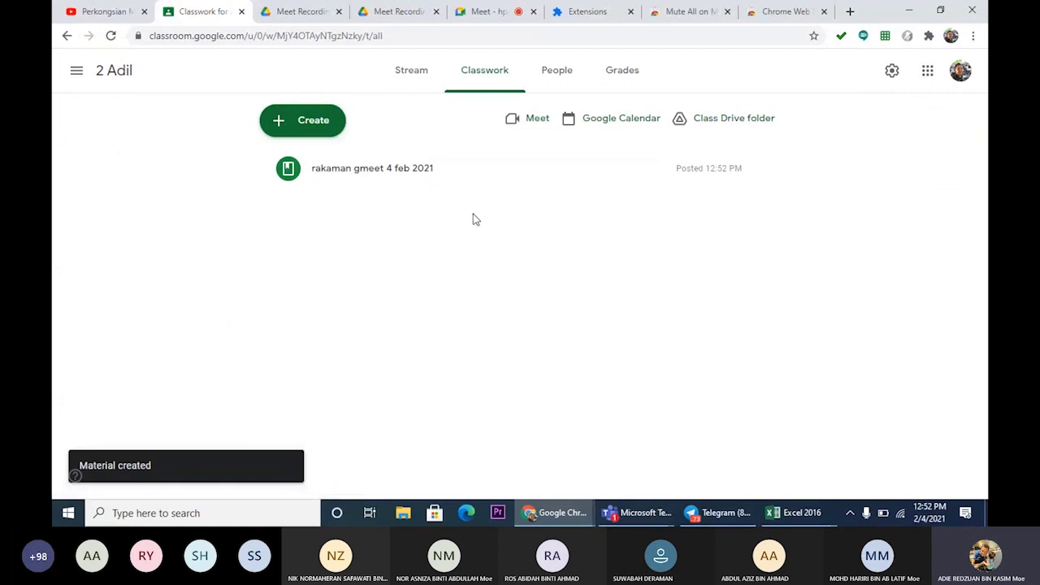
click(417, 178)
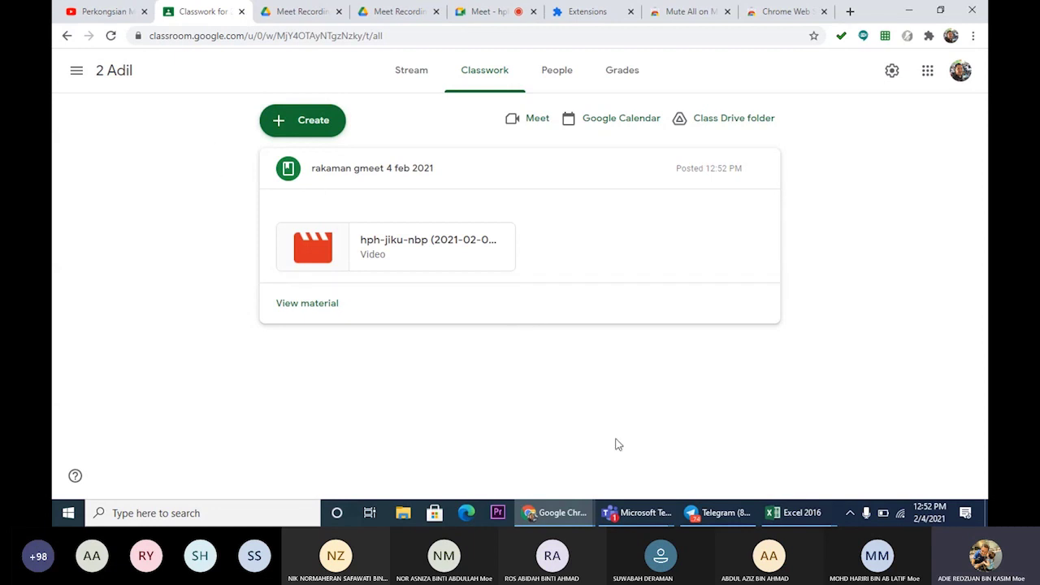
mouse_move(638, 512)
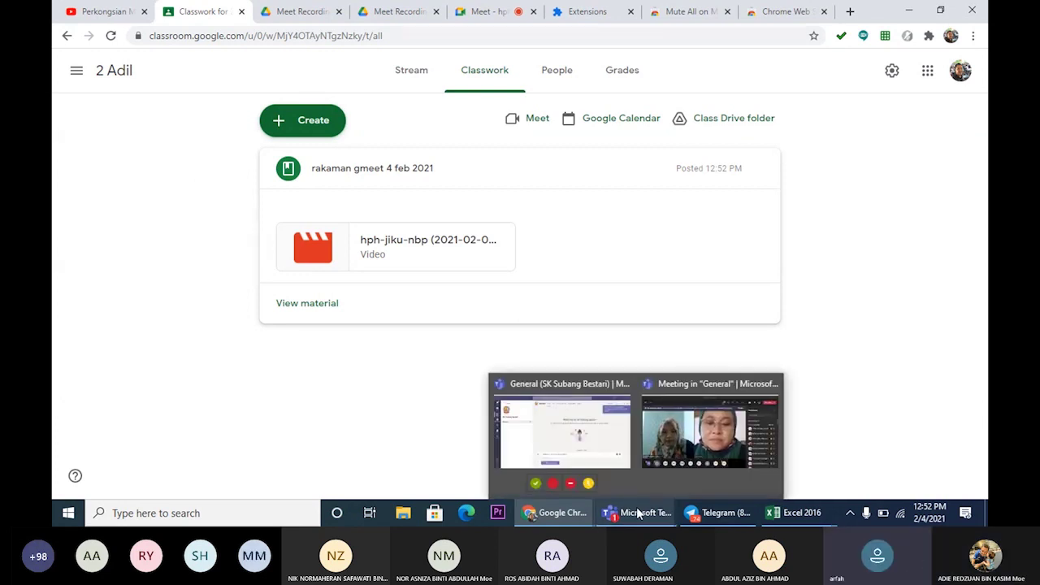
Return to the Google Meet call and review its Meeting safety host settings, closing them when done.
mouse_move(581, 431)
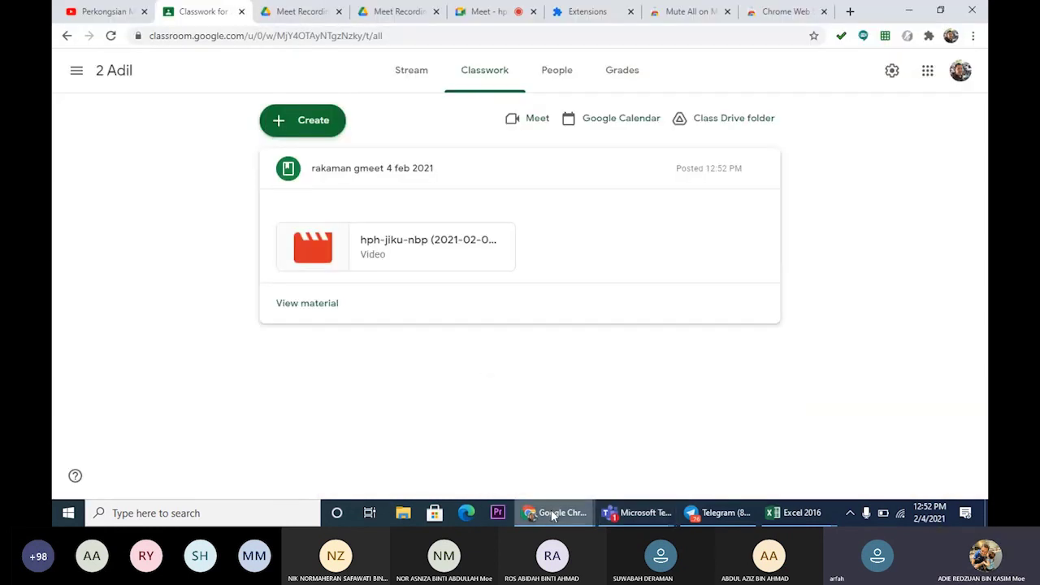
mouse_move(552, 513)
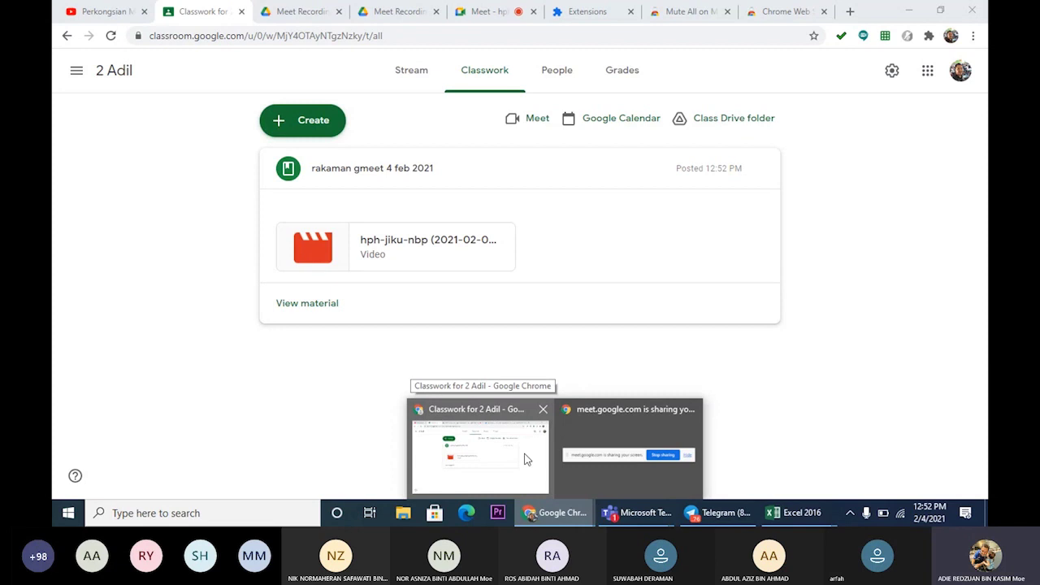
click(484, 16)
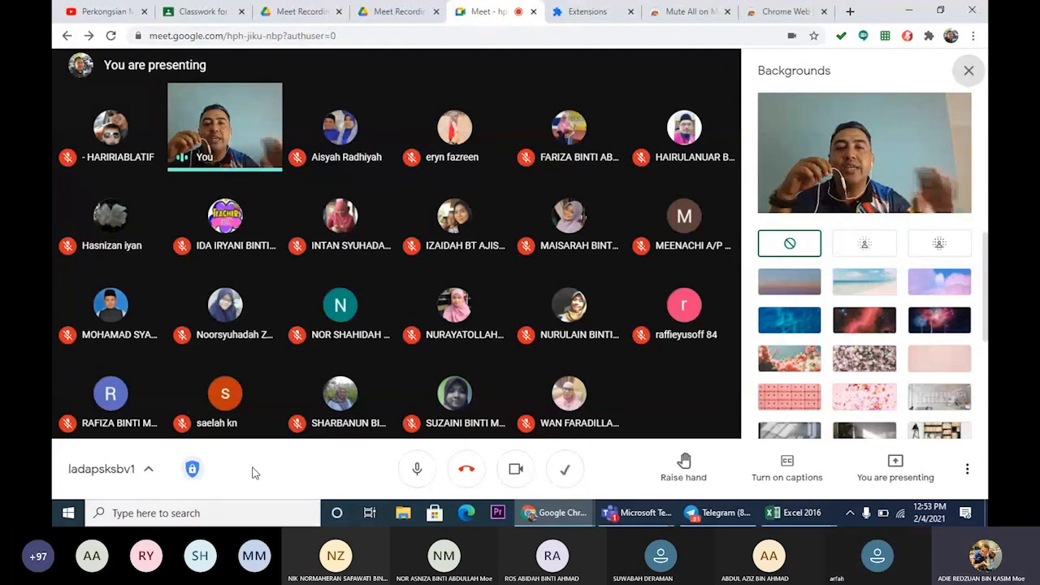
click(190, 473)
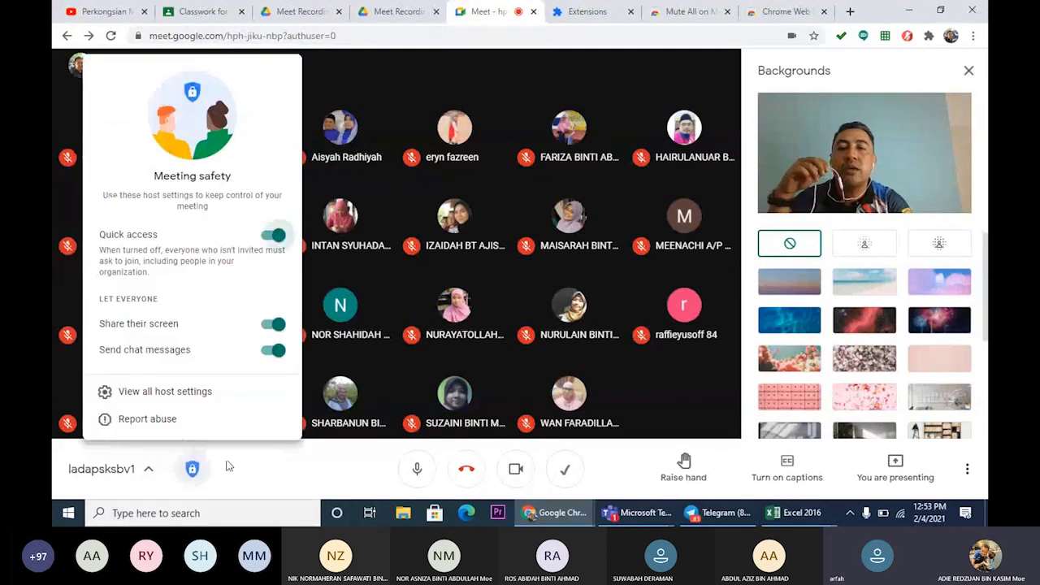
click(275, 479)
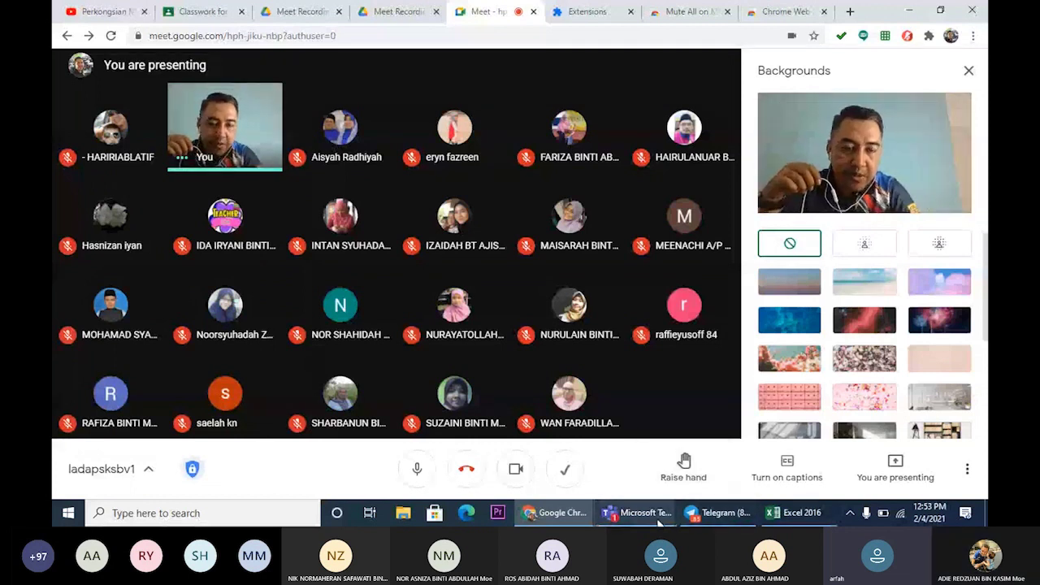
Check the meeting window in Microsoft Teams and return to the Google Meet call in Chrome.
mouse_move(660, 523)
click(707, 444)
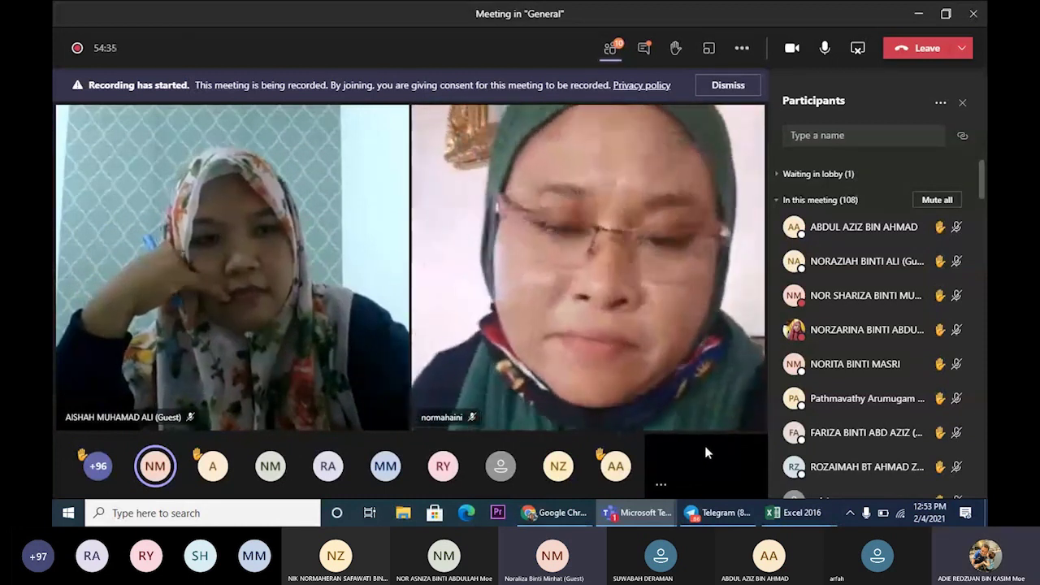
mouse_move(552, 514)
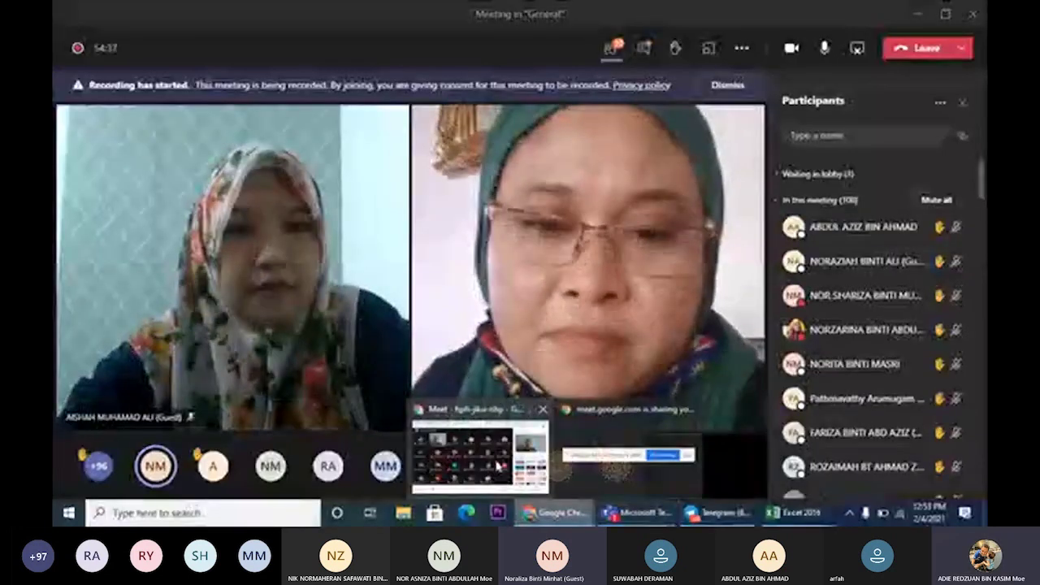
click(498, 468)
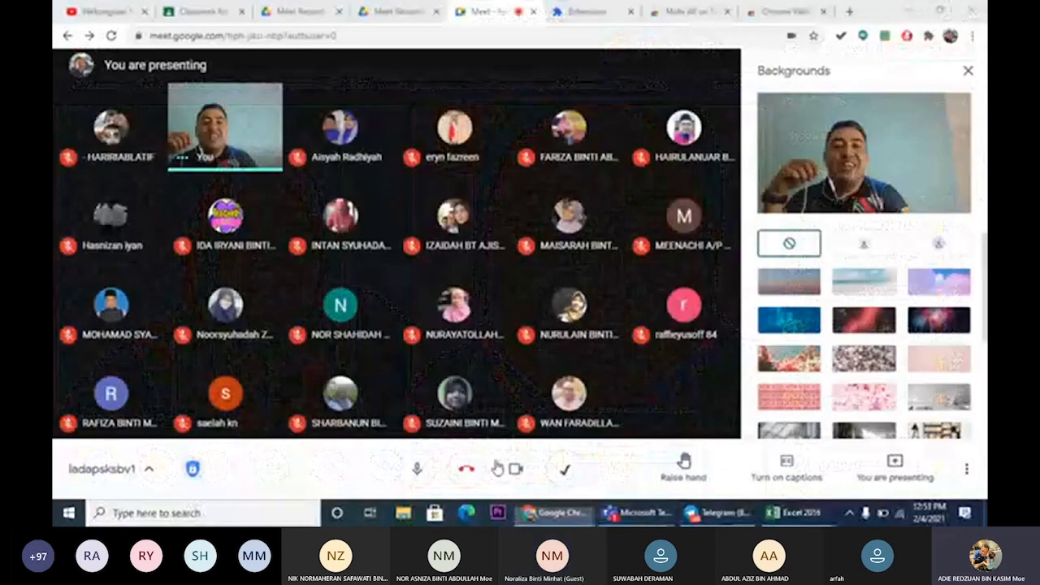
mouse_move(633, 342)
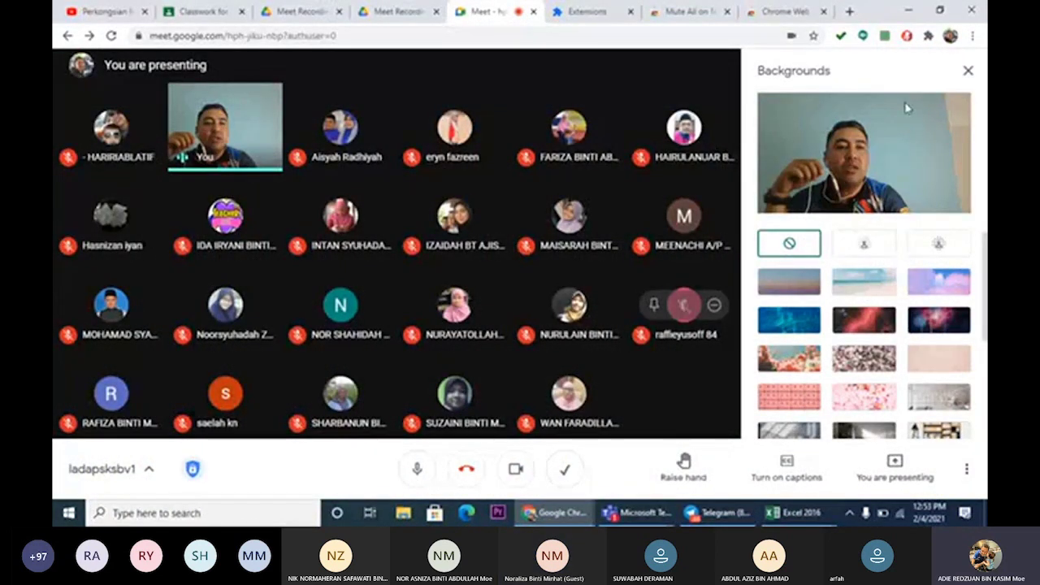
Close the Backgrounds pane and review the Meeting safety options for quick access, screen sharing and chat messages.
click(968, 73)
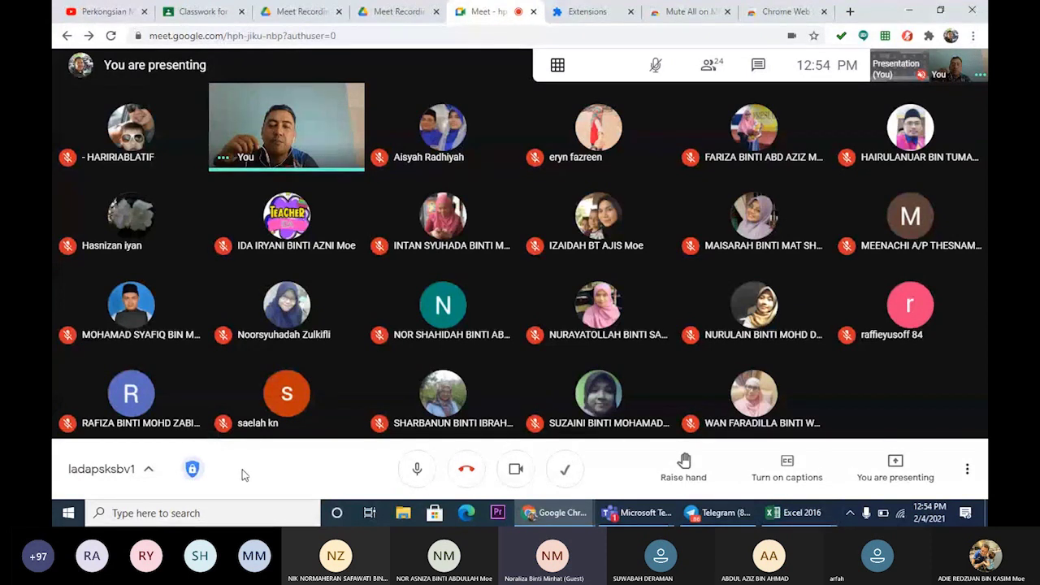
click(193, 471)
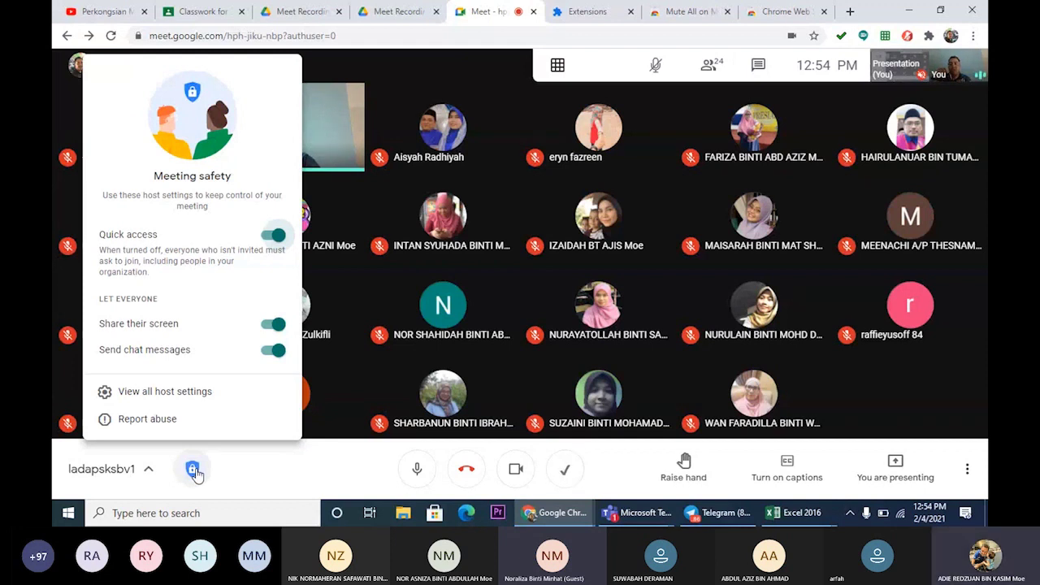
click(193, 472)
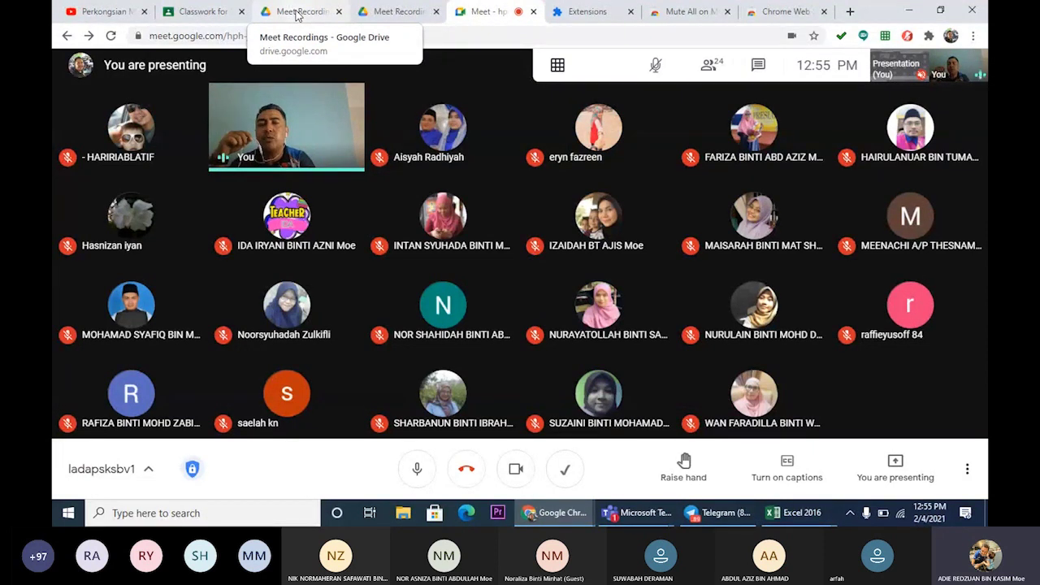
Go back to the 2 Adil classwork page and open Google Calendar from the Google apps.
click(216, 15)
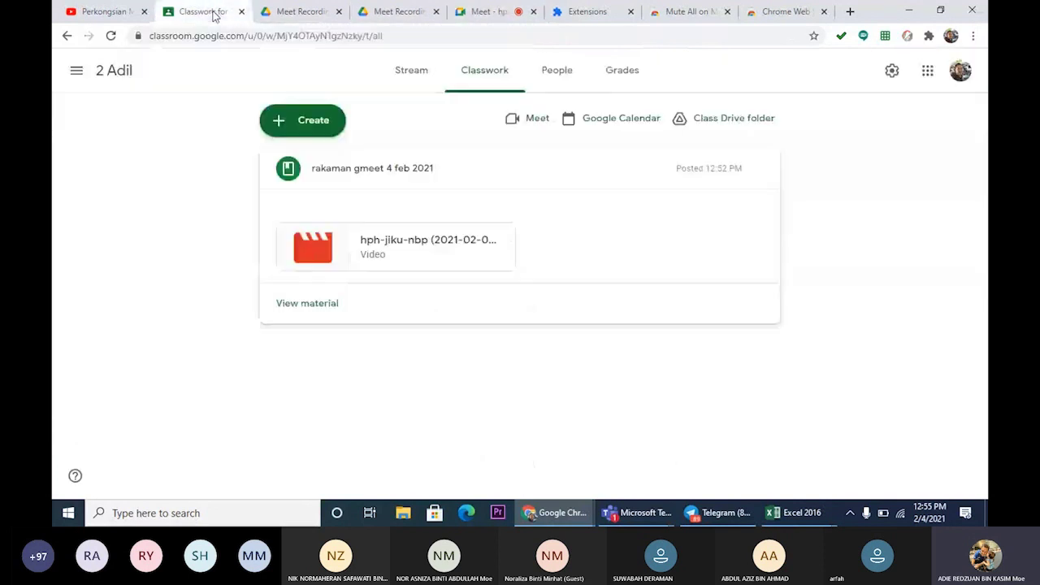
click(929, 72)
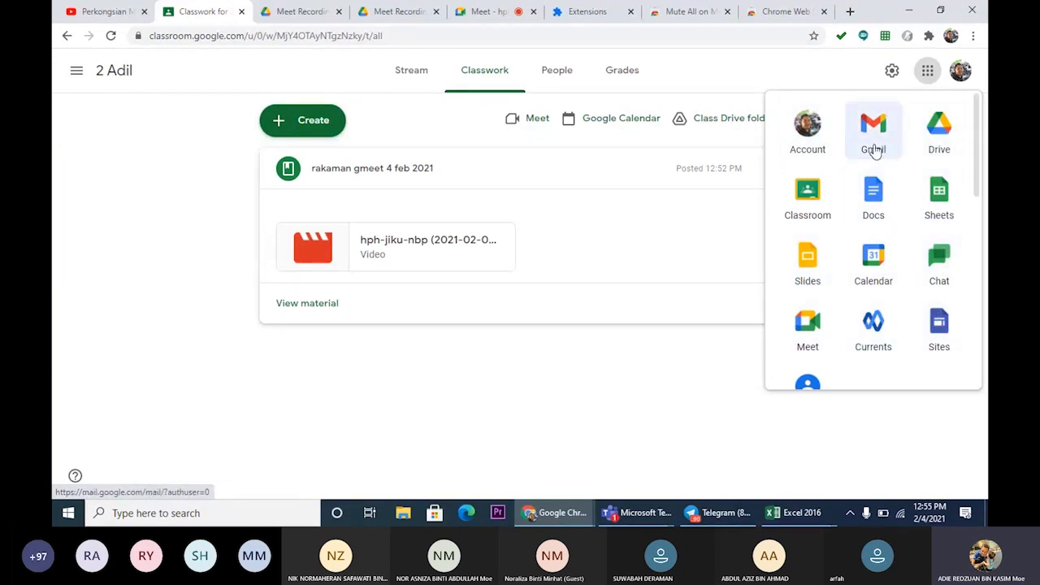
click(874, 260)
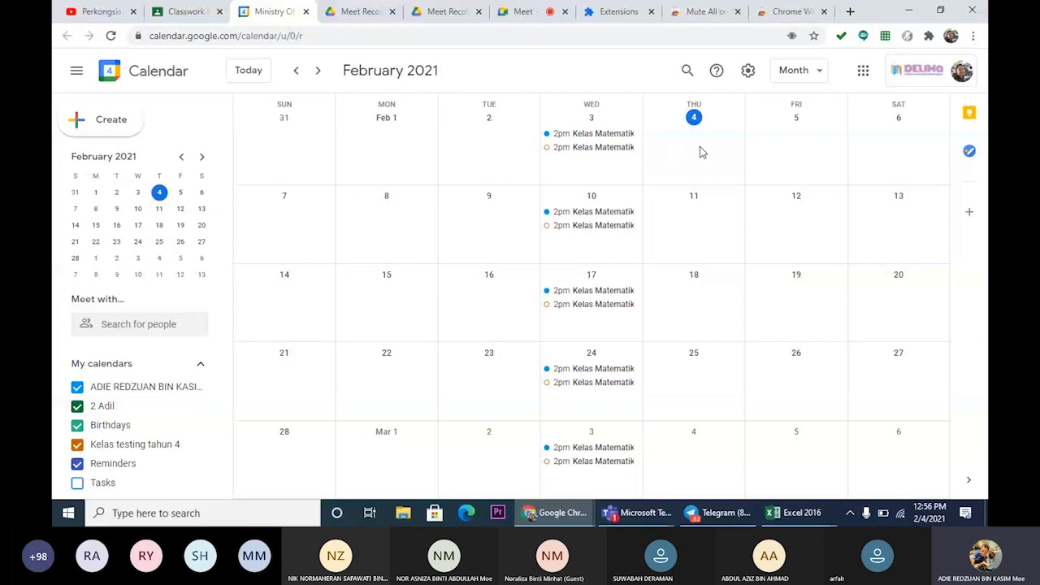
Create a calendar event on Friday, February 5, titled "kelas matematik cikgu" followed by the teacher's name.
click(787, 152)
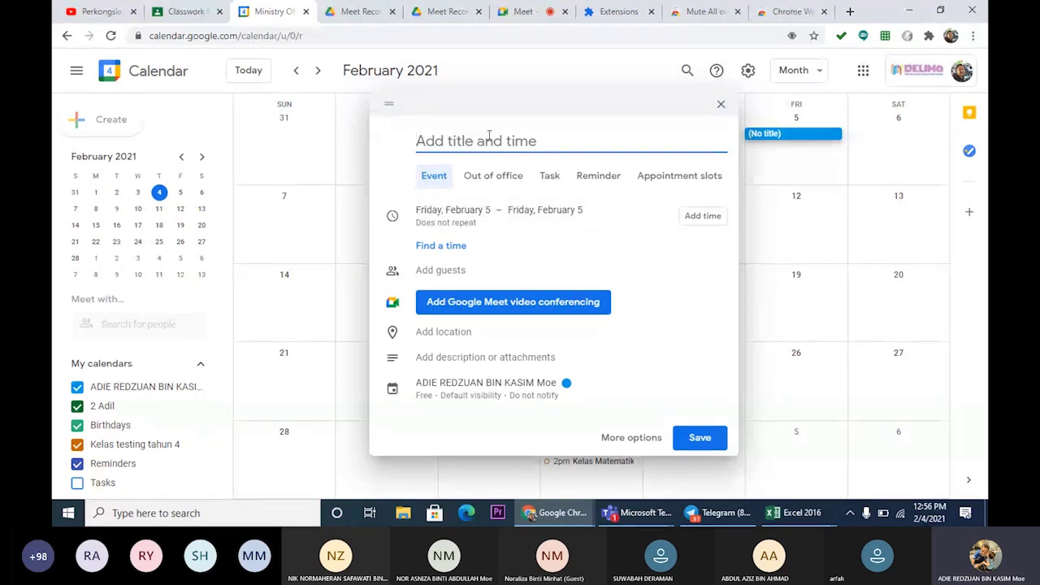
text(kel)
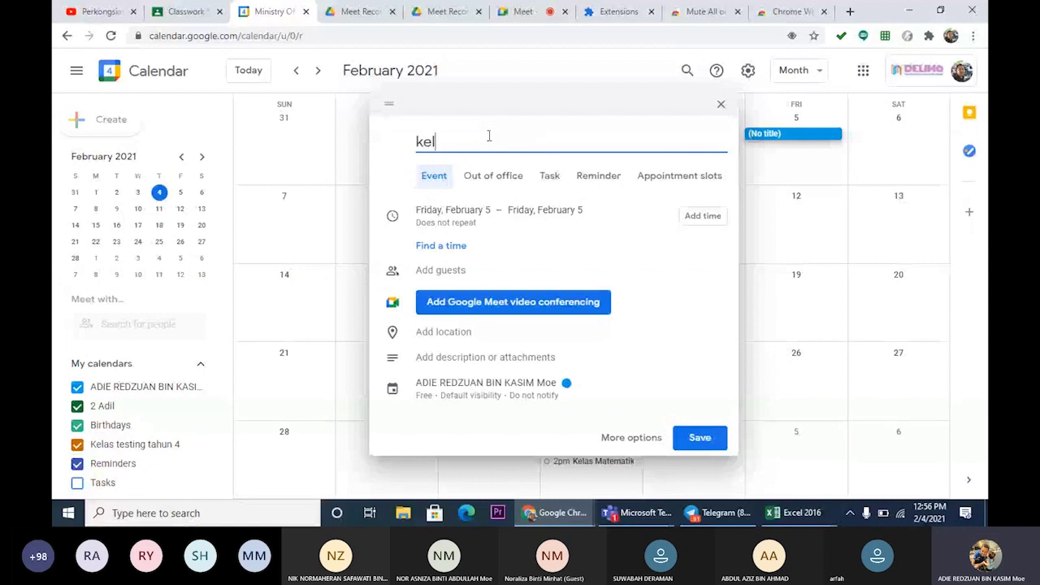
text(as matemati)
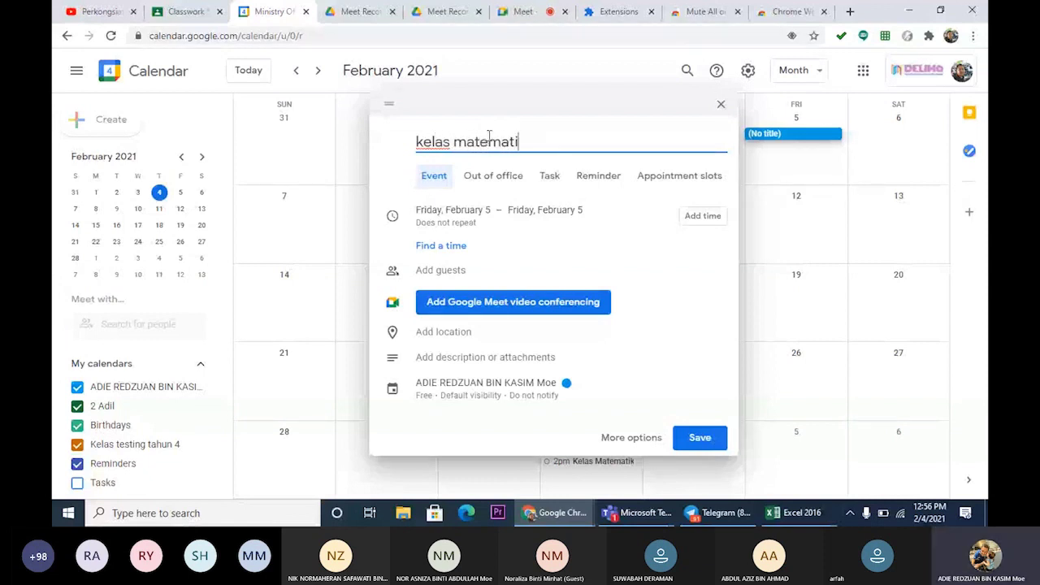
text(k cikgu)
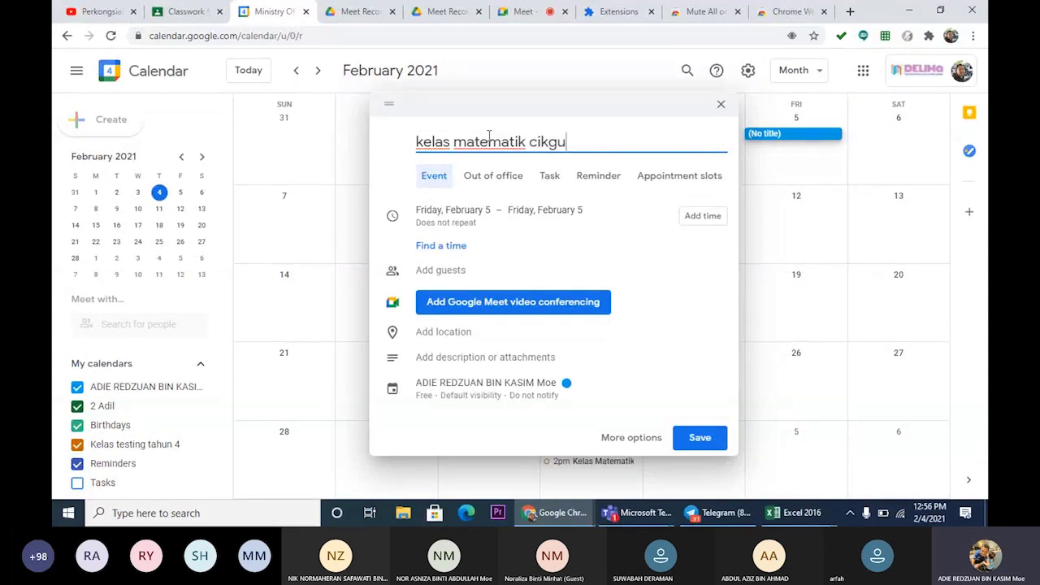
text( adie)
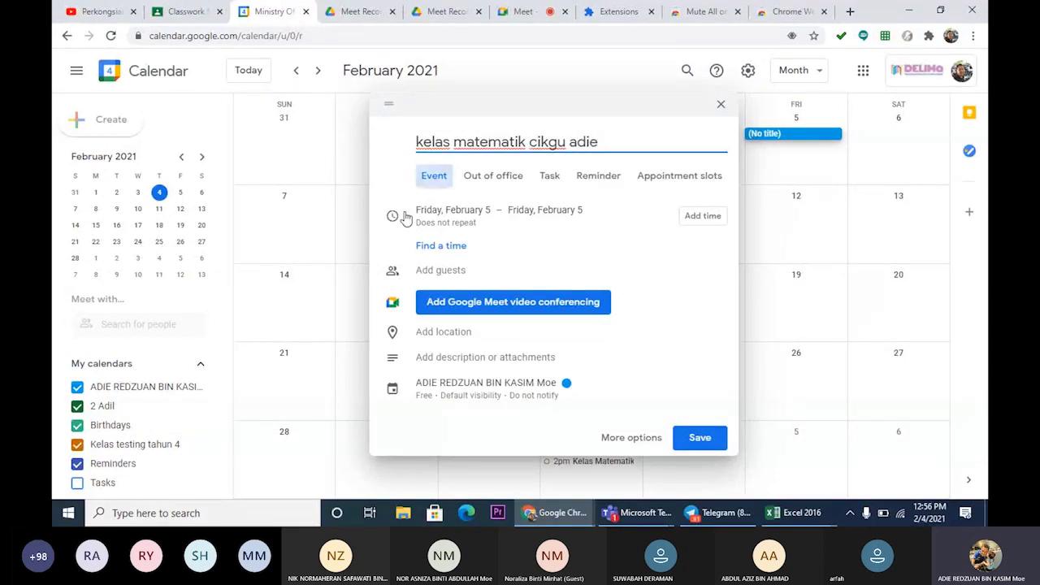
Schedule the event on February 5 as a timed event starting at 8:00am, repeating weekly on Friday.
click(467, 211)
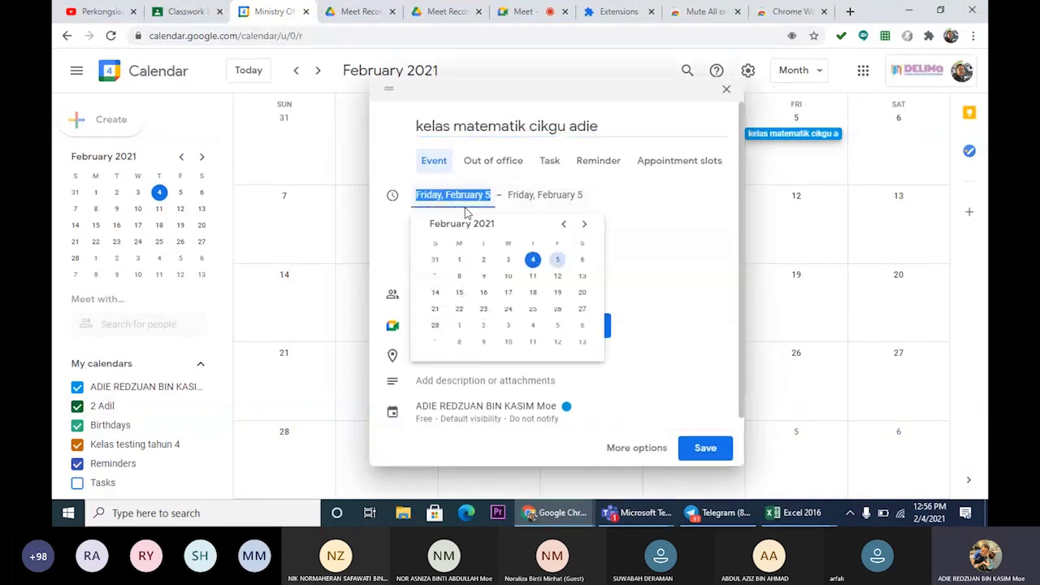
click(557, 260)
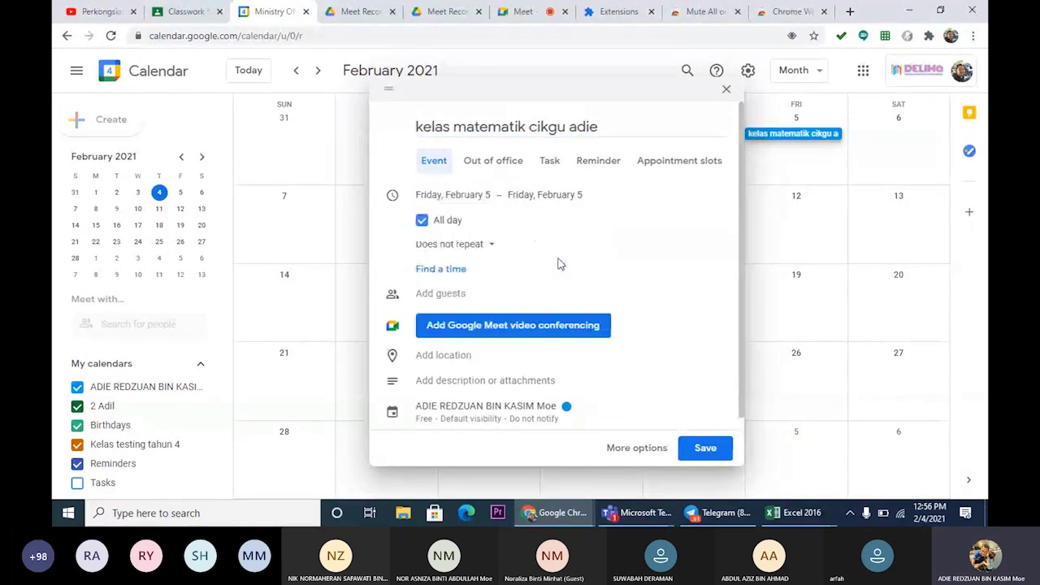
click(417, 220)
click(535, 196)
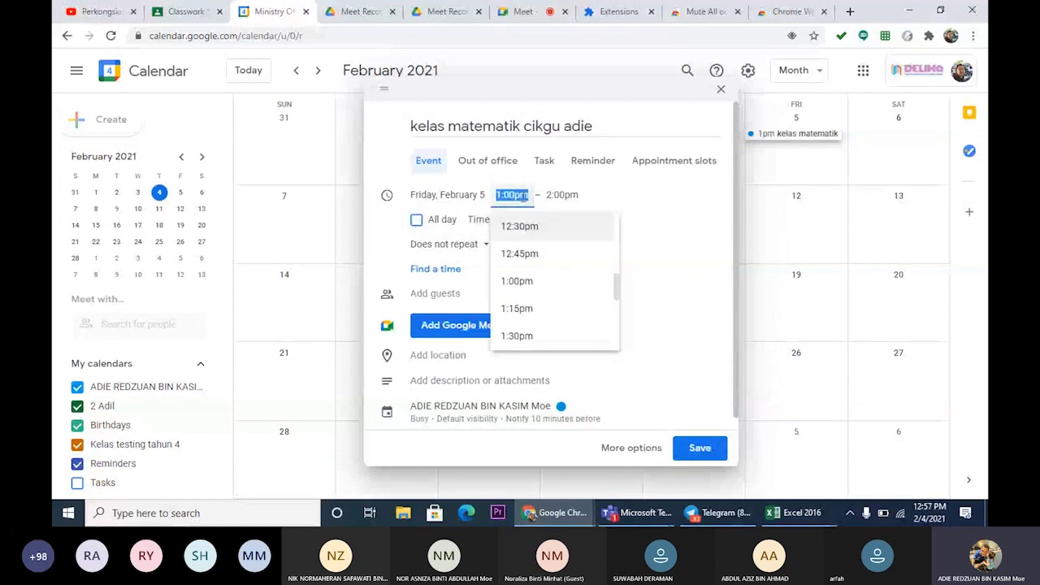
drag(619, 296, 618, 262)
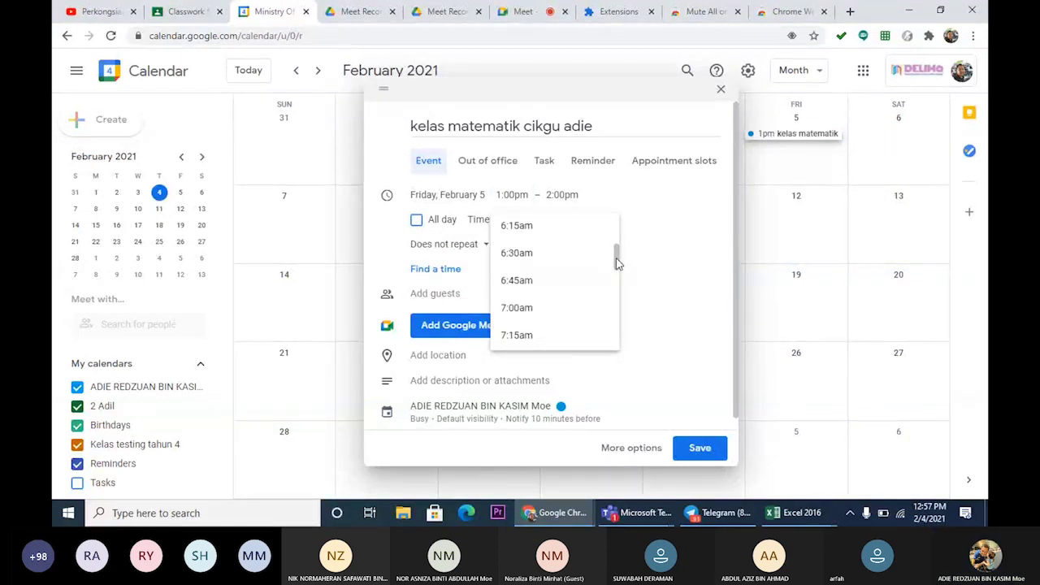
scroll(618, 274, down, 2)
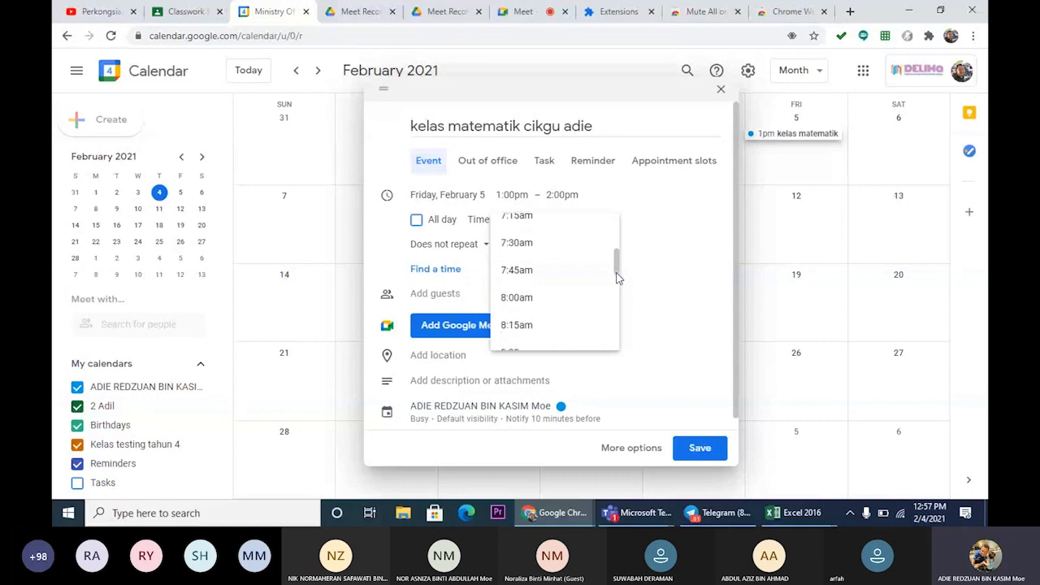
click(540, 301)
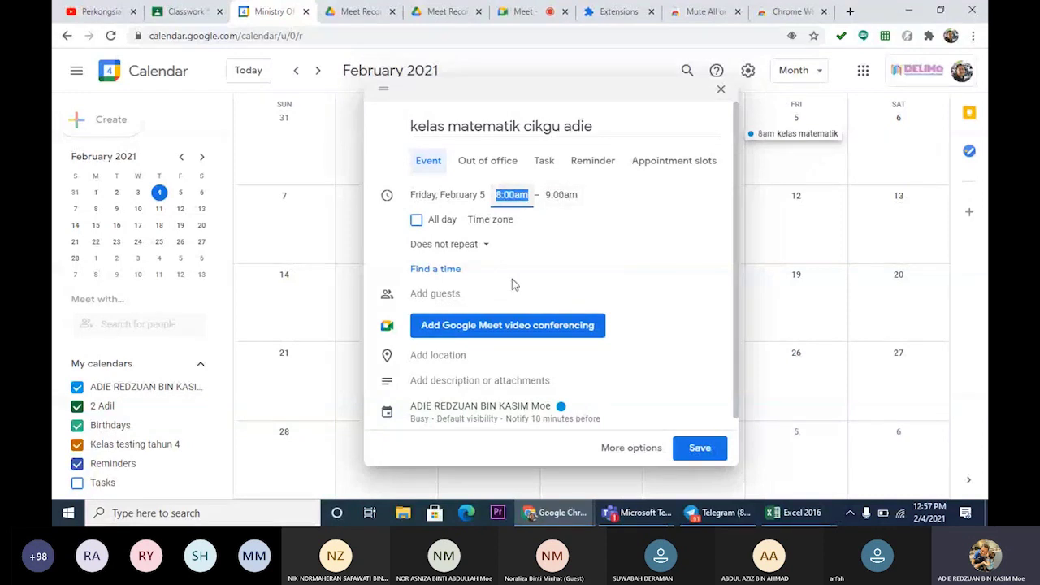
click(485, 248)
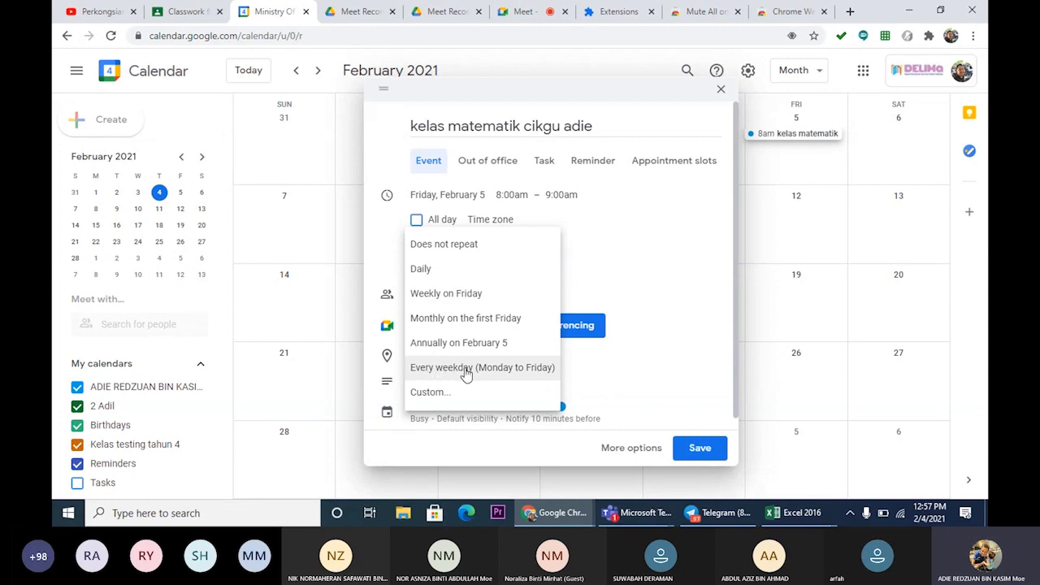
click(463, 298)
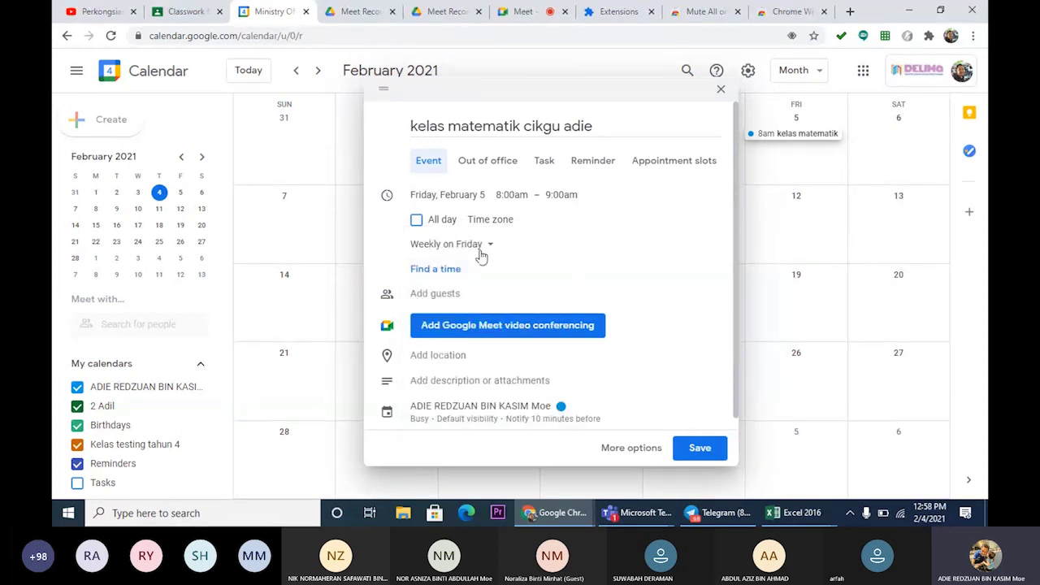
click(449, 297)
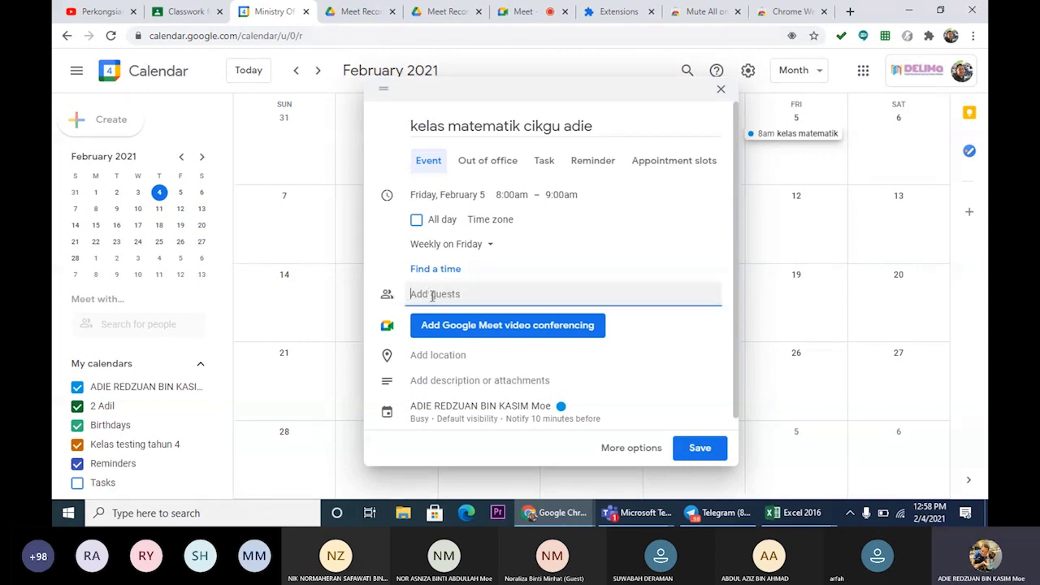
click(392, 301)
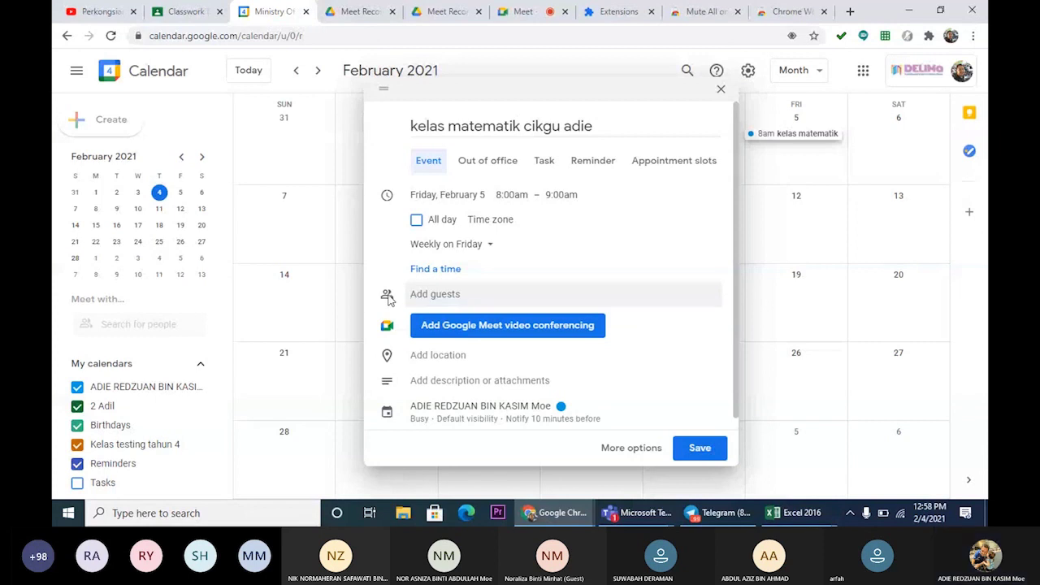
click(443, 293)
text(f)
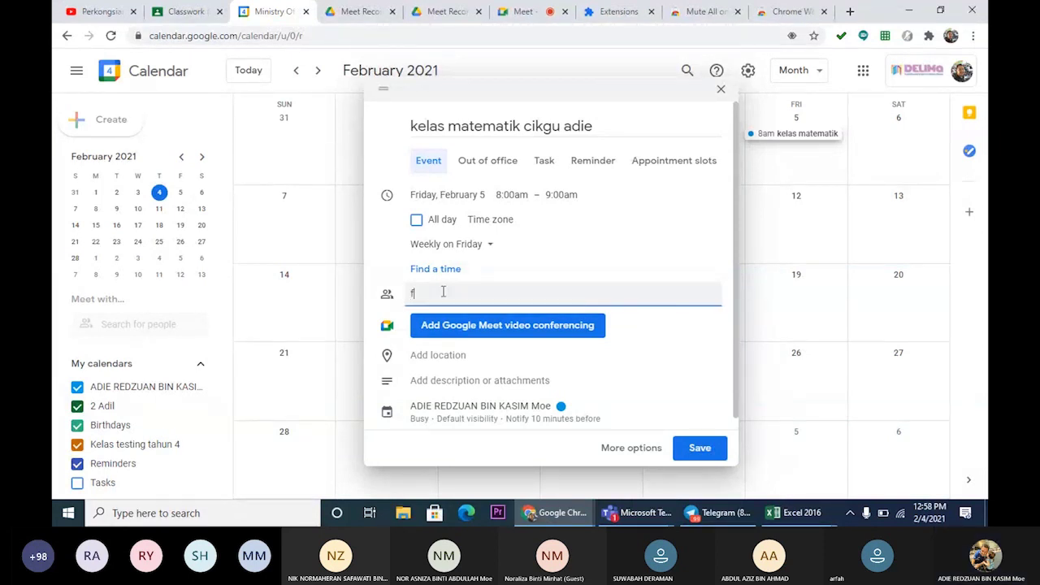
key(BackSpace)
text(t)
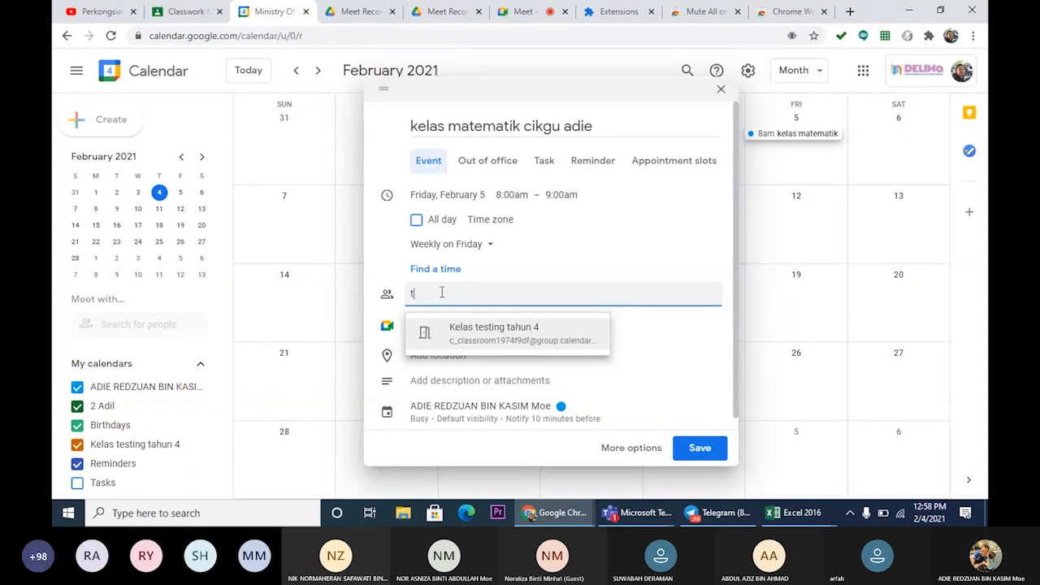
key(BackSpace)
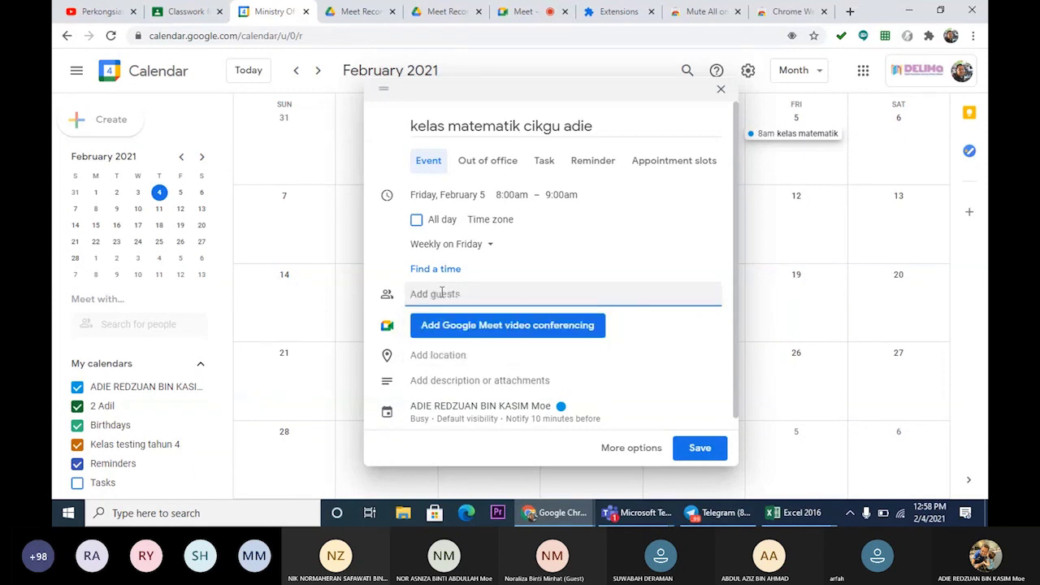
Look through the list of classes taught in Google Classroom and return to the calendar event being created.
click(178, 18)
click(77, 76)
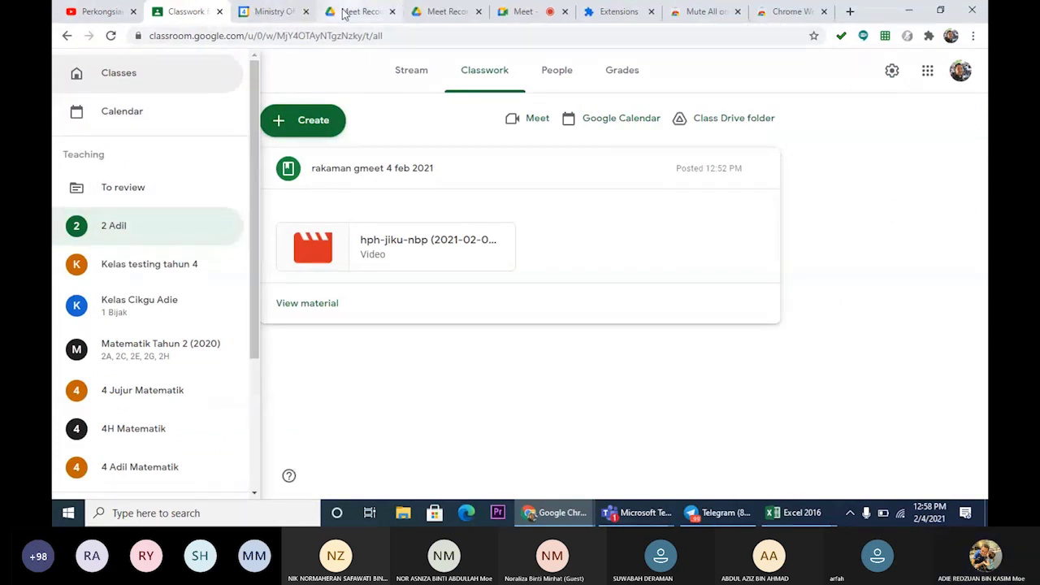
click(272, 12)
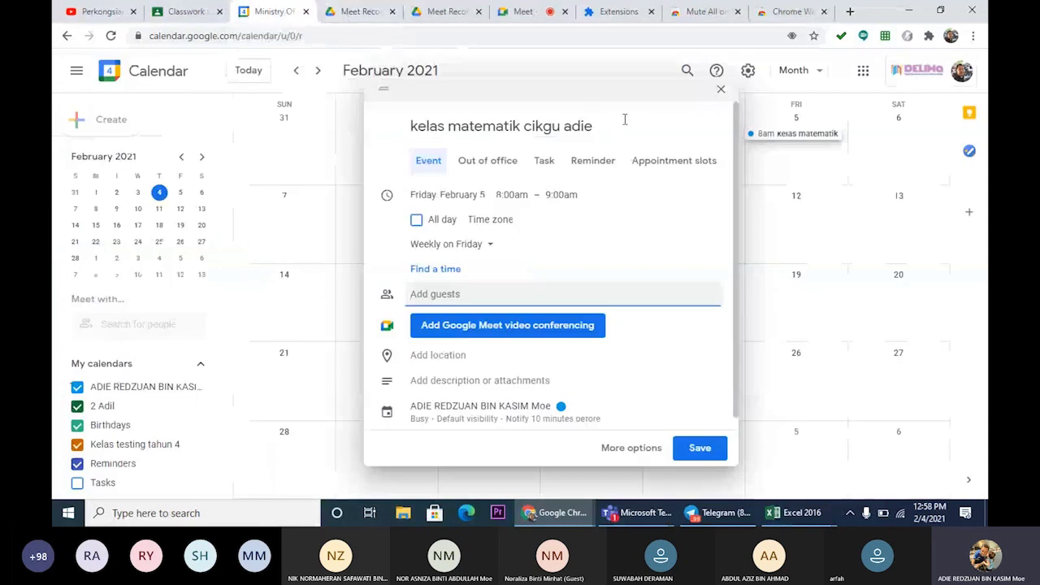
text(4)
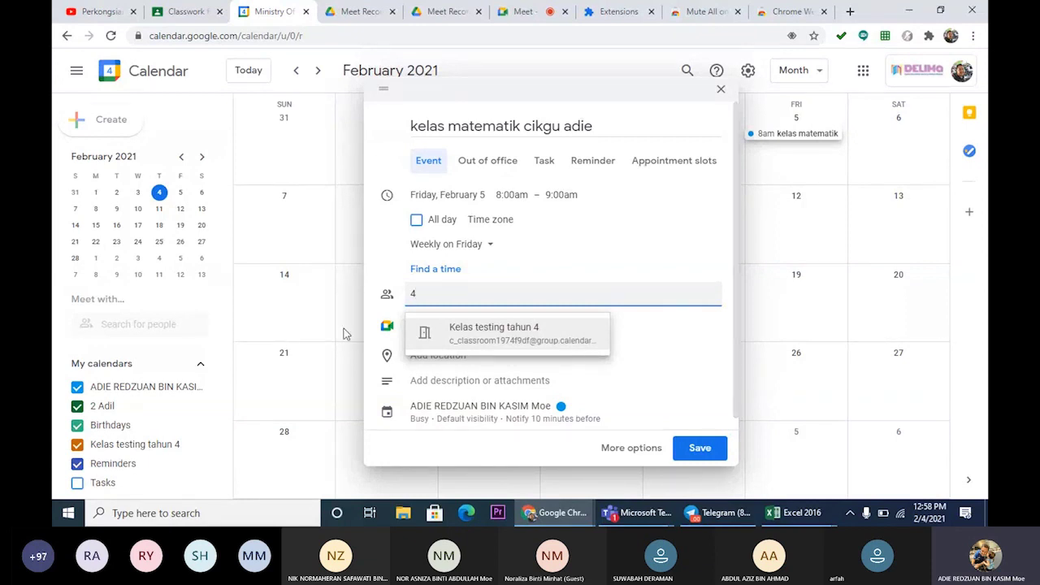
double_click(452, 297)
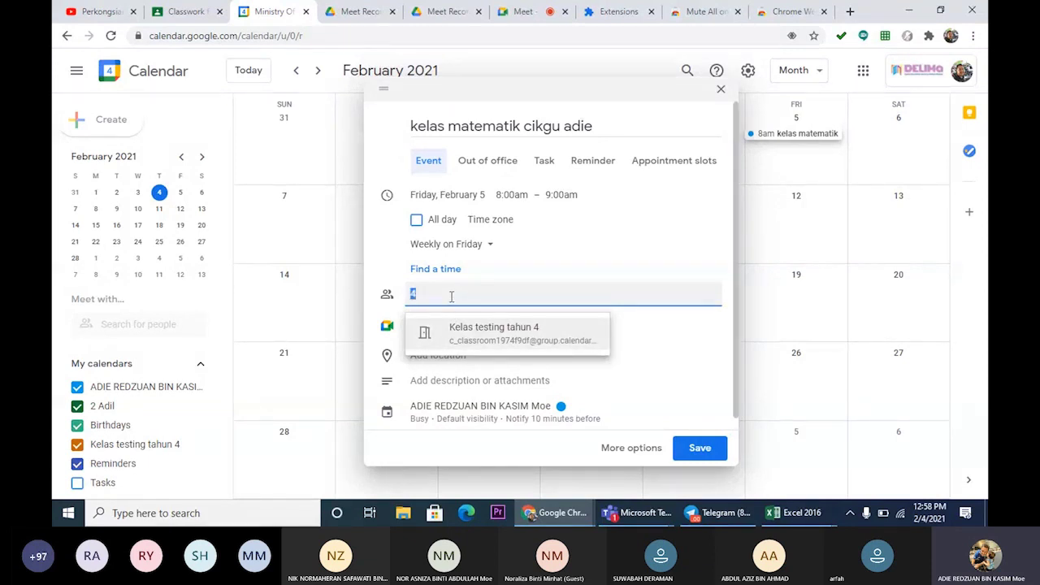
key(BackSpace)
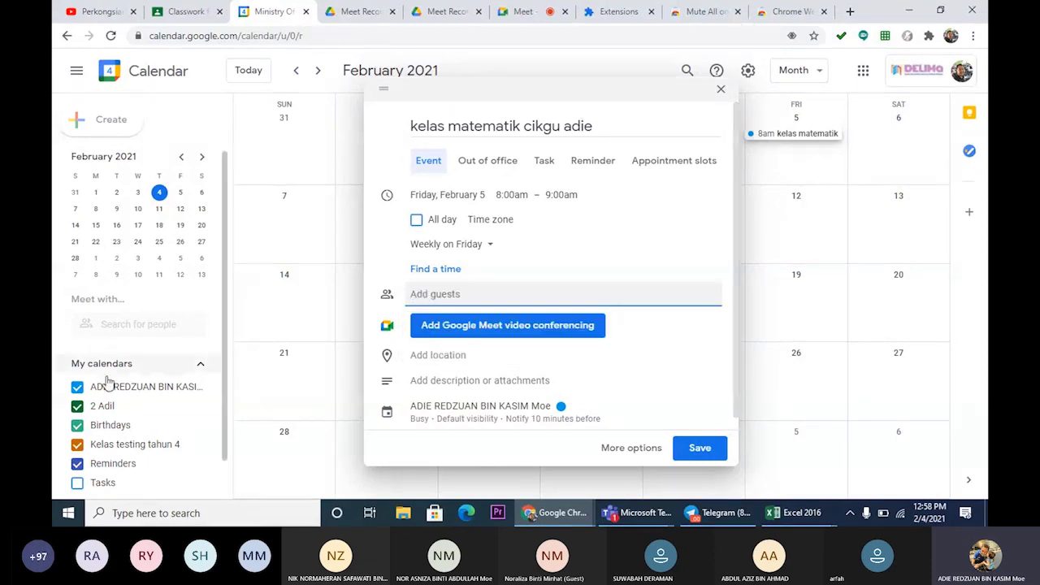
Examine the entries under My calendars and Other calendars to check which class calendars are available for the event.
drag(226, 386, 226, 424)
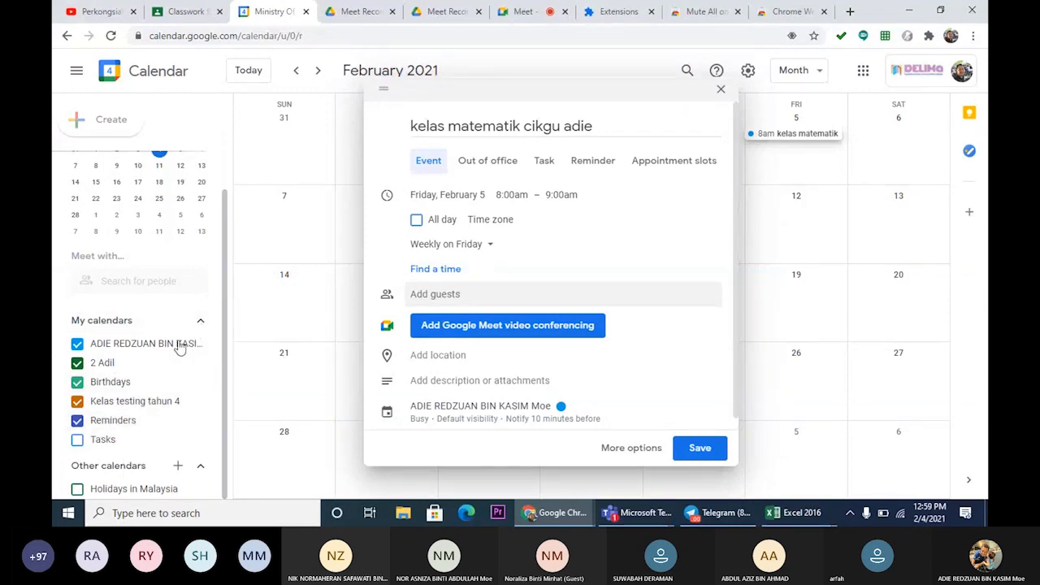
click(77, 344)
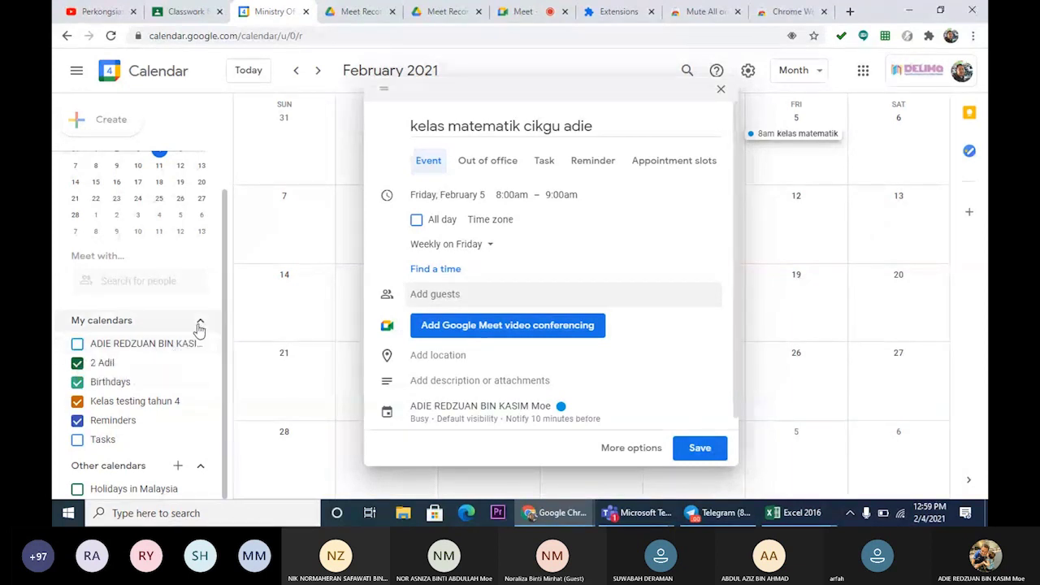
click(162, 347)
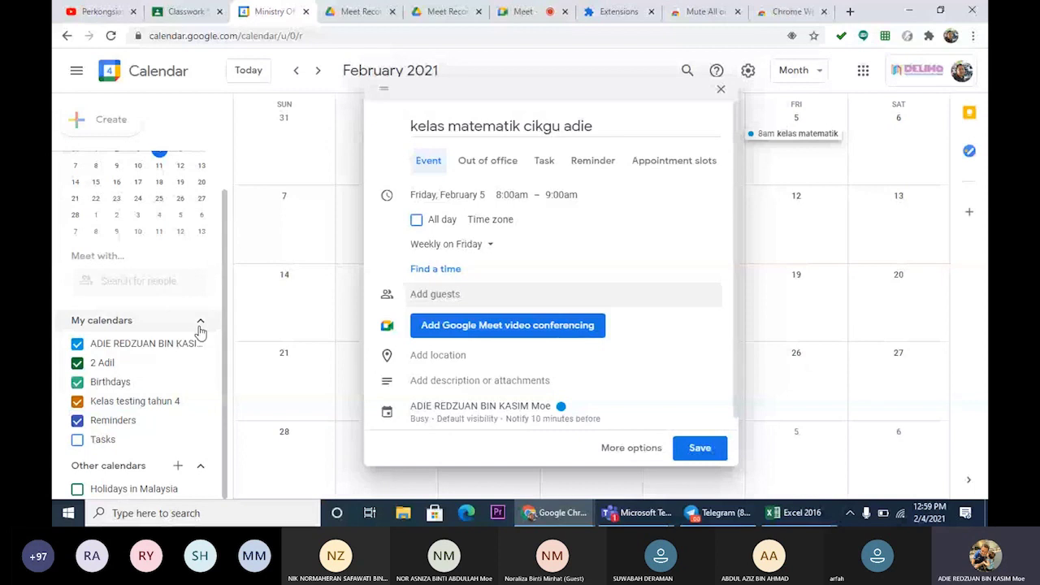
click(200, 324)
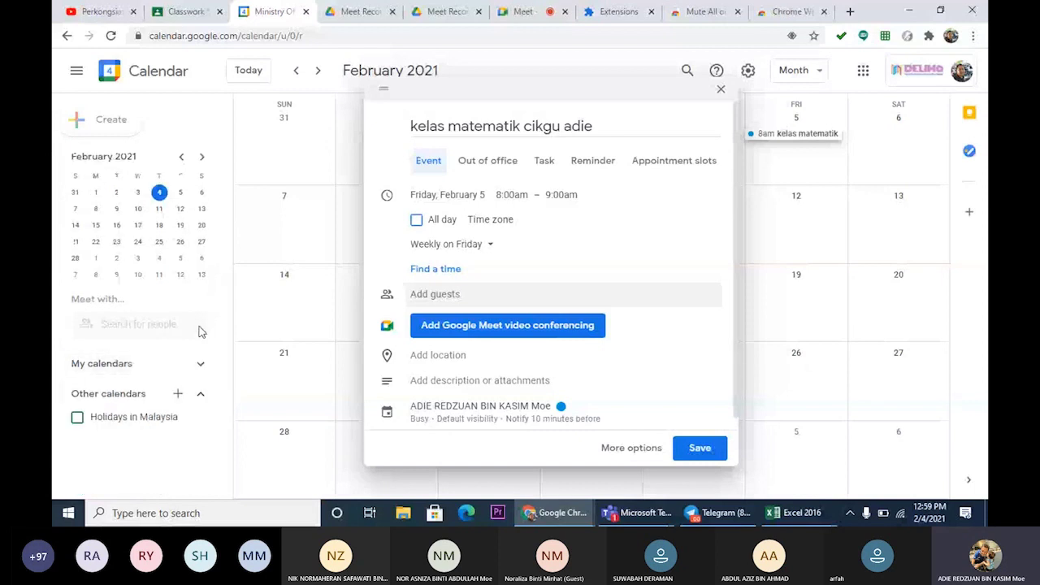
click(176, 400)
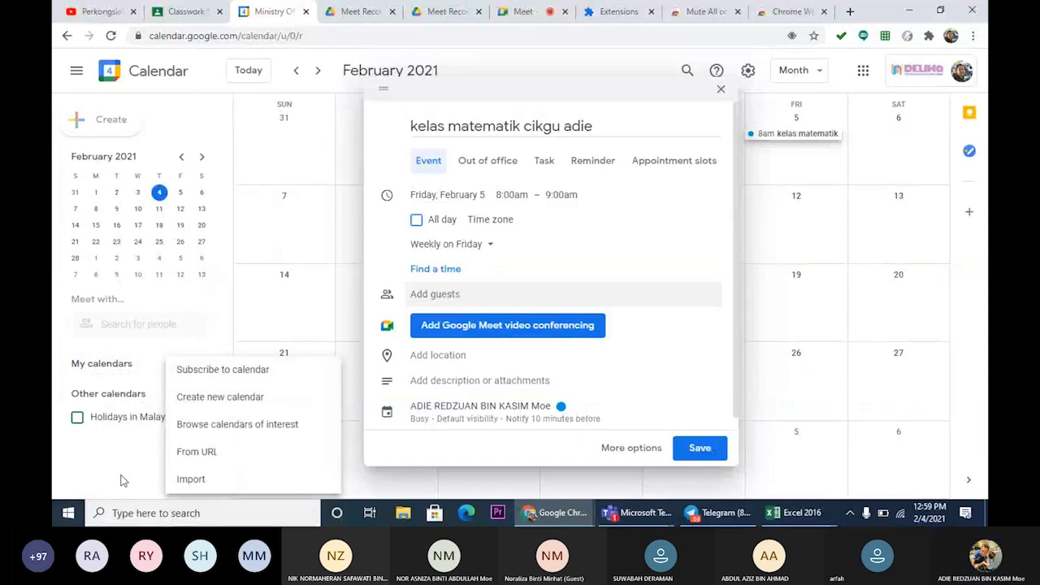
click(120, 481)
click(179, 367)
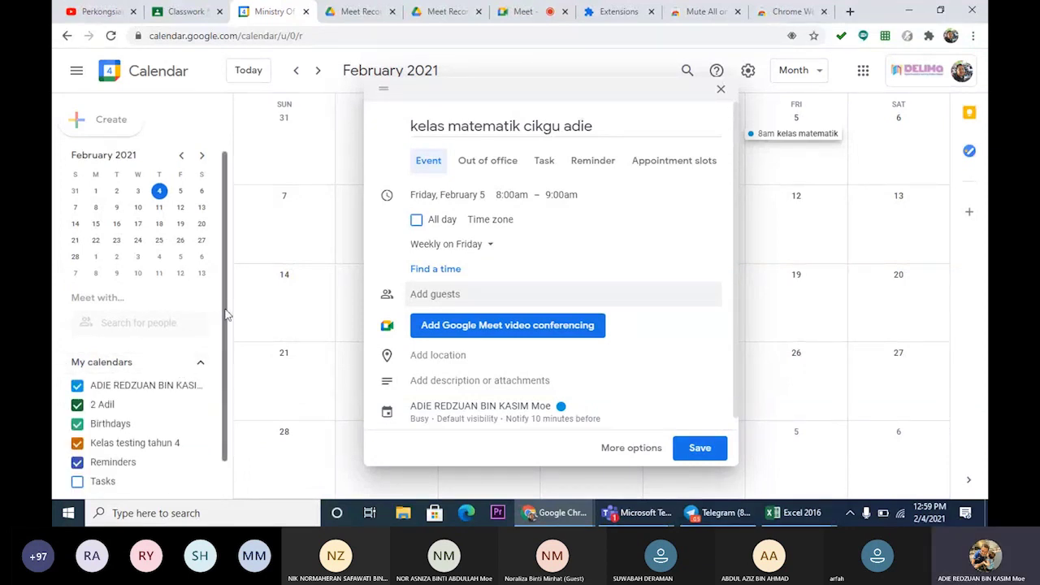
scroll(225, 317, down, 1)
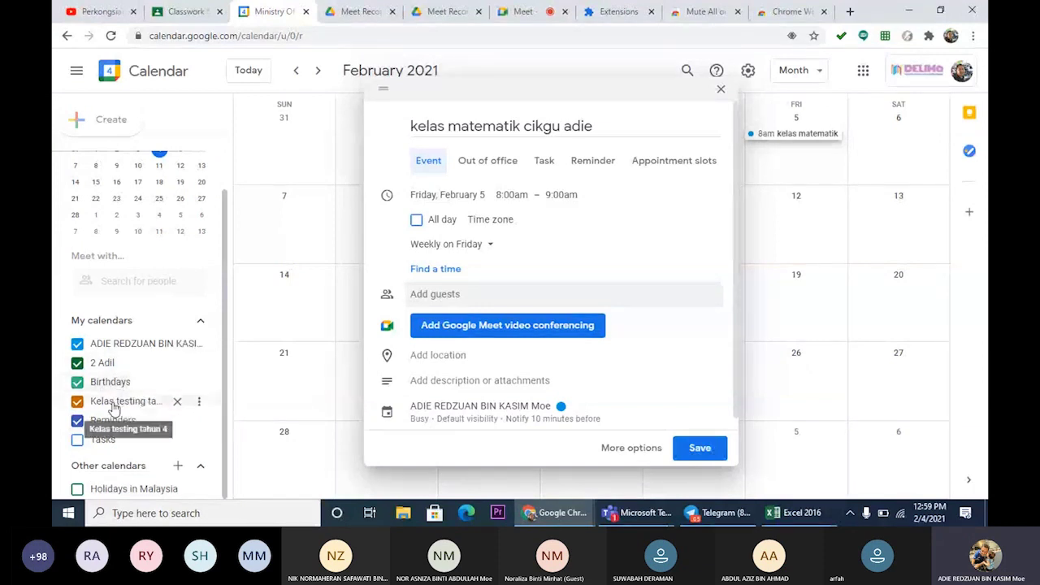
Compare the calendar list with the classes taught in Google Classroom, and return to the event being created.
click(177, 14)
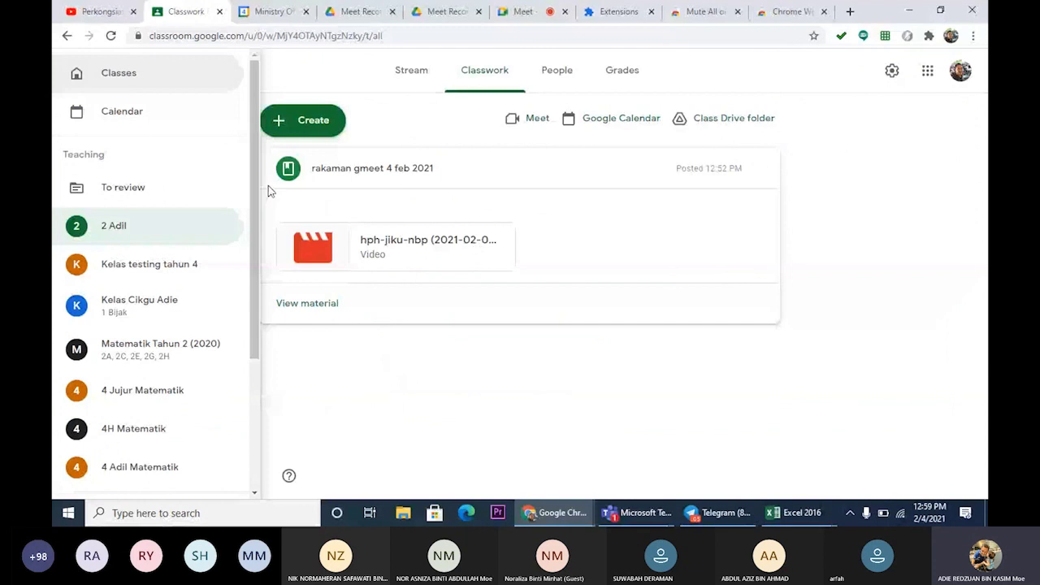
scroll(172, 203, down, 2)
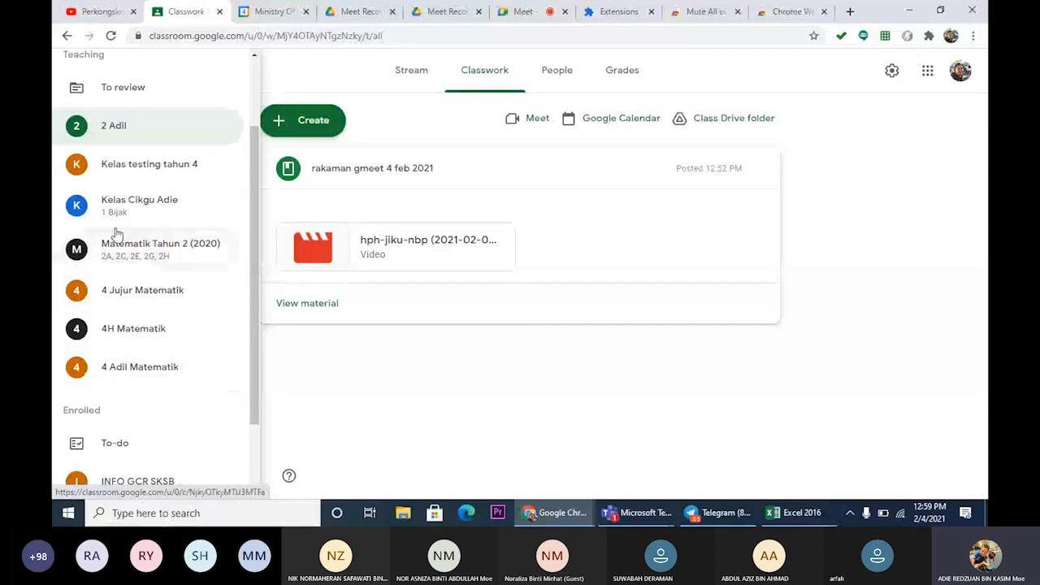
click(265, 11)
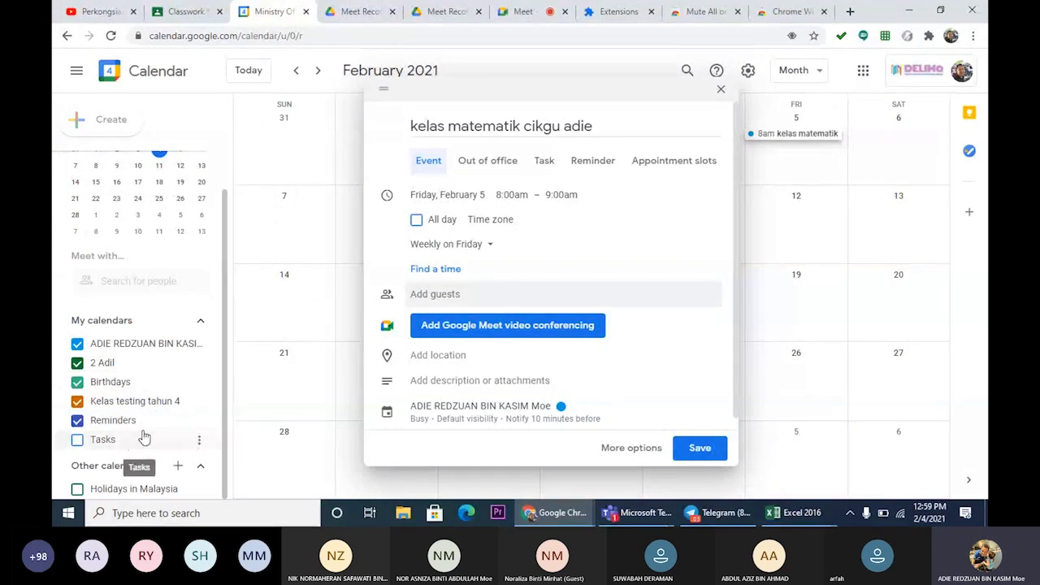
Add the class Kelas testing tahun 4 as a guest of the event and dismiss the scheduling tip.
click(441, 294)
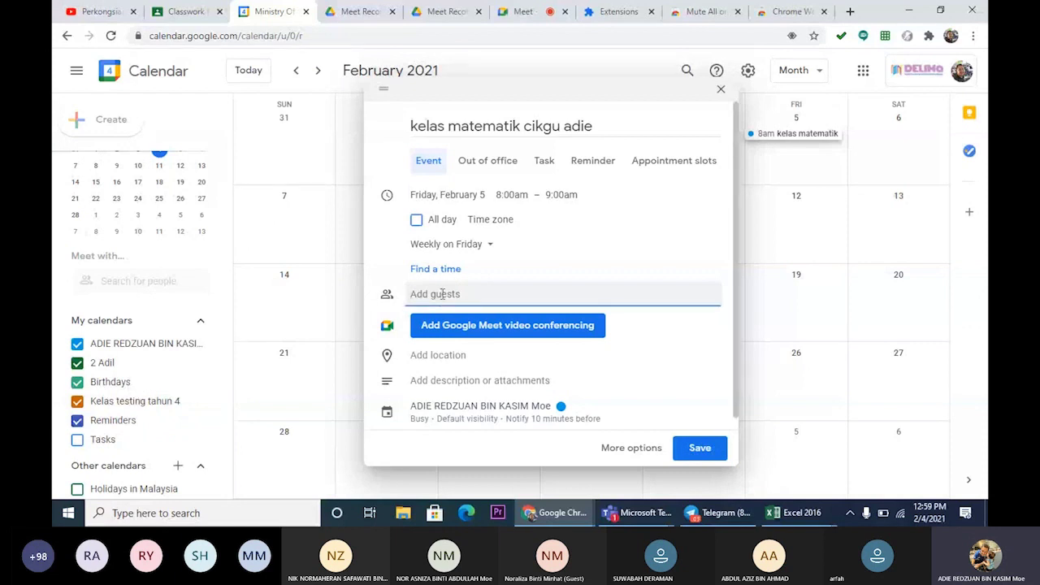
text(4)
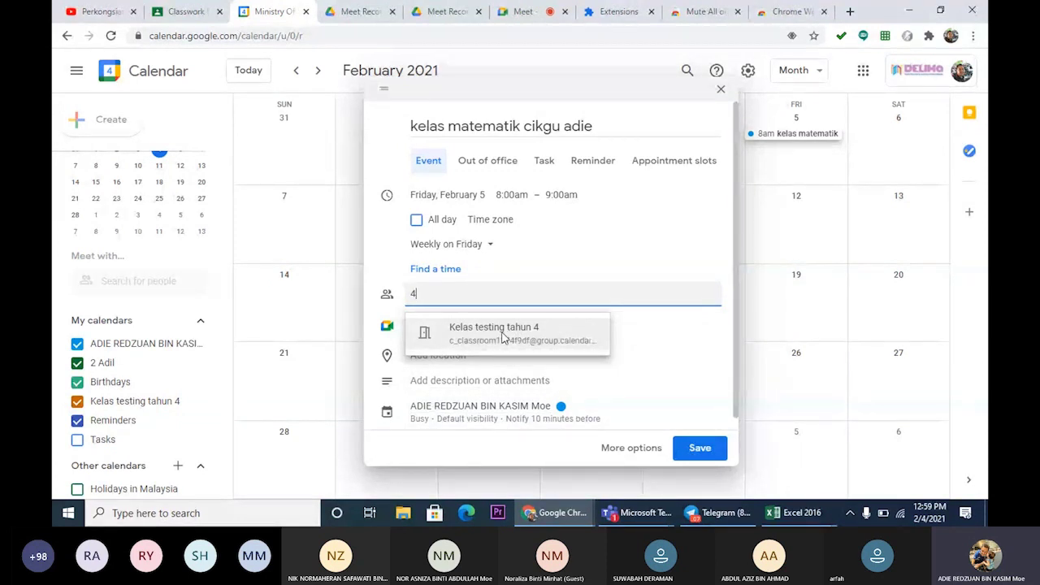
click(504, 335)
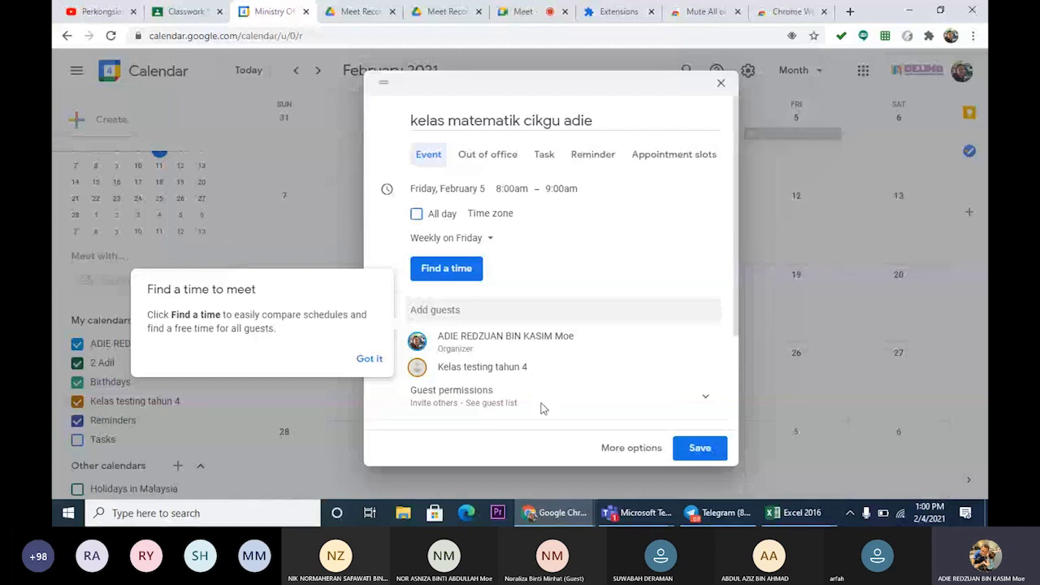
click(369, 360)
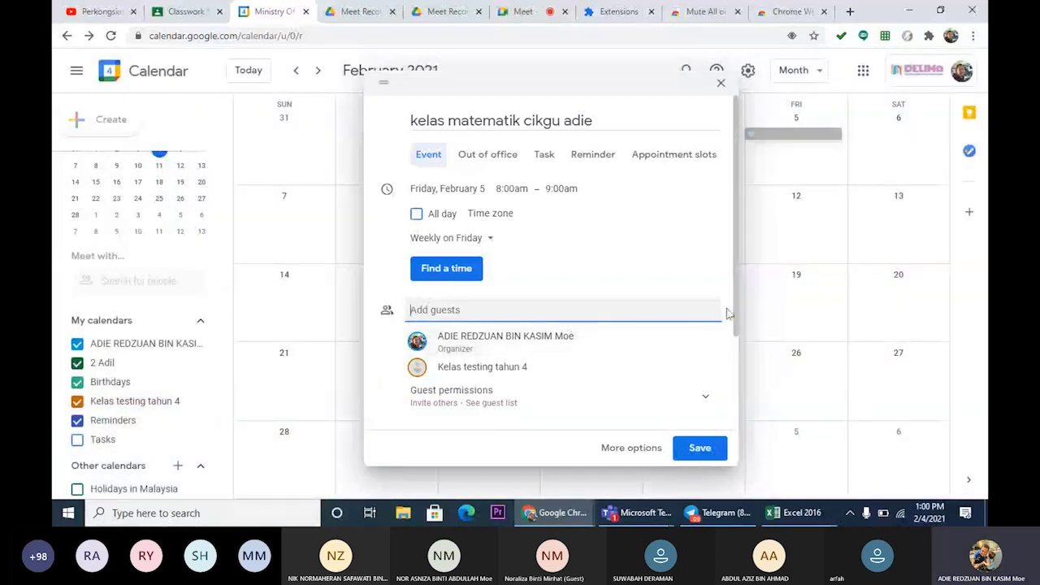
Add Google Meet video conferencing to the event, and save it with invitation emails sent to the guests.
drag(739, 305, 735, 403)
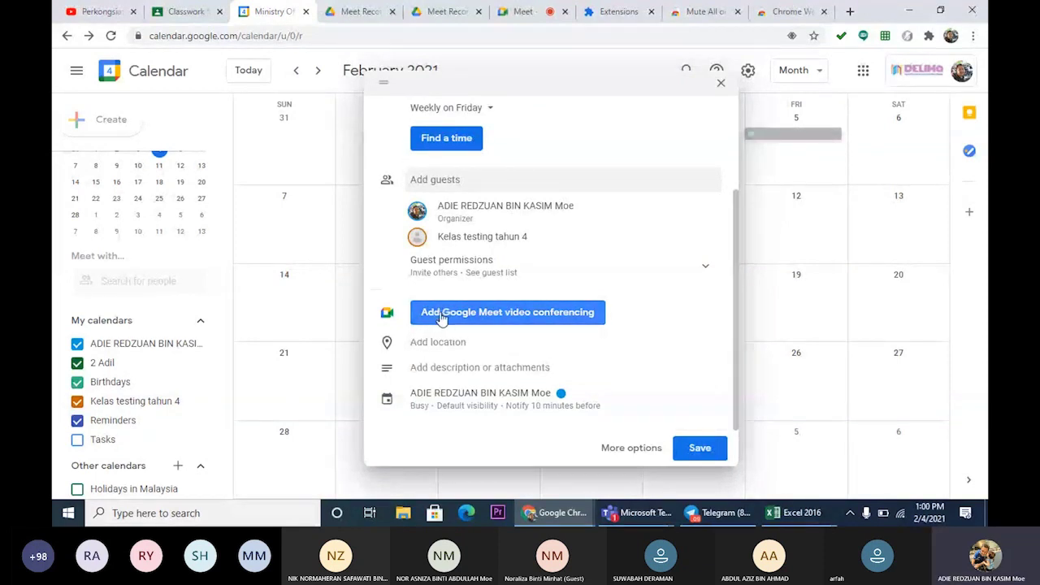
click(546, 318)
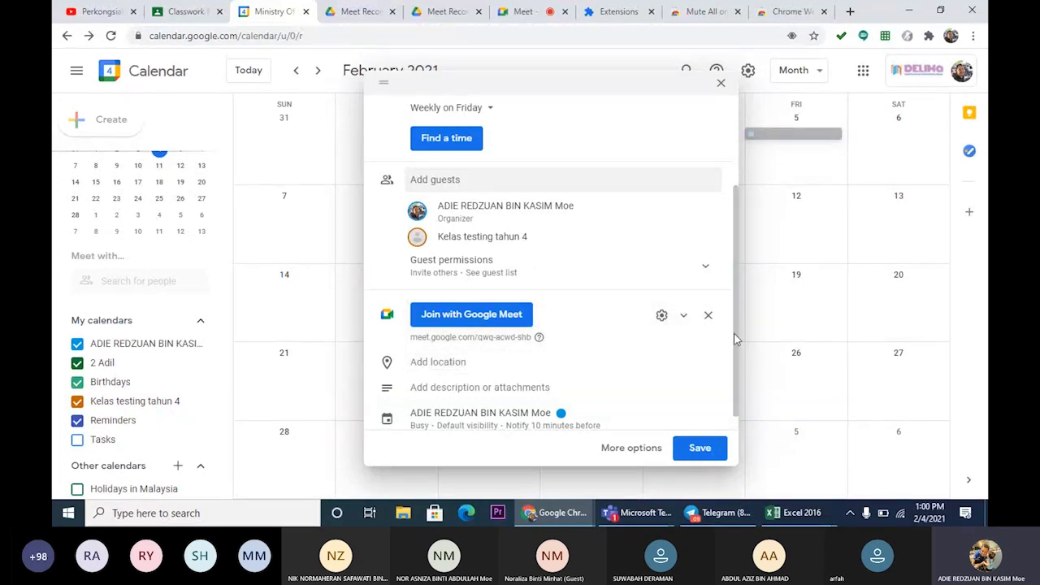
scroll(715, 391, down, 1)
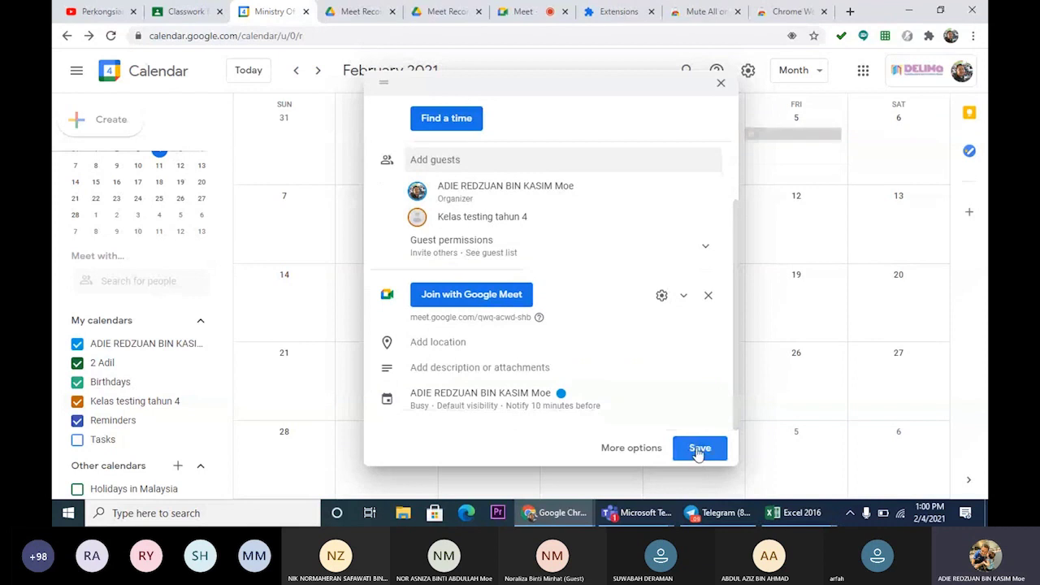
click(698, 452)
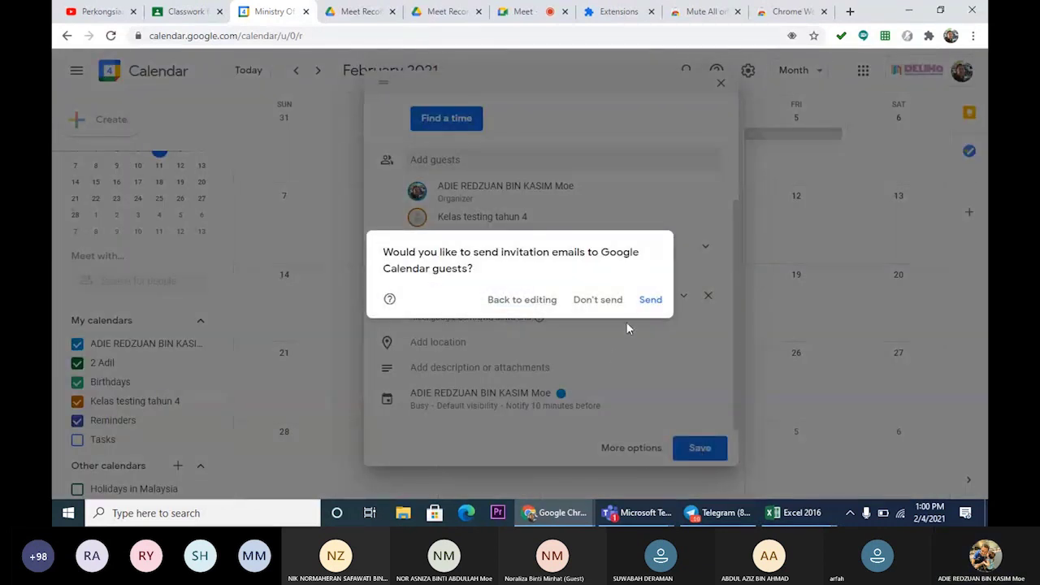
click(653, 300)
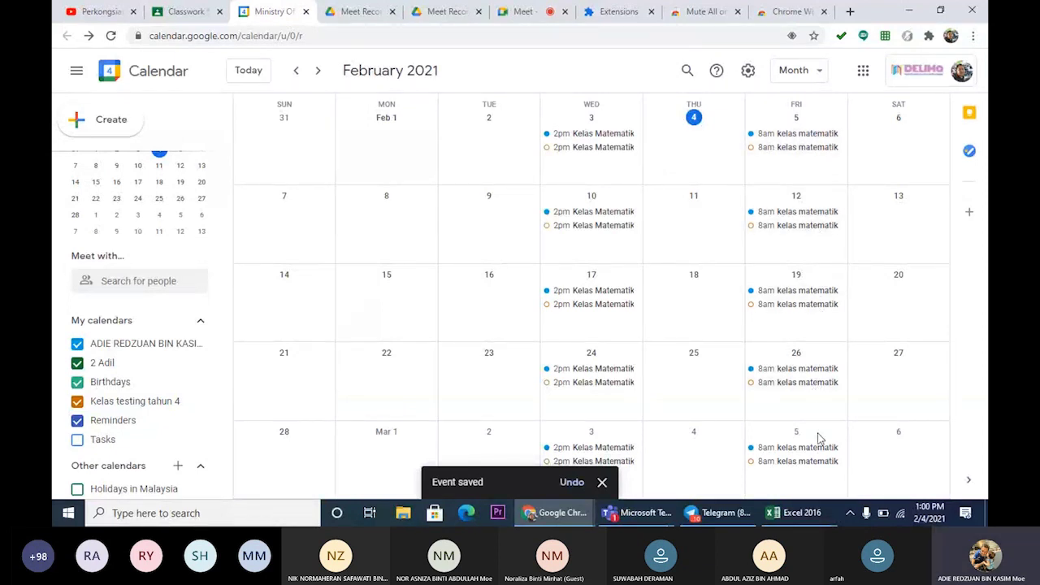
Move ahead to April 2021 and save an untitled all-day event on Friday, April 30.
scroll(819, 438, down, 2)
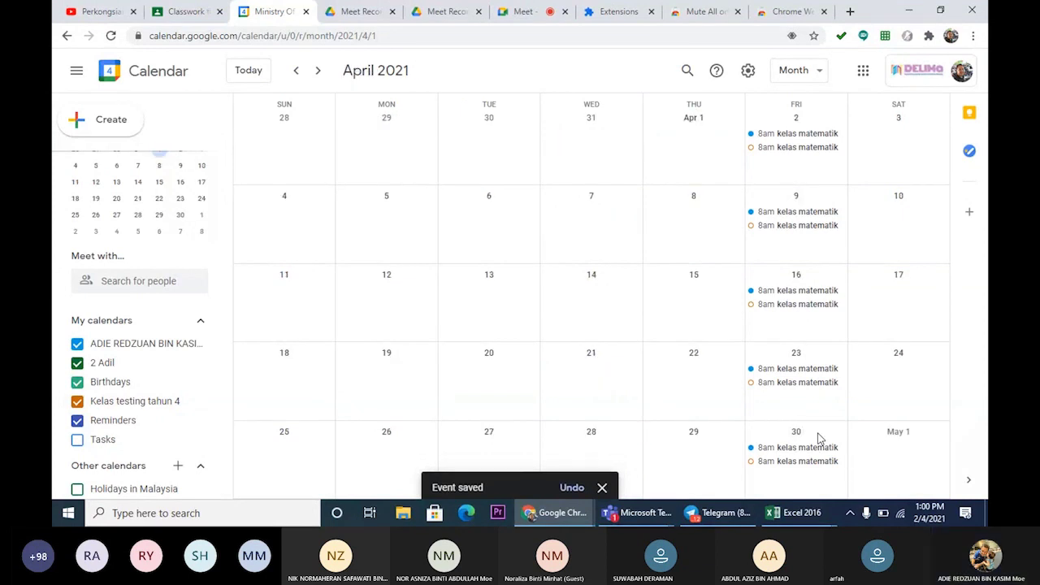
click(820, 423)
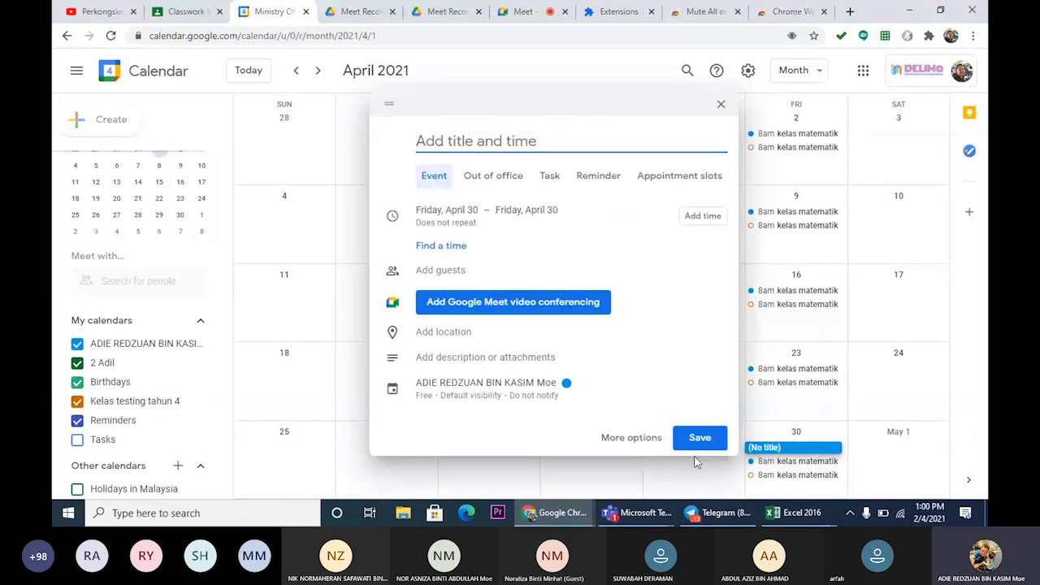
click(700, 438)
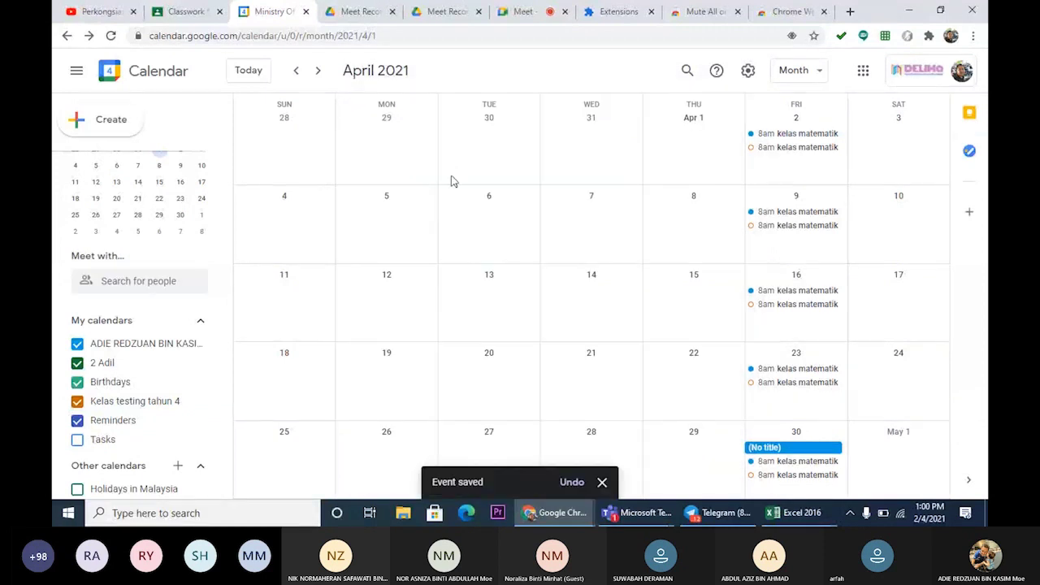
Switch to Google Classroom, open the class Kelas testing tahun 4 and look over its stream.
click(199, 14)
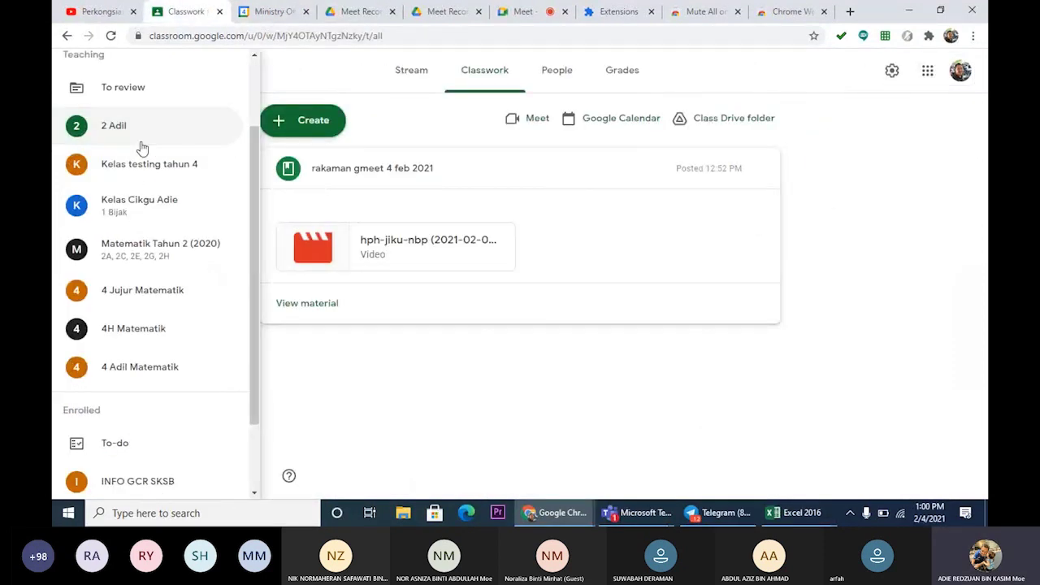
click(144, 172)
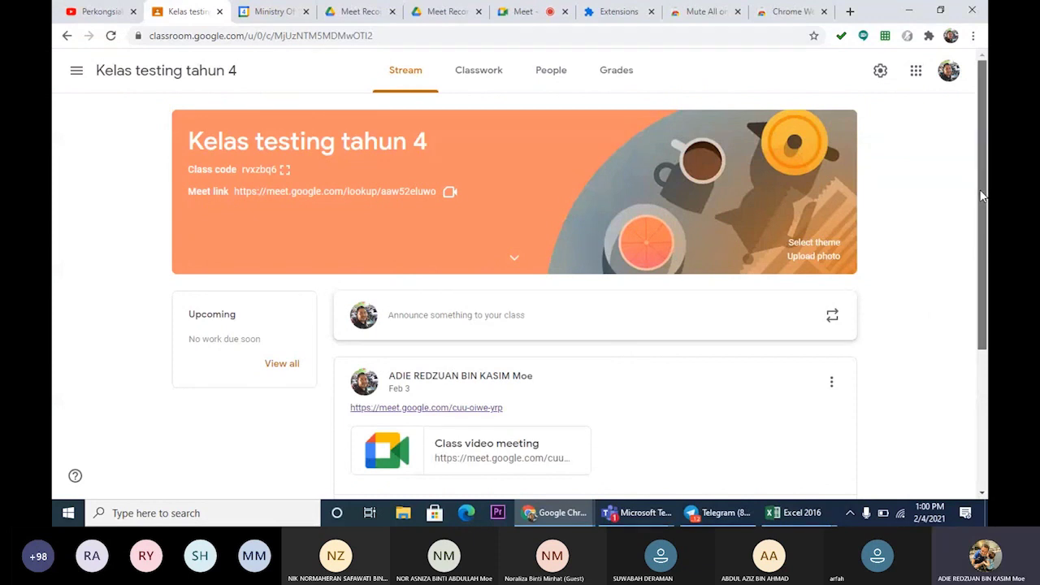
scroll(982, 195, down, 2)
scroll(983, 187, up, 3)
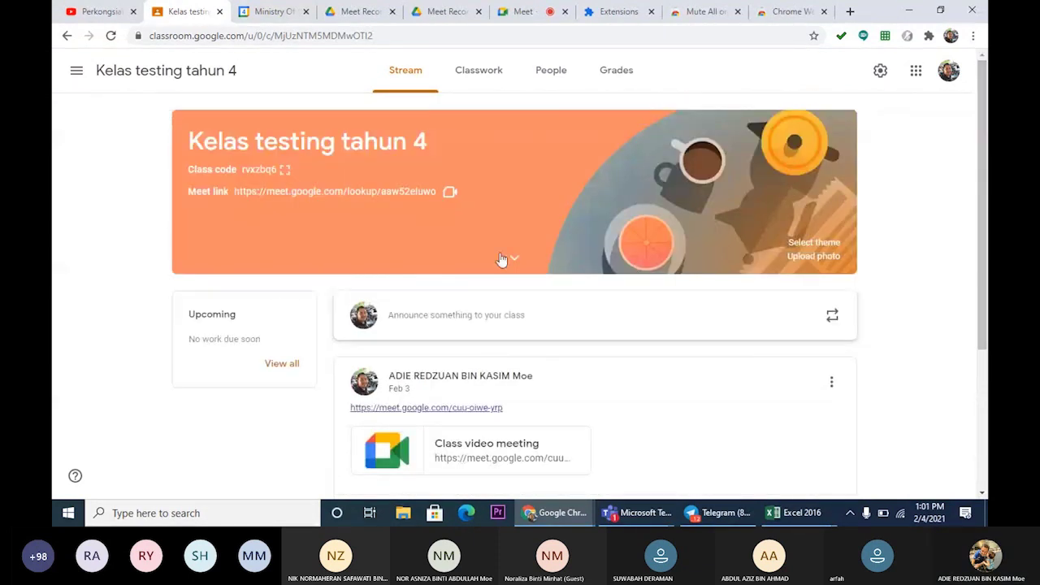
Open the Google Calendar of Kelas testing tahun 4 from its classwork page, and revisit the April 2021 calendar.
click(469, 73)
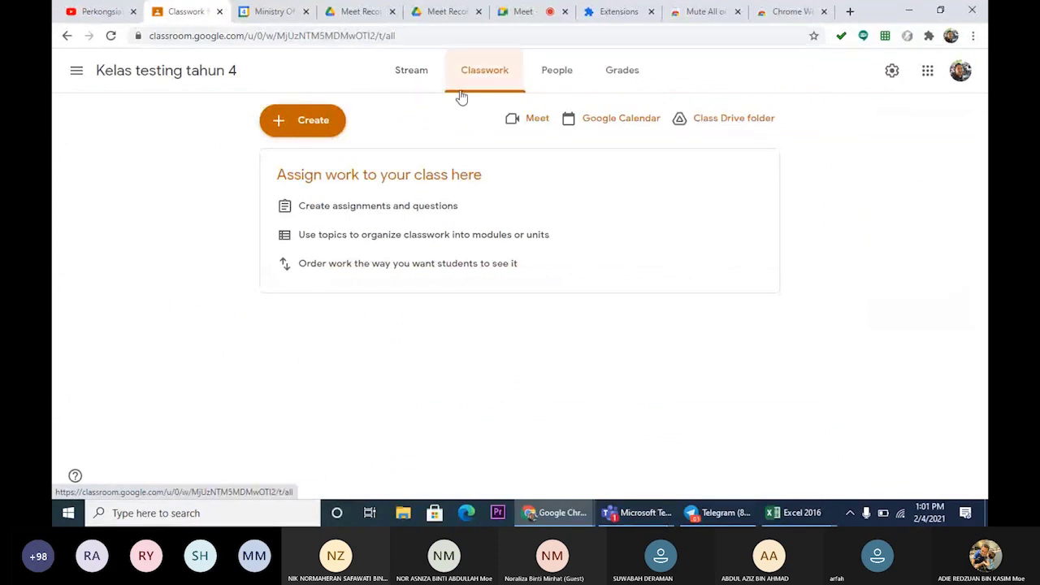
click(618, 122)
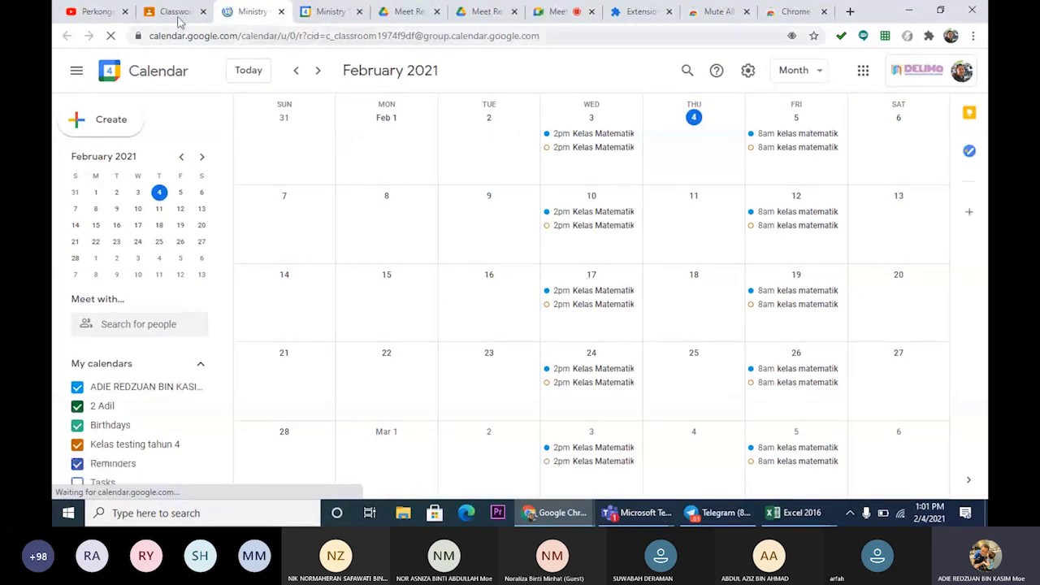
click(335, 10)
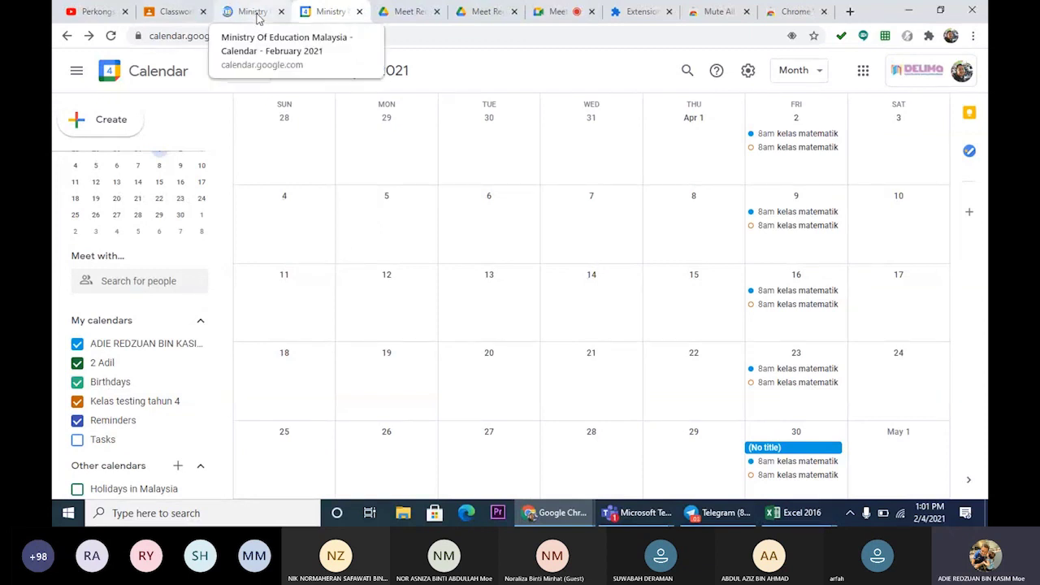
Return to Google Classroom and open the 2 Adil class from the overview of all classes.
click(176, 13)
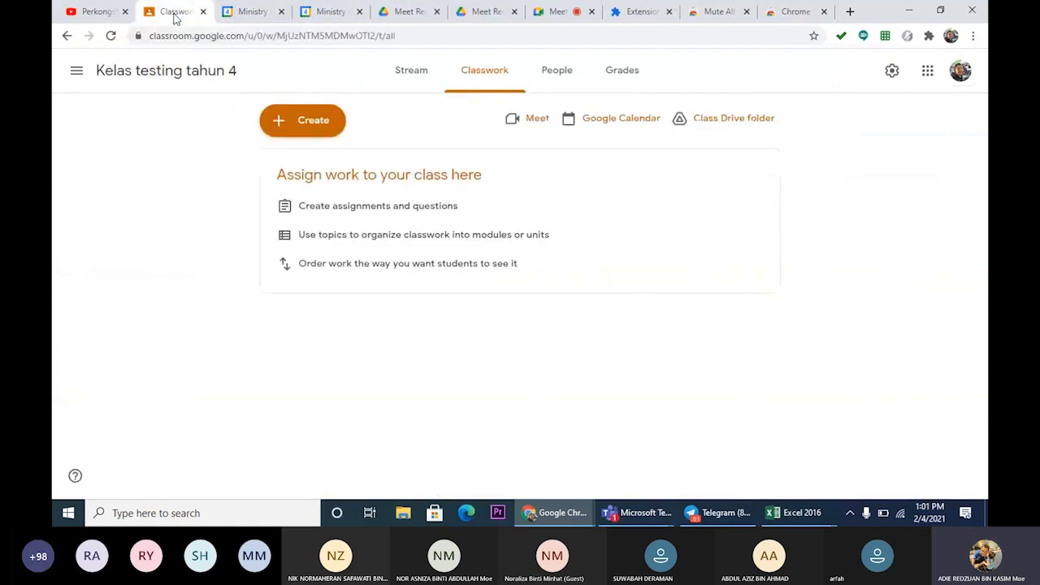
click(78, 74)
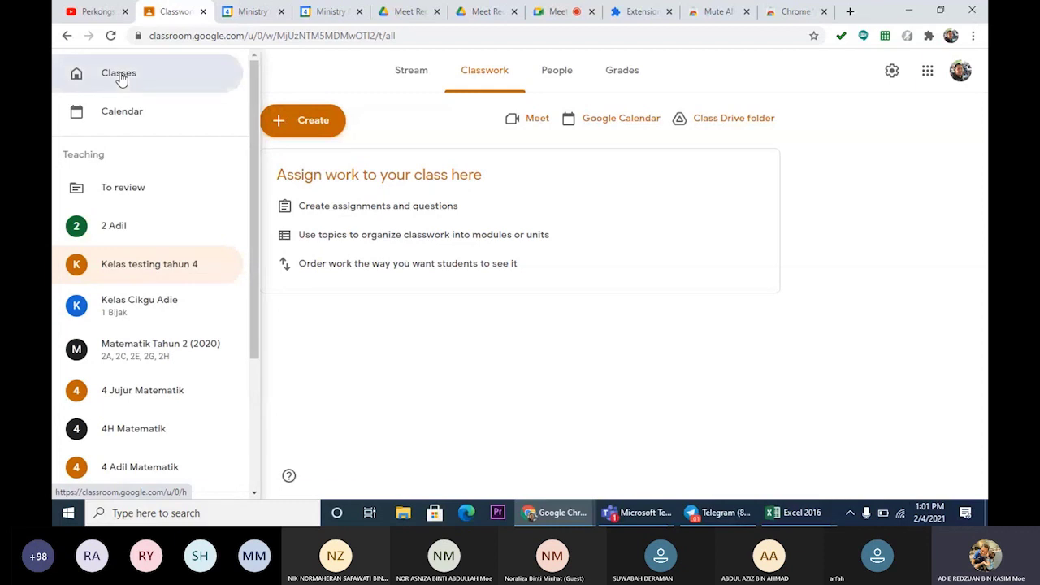
click(119, 75)
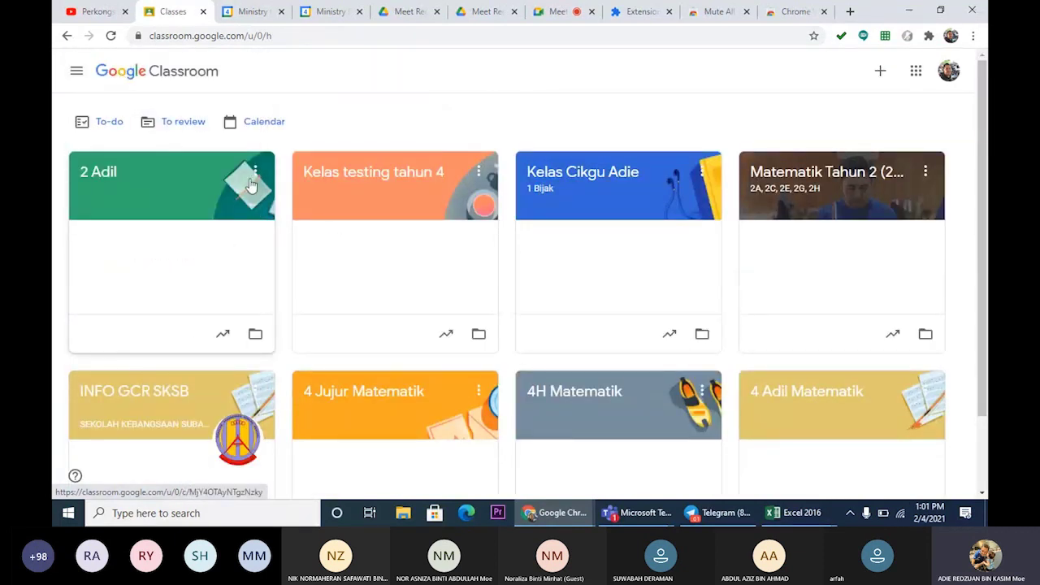
click(111, 174)
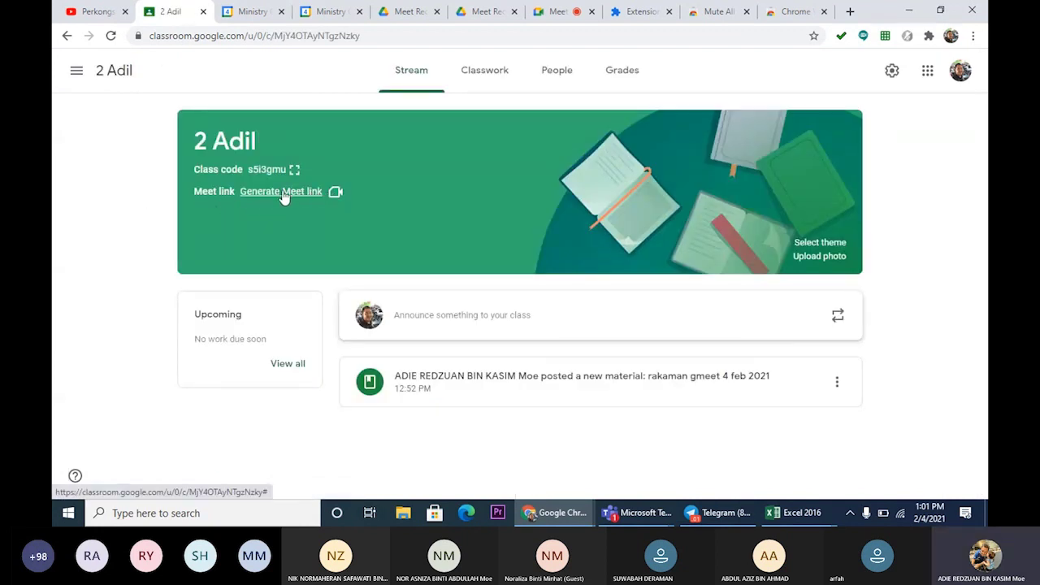
Open the 4 Jujur Matematik class and check the Meet link entry in its stream header.
click(77, 71)
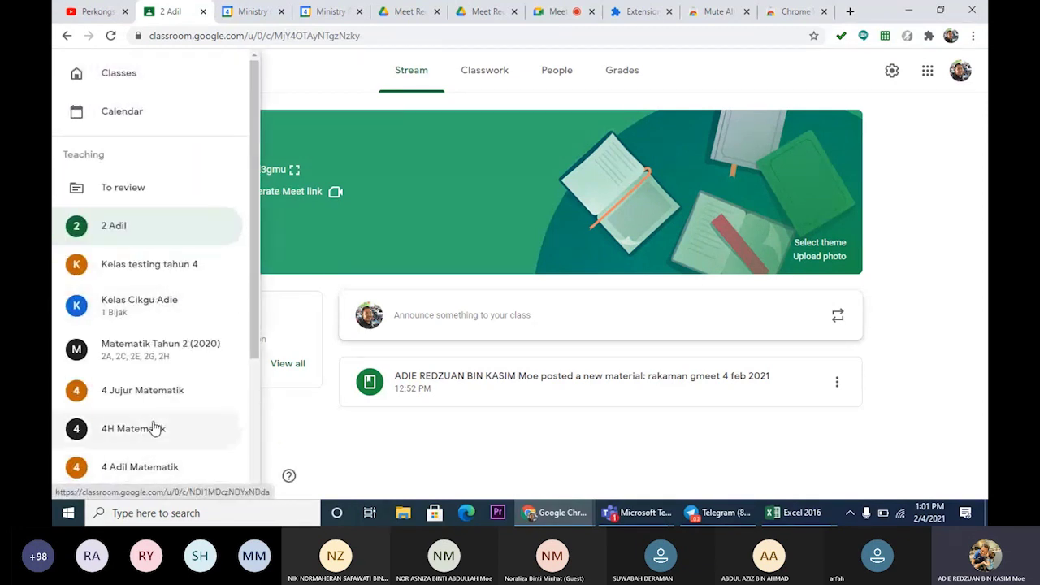
scroll(154, 428, down, 3)
scroll(154, 429, up, 2)
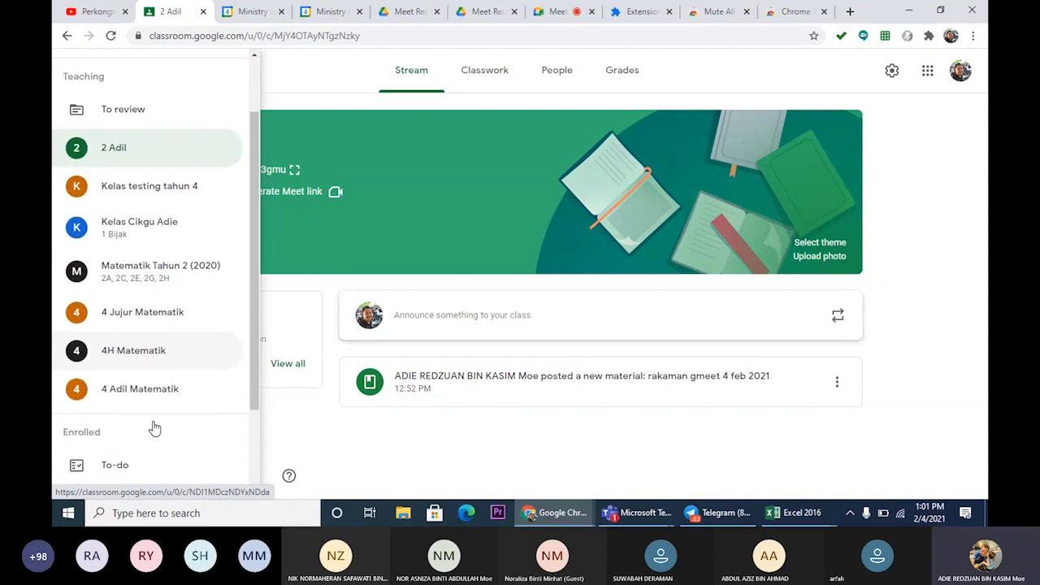
click(143, 314)
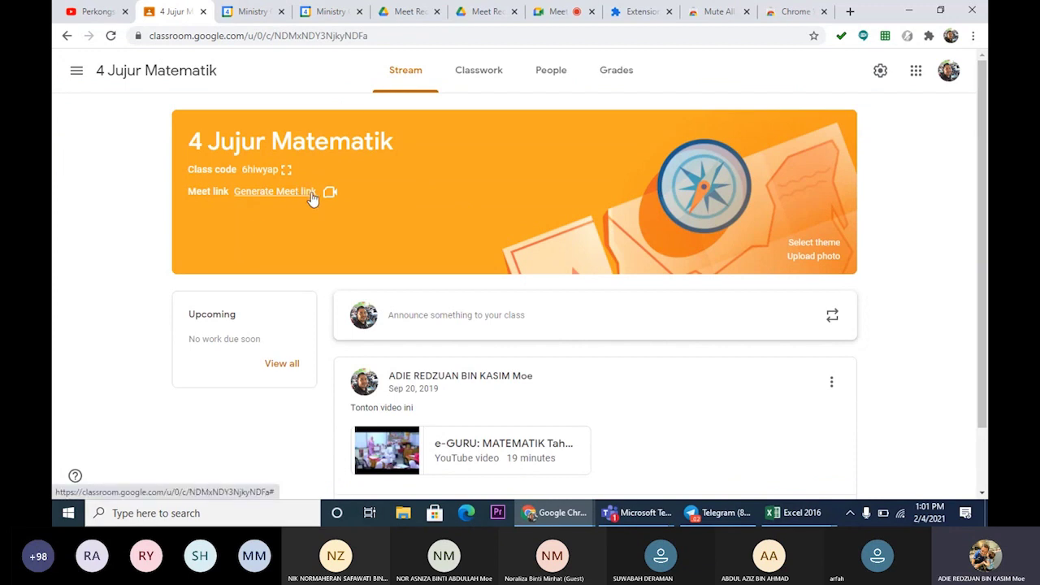
Check the Meet link in the Kelas testing tahun 4 header, and return to the 2 Adil class.
click(73, 72)
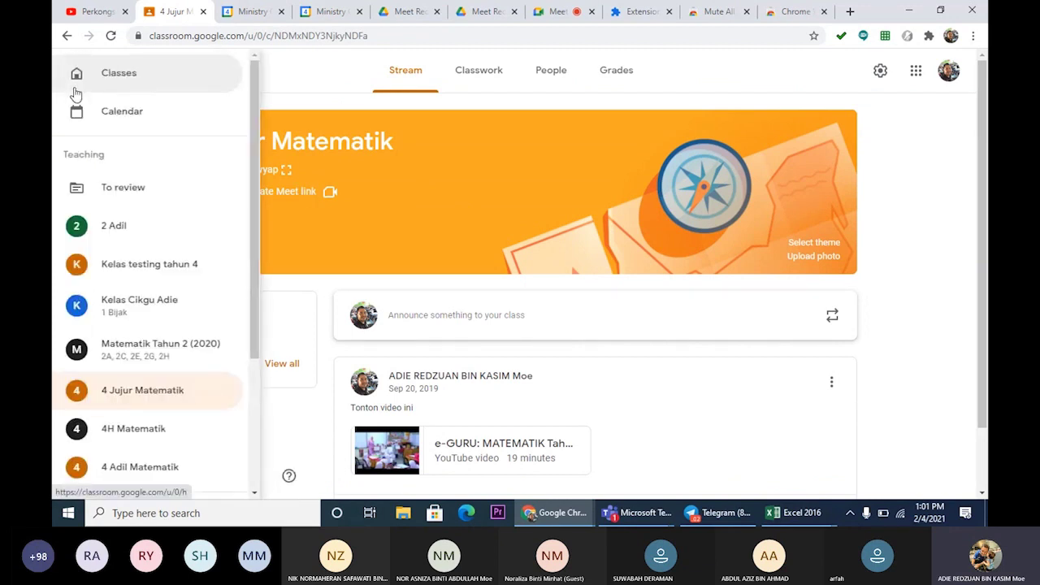
click(155, 268)
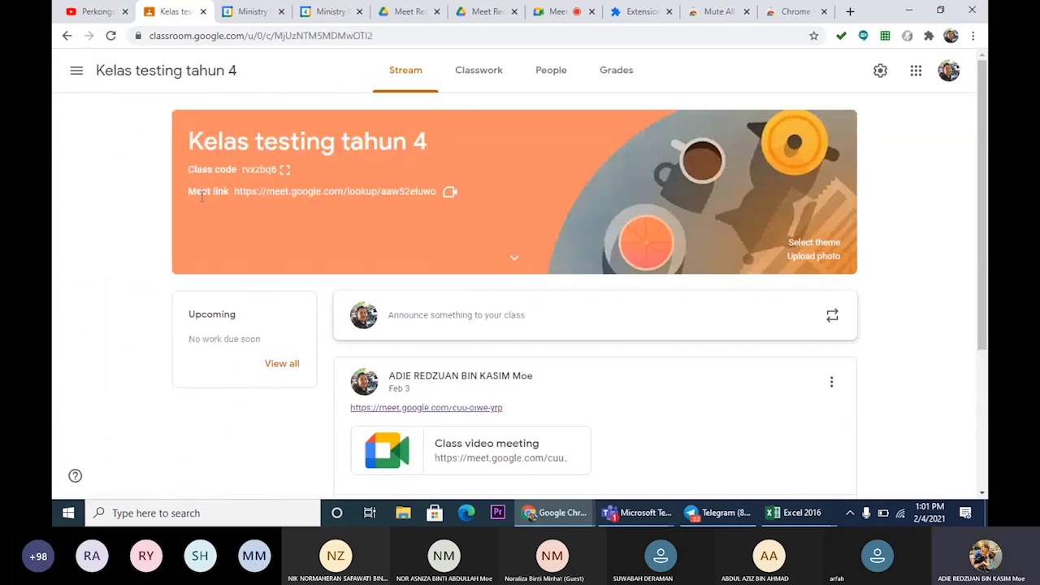
click(76, 72)
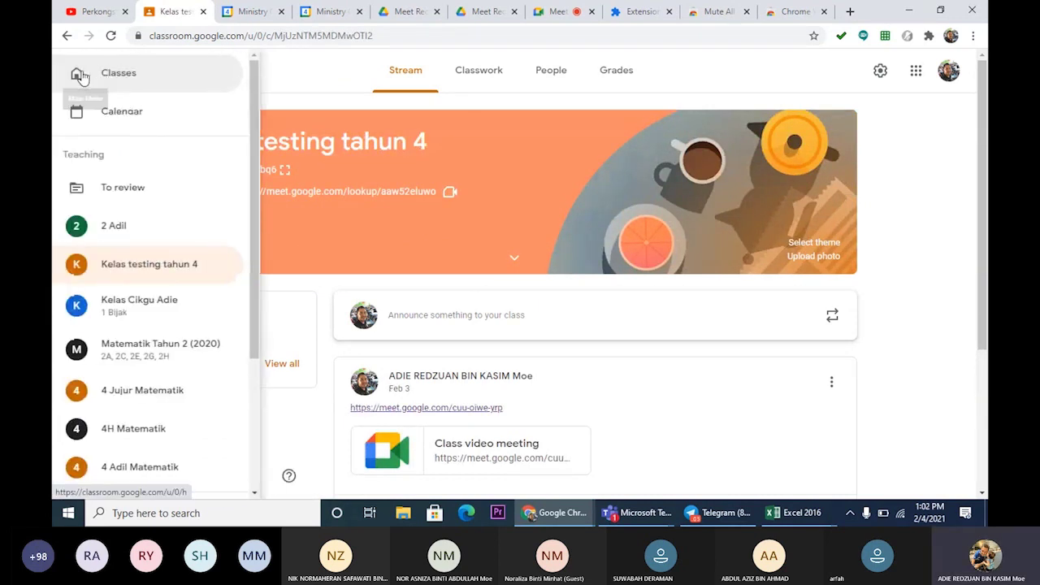
click(121, 228)
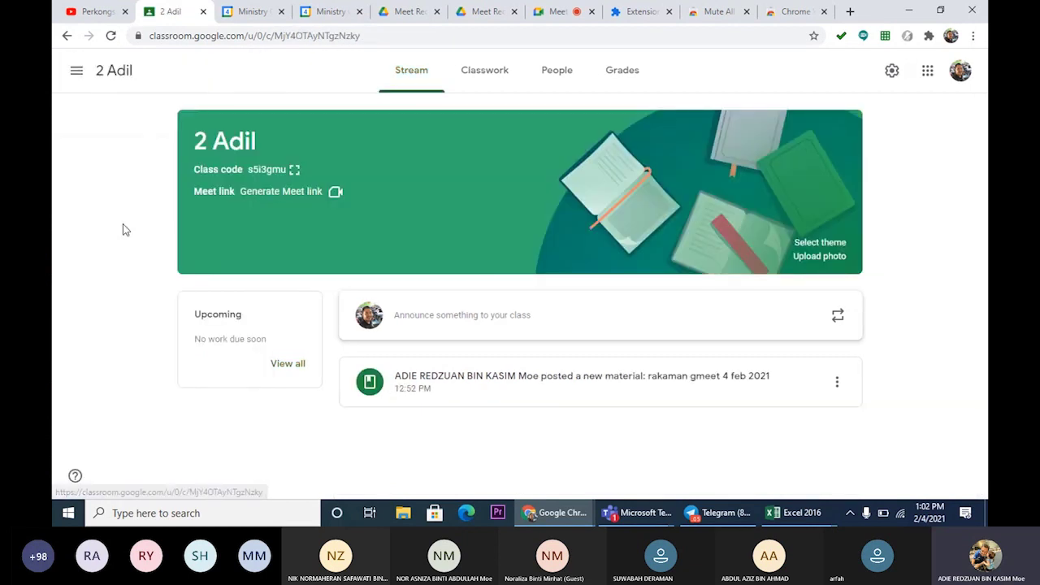
Generate a Meet link for the 2 Adil class, copy it and save it as visible to students.
click(271, 196)
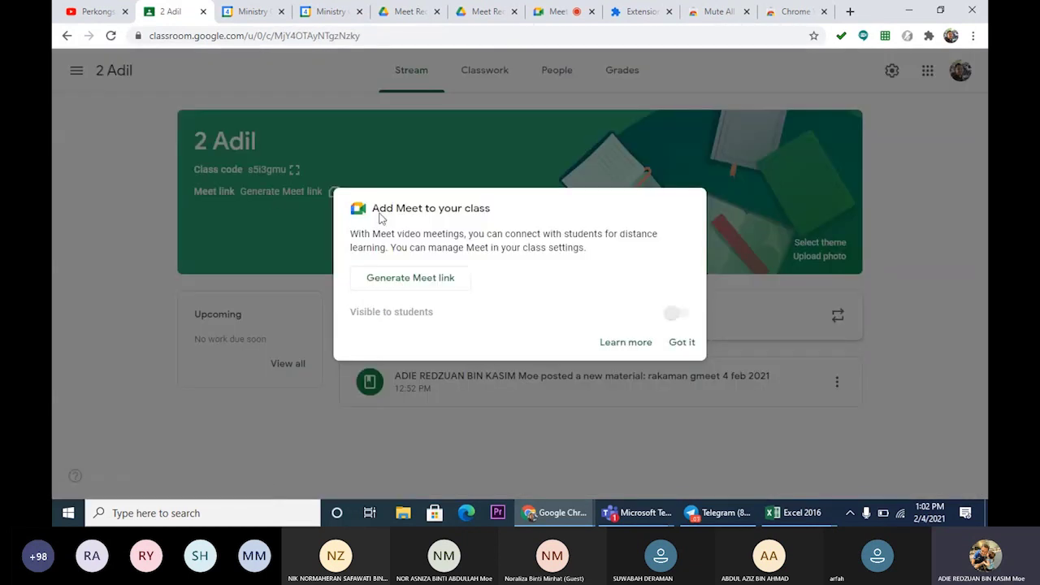
click(681, 342)
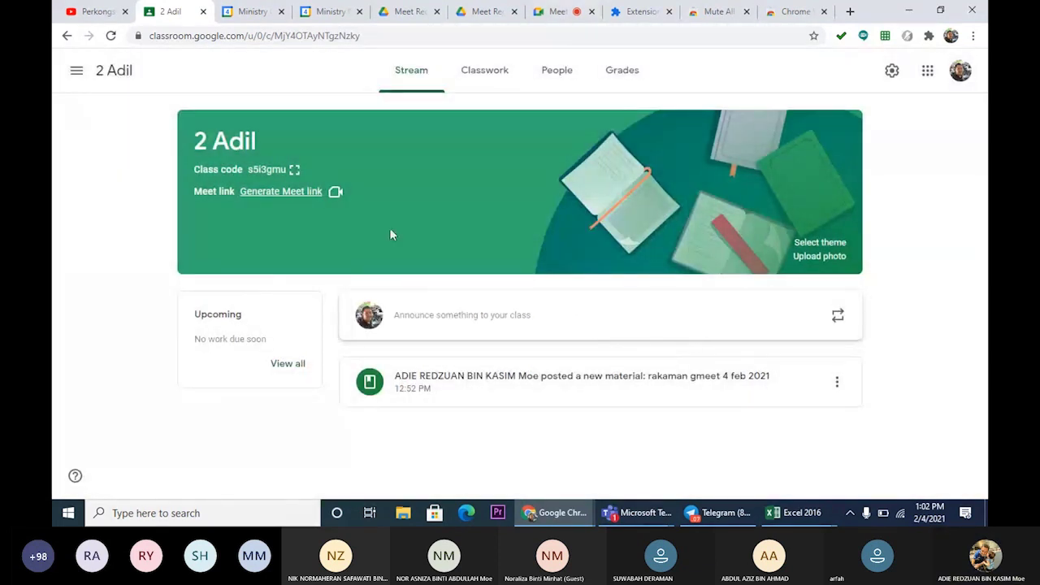
click(282, 192)
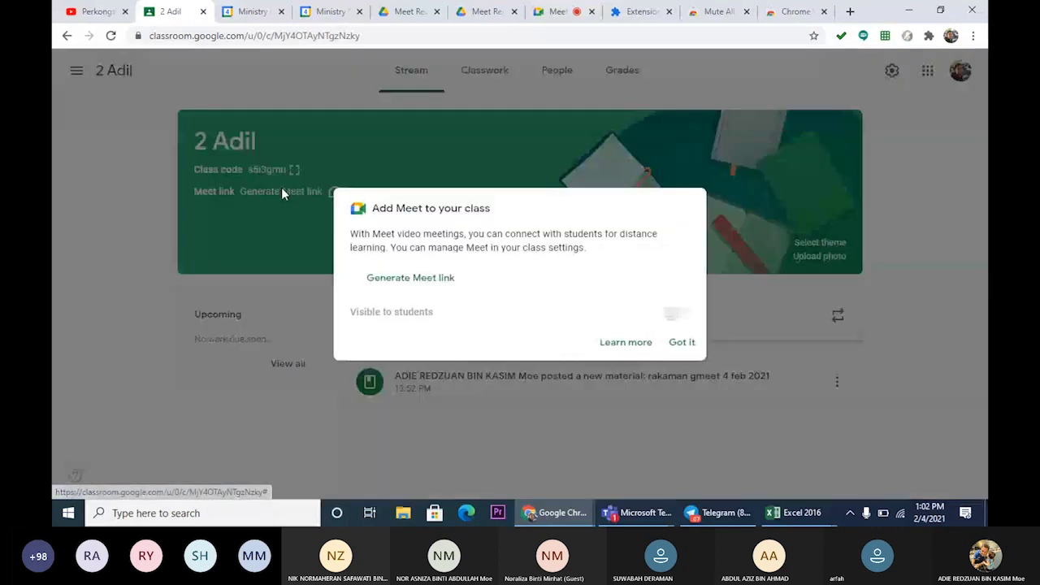
click(405, 280)
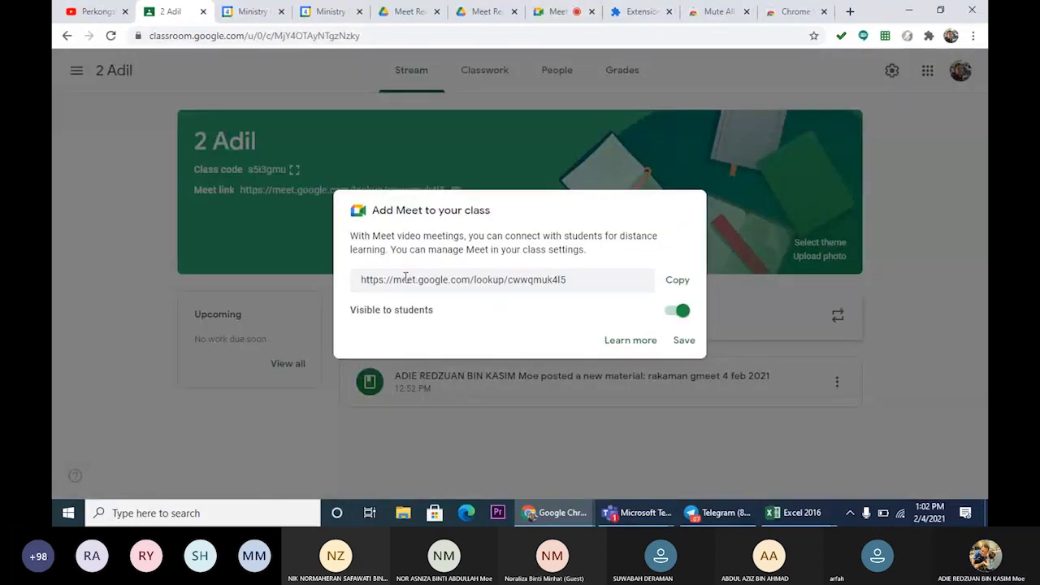
click(678, 281)
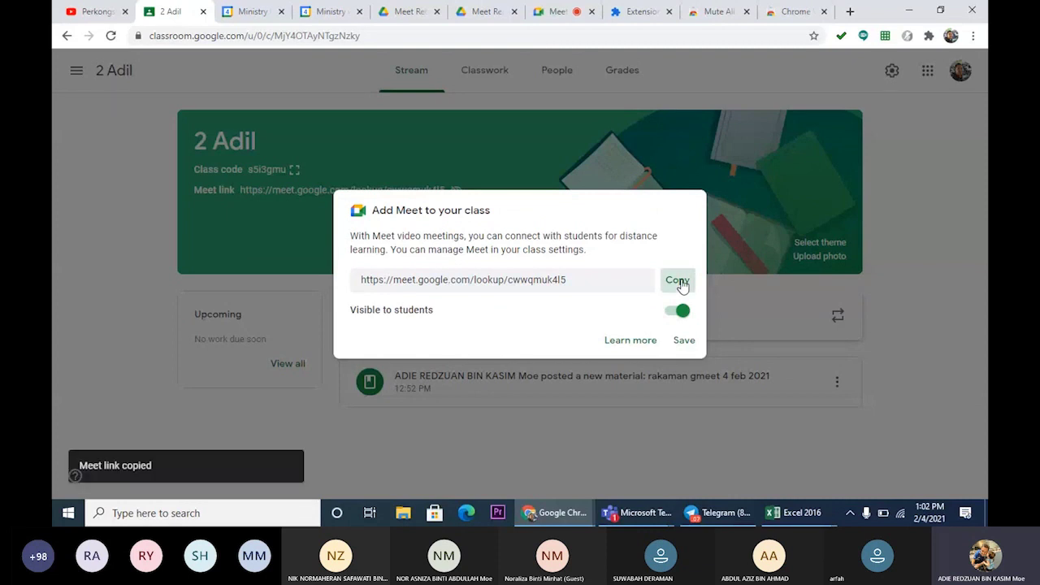
click(685, 342)
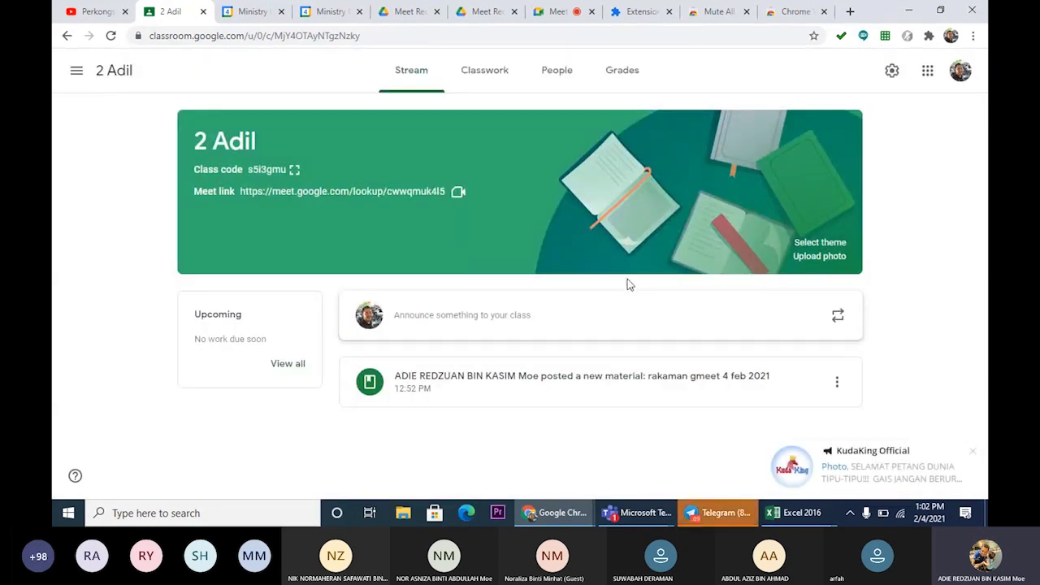
click(974, 454)
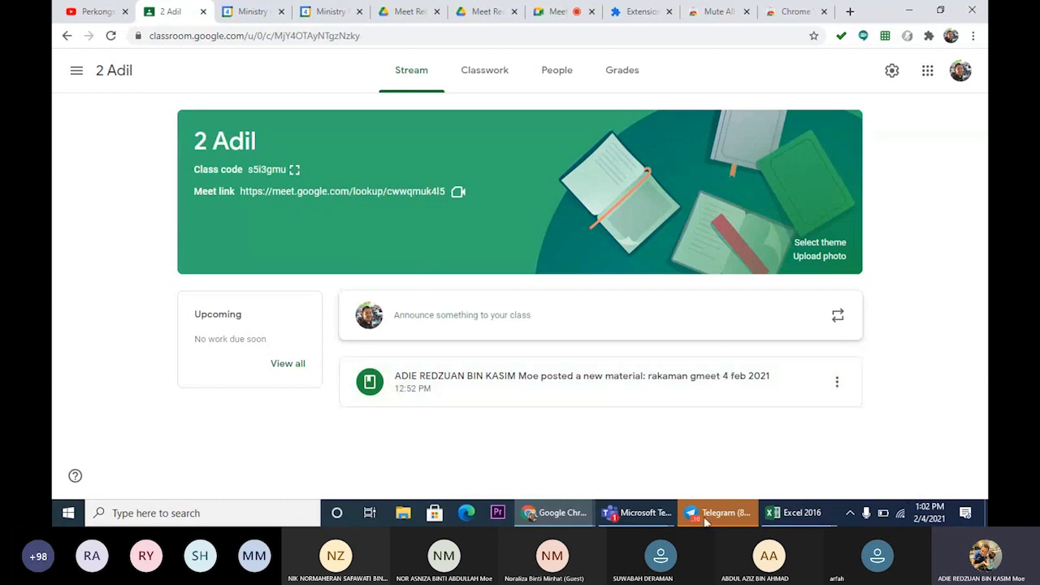
Open the Matematik Tahun 2 (2020) class, launch its Meet link in a new tab and close that tab again.
mouse_move(710, 524)
click(77, 73)
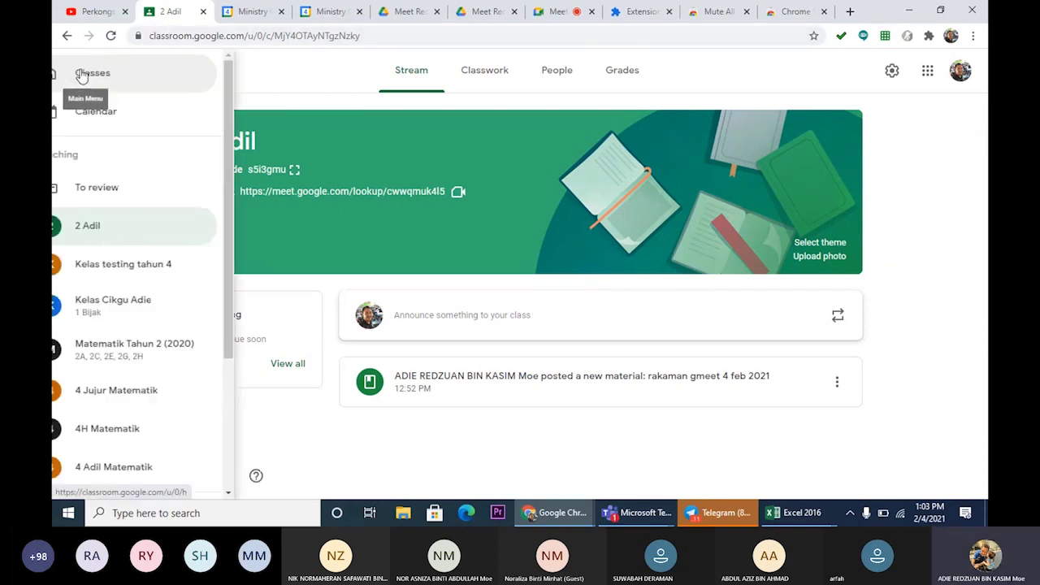
click(155, 349)
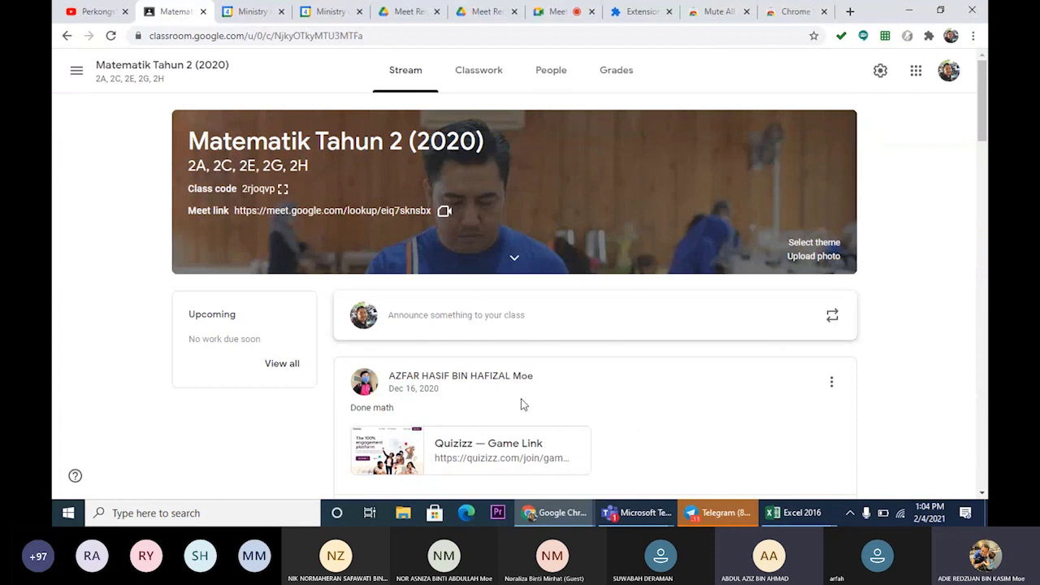
click(331, 213)
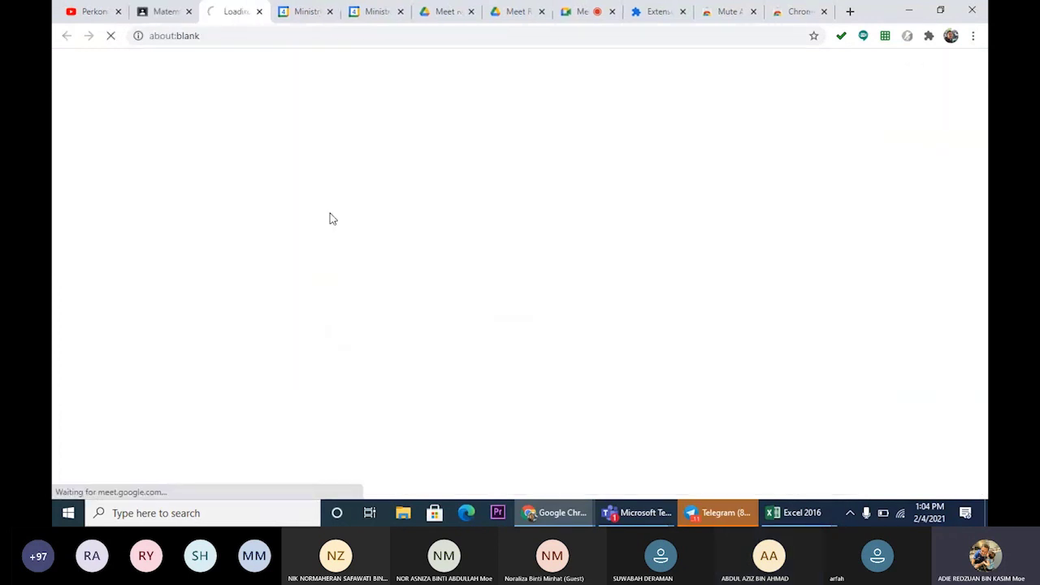
click(259, 12)
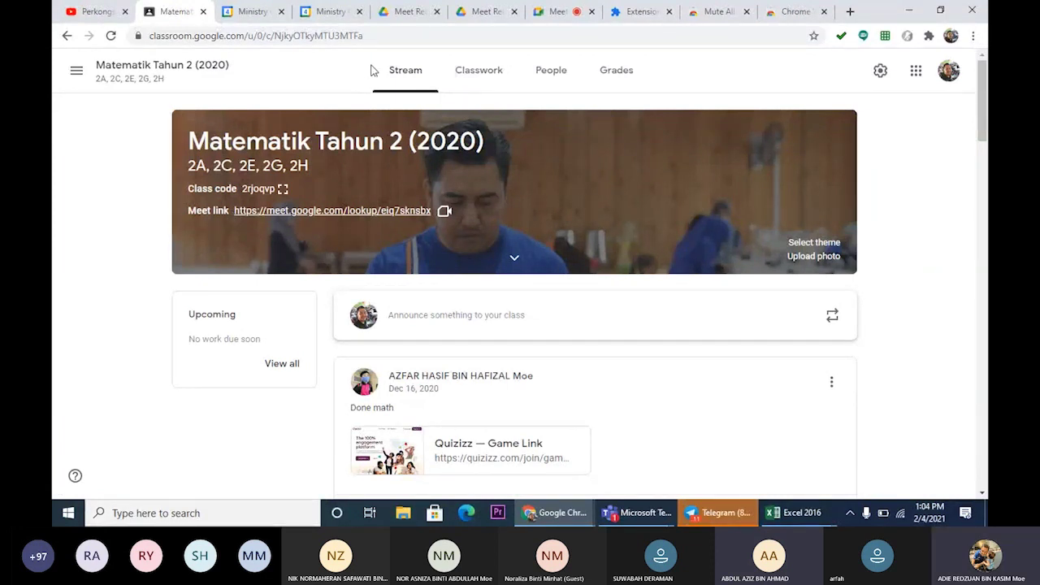
Switch to the ongoing Google Meet call and look over its participant grid.
click(557, 12)
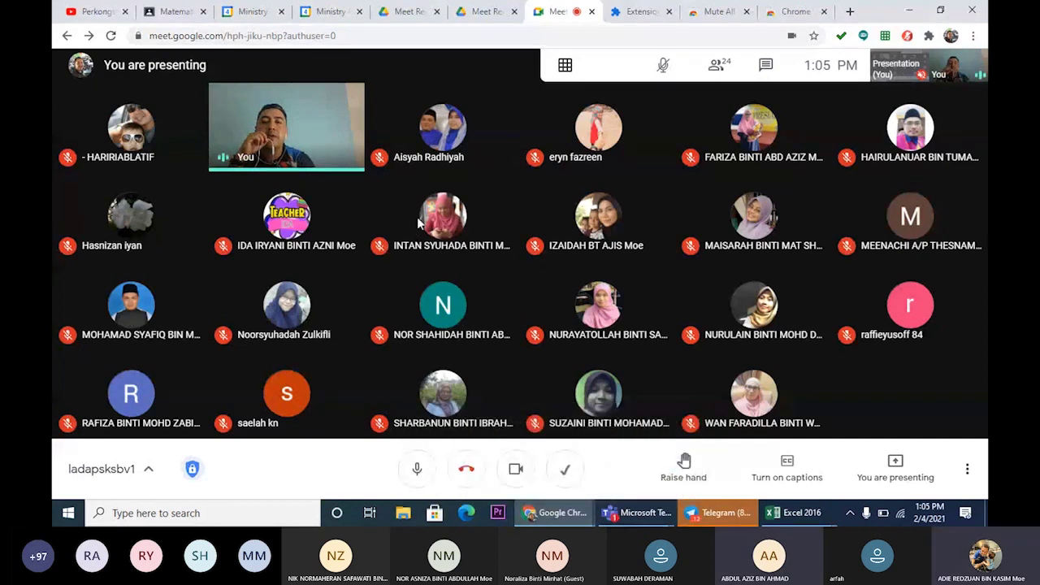
mouse_move(385, 227)
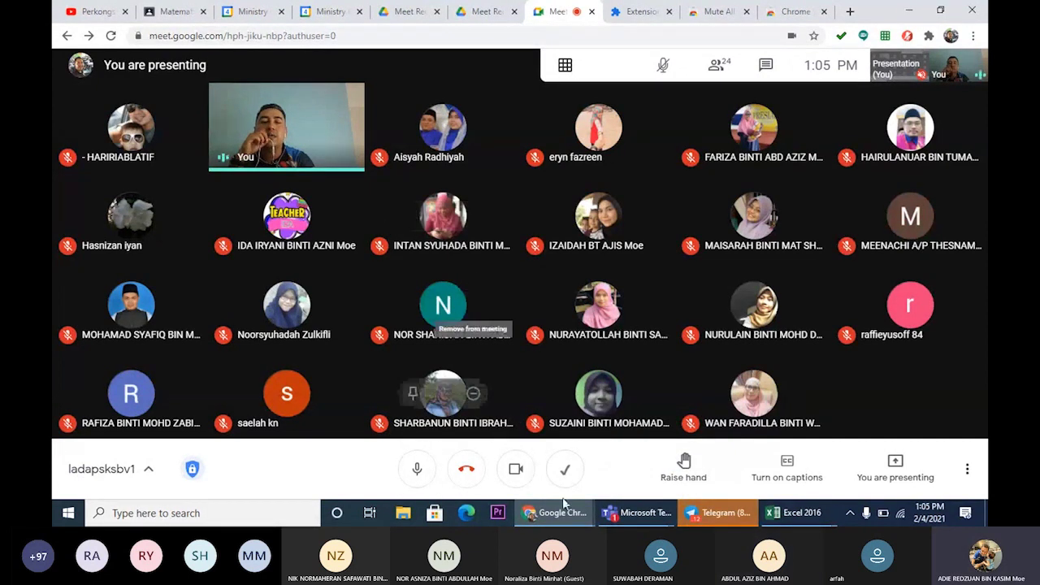
mouse_move(559, 525)
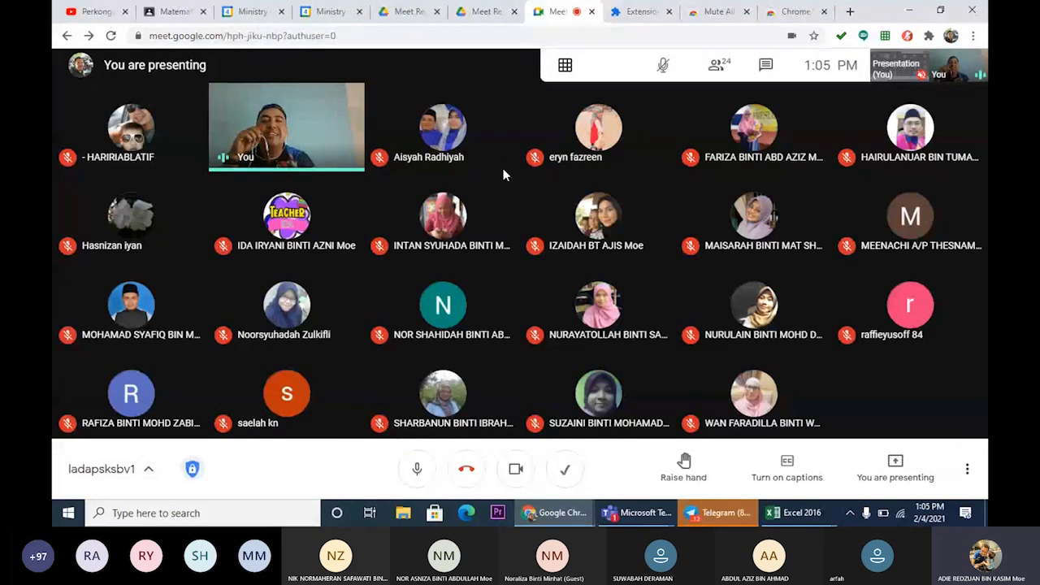
Start a new meeting through new.meet in a separate tab, and close that tab to return to the ongoing call.
click(850, 11)
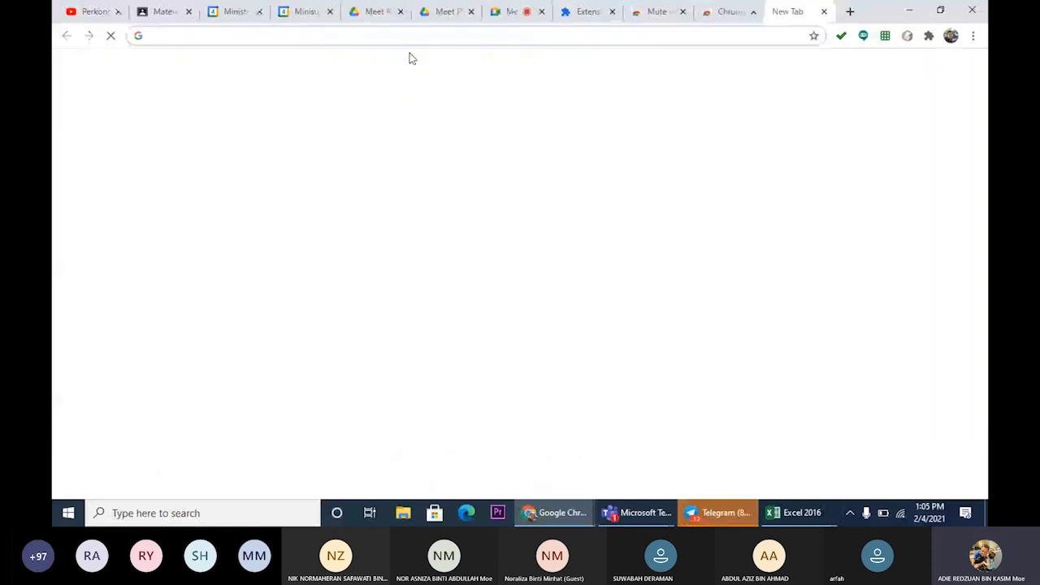
text(new)
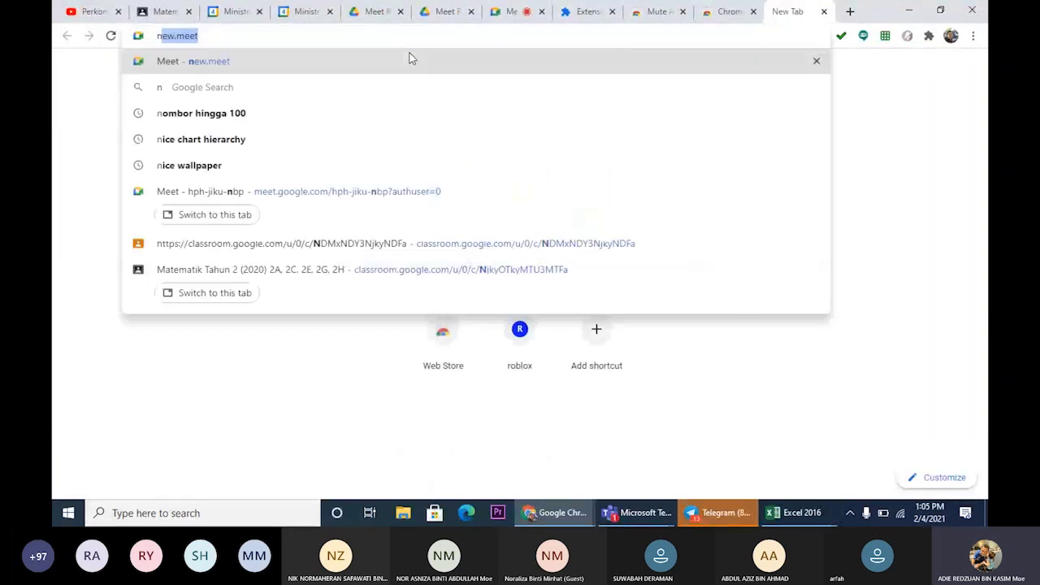
click(308, 70)
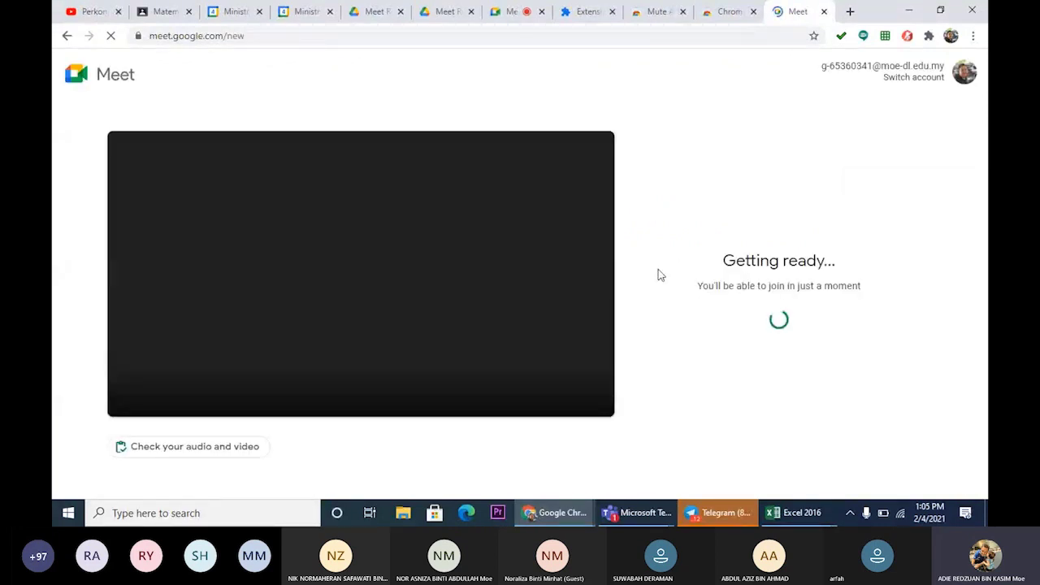
click(823, 13)
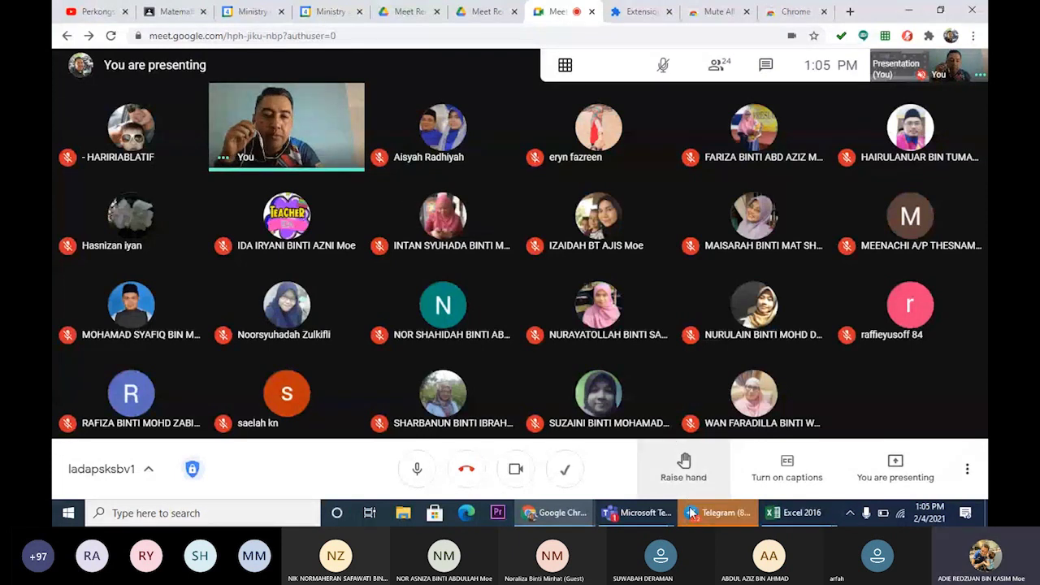
mouse_move(658, 516)
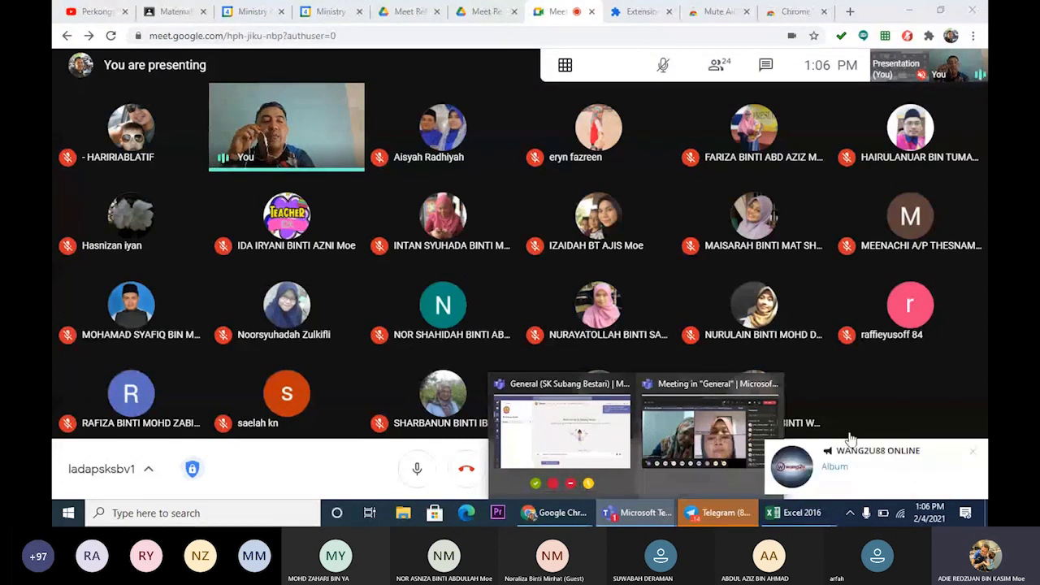
click(971, 452)
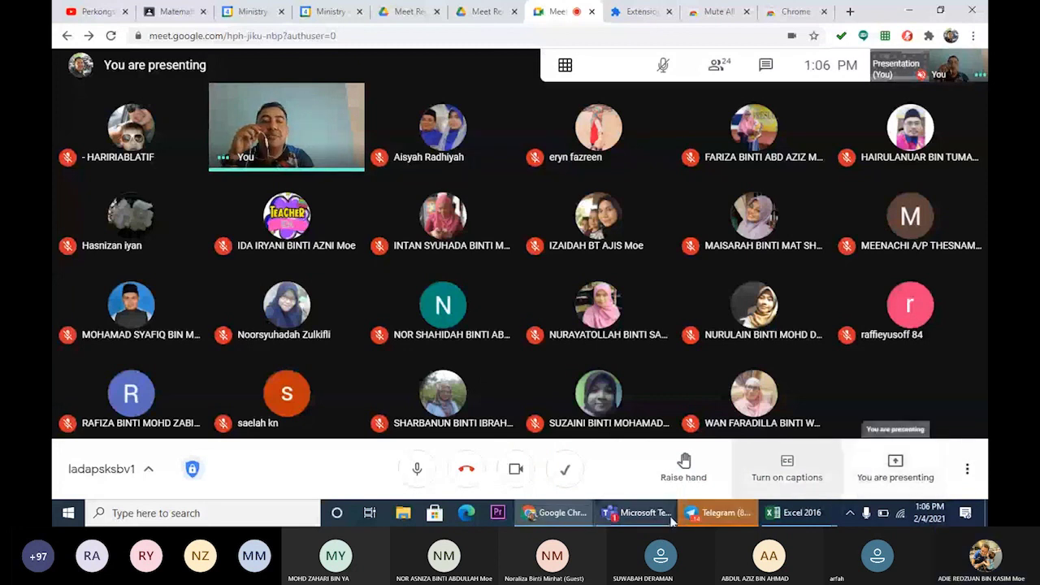
mouse_move(715, 521)
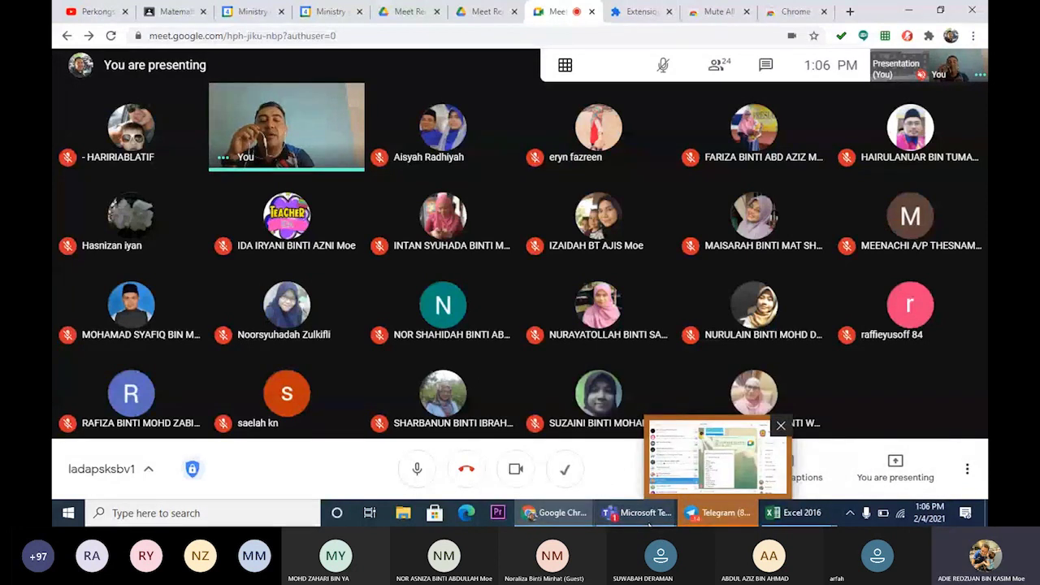
mouse_move(648, 524)
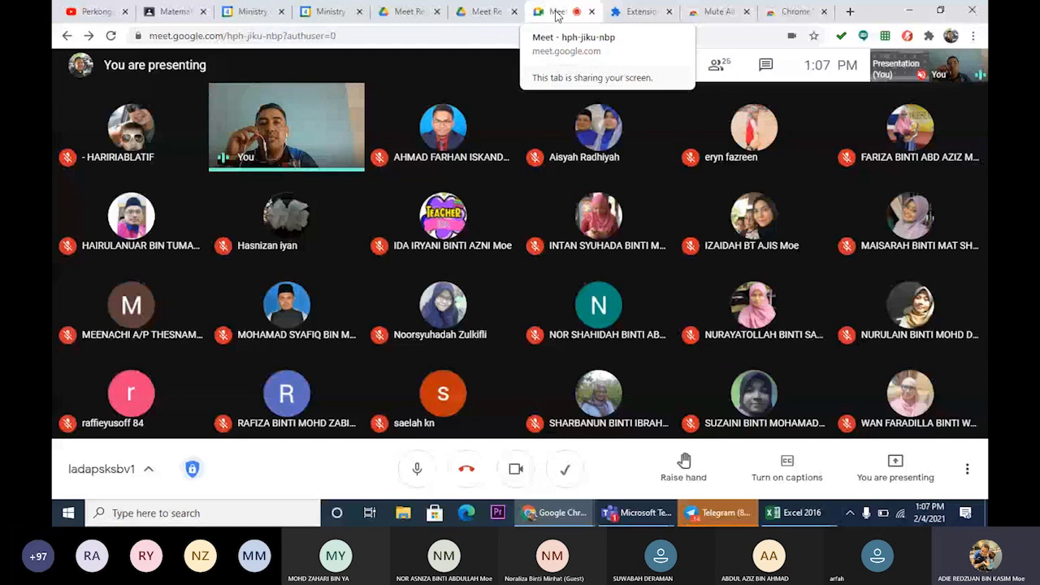
Create a new meeting by going to new.meet in a new tab, and move the attendance class list off the camera preview.
click(850, 12)
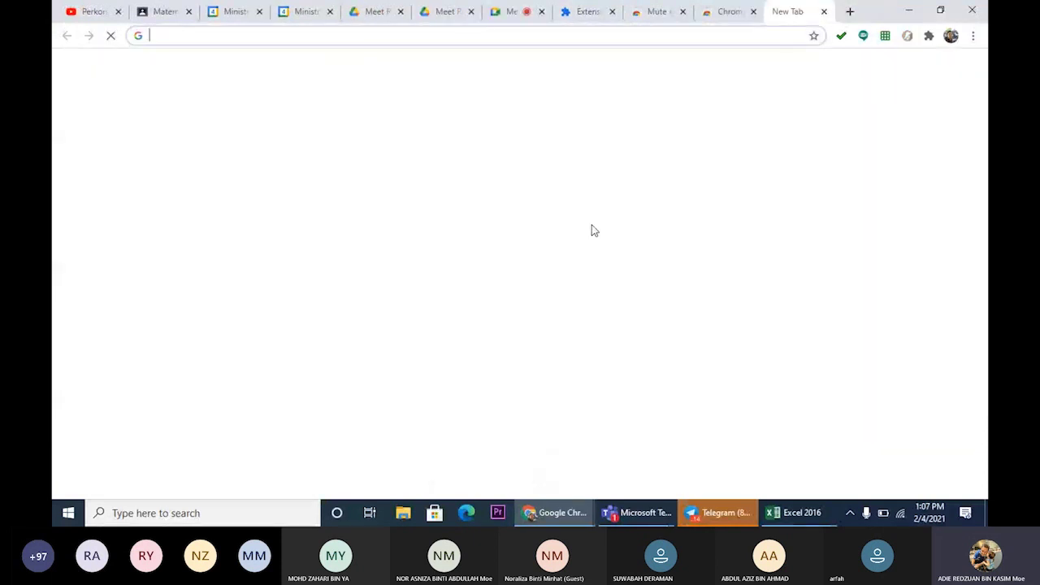
text(new)
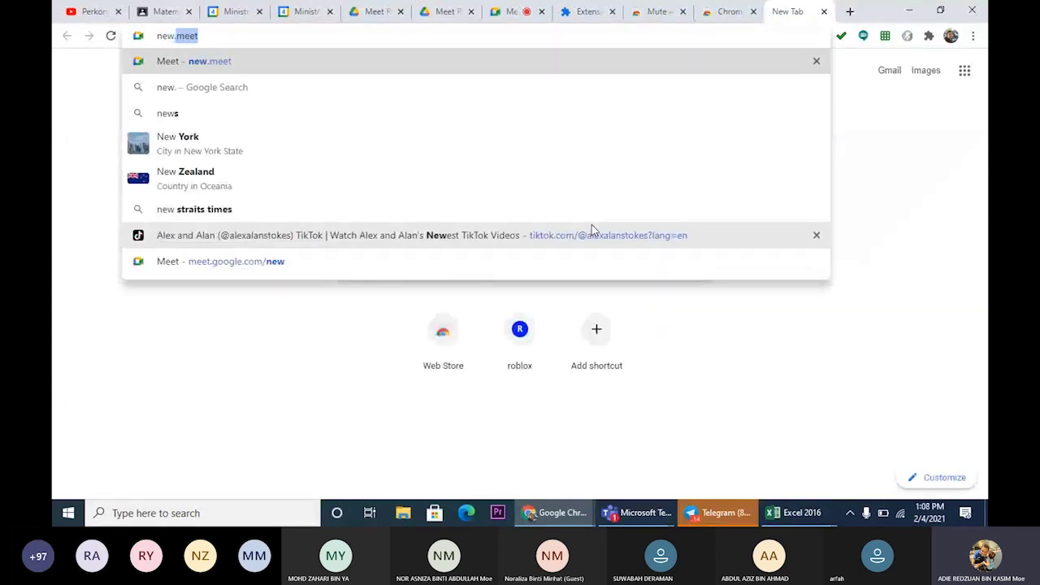
text(.meet)
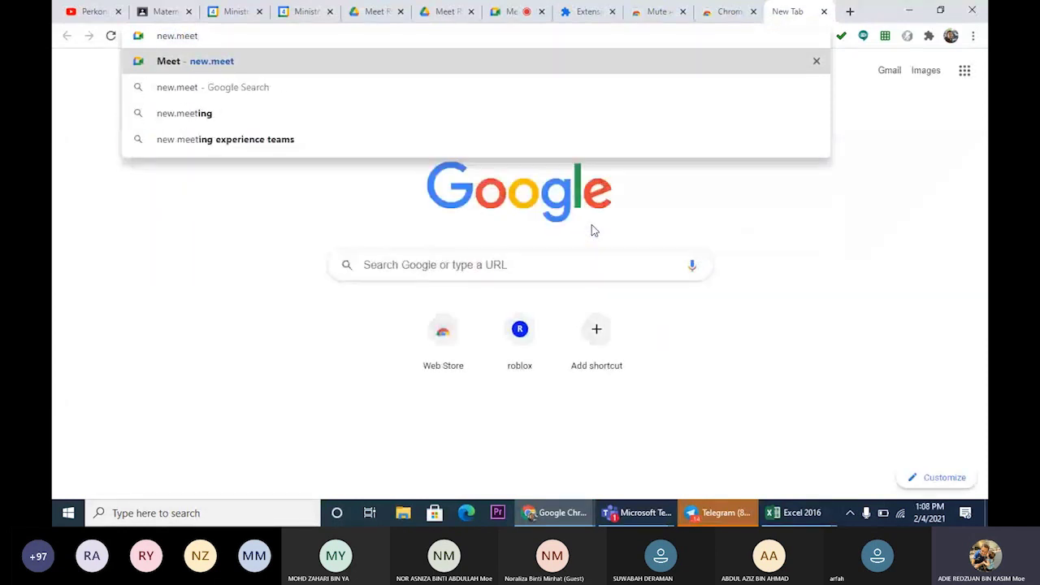
key(Return)
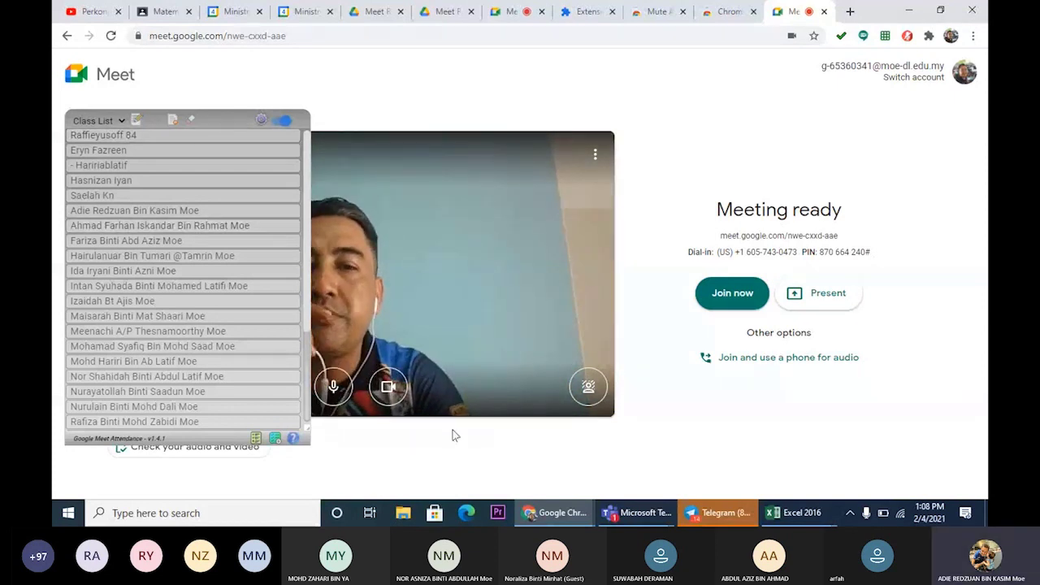
drag(214, 119, 862, 130)
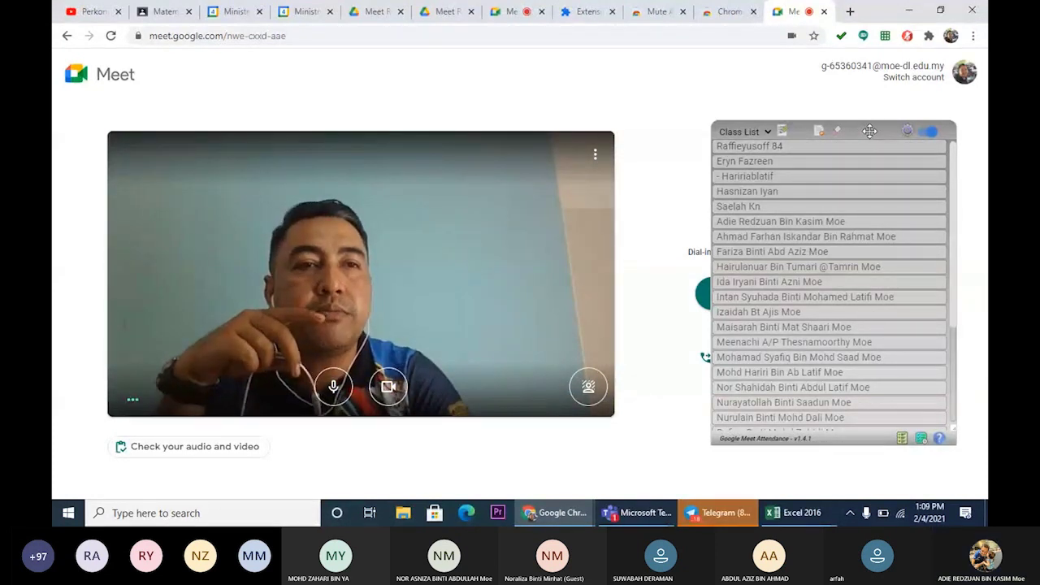
drag(830, 231, 846, 97)
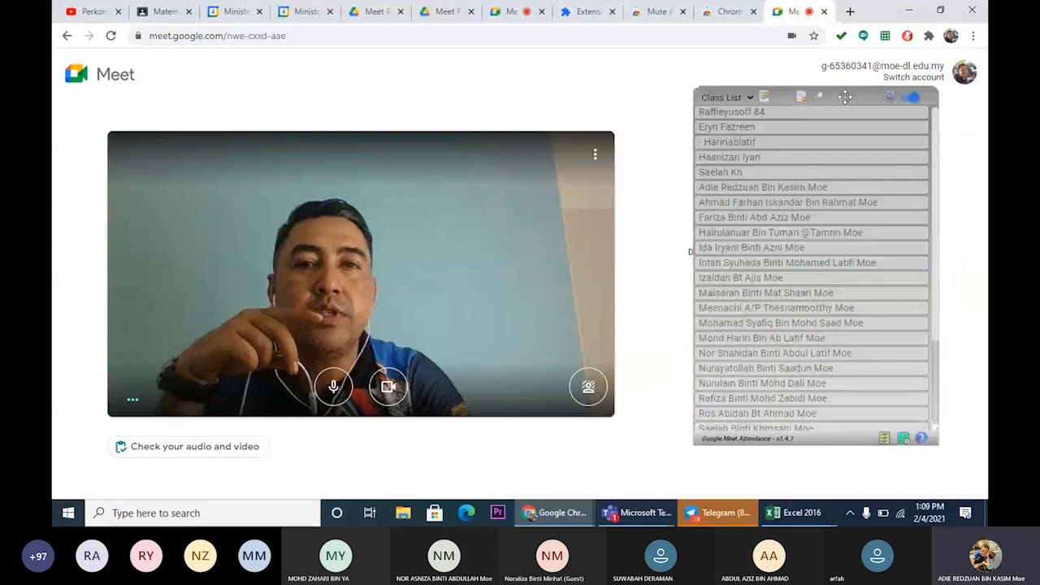
Show the attendance class list in the ongoing Meet call, and return to the newly created meeting's page.
click(503, 11)
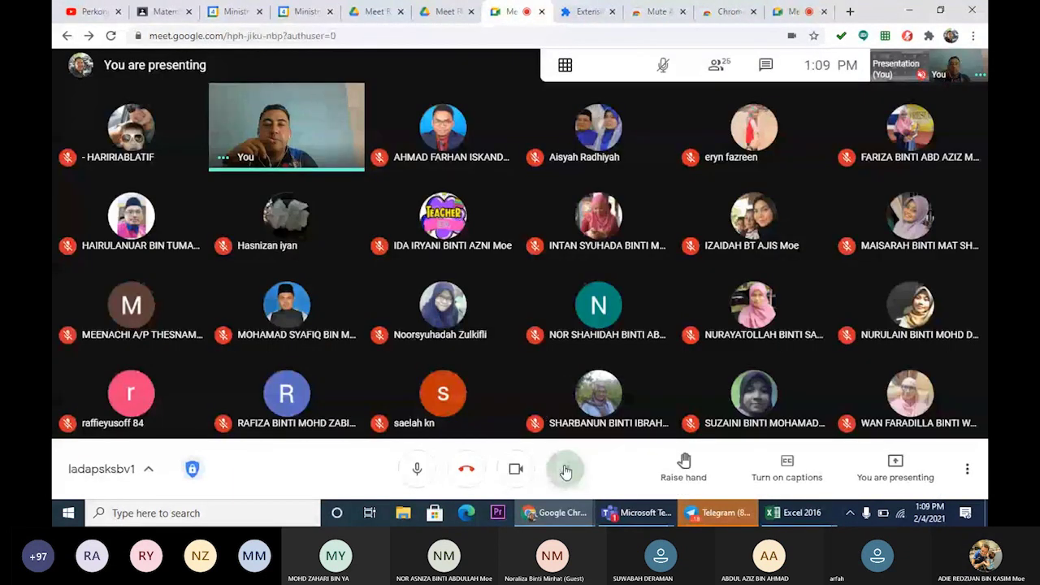
click(566, 469)
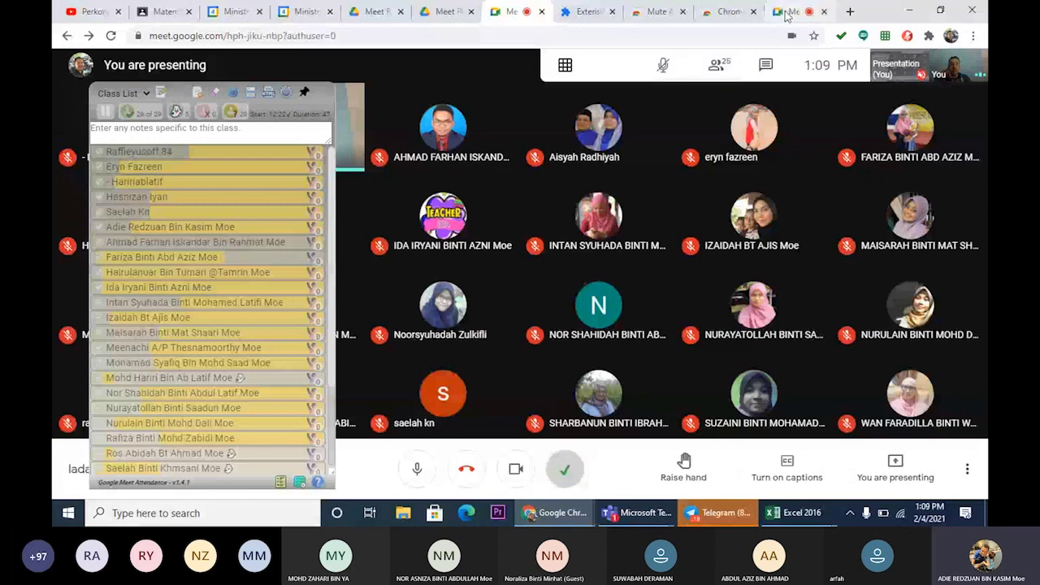
click(787, 13)
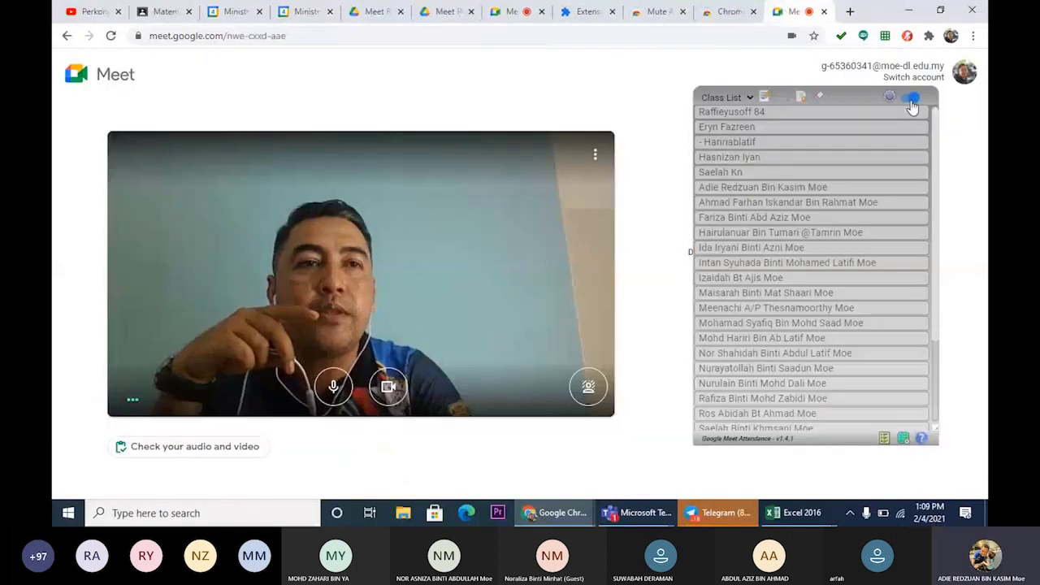
Shrink the attendance class list to about three rows and move it below the new meeting's join options.
drag(841, 96, 838, 101)
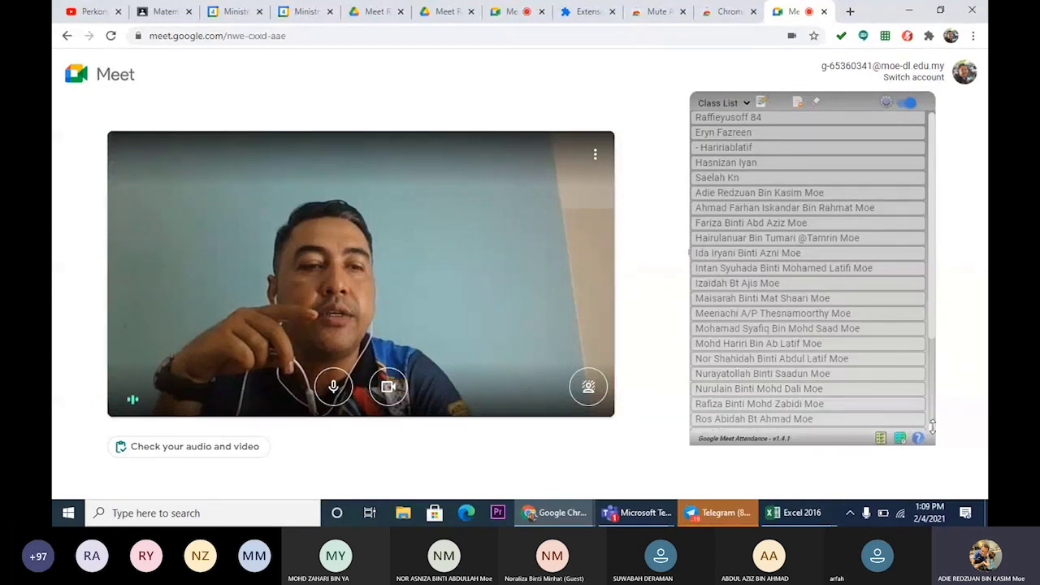
drag(932, 429, 935, 128)
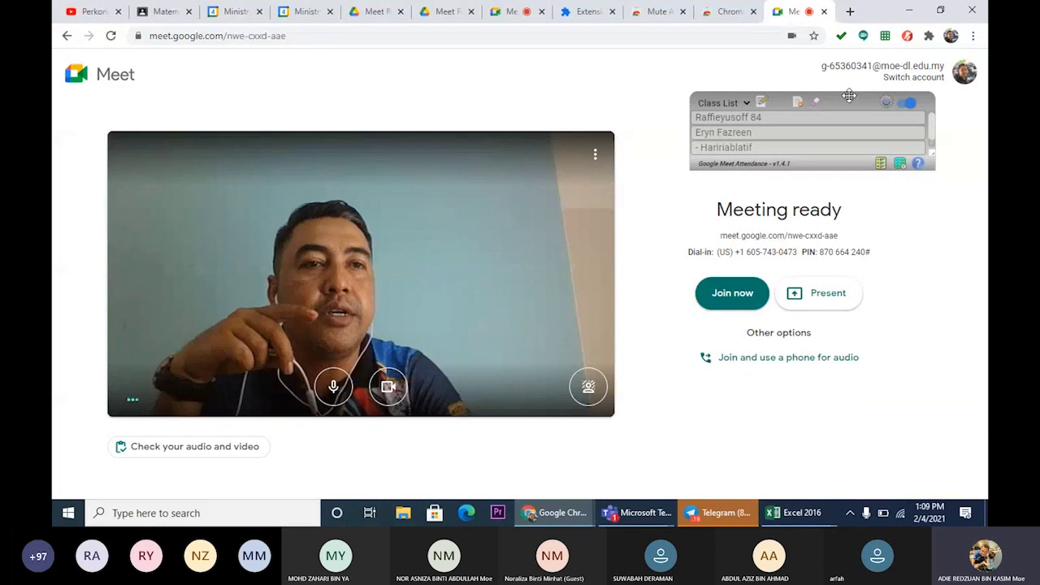
drag(846, 106, 883, 427)
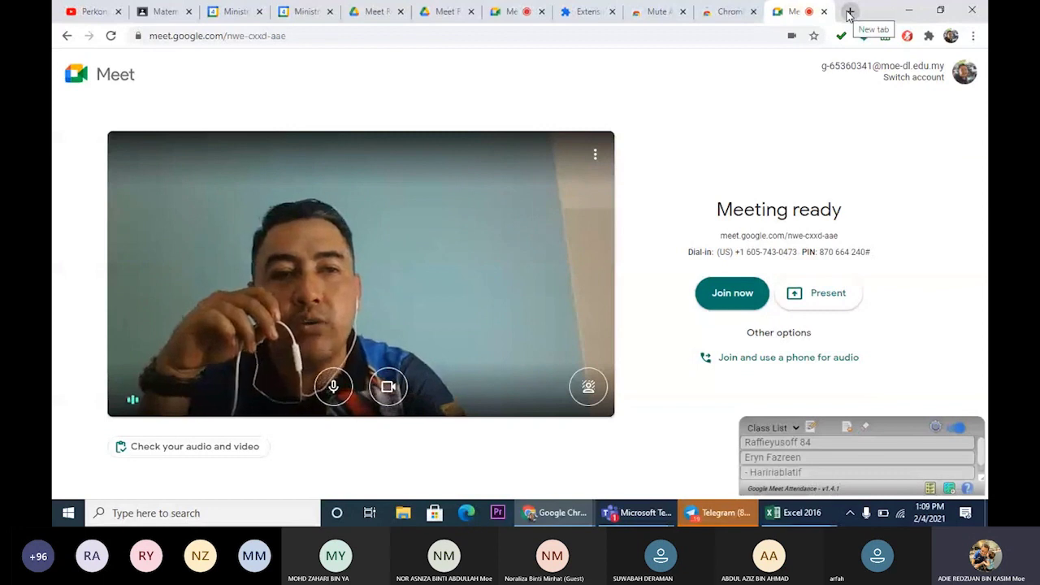
Create another meeting through new.meet in a separate tab, and shrink its attendance class list clear of the camera preview.
click(849, 12)
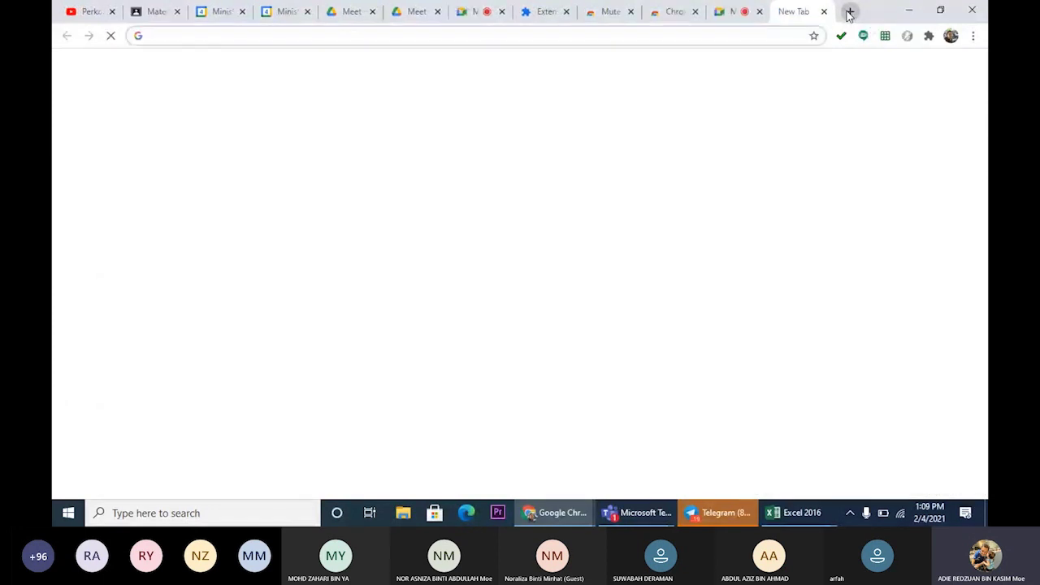
text(new)
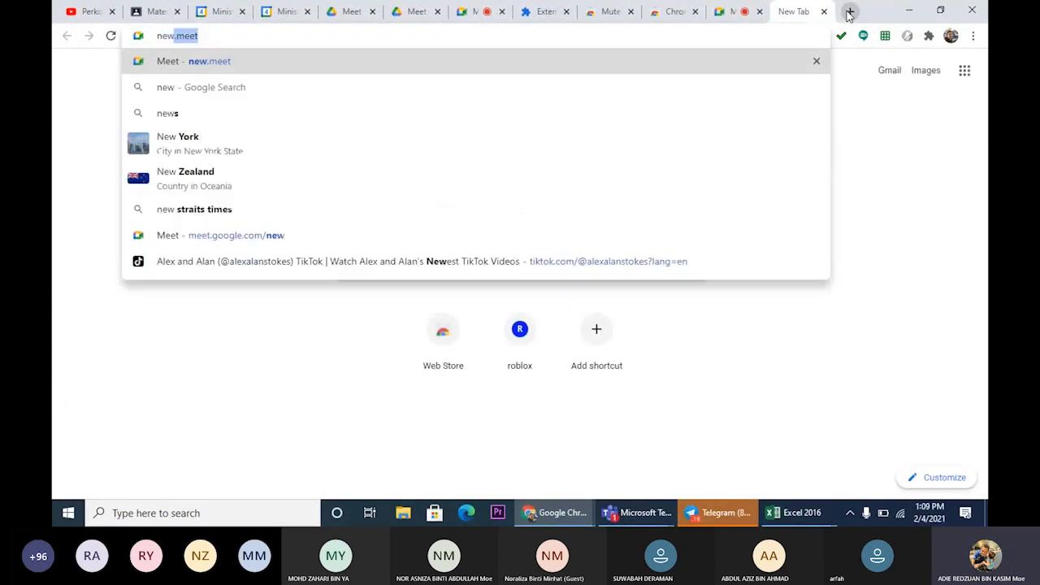
text(.meet)
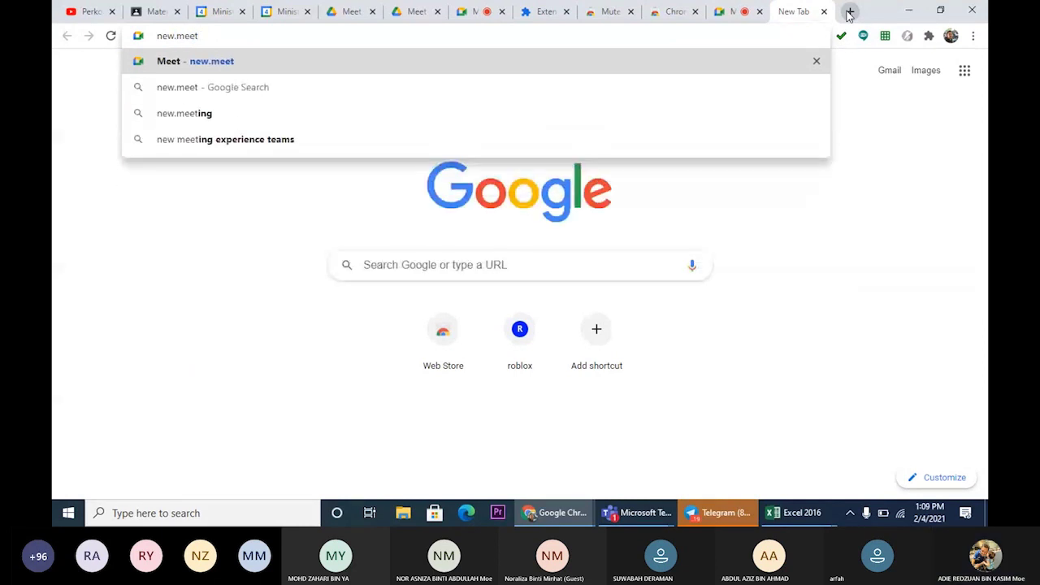
key(Return)
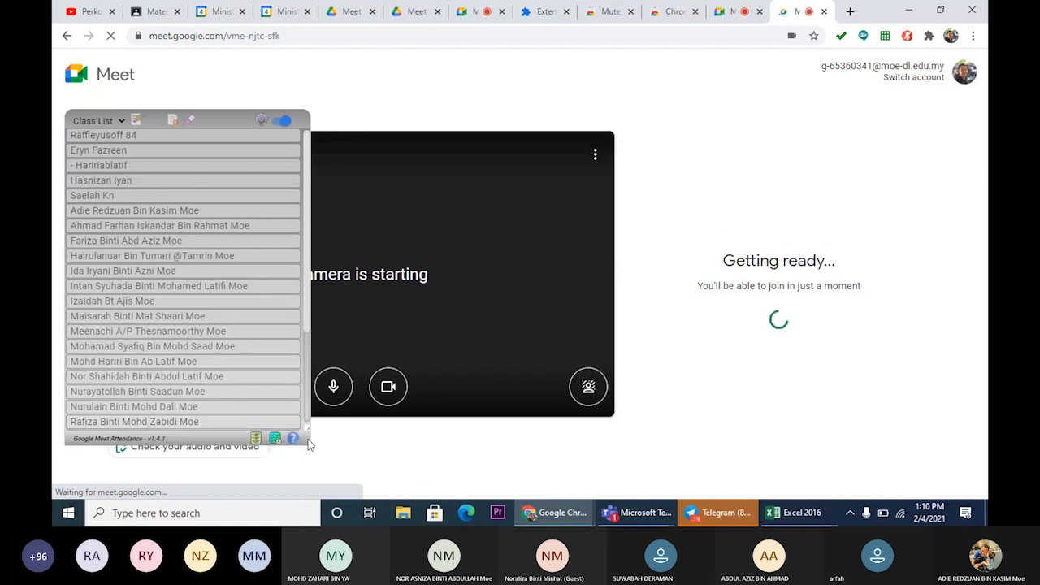
drag(308, 428, 218, 66)
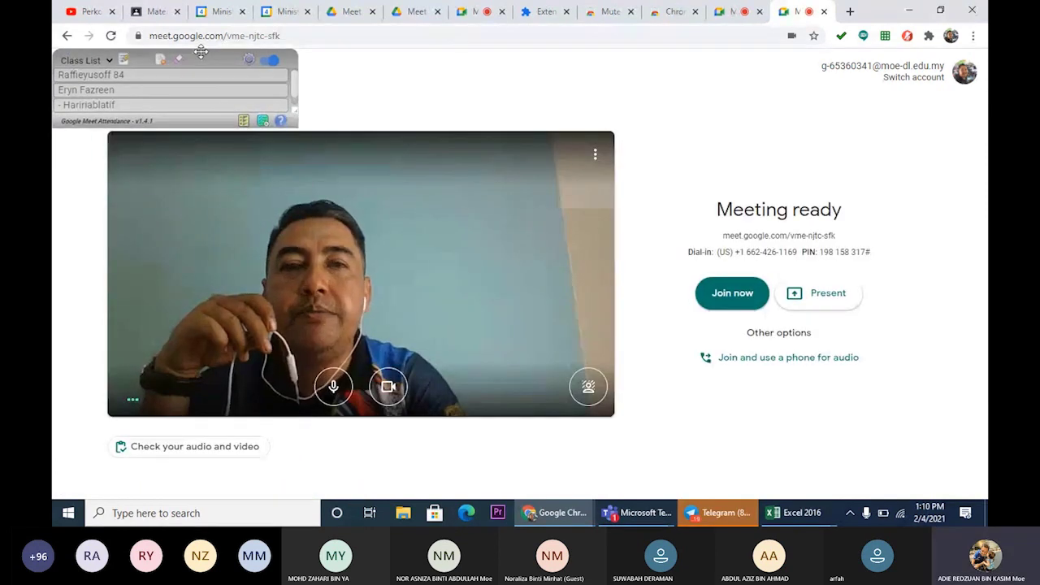
Join the nwe-cxxd-aae meeting, leave it again and copy its web address.
click(736, 12)
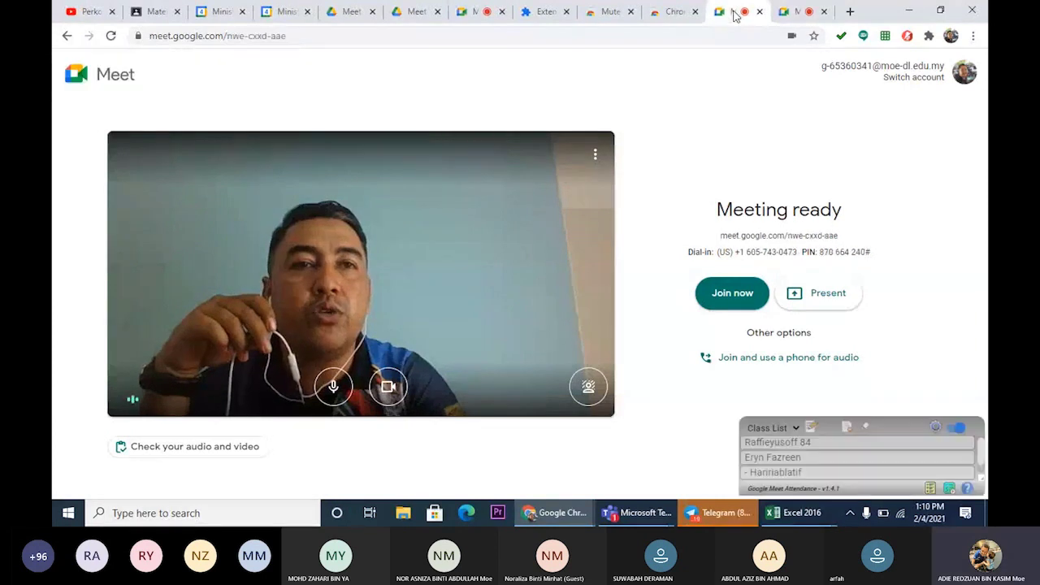
click(739, 300)
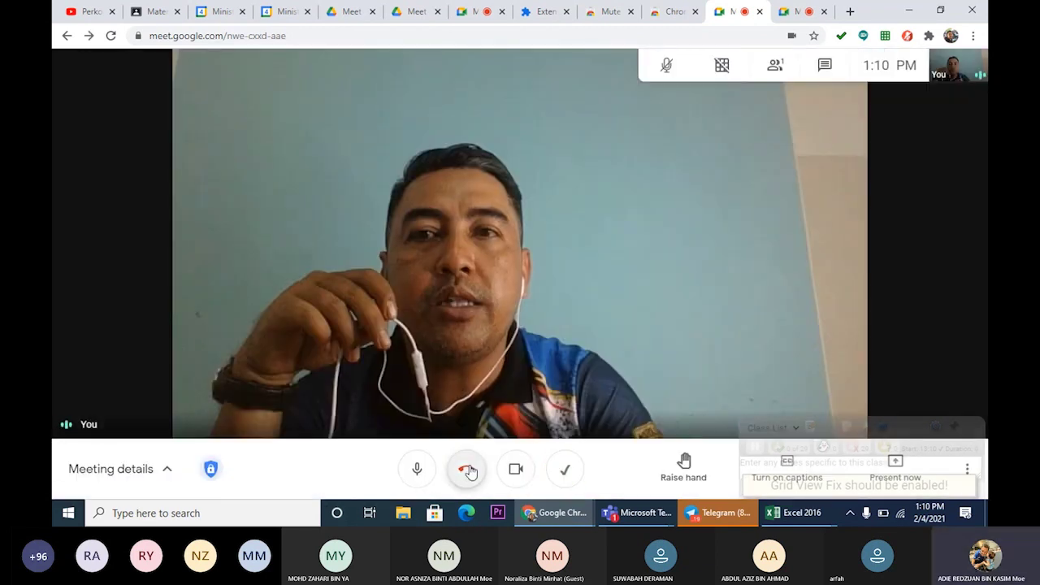
click(468, 472)
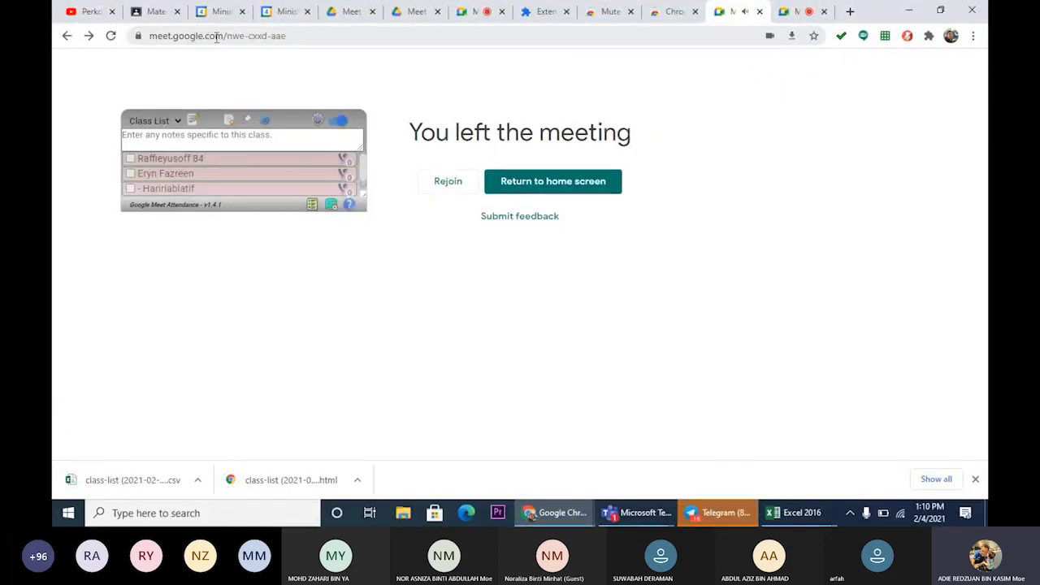
click(234, 36)
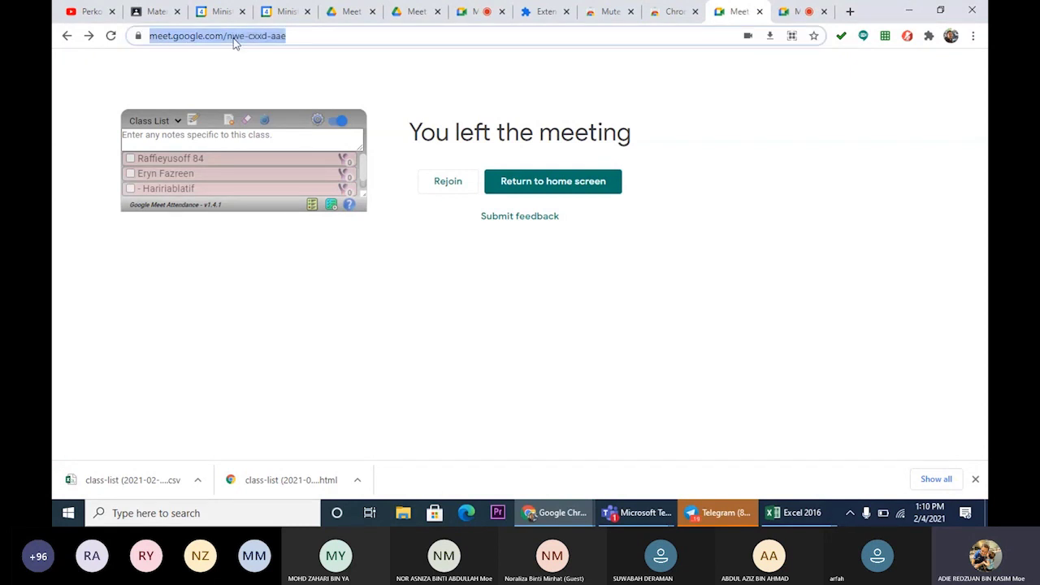
Switch to Google Classroom and start a new material in the classwork of the 2 Adil class.
click(157, 13)
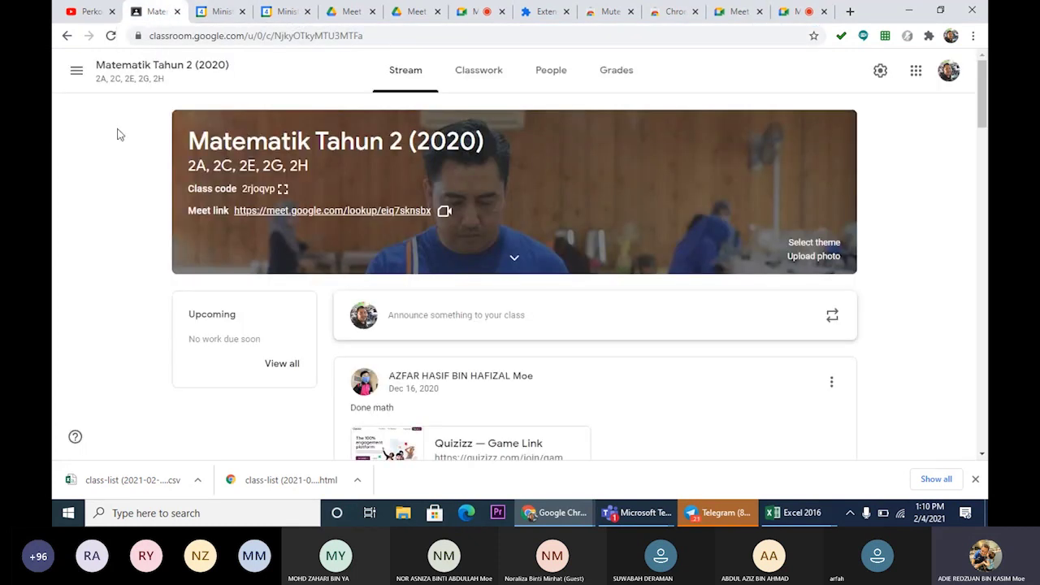
click(77, 75)
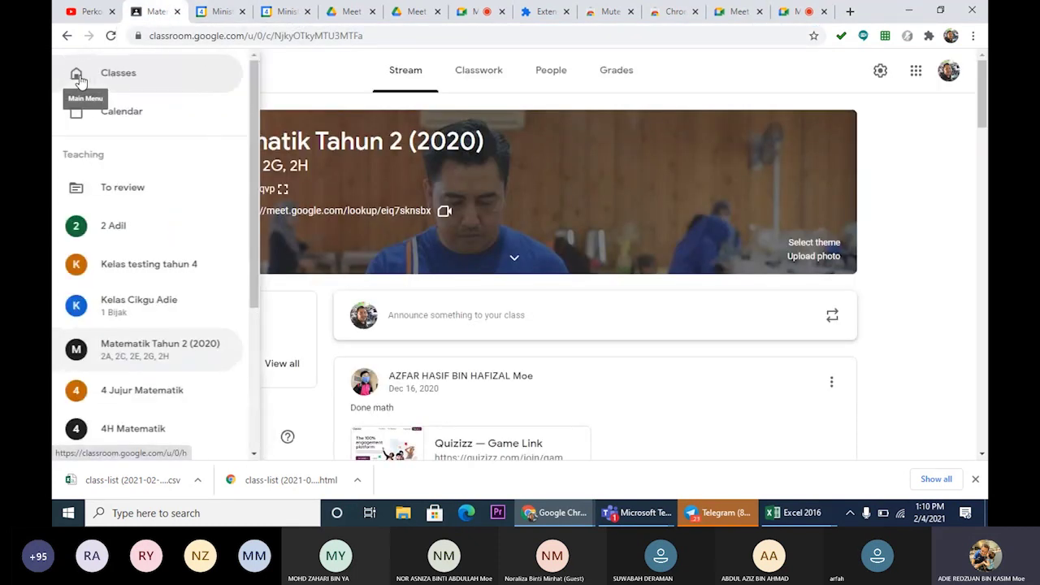
click(117, 226)
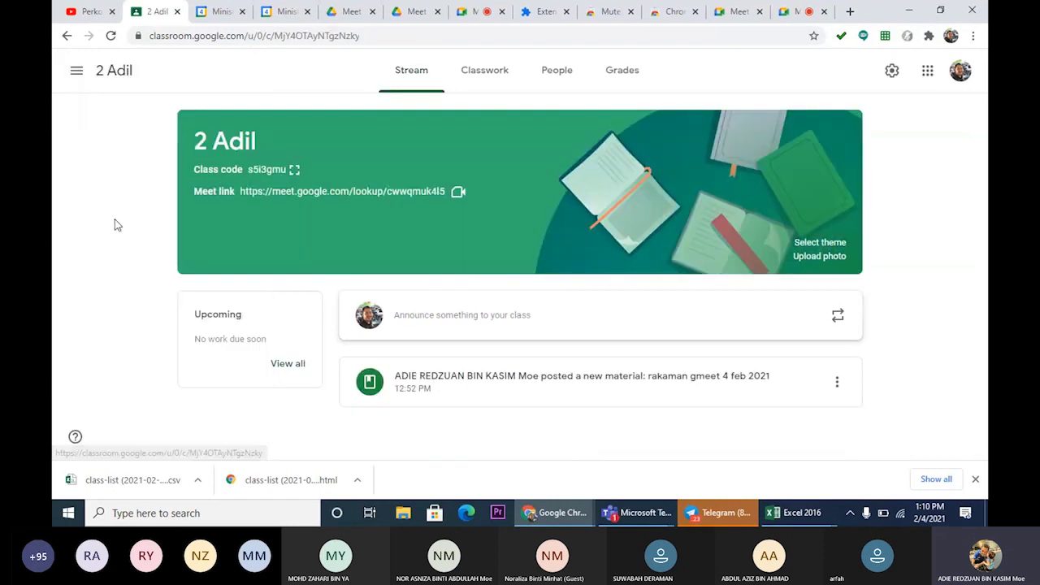
click(482, 72)
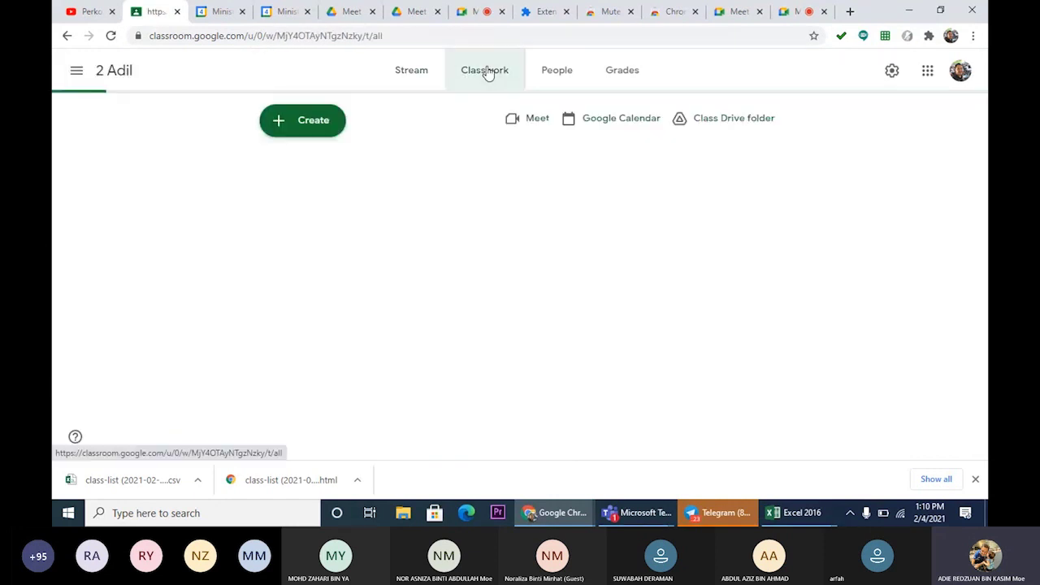
click(302, 129)
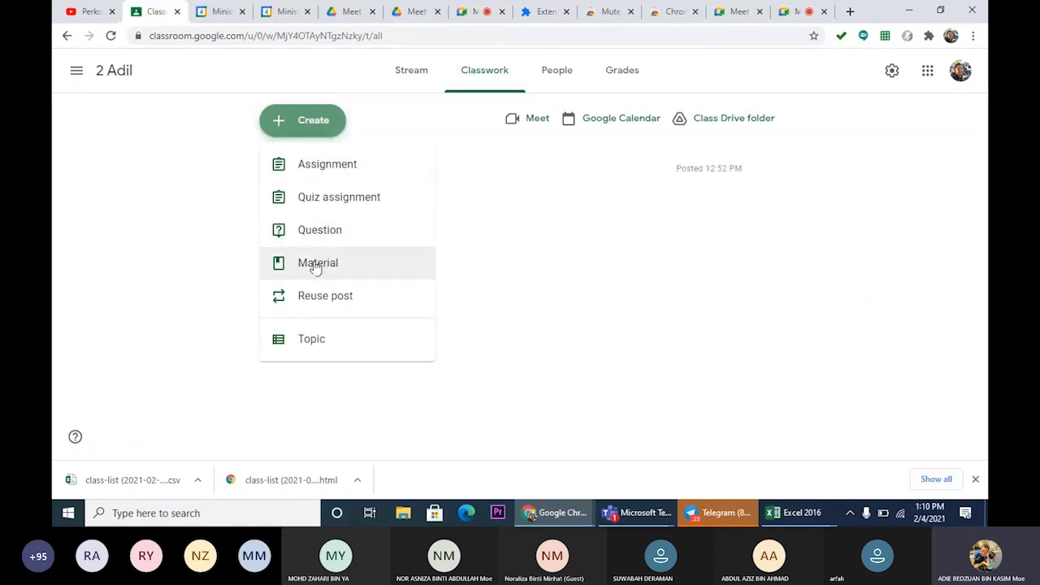
click(316, 268)
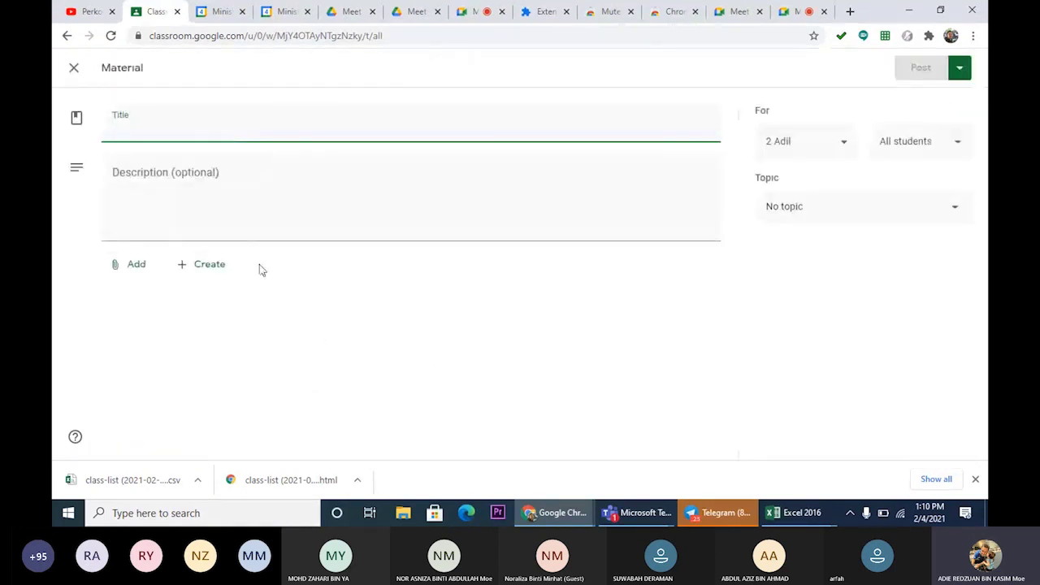
Attach the copied nwe-cxxd-aae meeting address to the material as a link.
click(135, 266)
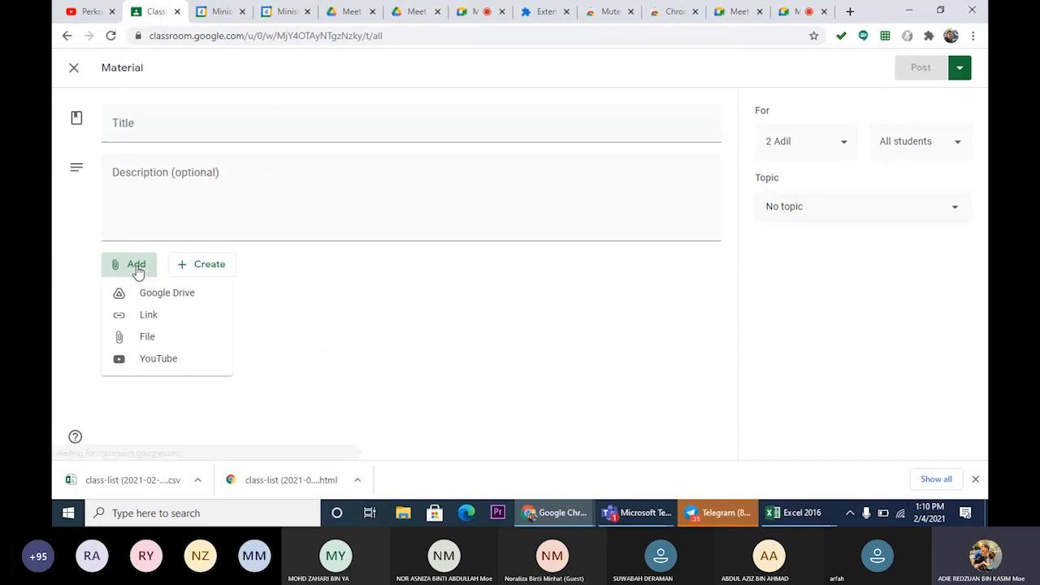
click(149, 321)
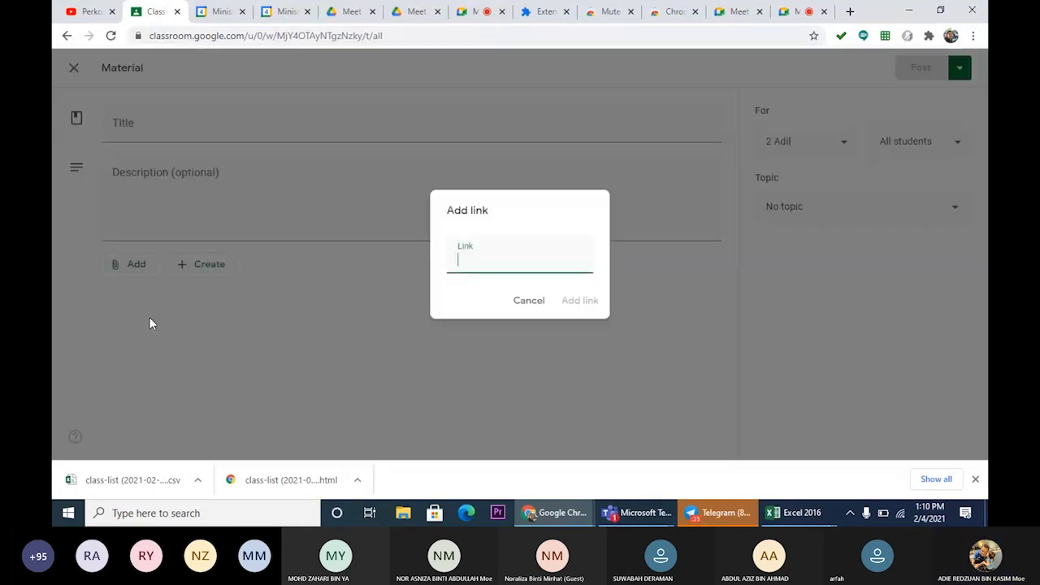
key(ctrl+v)
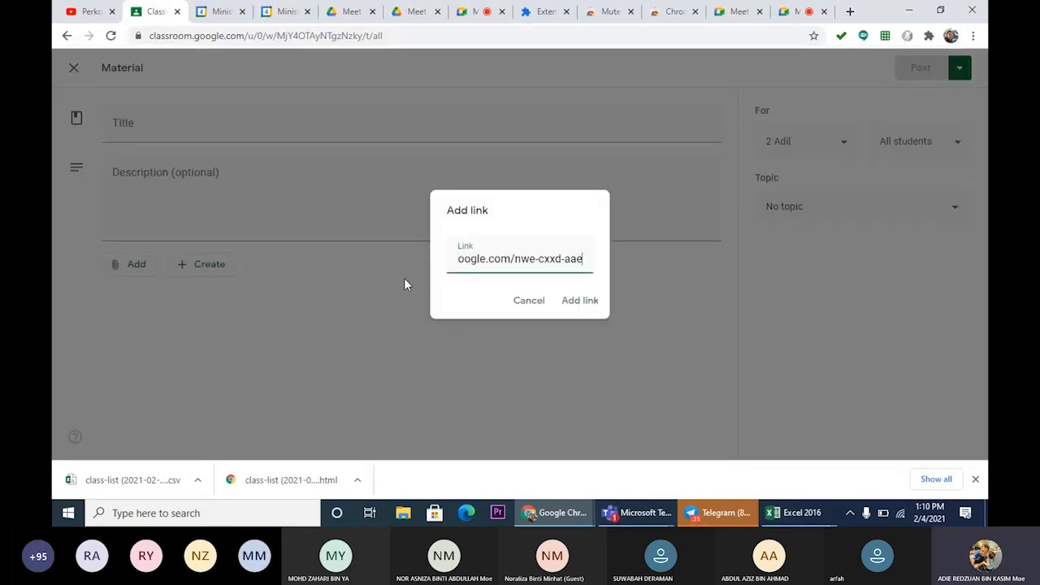
click(579, 300)
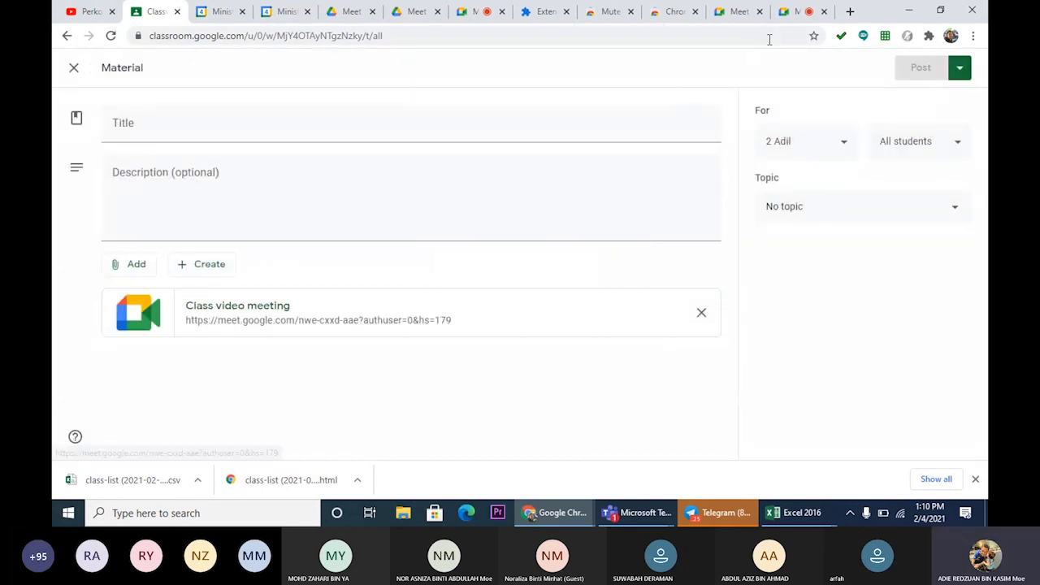
Copy the address of the vme-njtc-sfk meeting and attach it to the Classroom material as a second link.
click(796, 14)
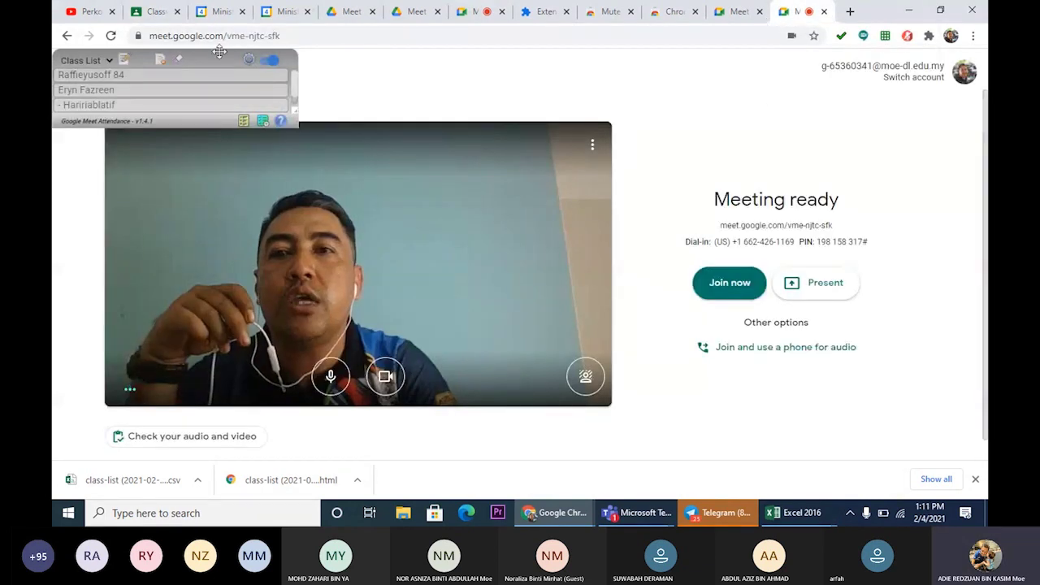
click(231, 38)
key(ctrl+c)
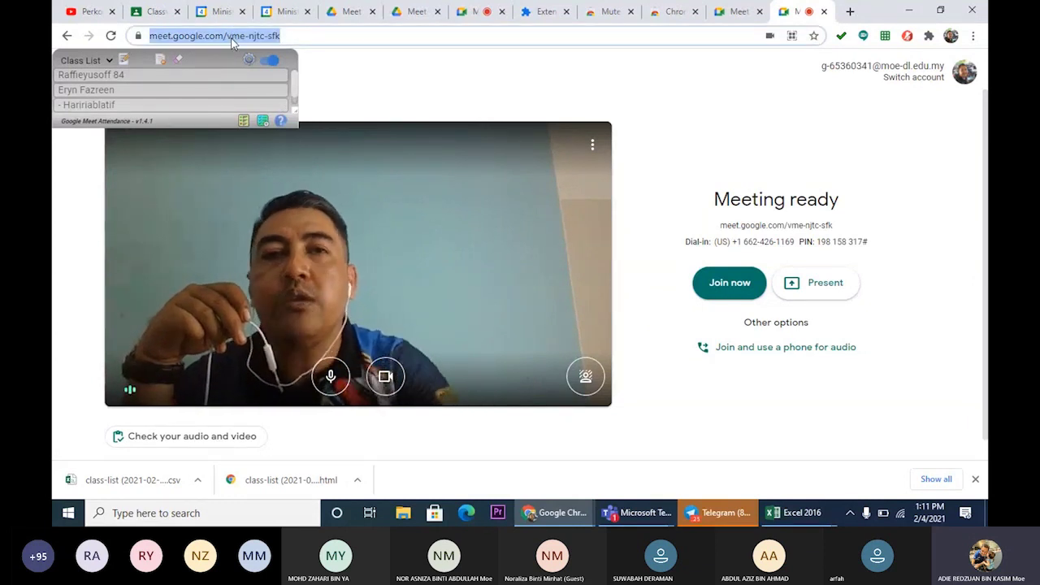
click(161, 13)
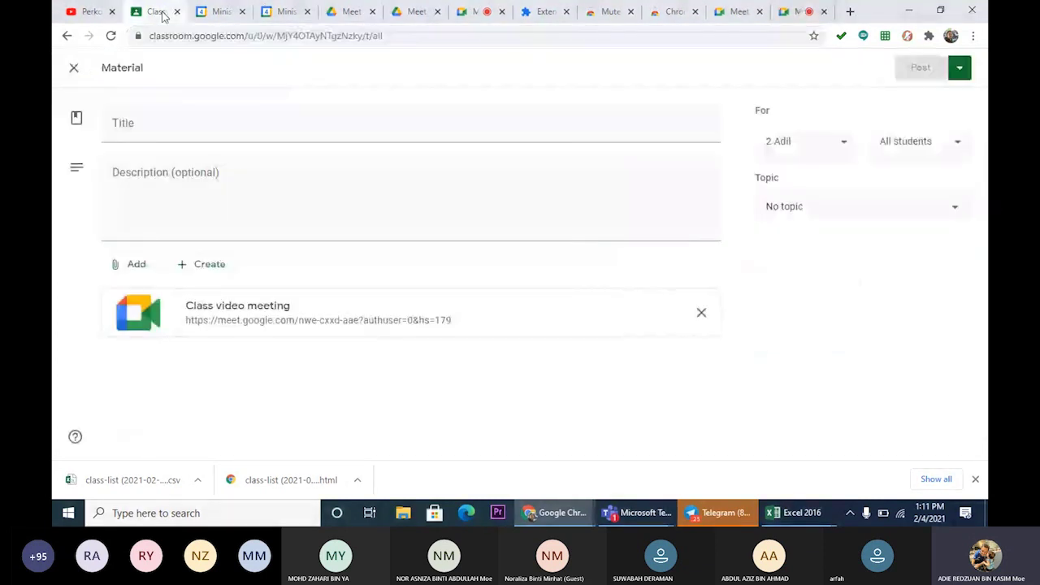
click(137, 268)
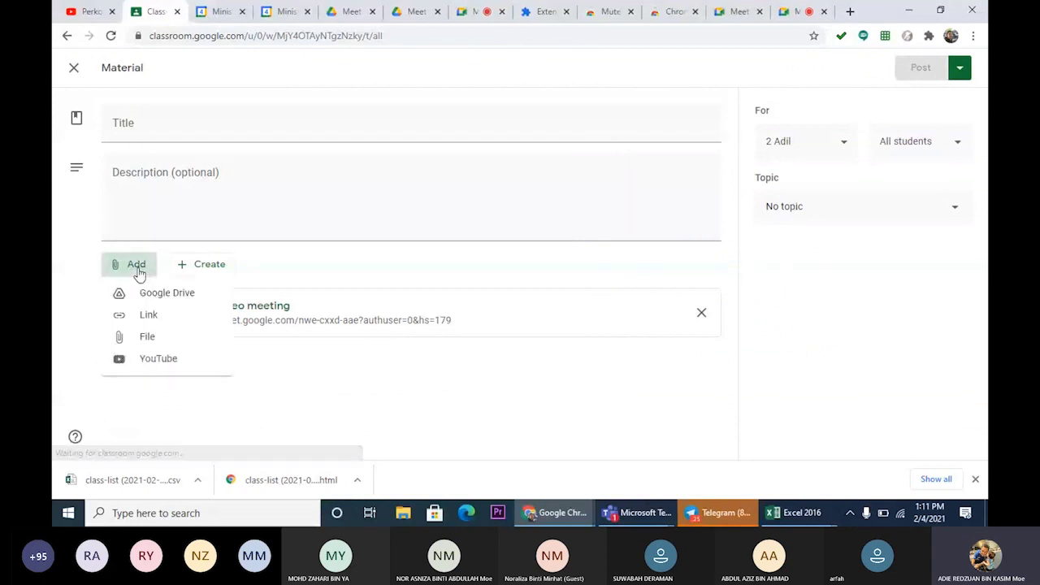
click(155, 317)
key(ctrl+v)
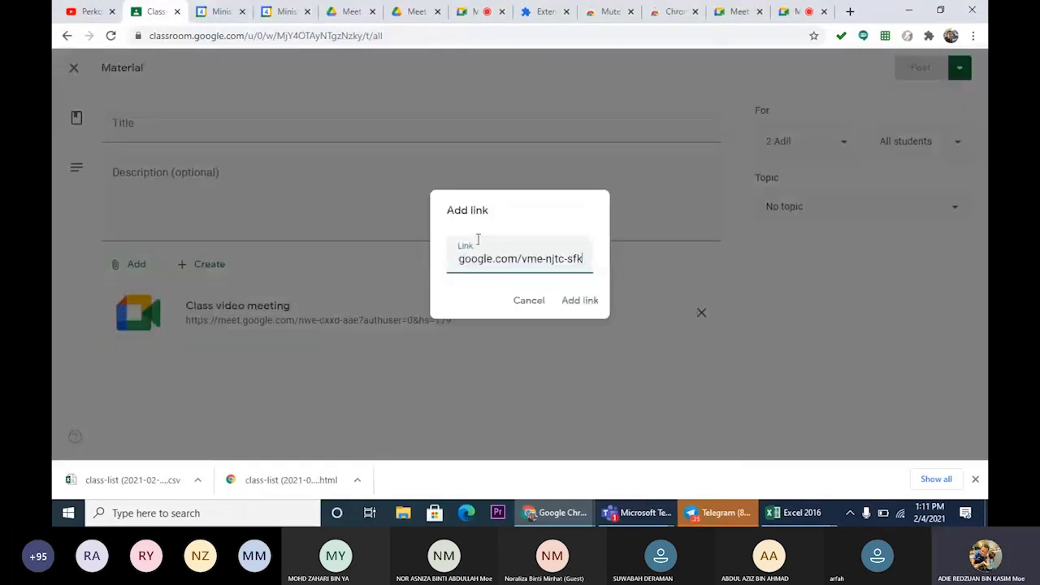
click(577, 301)
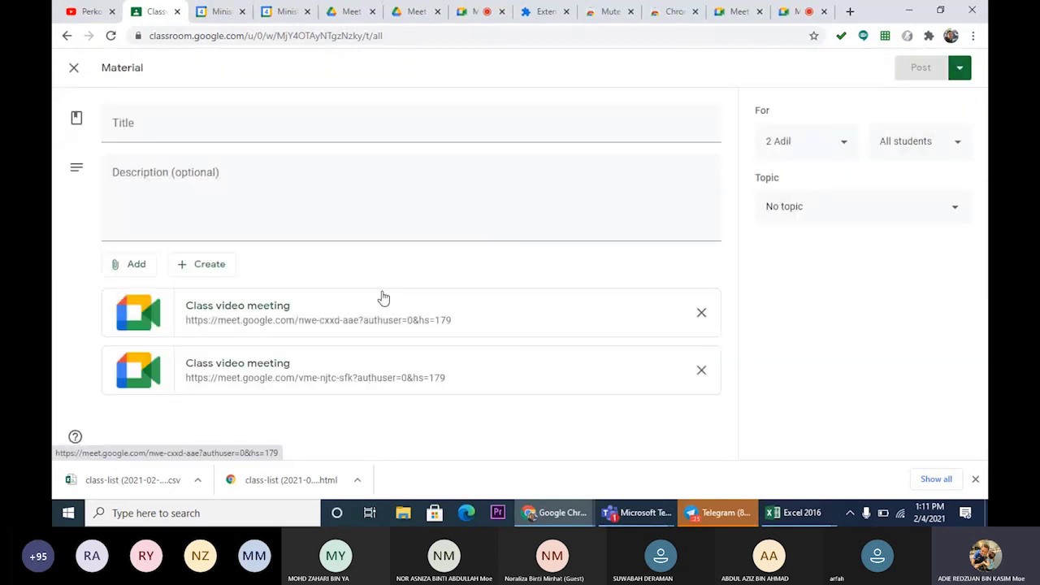
Title the material "Meet Kelas Matematik 4 Feb" and activate its description for entry.
click(367, 123)
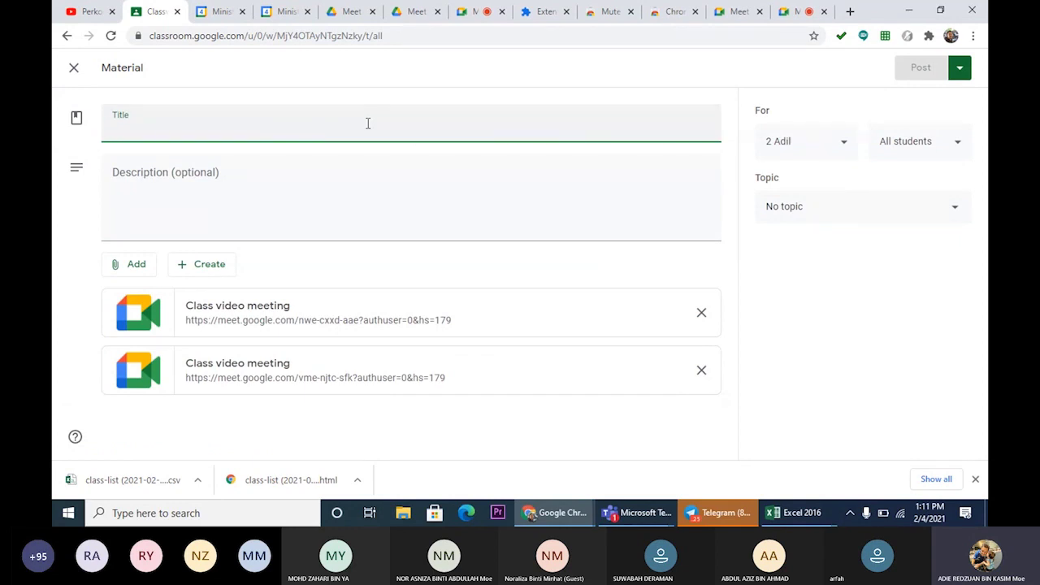
text(Goo)
text(Meet Kela)
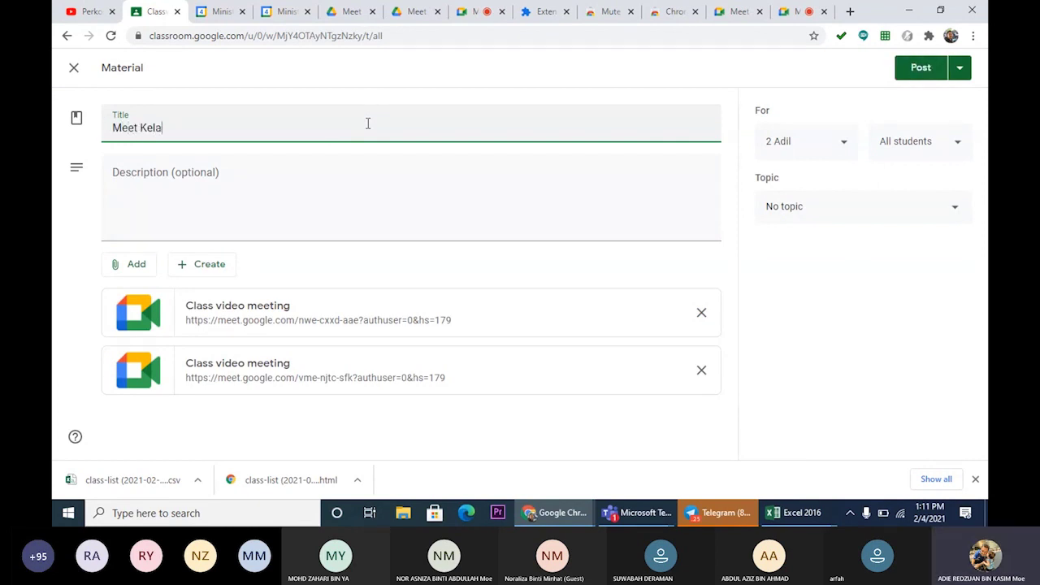
text(s Matematik 4 Feb)
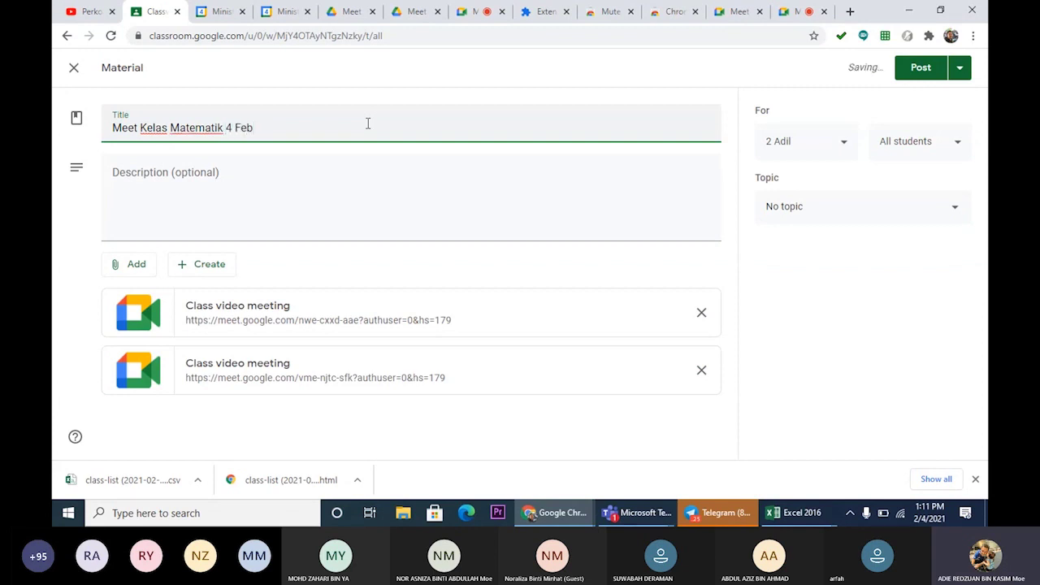
click(246, 175)
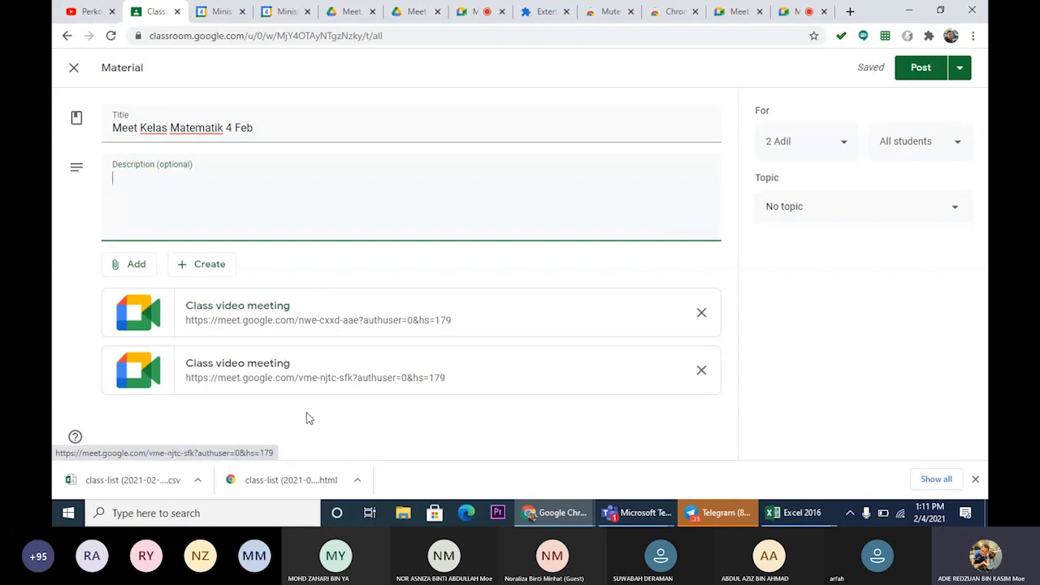
Post the "Meet Kelas Matematik 4 Feb" material to the 2 Adil class and expand it in the classwork list.
click(932, 71)
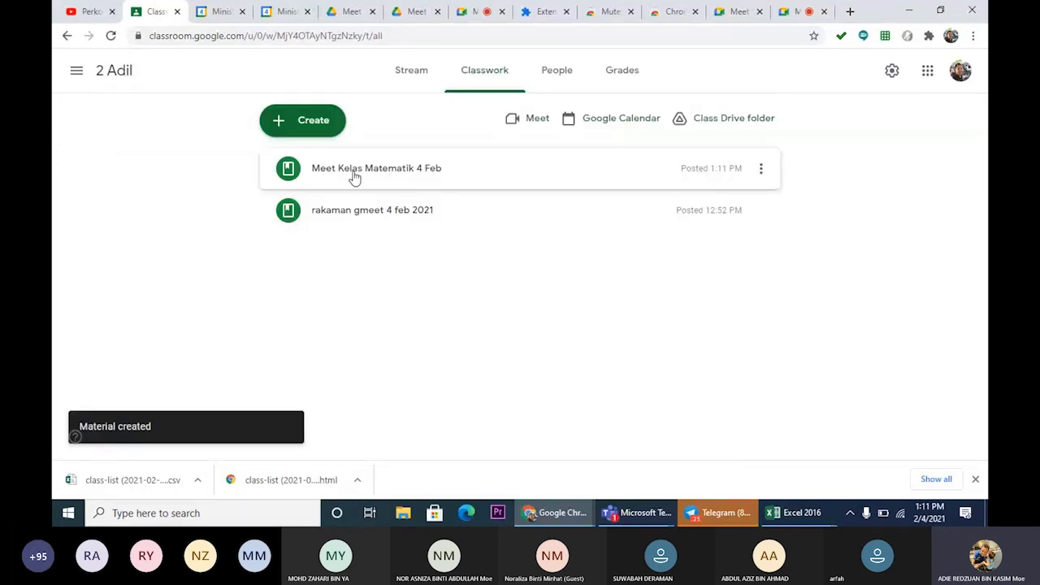
click(370, 176)
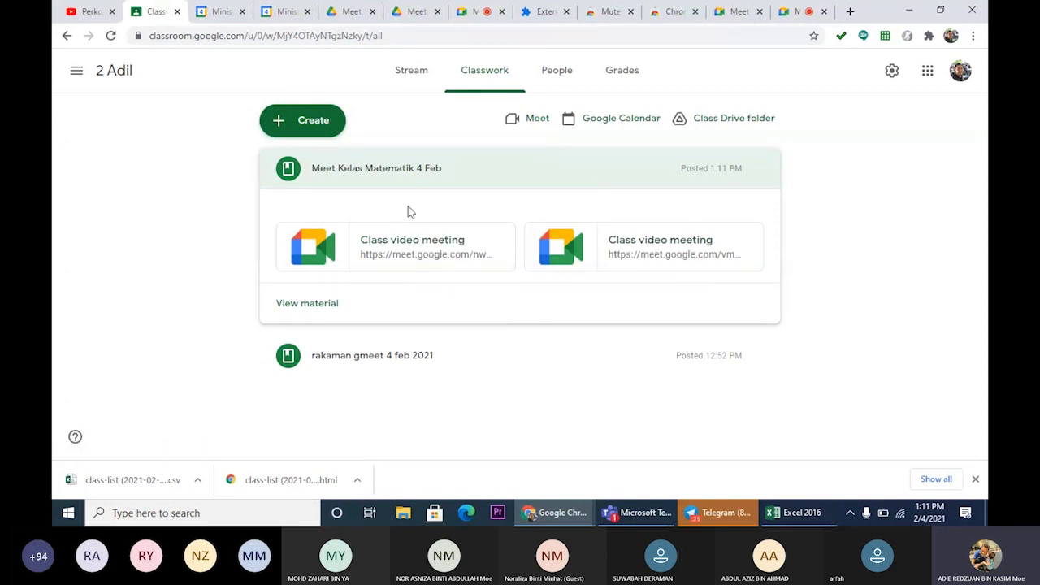
Request to rejoin the nwe-cxxd-aae meeting, and join the vme-njtc-sfk meeting with its invitation dialog dismissed.
click(737, 11)
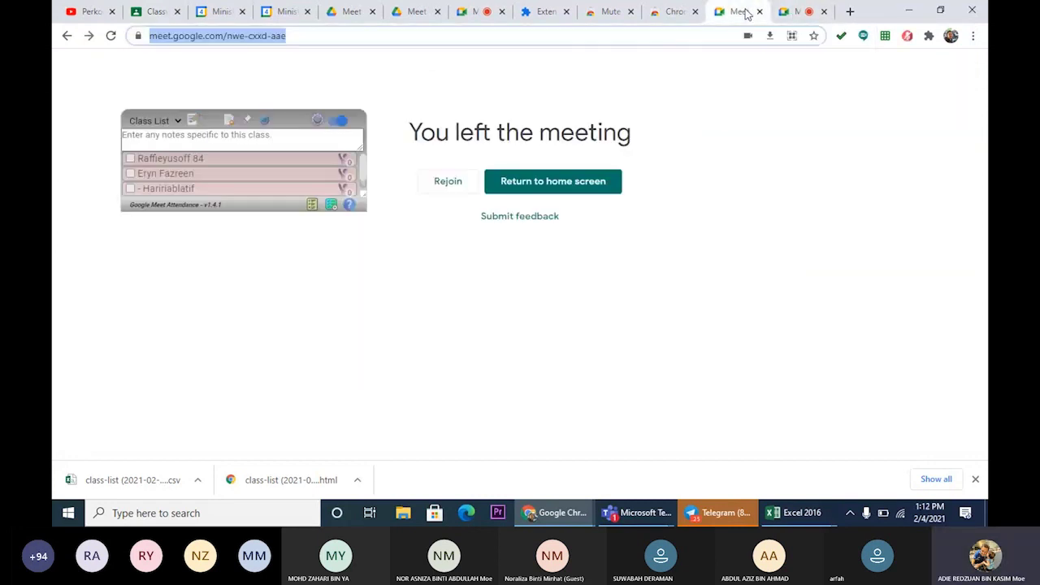
click(447, 181)
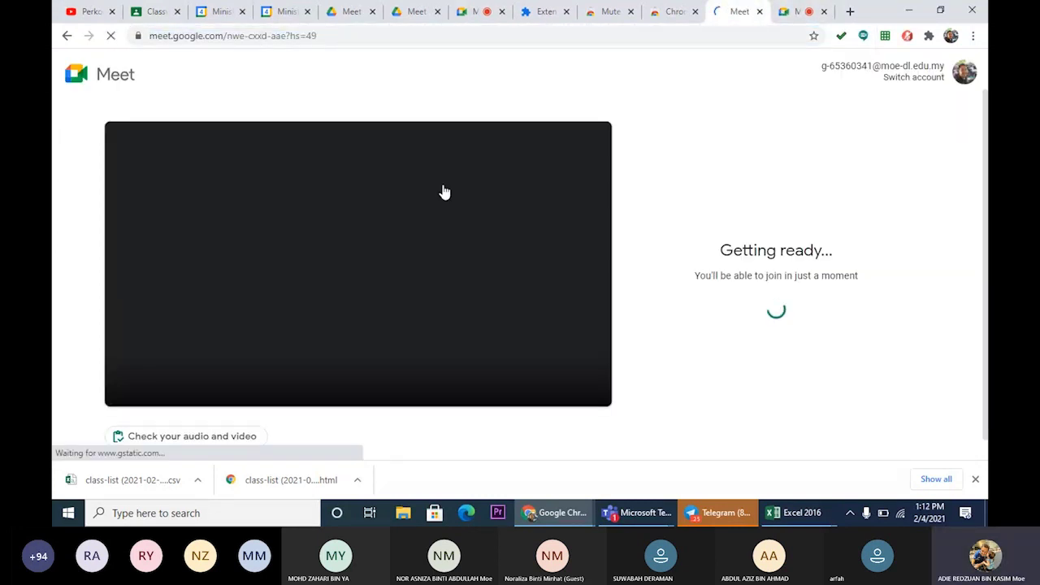
click(798, 13)
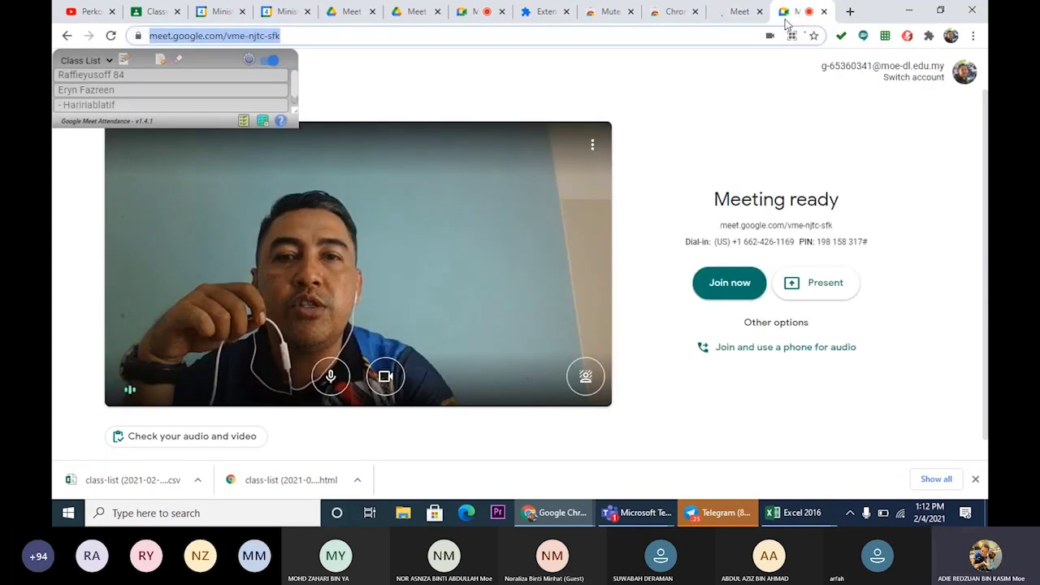
click(723, 285)
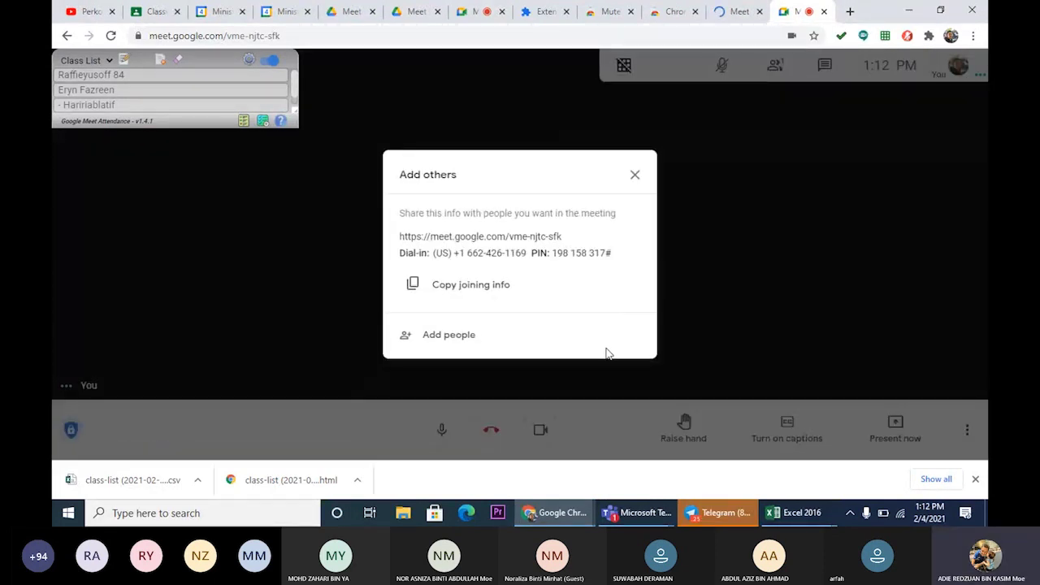
click(636, 176)
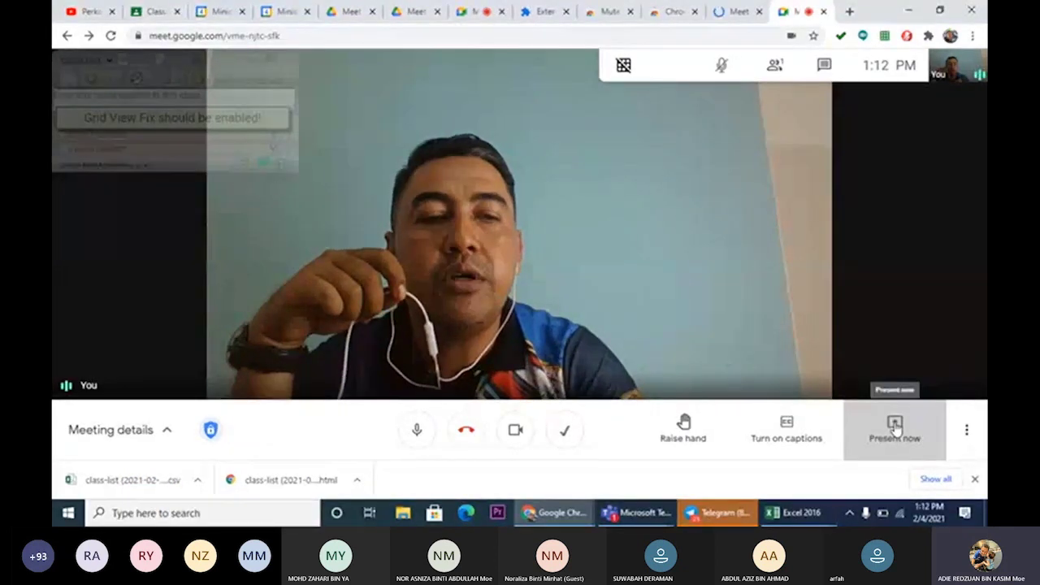
Try to present the entire screen in the vme-njtc-sfk meeting, selecting the screen preview as the content to share.
click(895, 430)
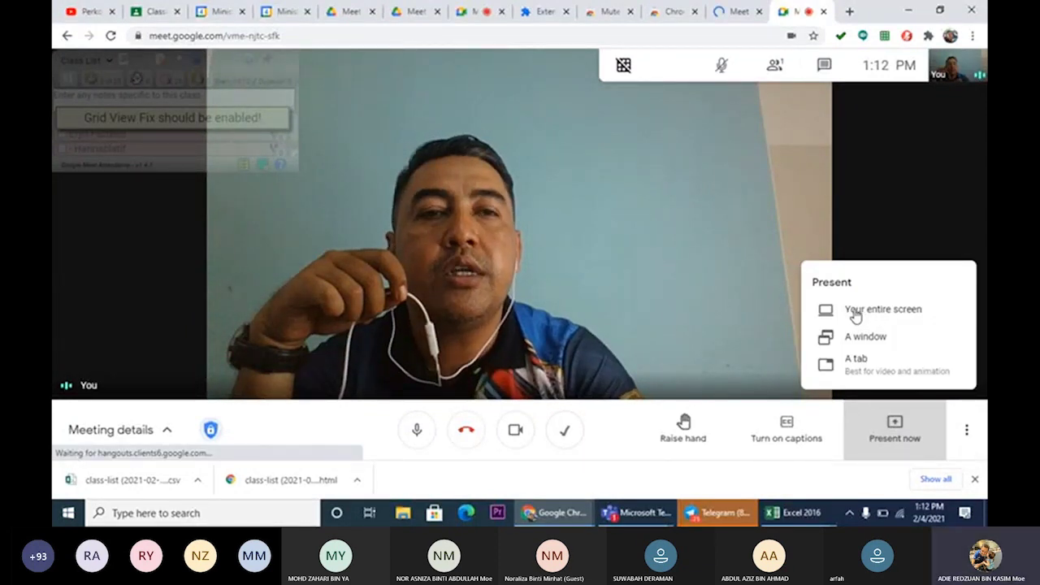
click(856, 313)
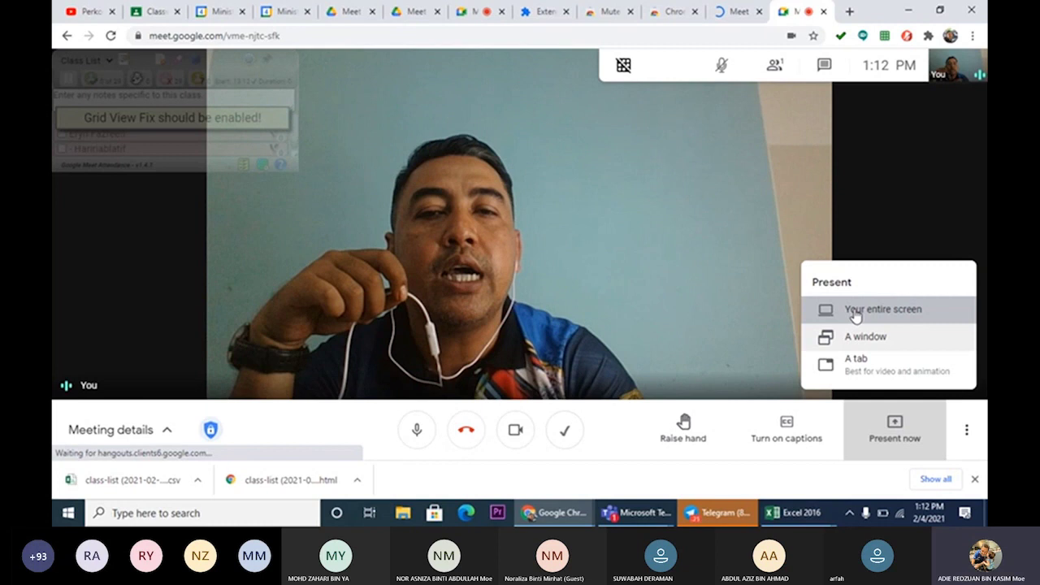
click(855, 313)
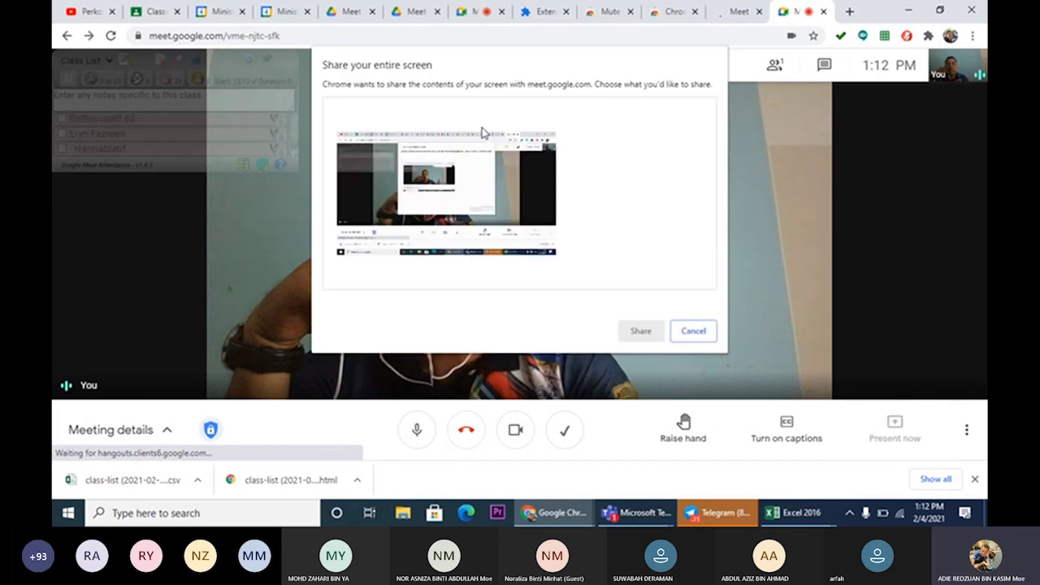
click(412, 189)
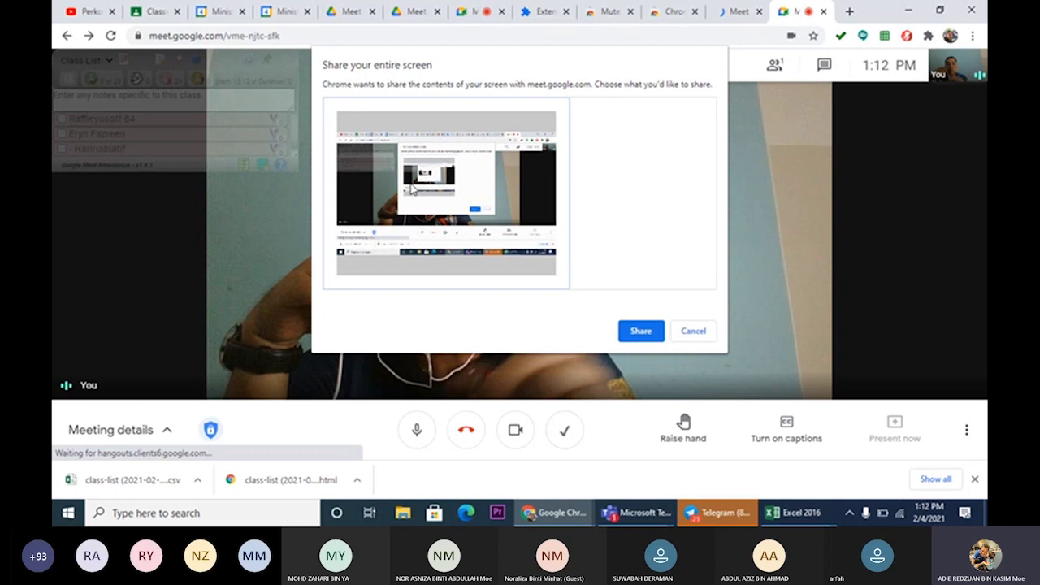
Close the browser pages of the nwe-cxxd-aae and vme-njtc-sfk meetings.
click(742, 14)
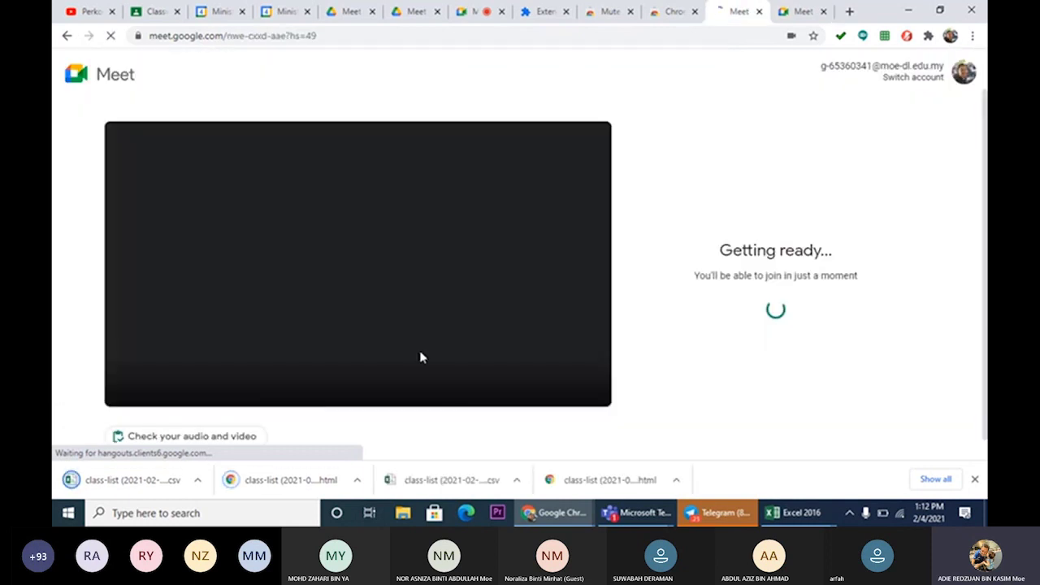
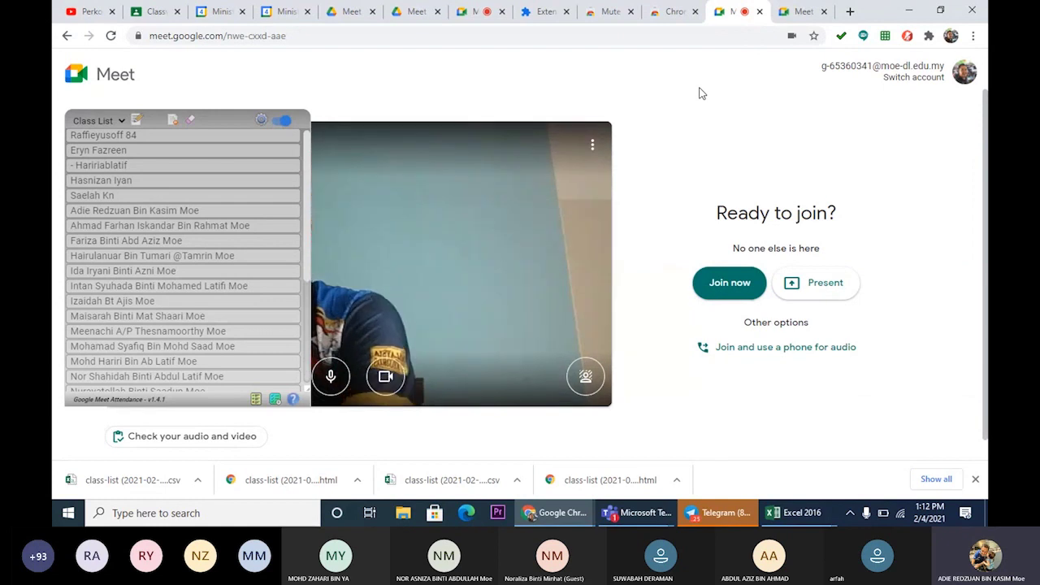
click(760, 12)
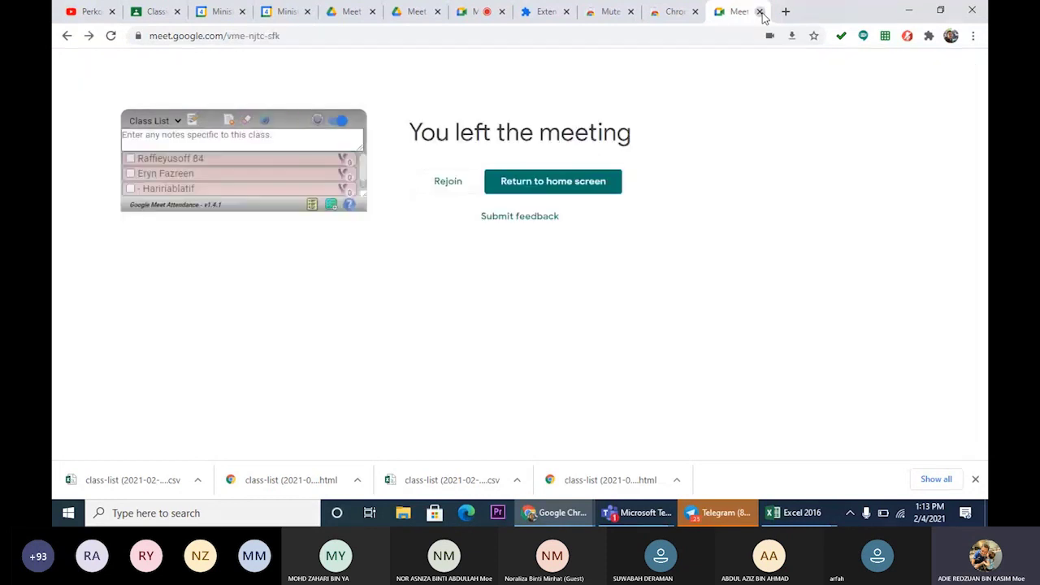
click(760, 11)
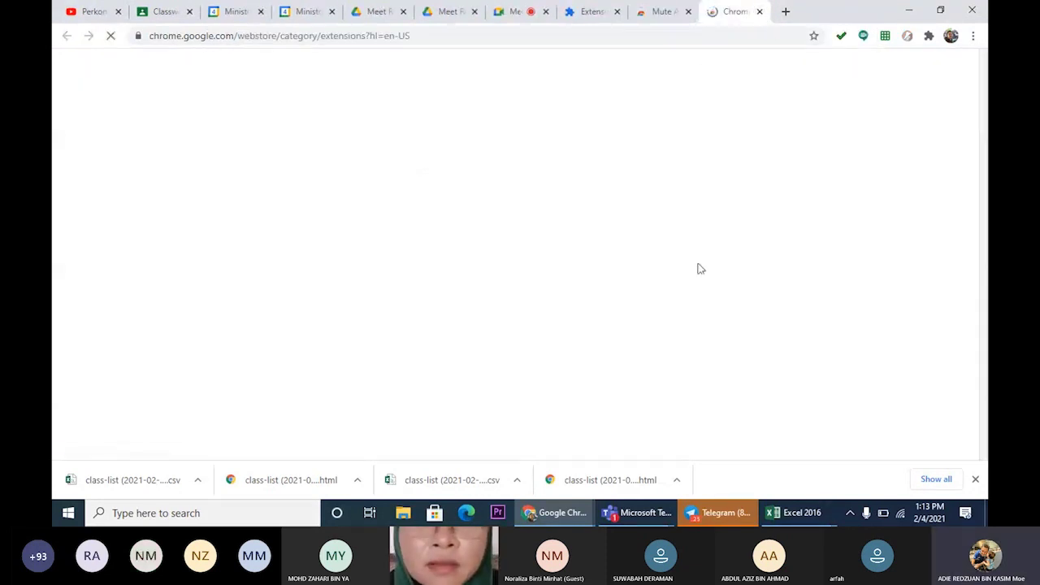
Switch to Microsoft Teams and check the participants of the meeting in "General".
click(721, 519)
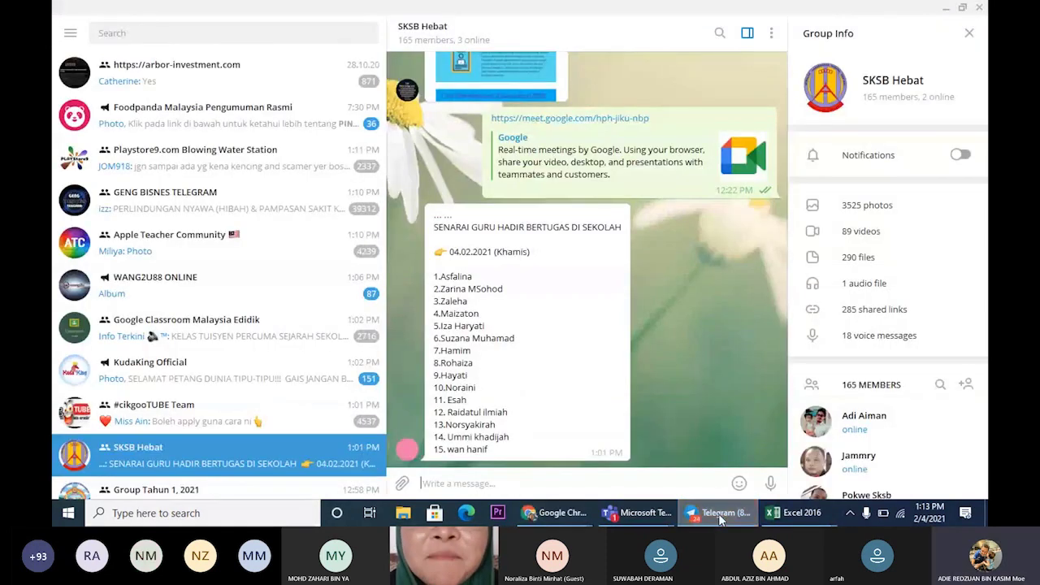
mouse_move(636, 521)
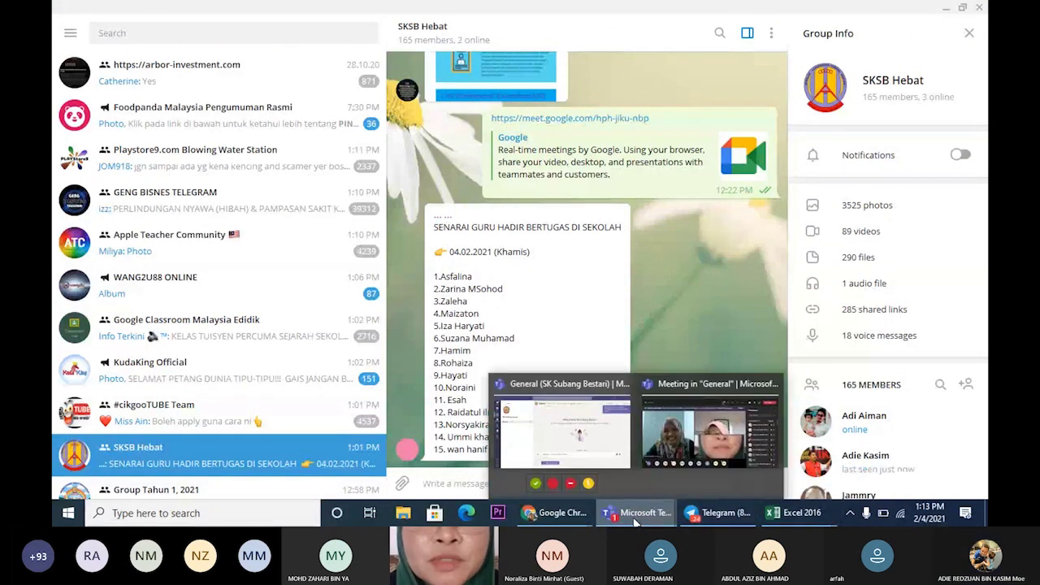
click(664, 459)
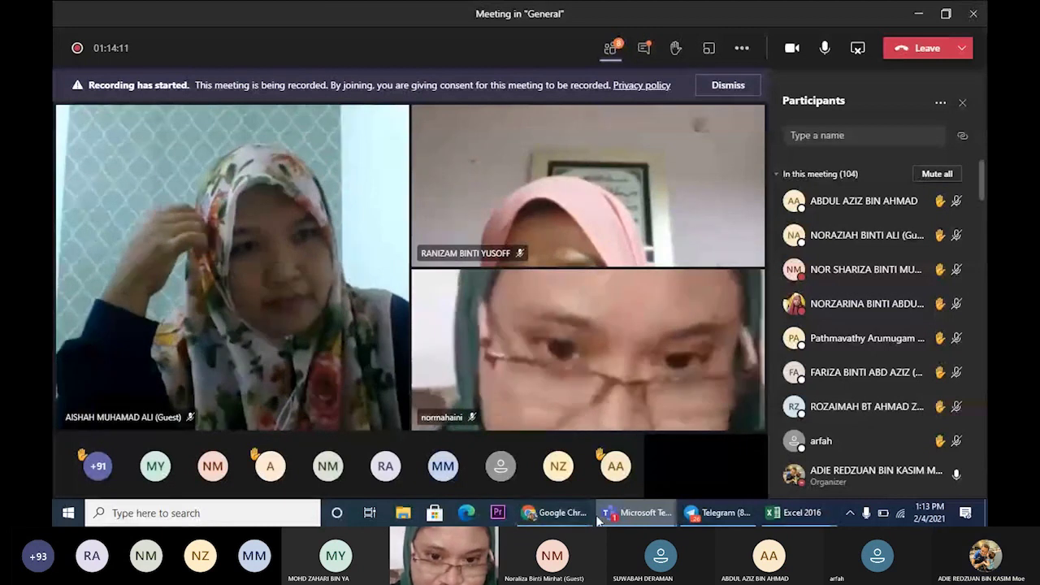
mouse_move(570, 521)
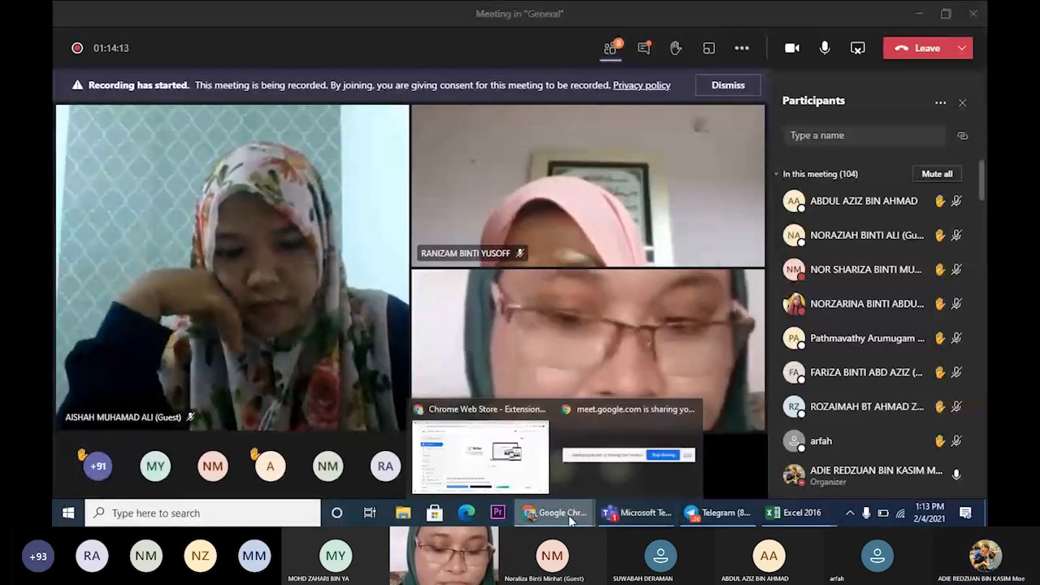
click(570, 513)
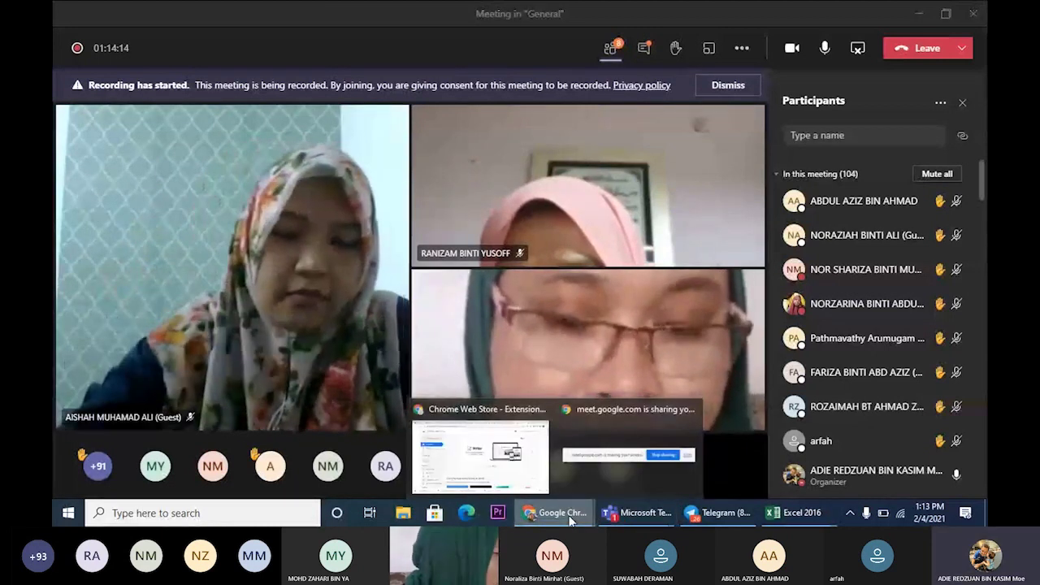
click(487, 452)
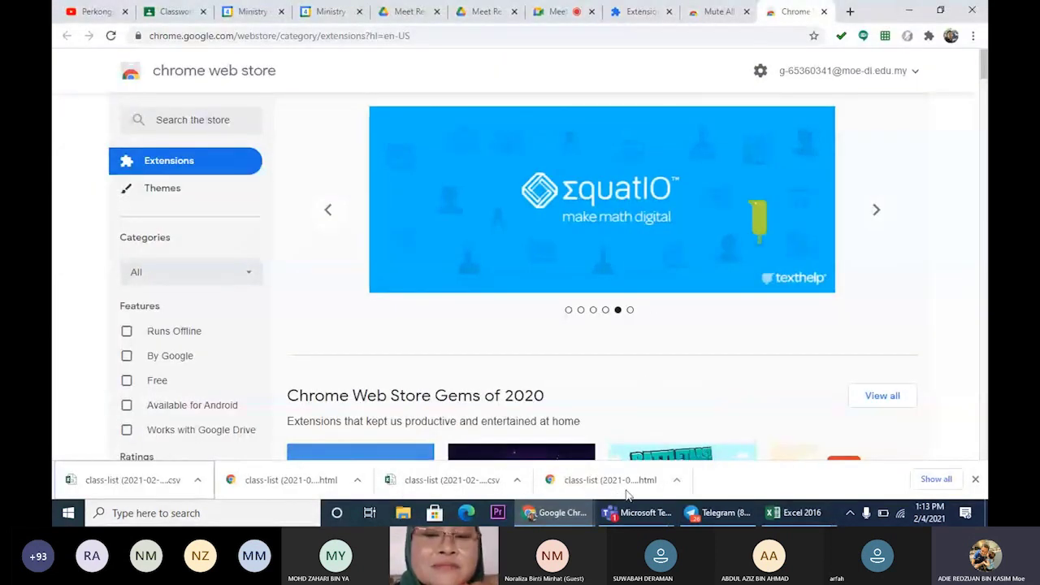
mouse_move(637, 510)
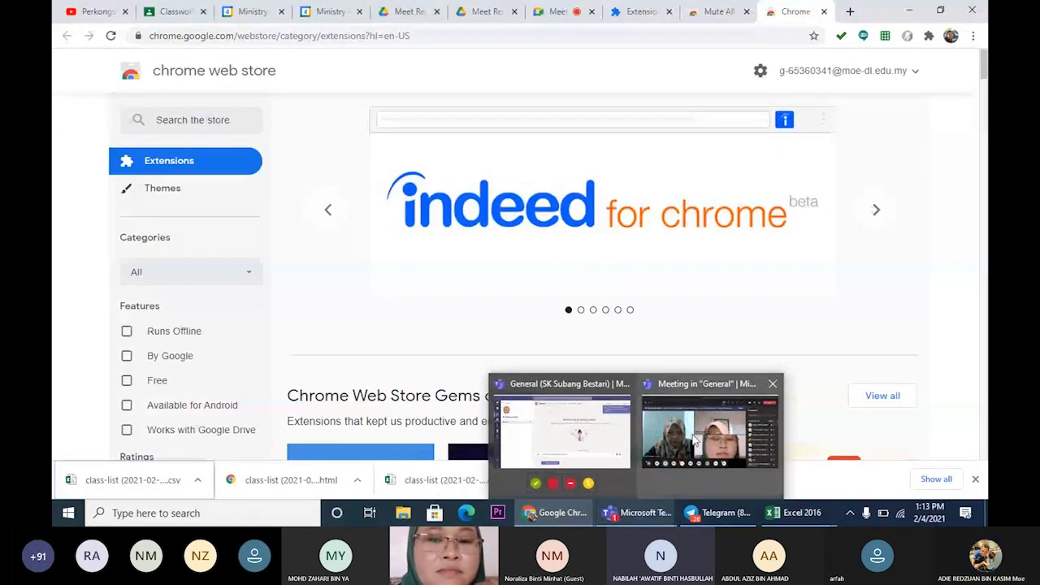
mouse_move(696, 439)
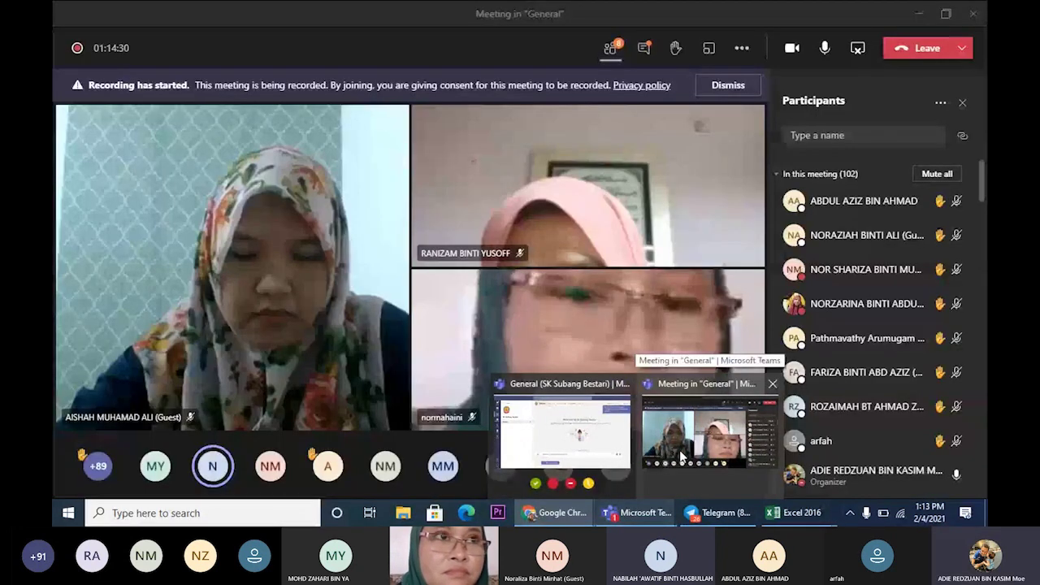
click(681, 457)
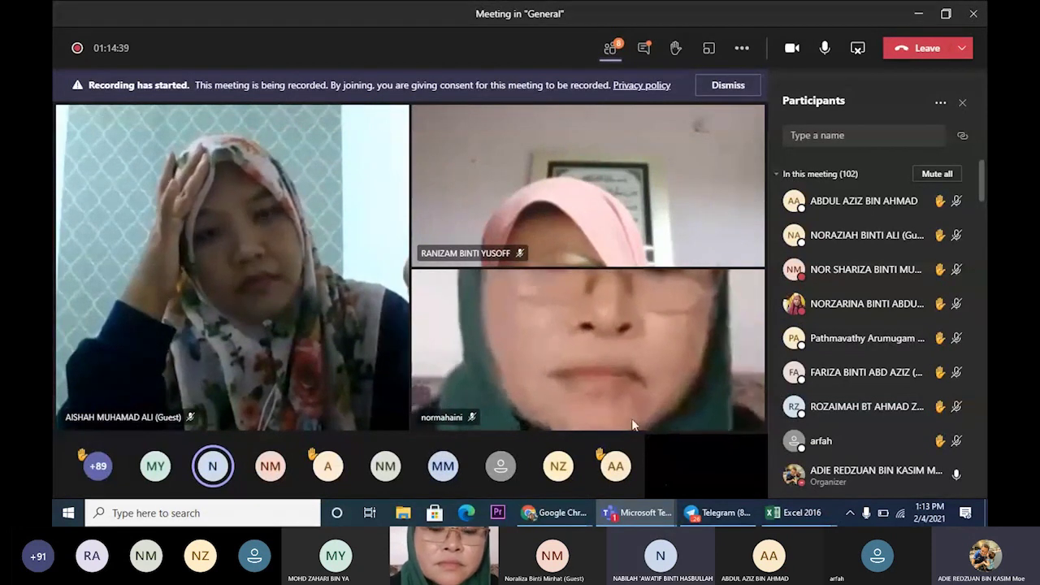
Return to Chrome, go to the ongoing hph-jiku-nbp meeting and admit the participant waiting to join.
click(550, 516)
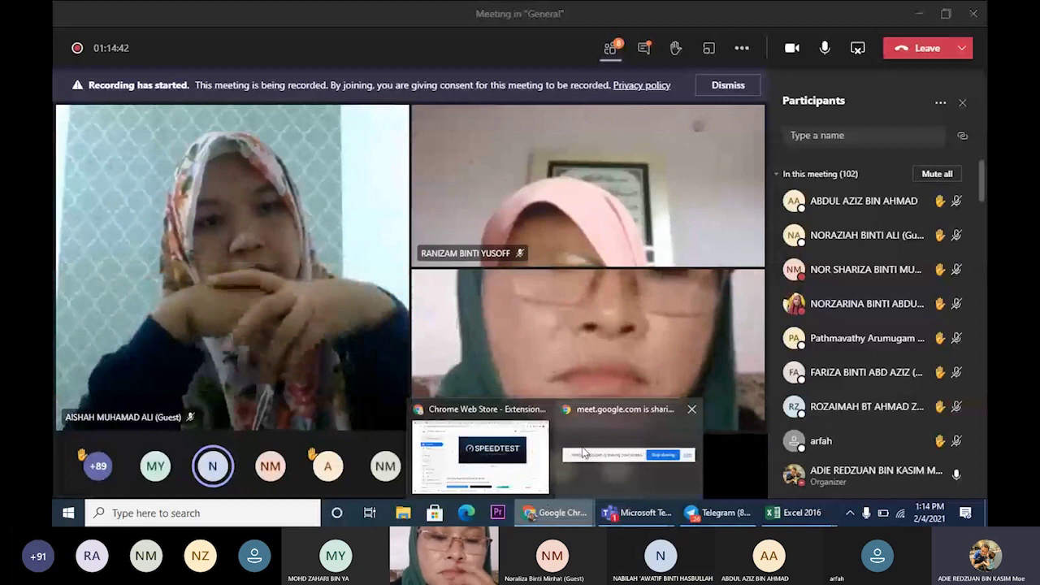
click(487, 456)
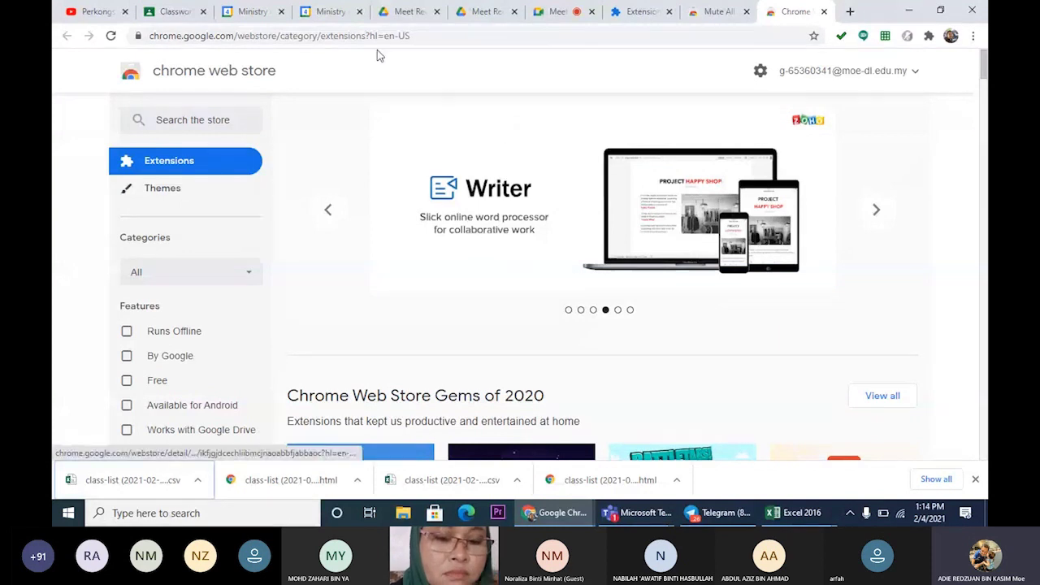
click(482, 16)
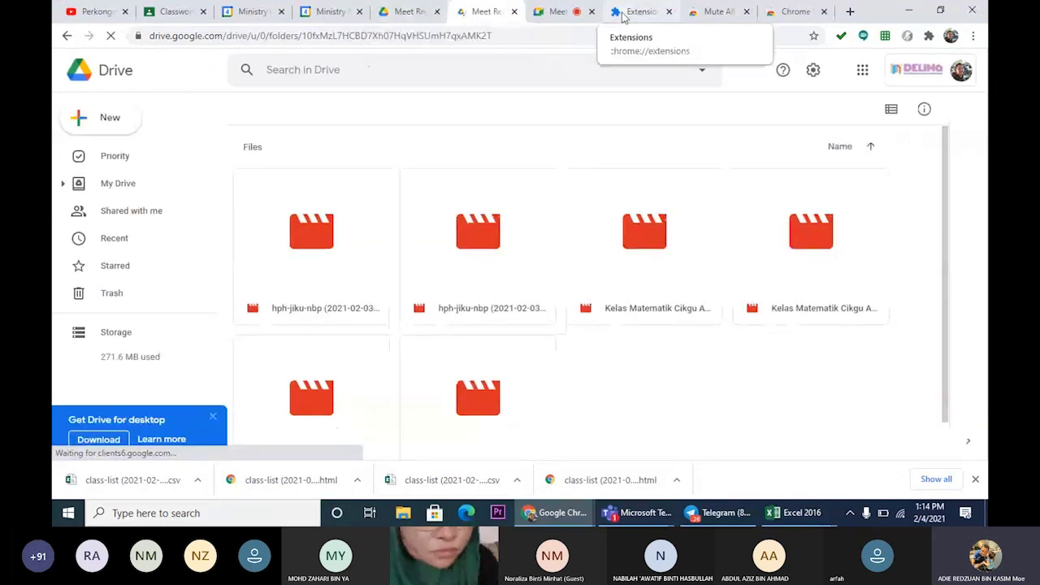
click(555, 13)
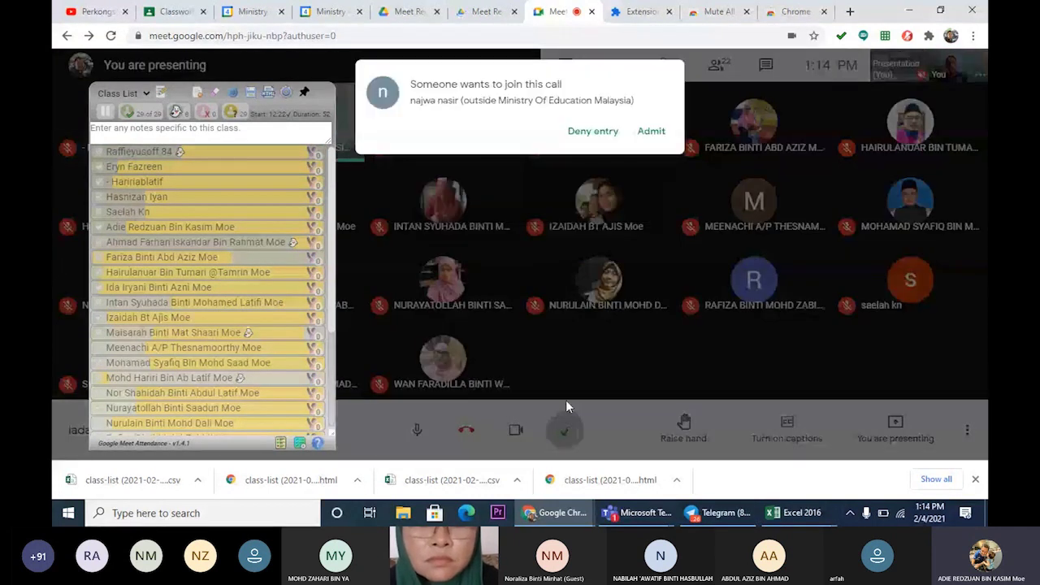
click(653, 201)
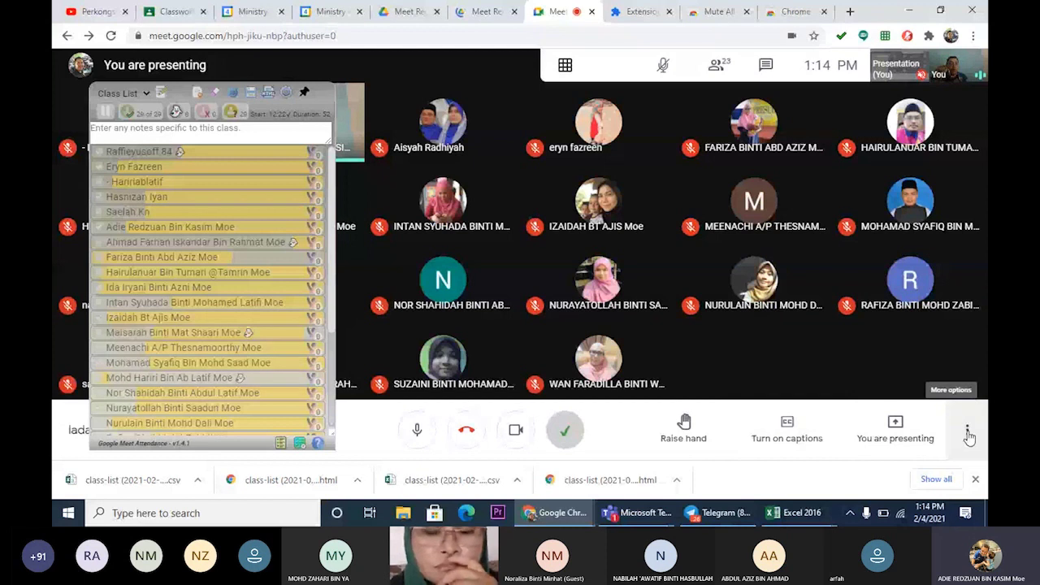
Open the meeting's background options, turn on the camera and apply the Blurry beach background.
click(968, 431)
click(969, 435)
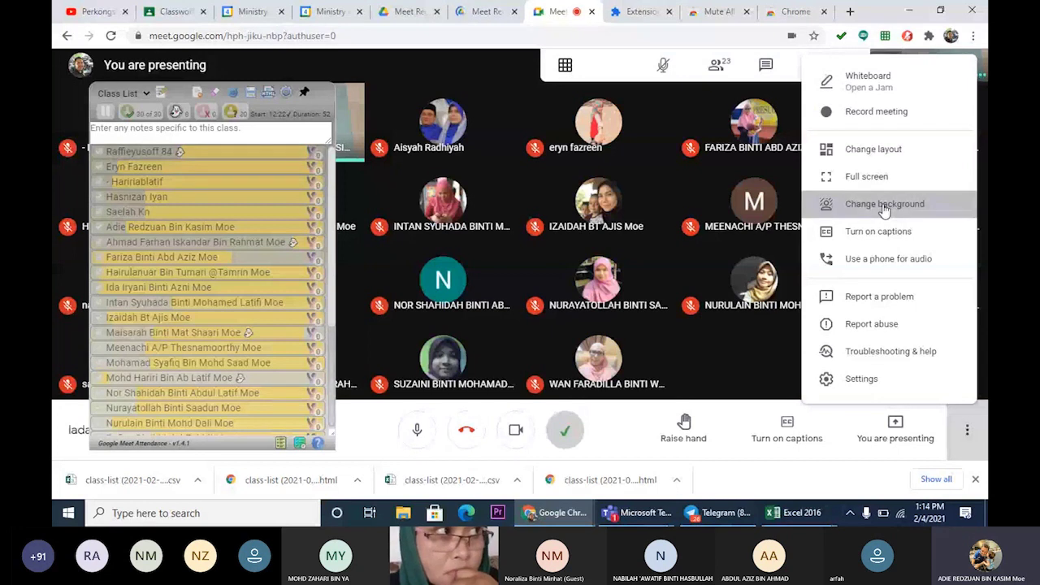
click(884, 207)
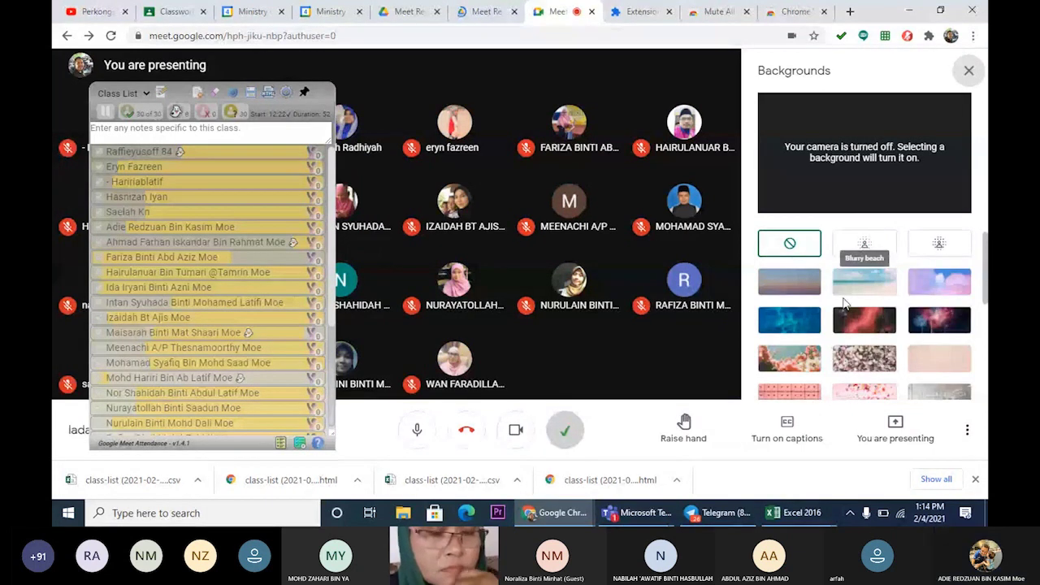
click(789, 243)
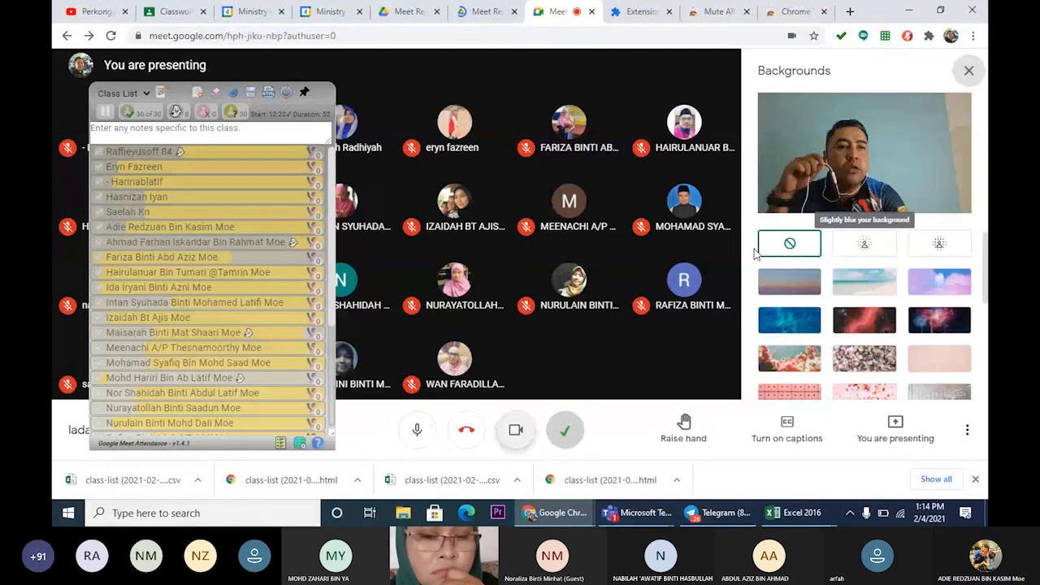
click(875, 291)
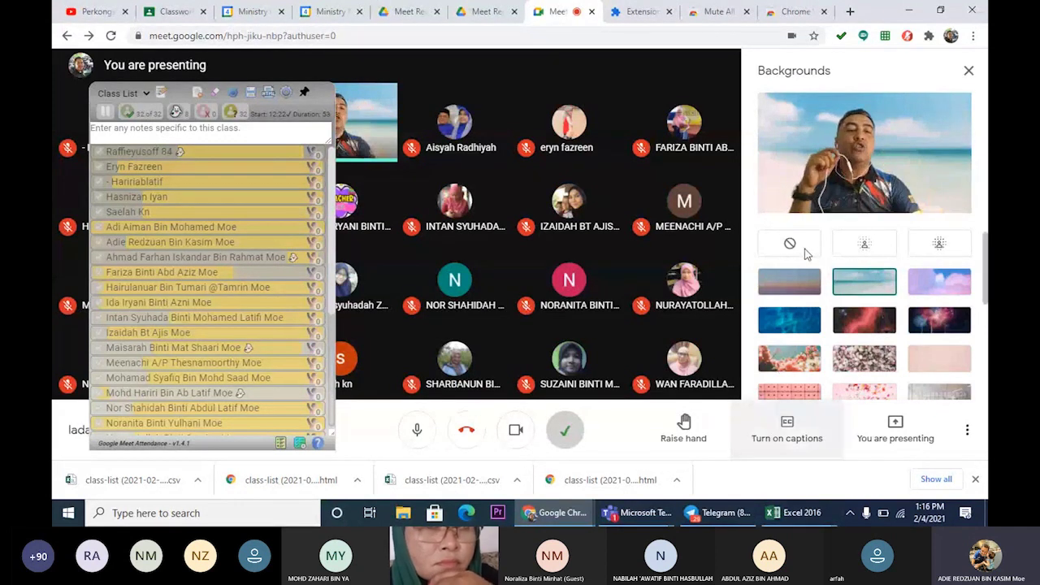
Remove the virtual background from the camera video.
click(805, 252)
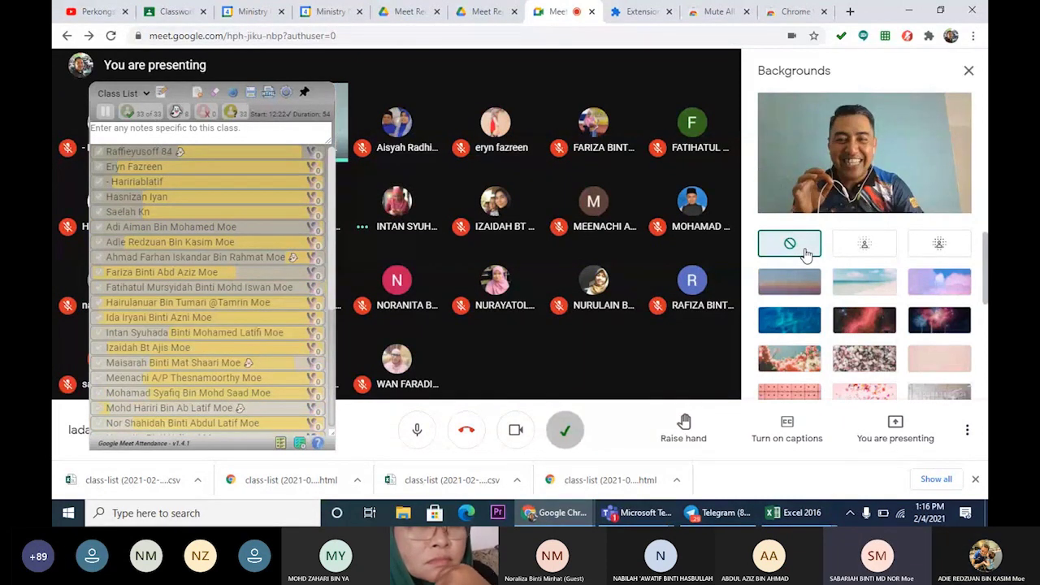
mouse_move(613, 521)
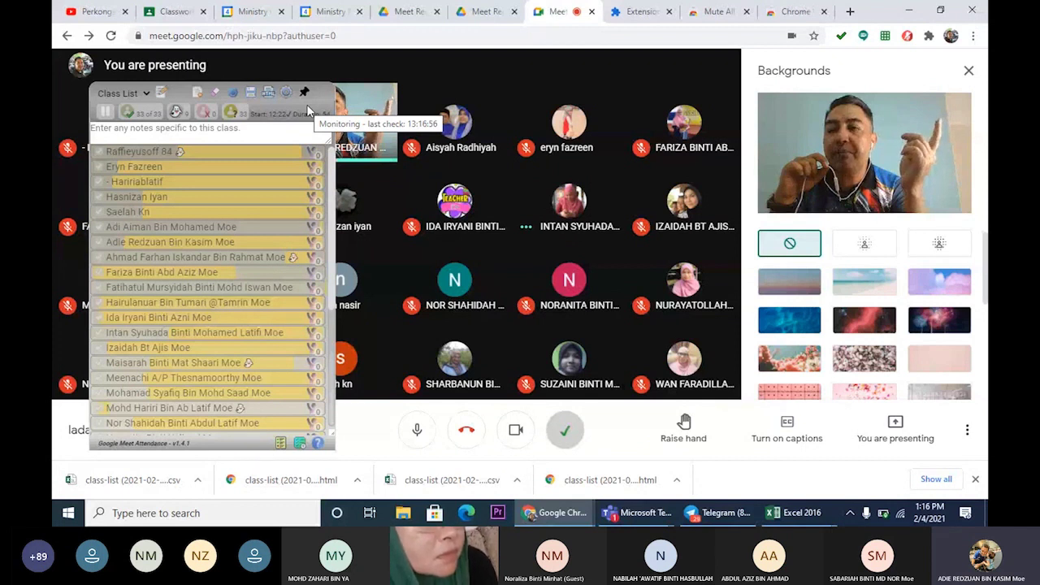
Switch to the February 2021 calendar, open the Kelas Matematik event on February 10 and dismiss the web calendar links permission request.
click(248, 14)
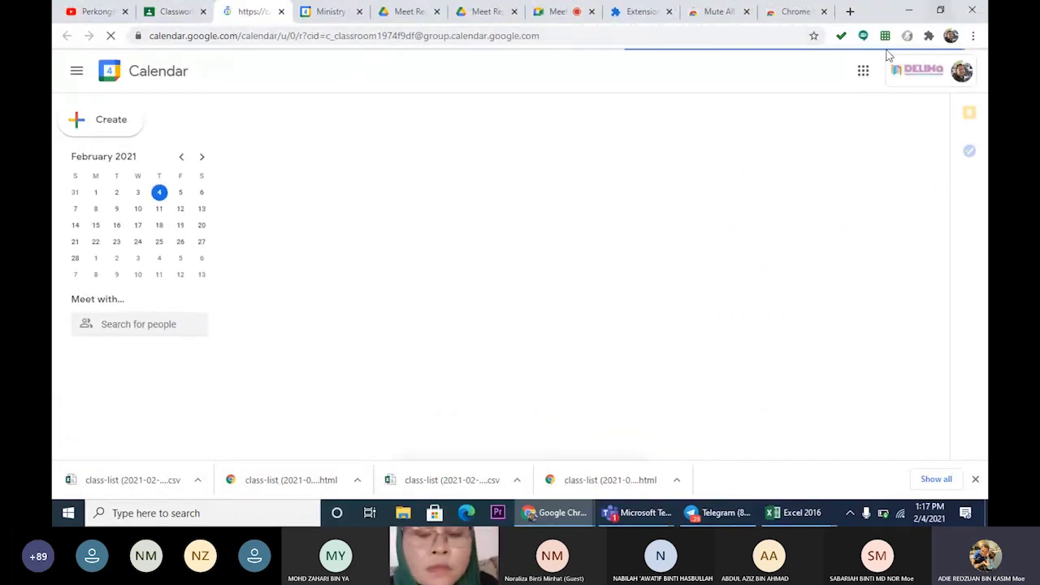
click(864, 76)
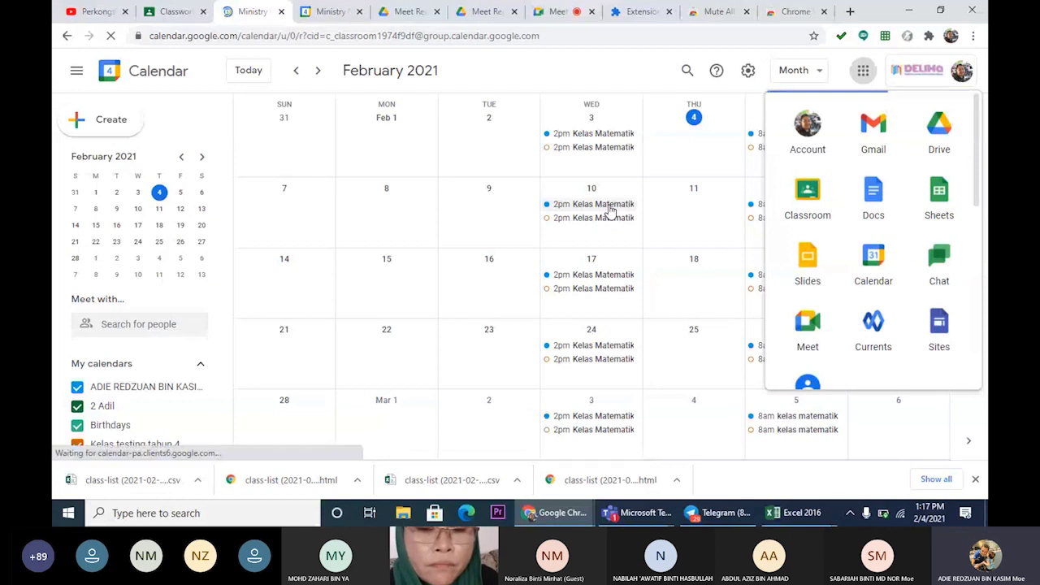
click(606, 209)
click(604, 211)
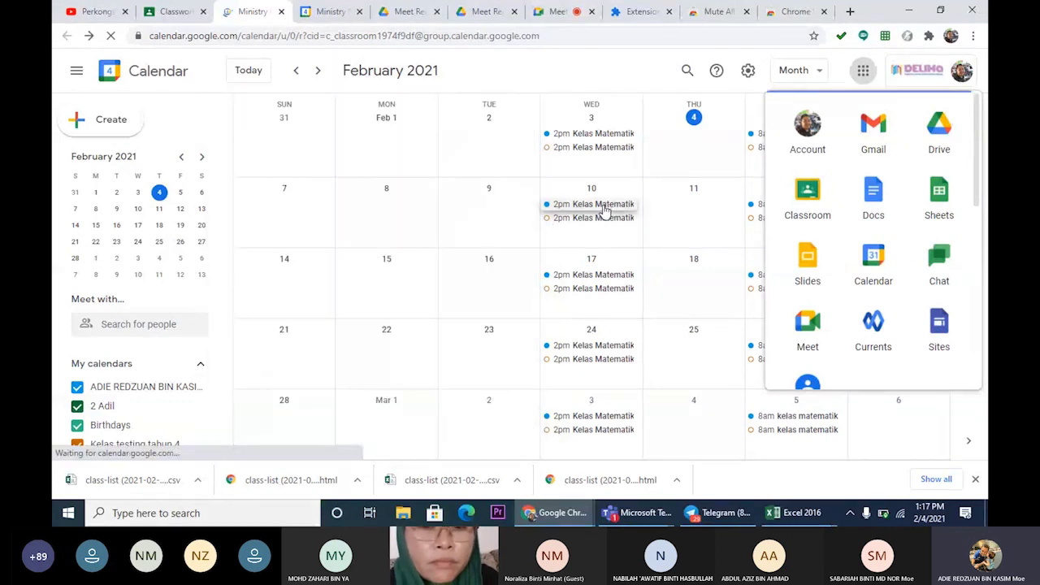
click(604, 210)
click(604, 211)
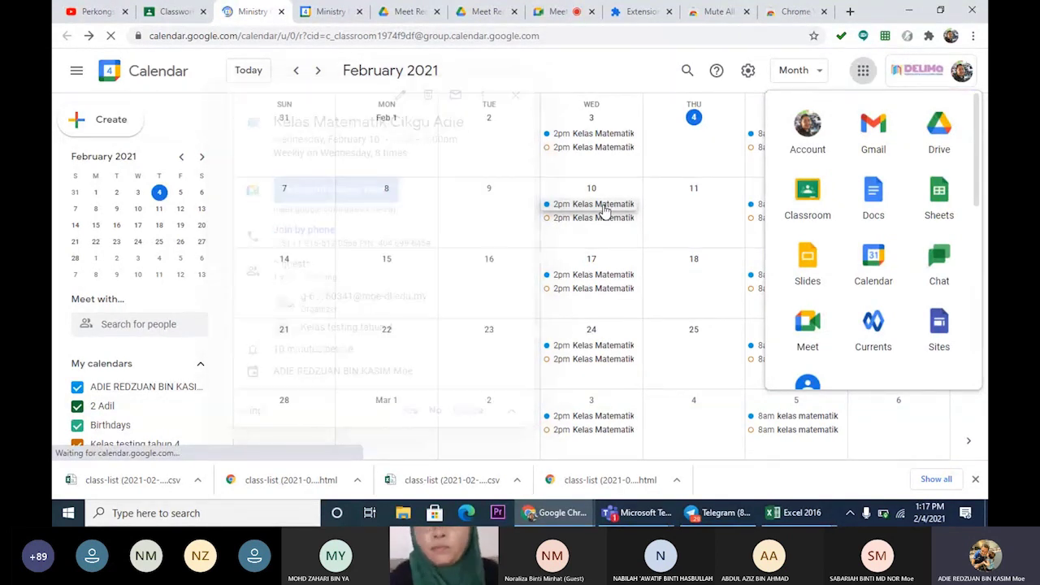
click(604, 211)
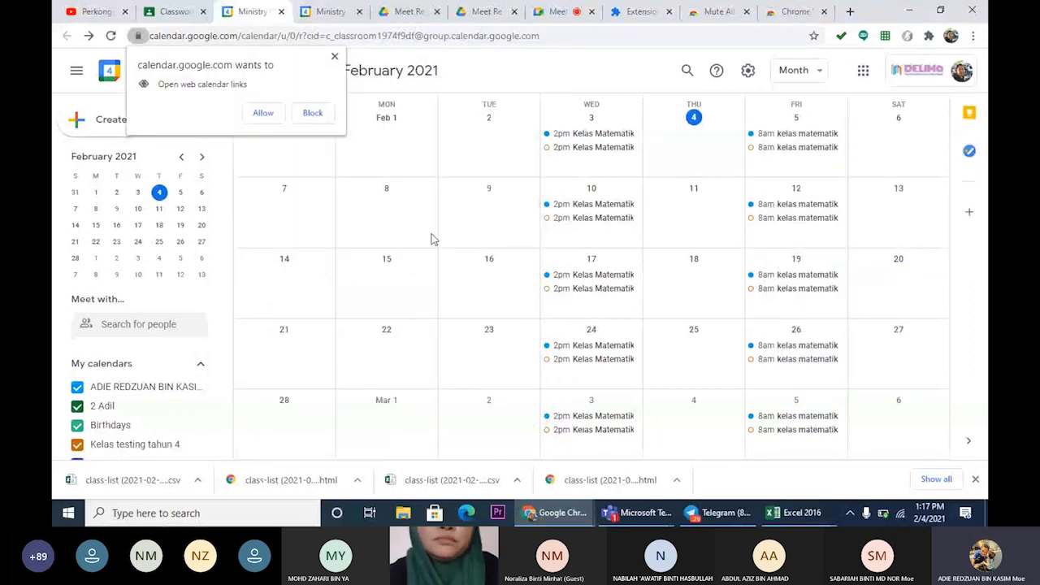
click(334, 57)
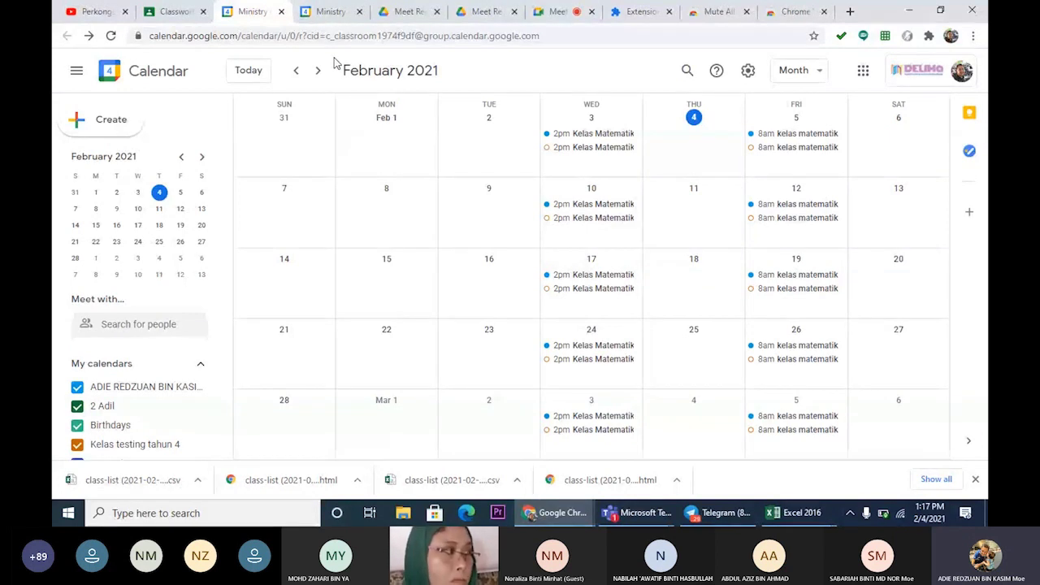
Close both open Google Calendar tabs.
click(333, 11)
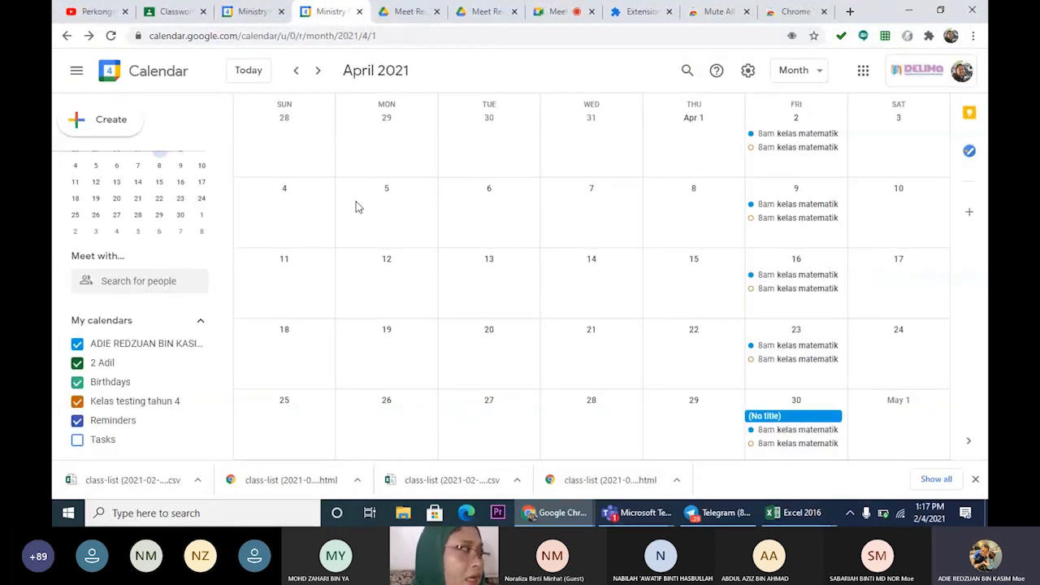
click(281, 11)
click(281, 12)
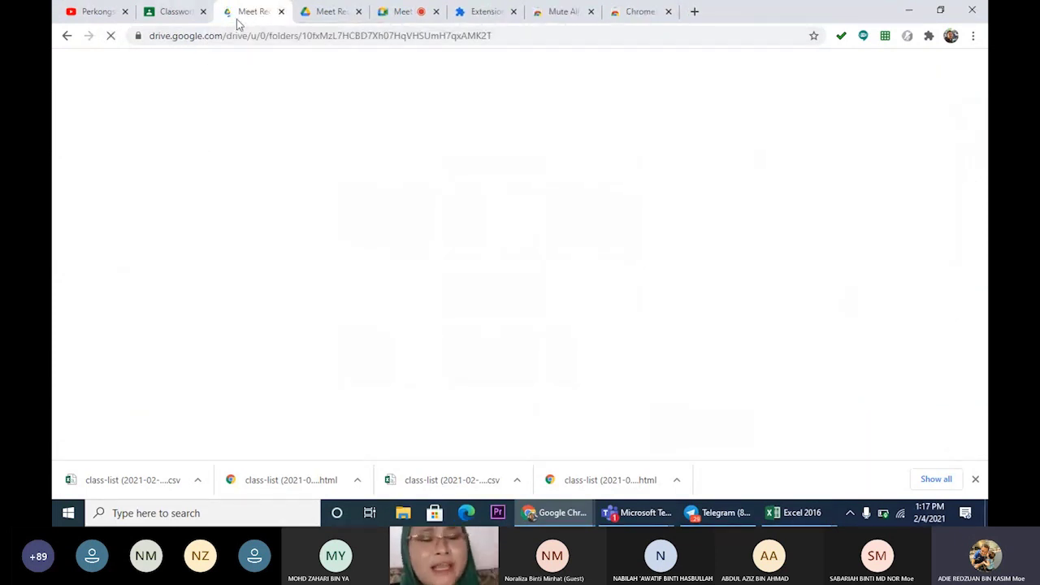
Go to Google Classroom, switch from 2 Adil to the 4H Matematik class and view its teachers and students.
click(175, 11)
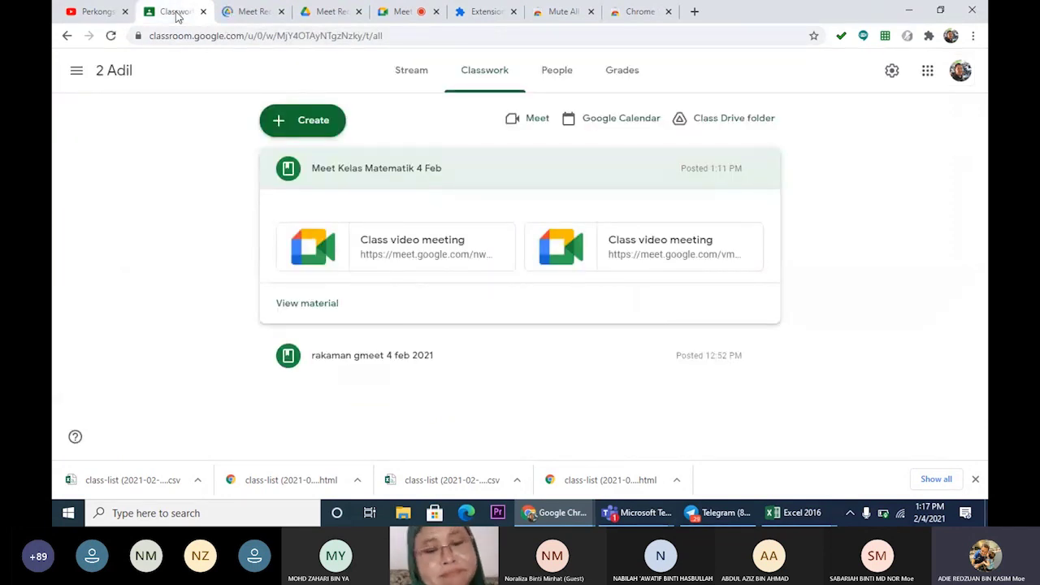
click(77, 72)
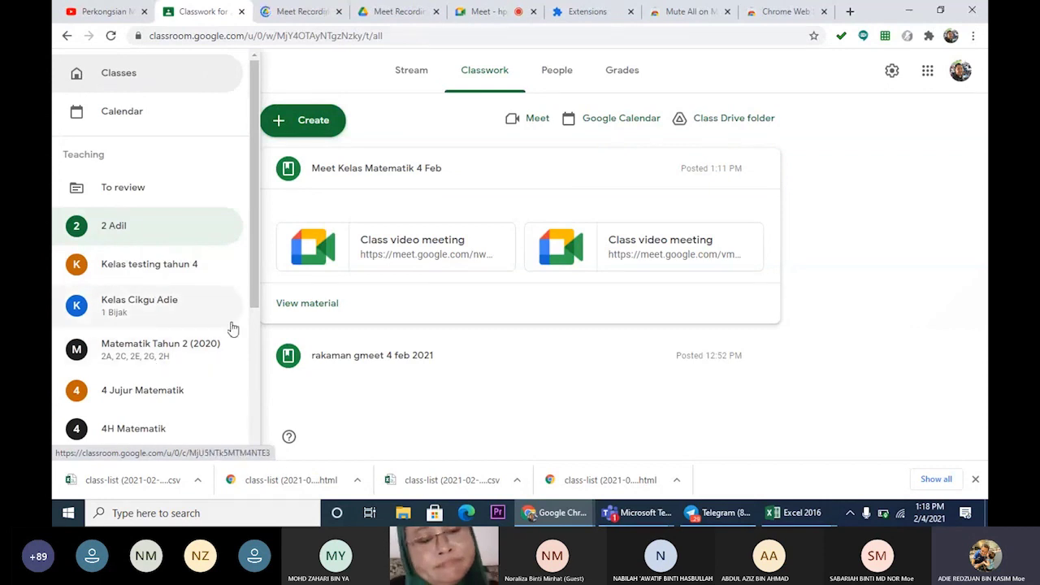
click(136, 431)
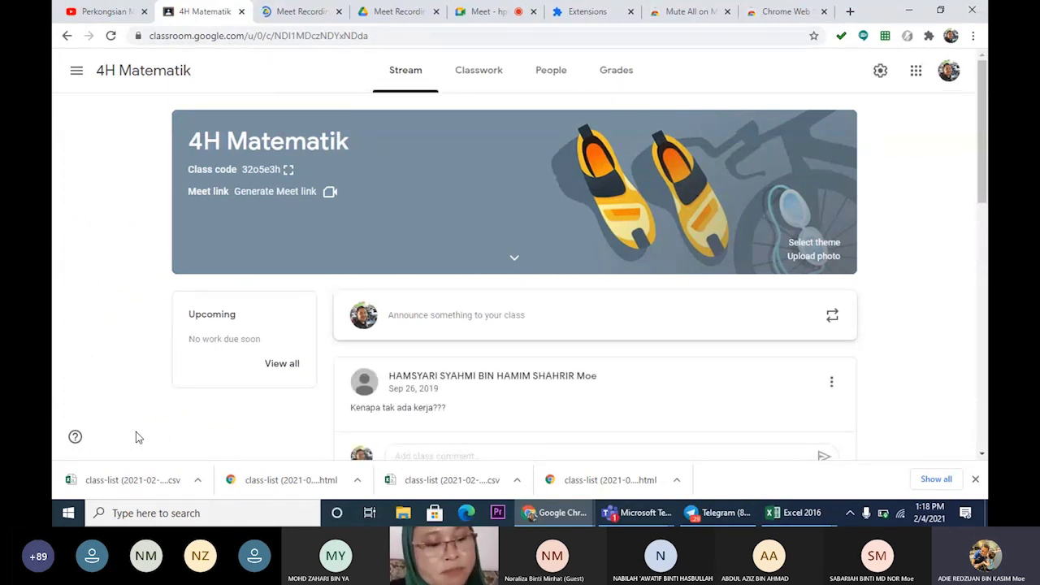
click(551, 71)
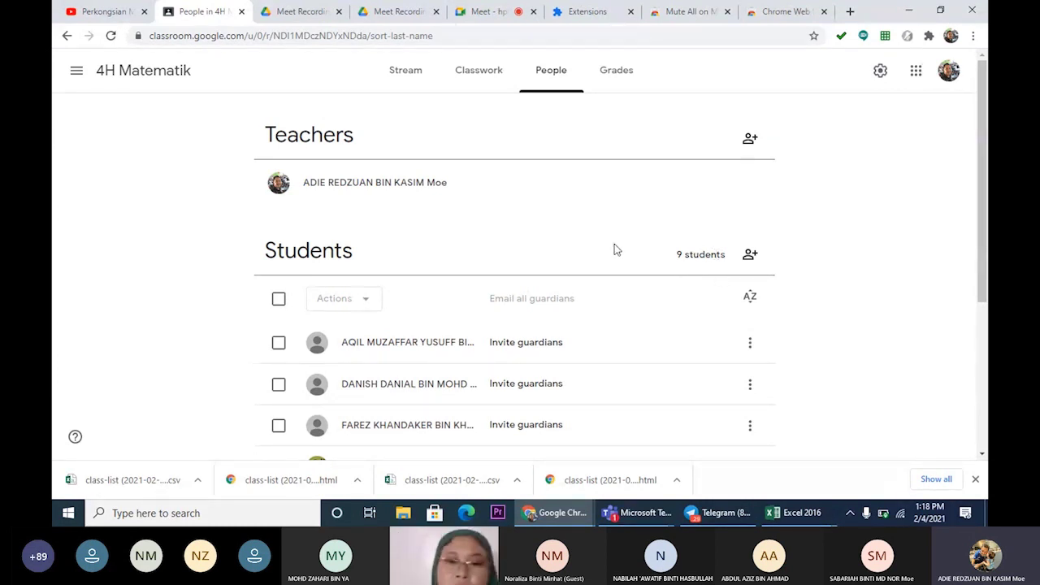
Leave 4H Matematik, return to the overview of all classes and open the INFO GCR SKSB class.
click(66, 36)
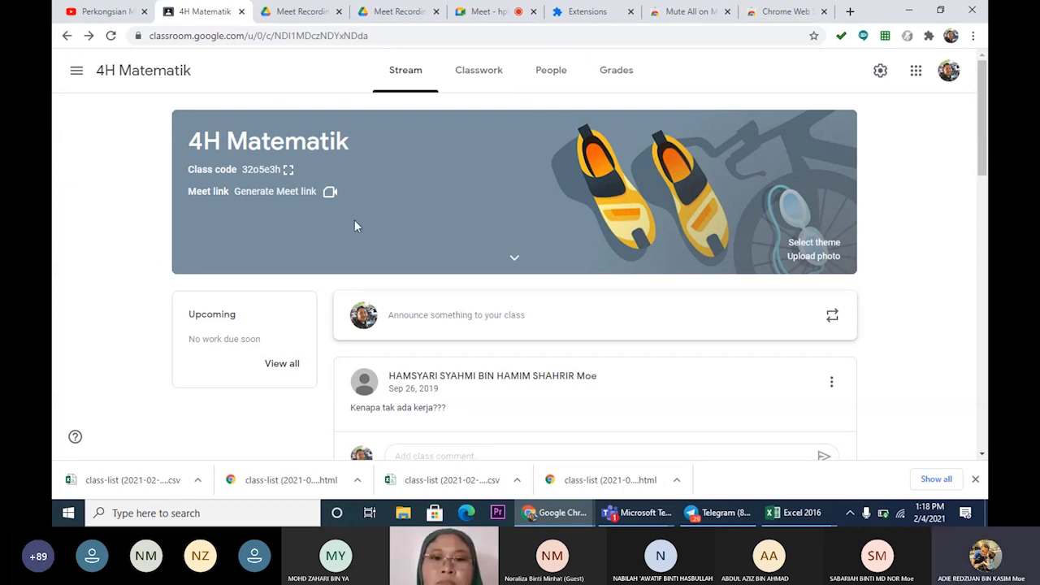
click(77, 73)
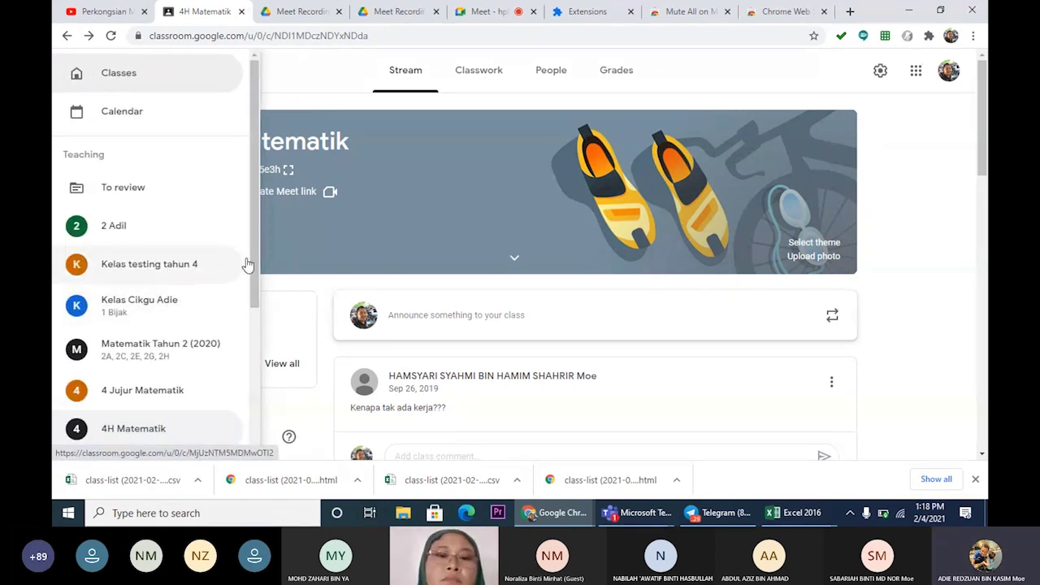
click(112, 84)
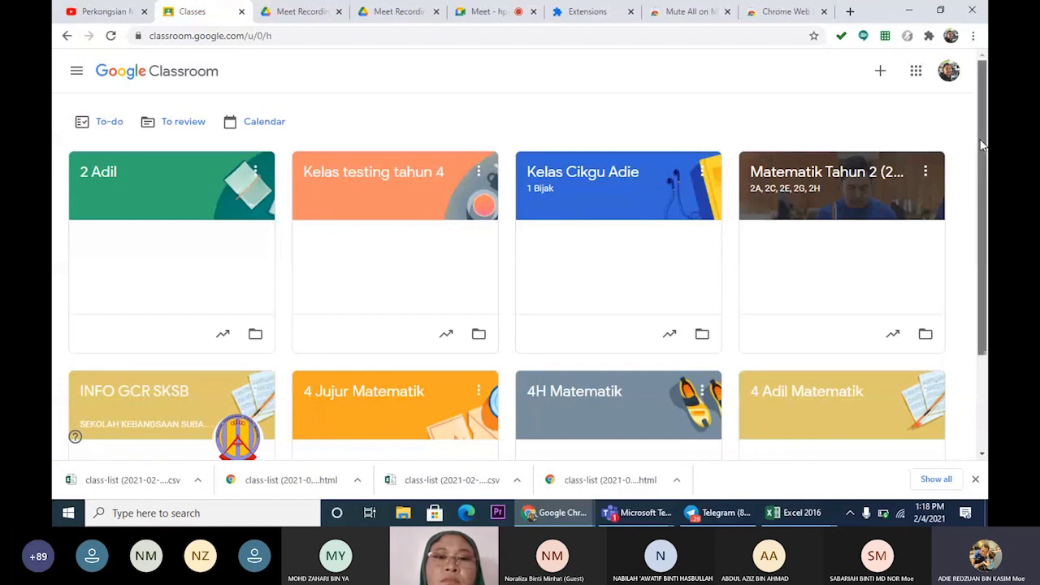
scroll(982, 144, down, 3)
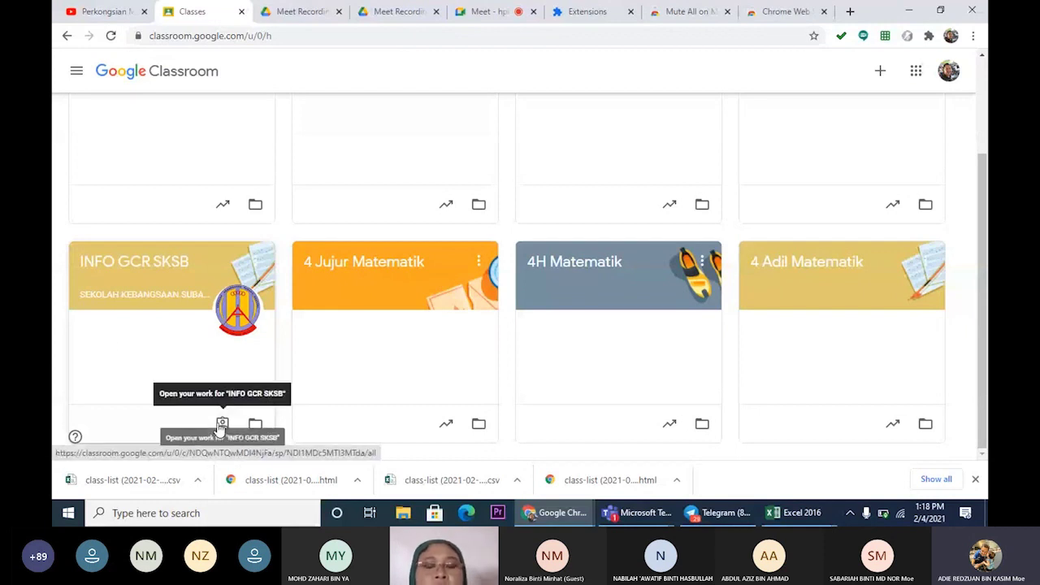
click(132, 262)
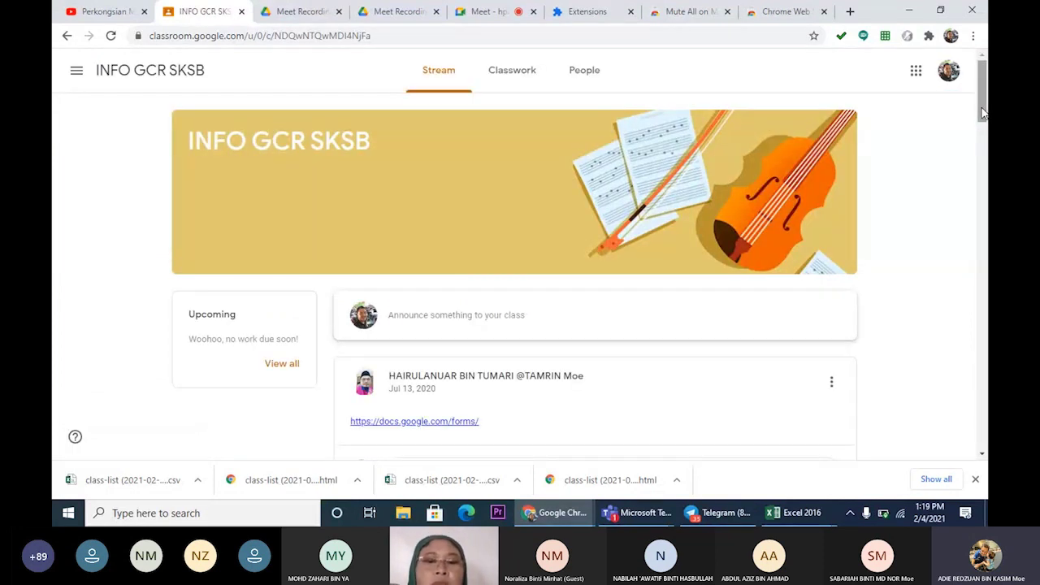
Find the ID MURID PERDANA 2020 material in the class stream and preview its ID GCR TAHUN 4 2020.xlsx file.
drag(984, 114, 984, 252)
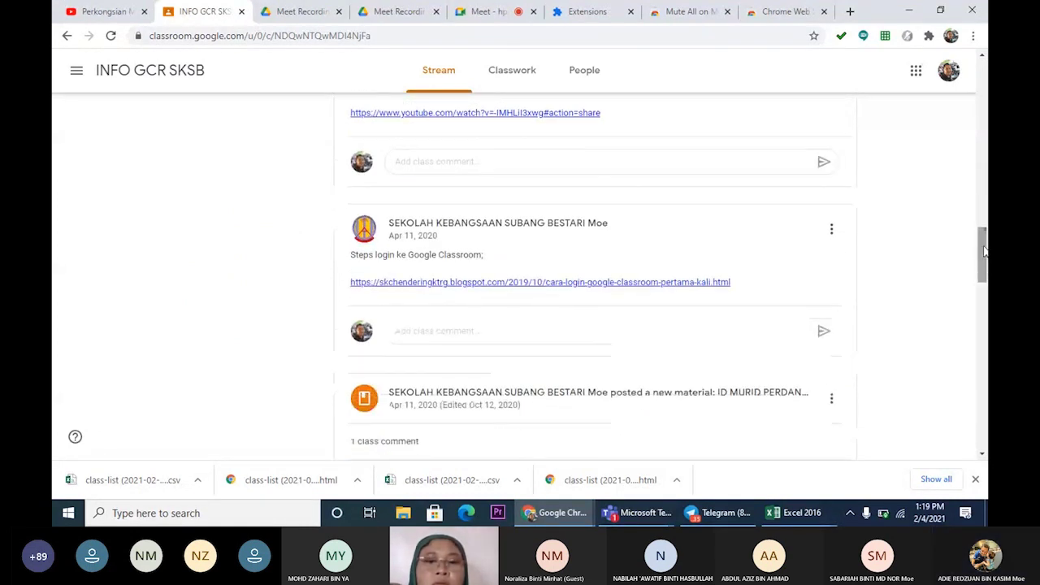
scroll(813, 301, down, 3)
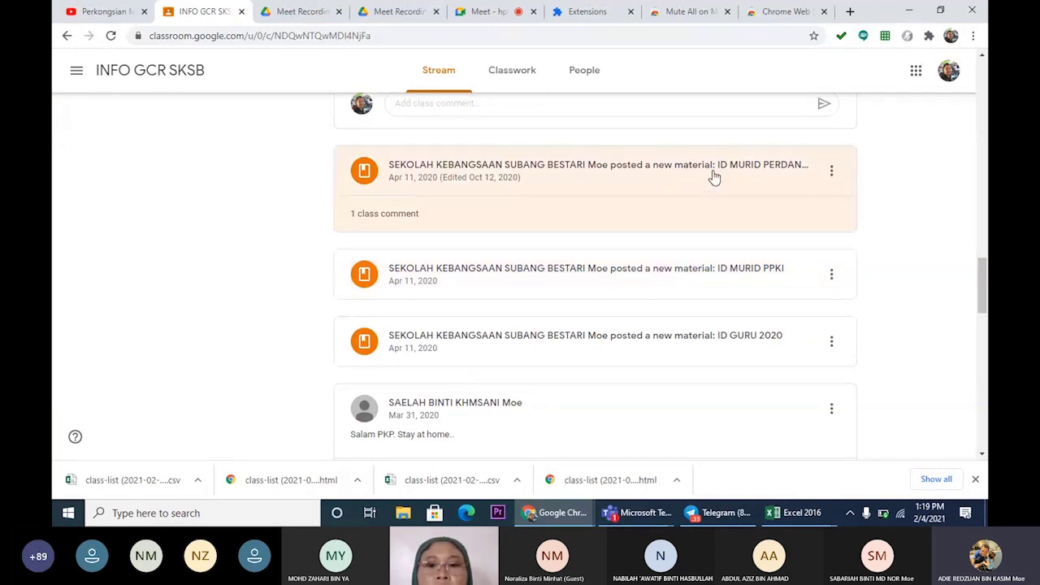
click(718, 172)
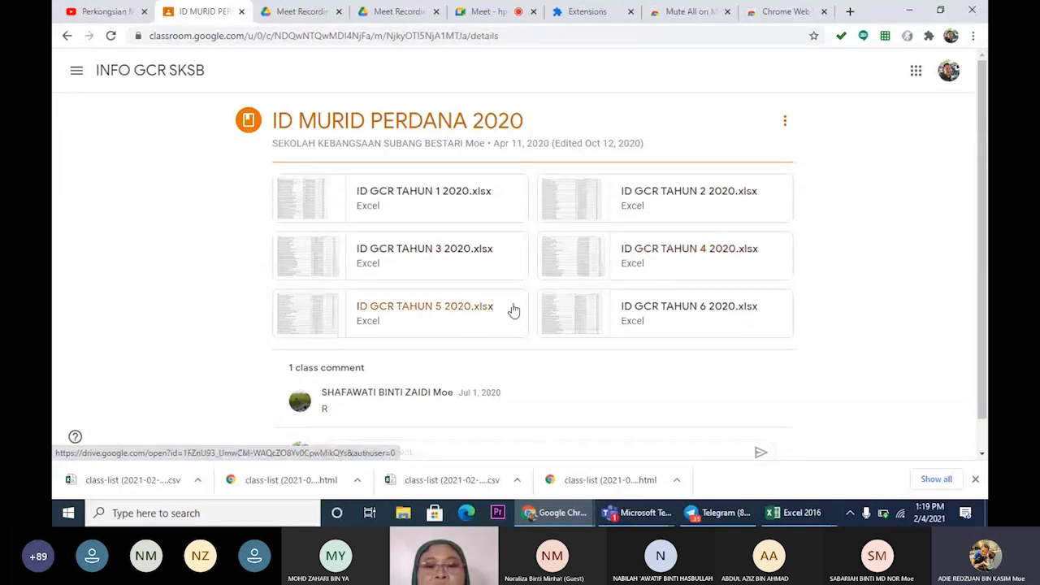
click(666, 265)
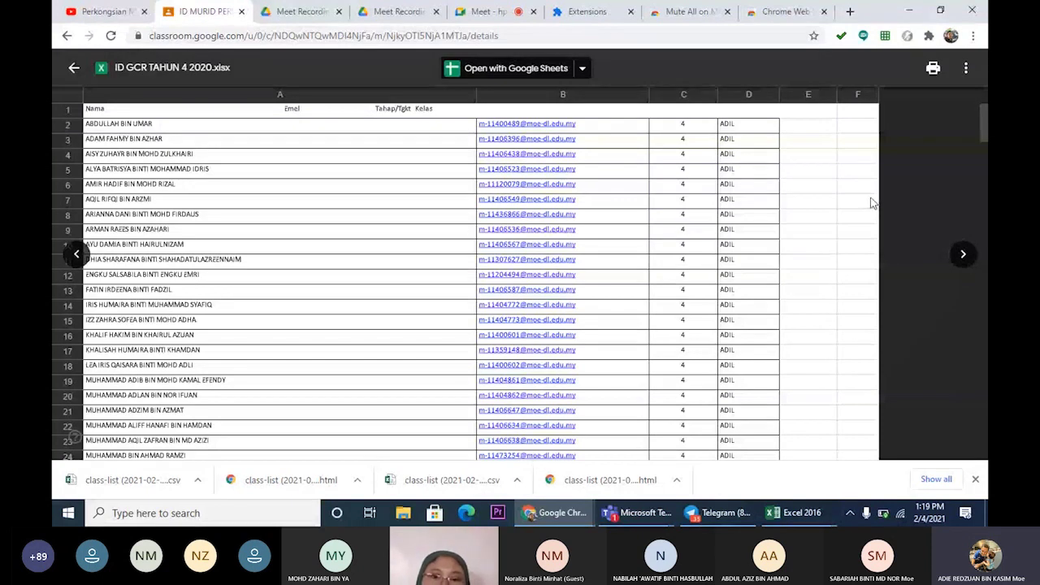
Open ID GCR TAHUN 4 2020.xlsx in a new window, download it, and open the downloaded copy in Excel with editing enabled.
click(965, 73)
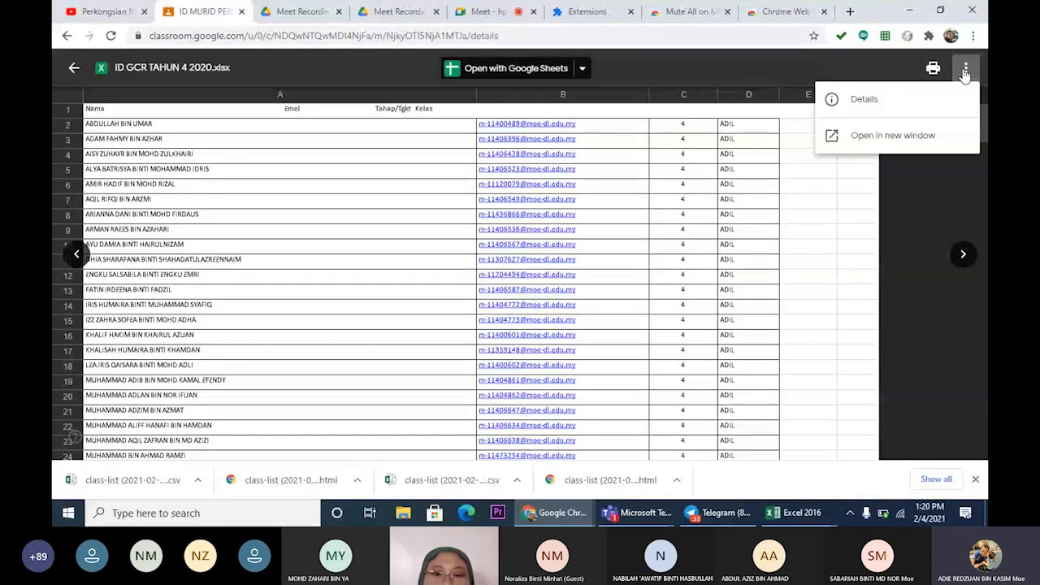
click(878, 144)
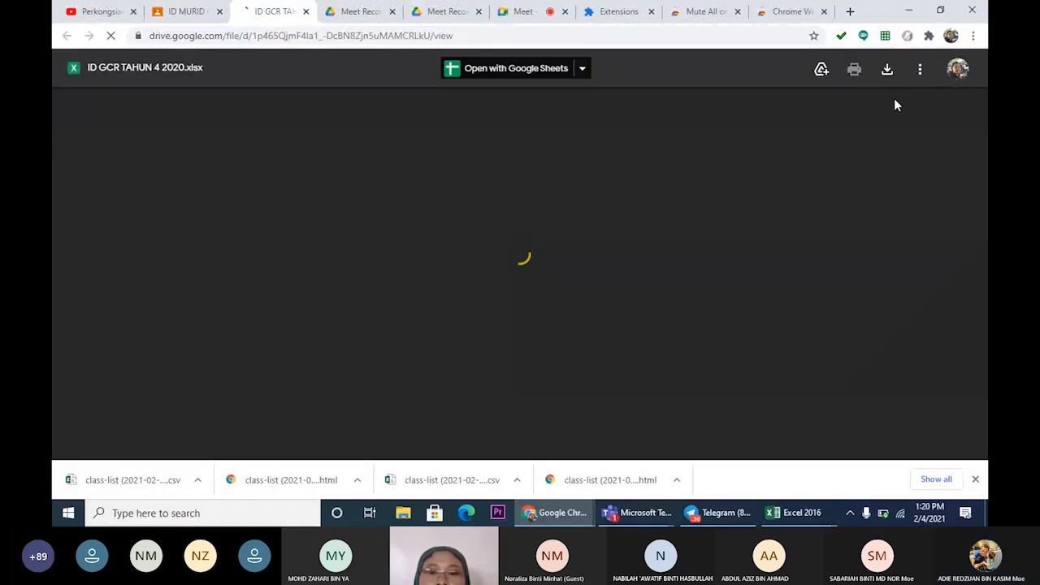
click(889, 73)
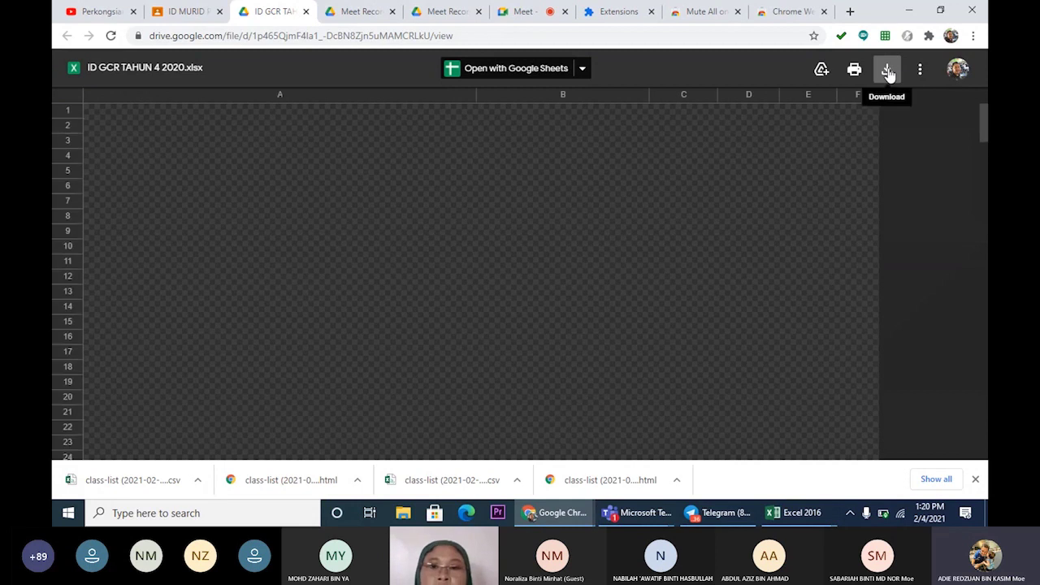
click(889, 73)
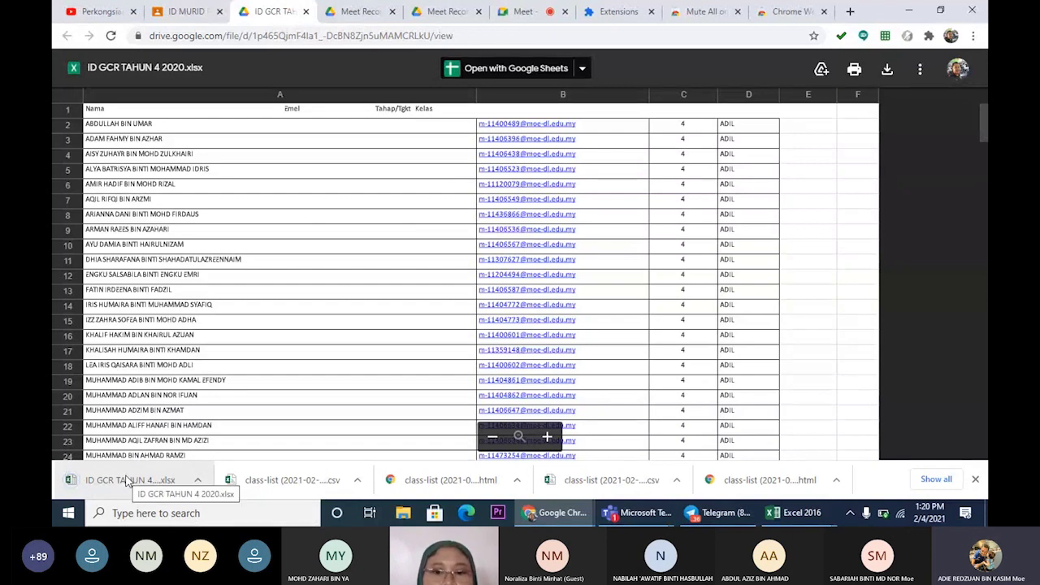
click(128, 480)
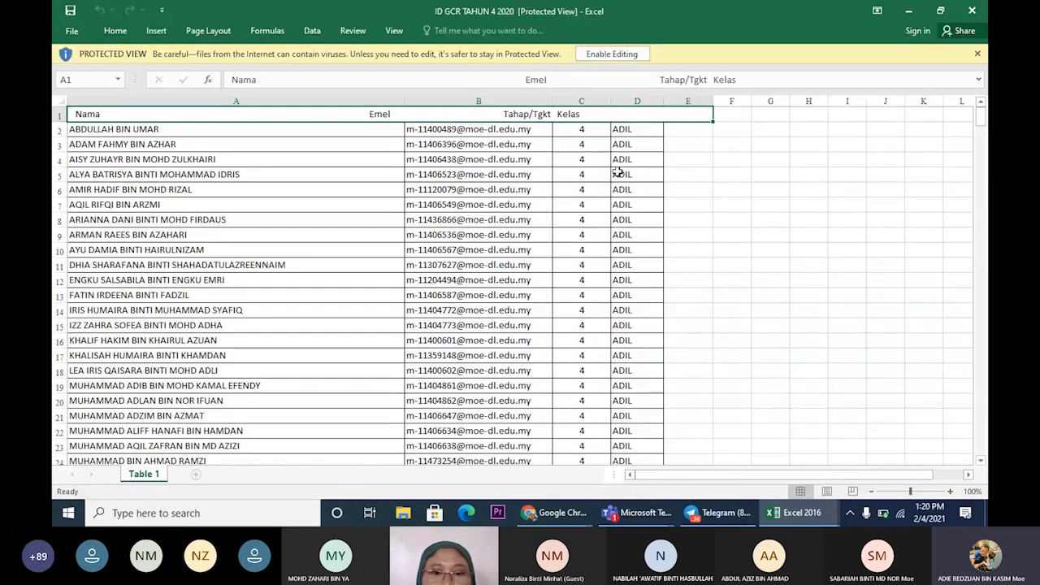
click(612, 54)
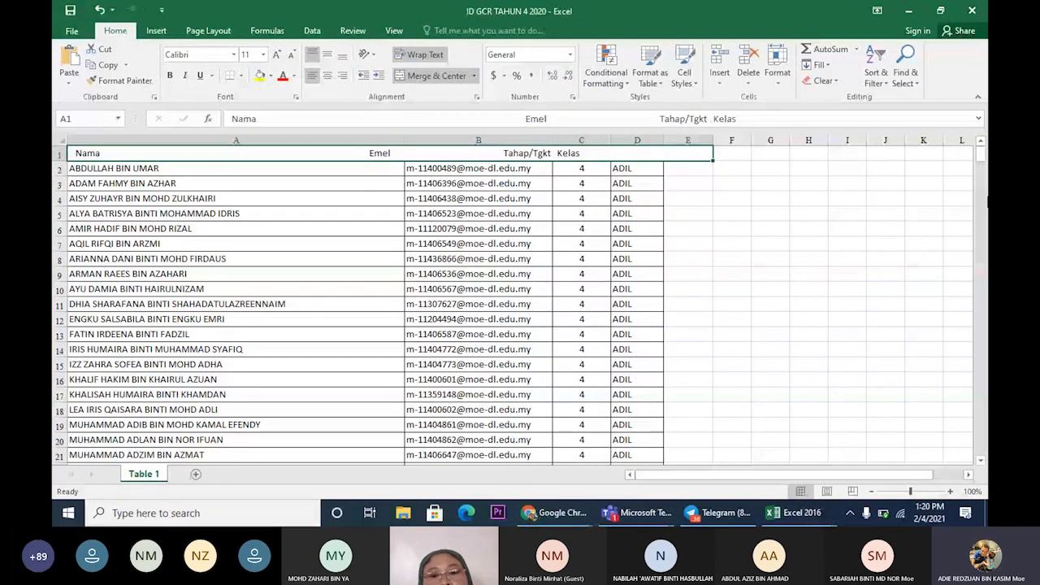
Return to Chrome and close both the Drive tab and the Classroom preview of ID GCR TAHUN 4 2020.xlsx.
mouse_move(554, 513)
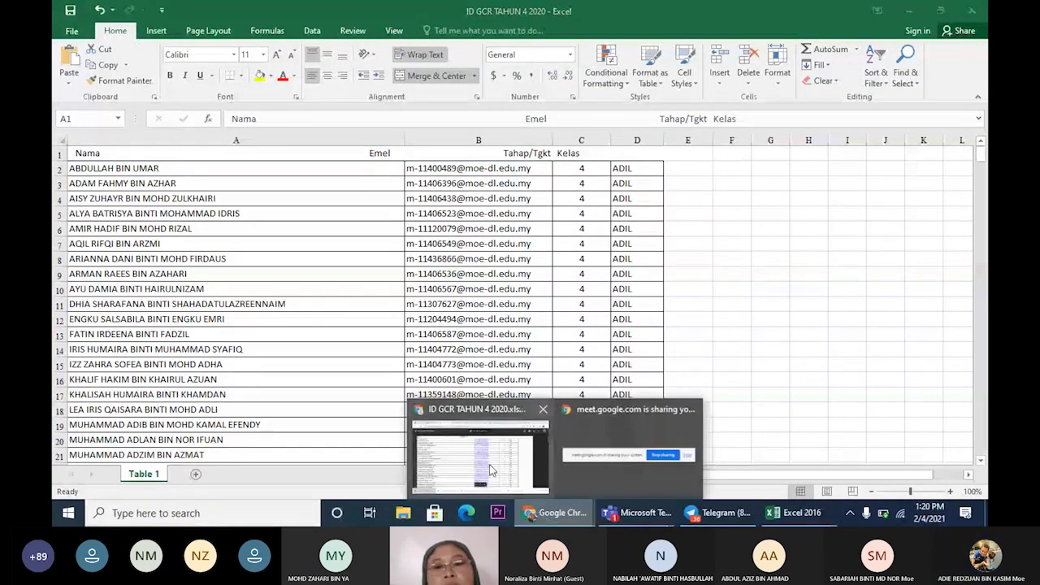
click(491, 470)
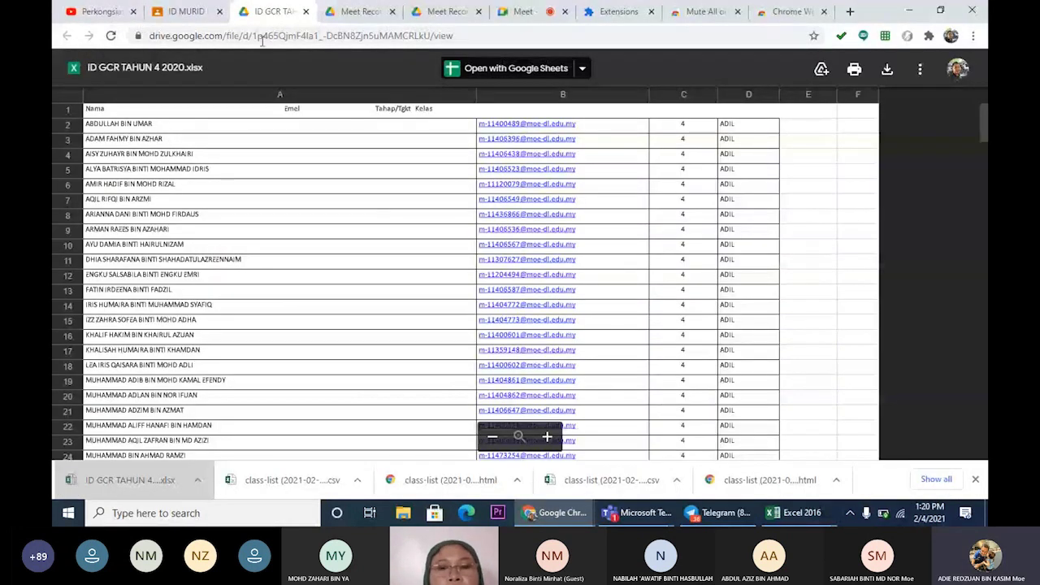
click(306, 13)
click(202, 12)
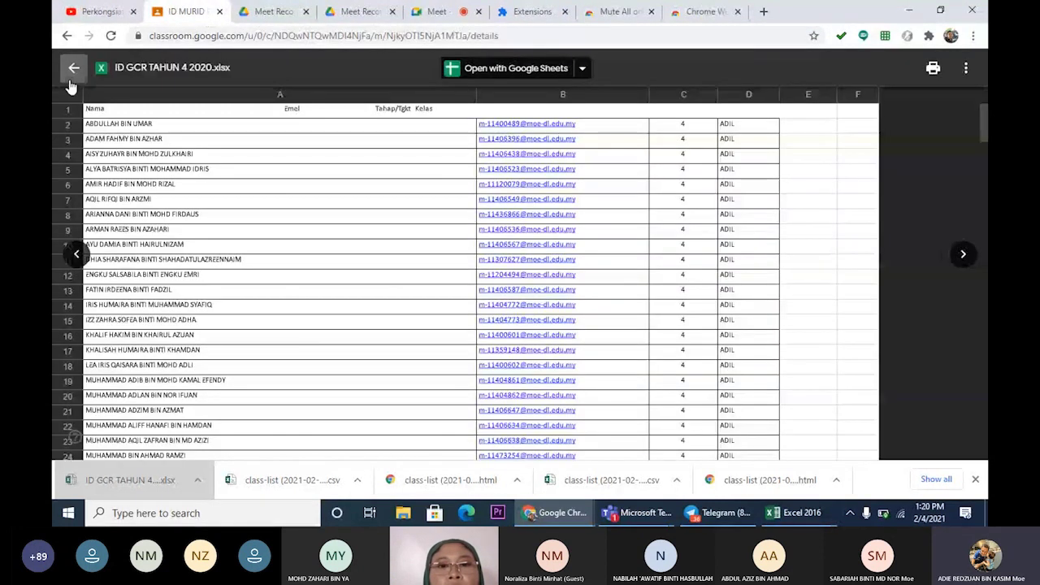
click(73, 70)
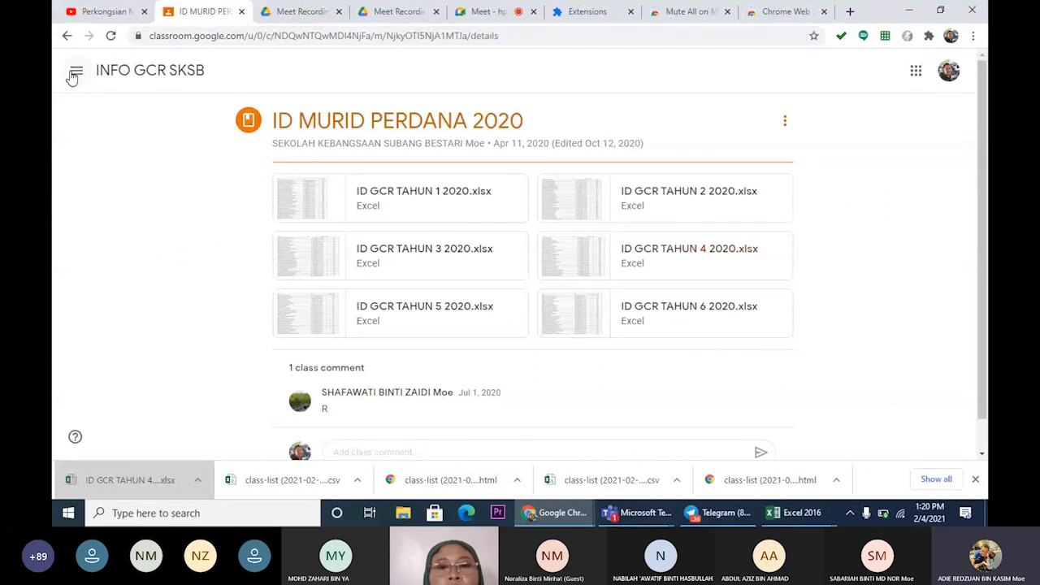
Go back to the overview of all classes and open the People page of the 4H Matematik class.
click(73, 73)
click(96, 72)
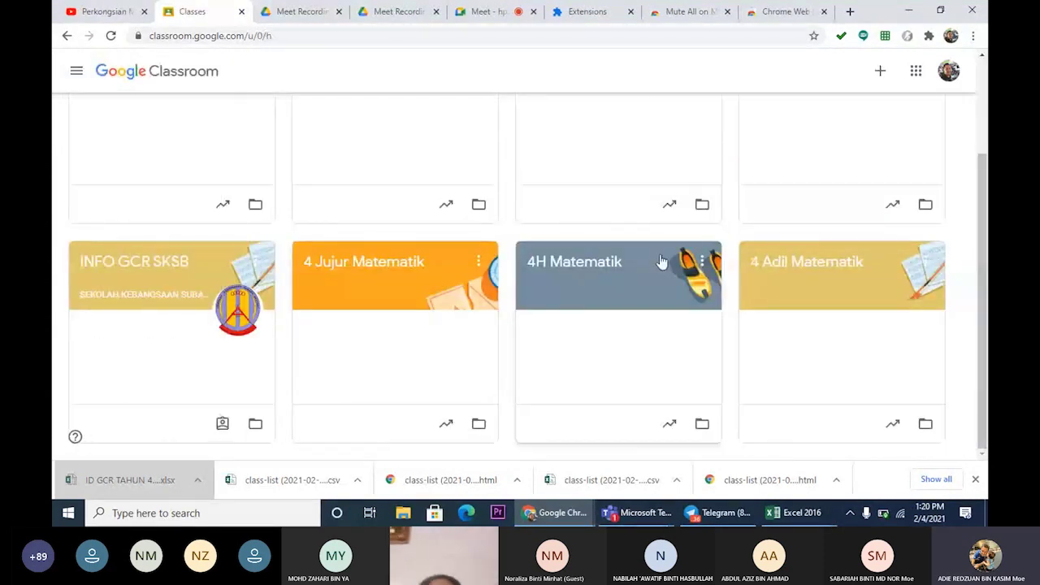
drag(985, 199, 988, 97)
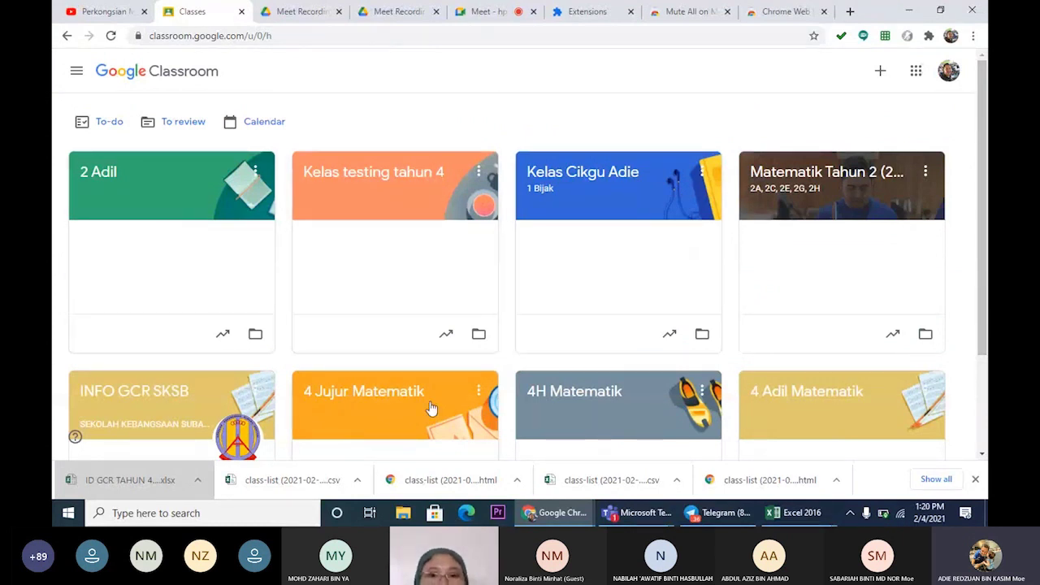
click(633, 412)
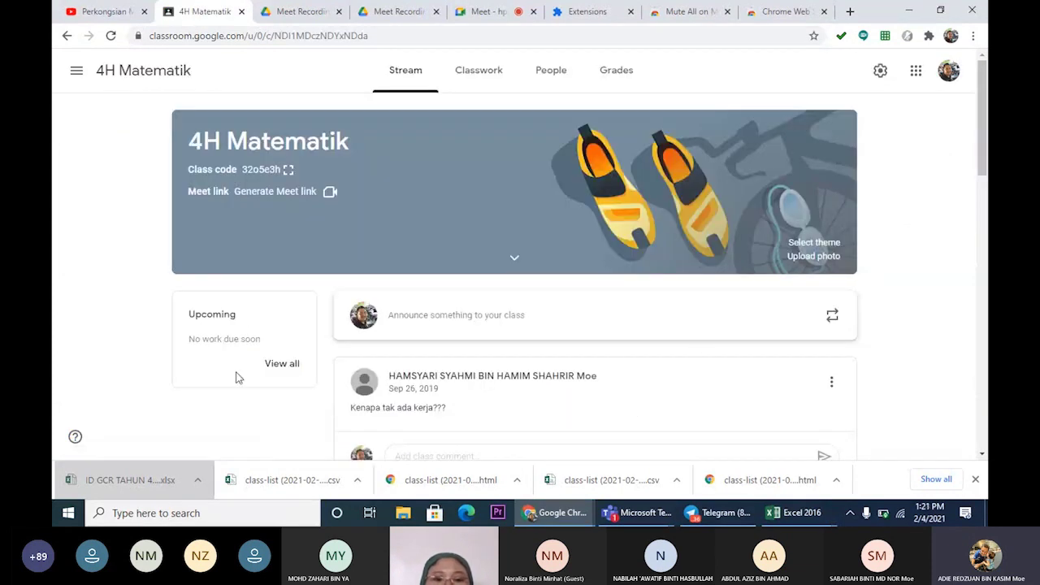
click(551, 71)
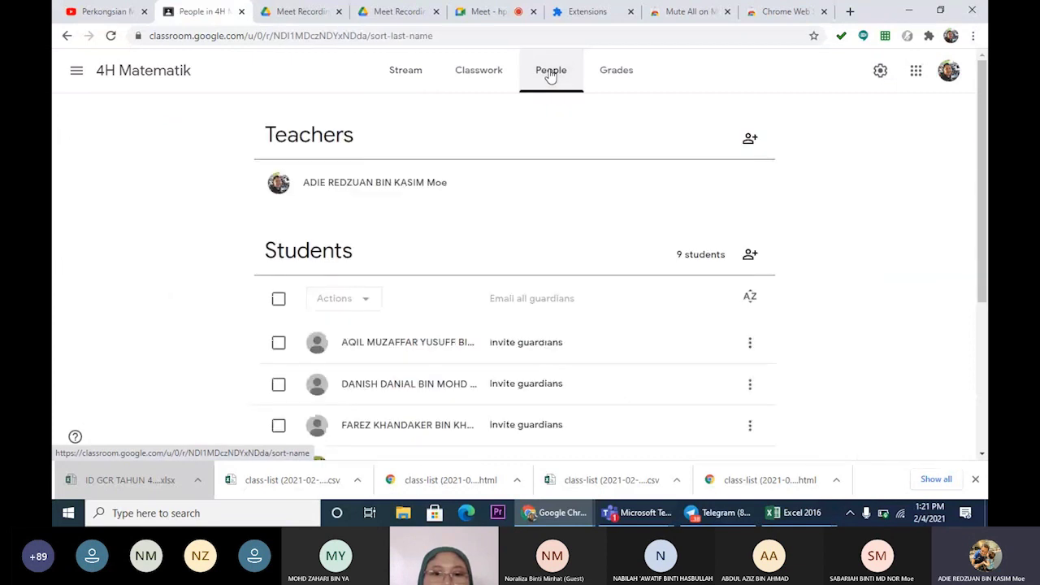
Start inviting students to 4H Matematik and, in Excel, copy the ADIL class e-mail addresses in B2:B44 of ID GCR TAHUN 4 2020.
click(750, 257)
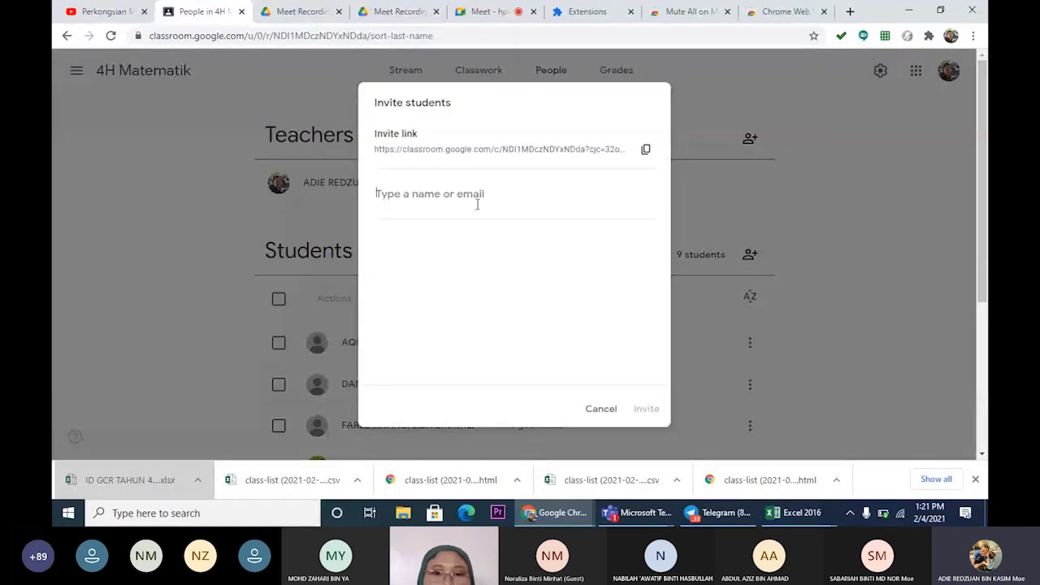
click(809, 519)
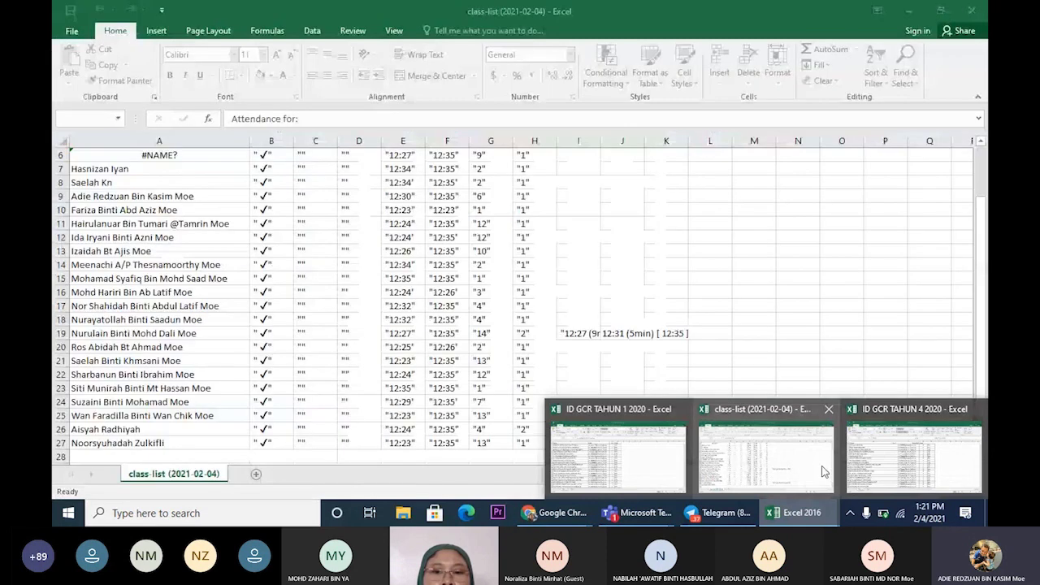
click(886, 465)
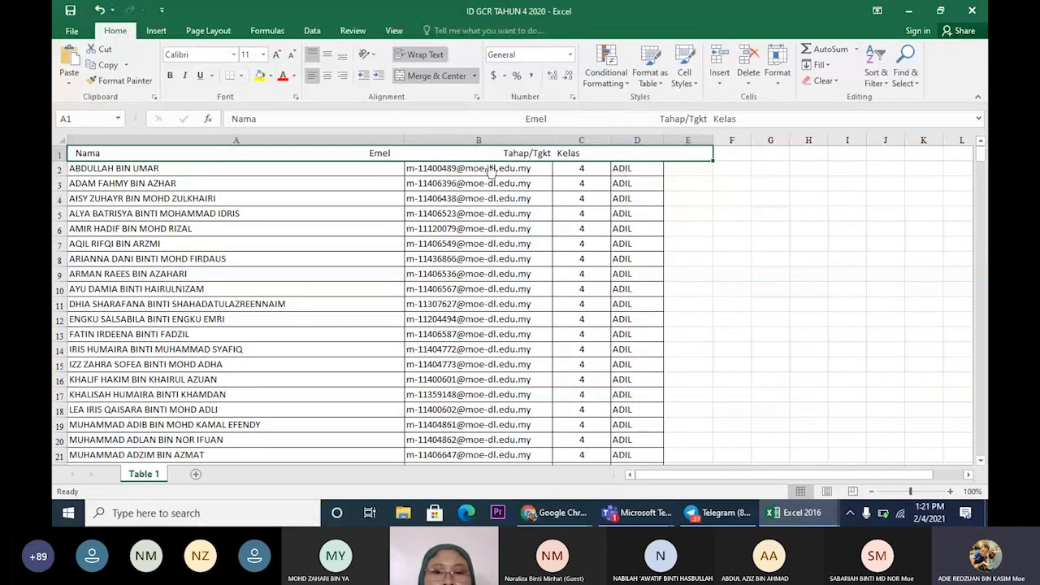
drag(491, 171, 492, 314)
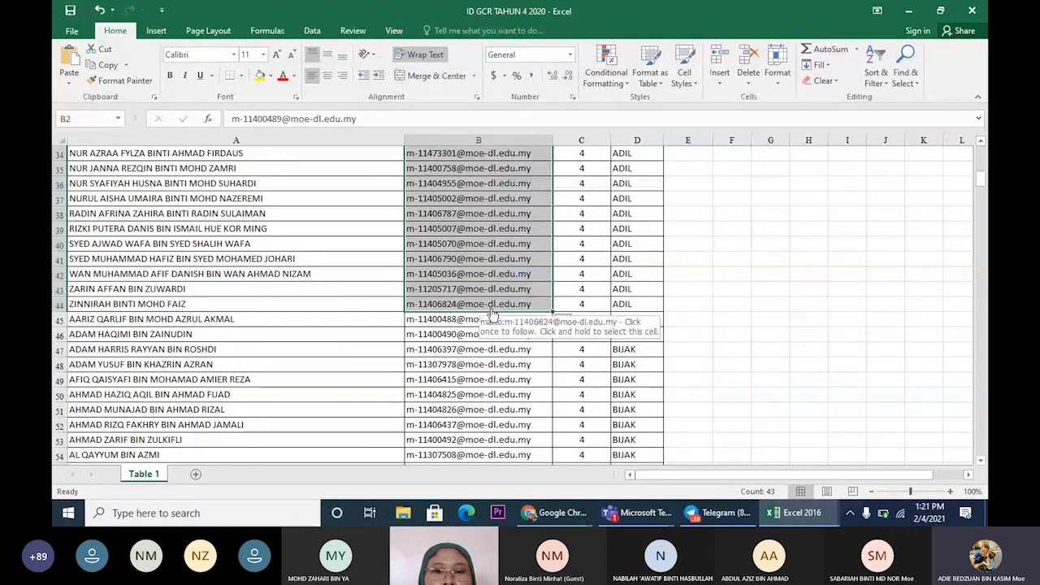
key(ctrl+c)
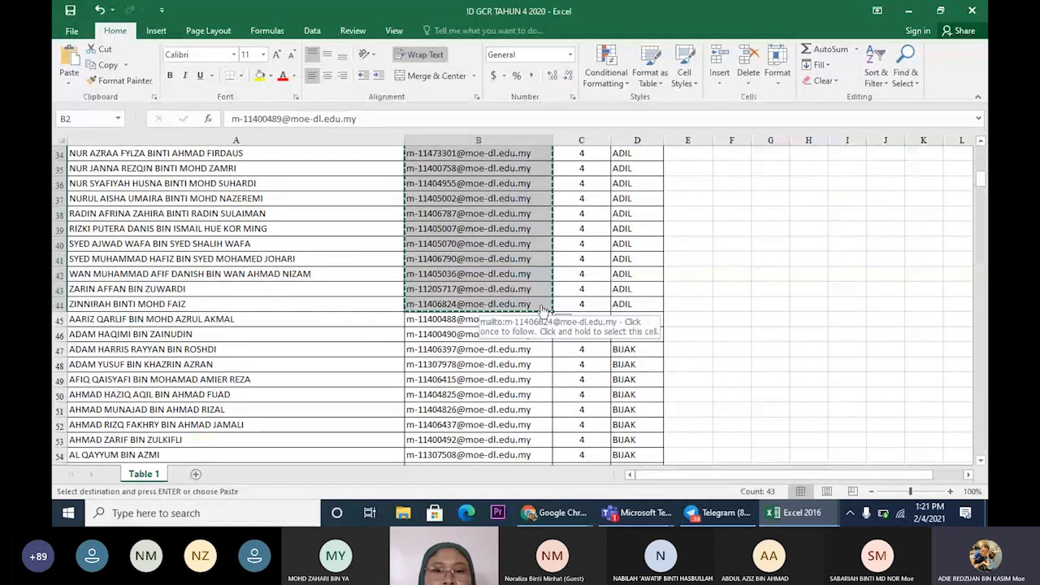
Return to Chrome, paste the copied e-mail addresses into the student invitation, add them all as recipients, and send the invitations.
mouse_move(555, 513)
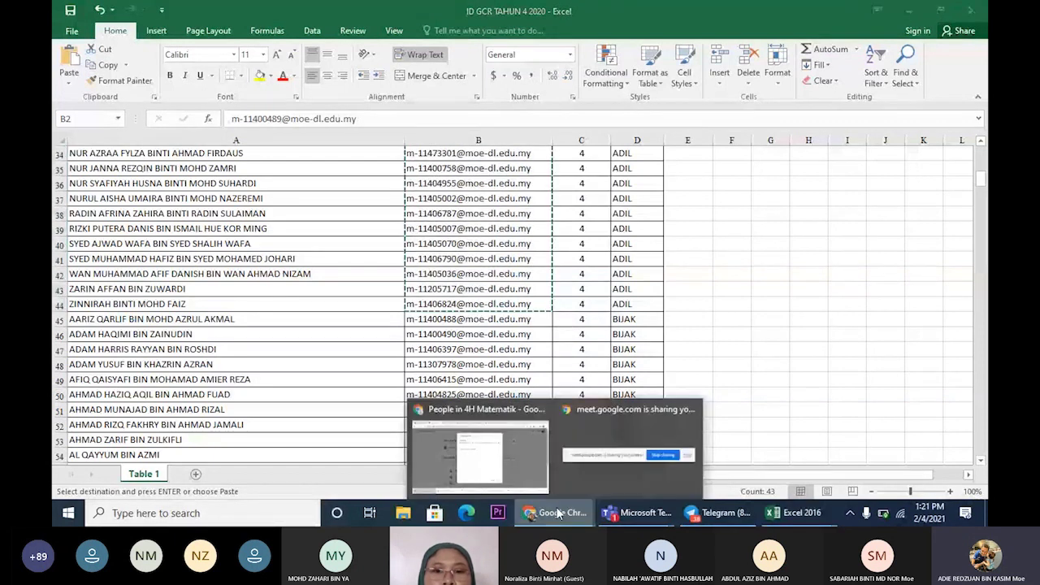
click(494, 459)
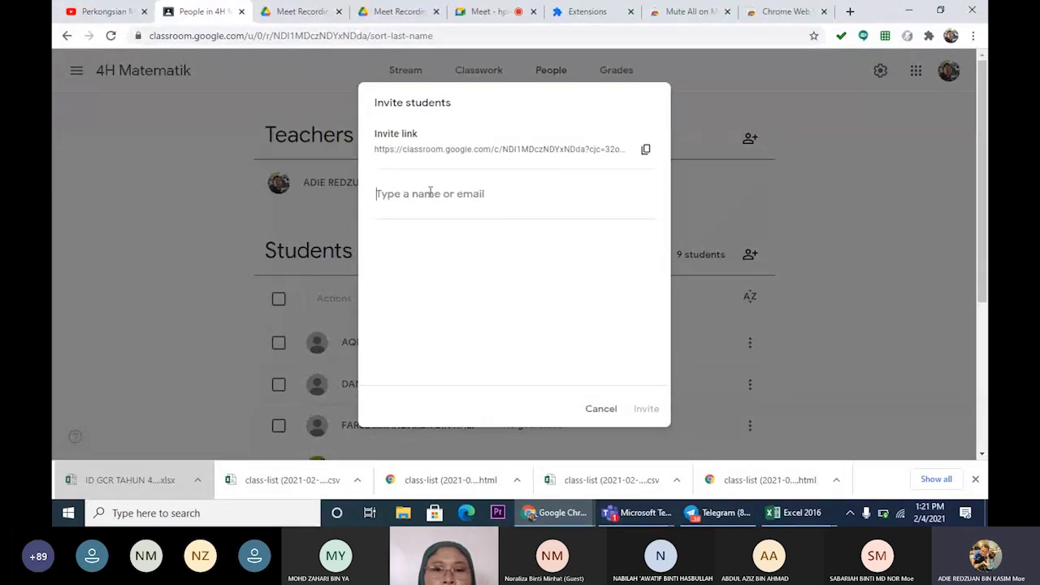
key(ctrl+v)
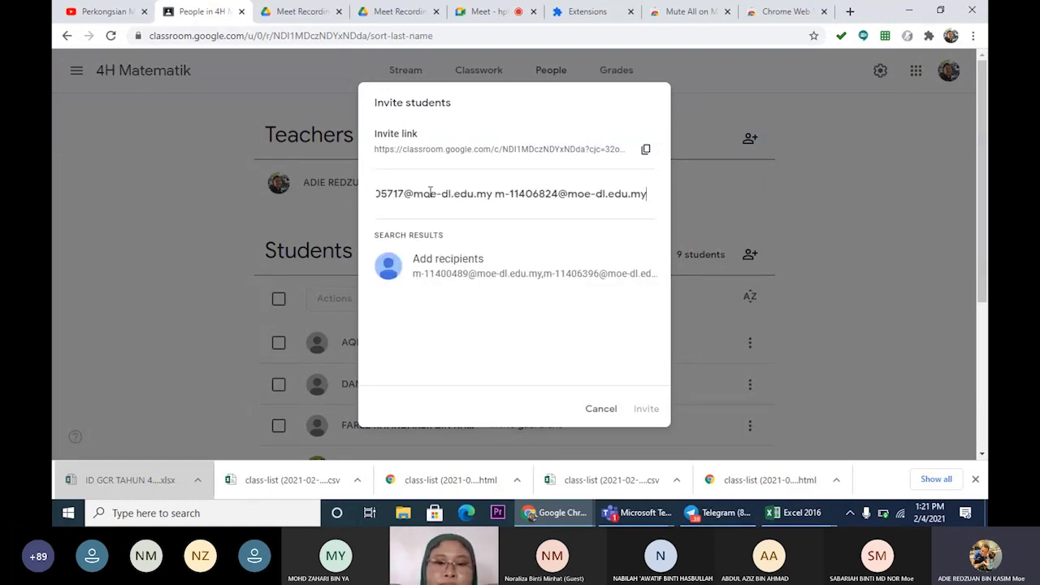
click(466, 273)
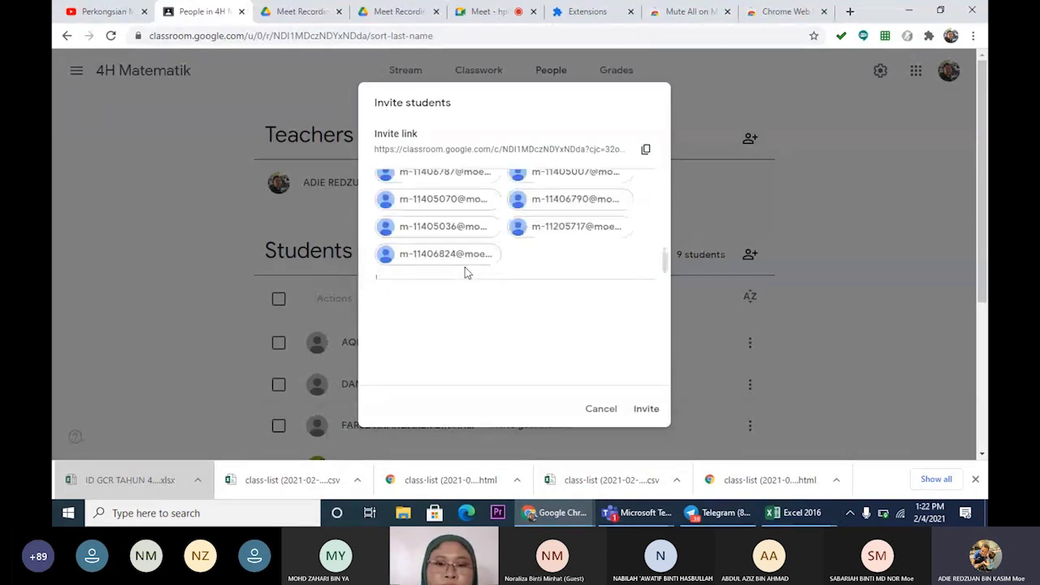
click(652, 414)
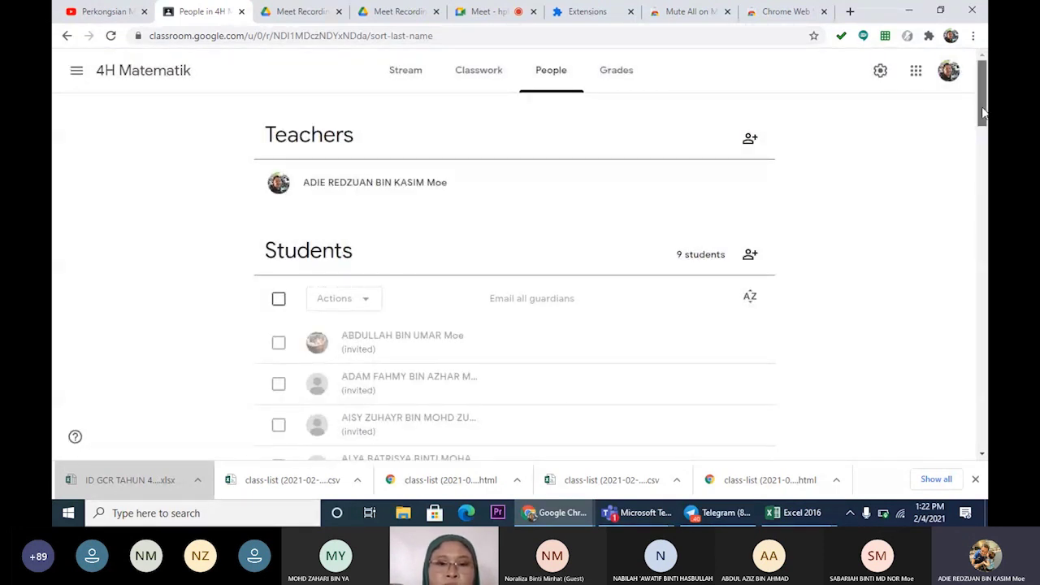
Look through the invited students on the People page and switch to the Google Meet tab.
scroll(985, 140, down, 3)
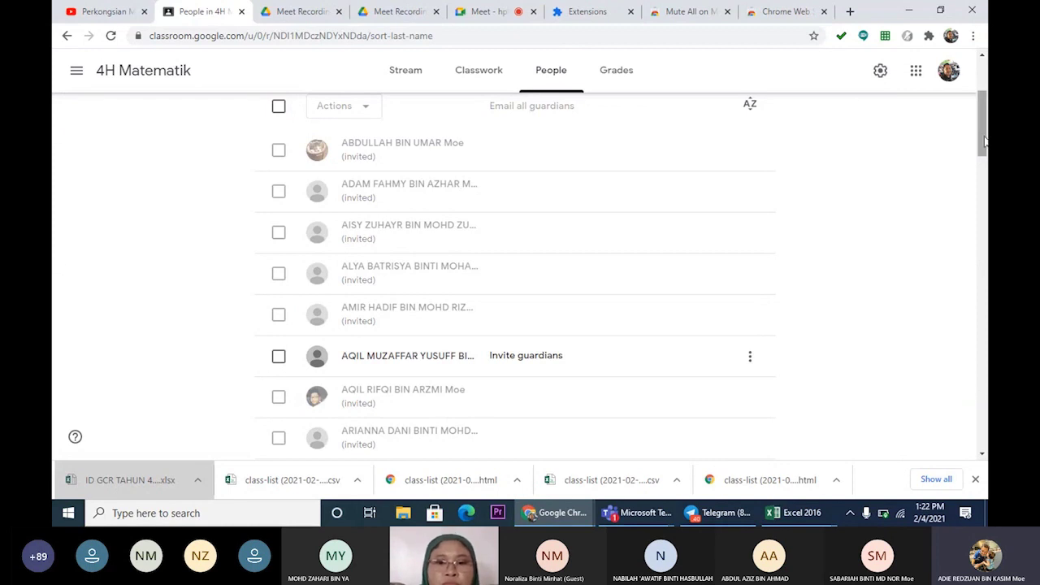
drag(985, 142, 979, 75)
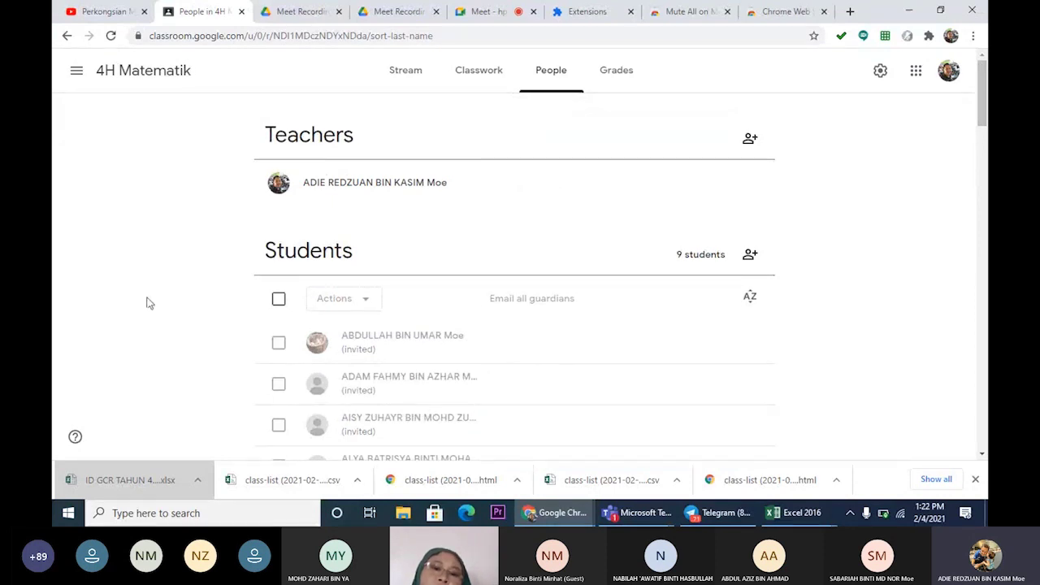
mouse_move(643, 497)
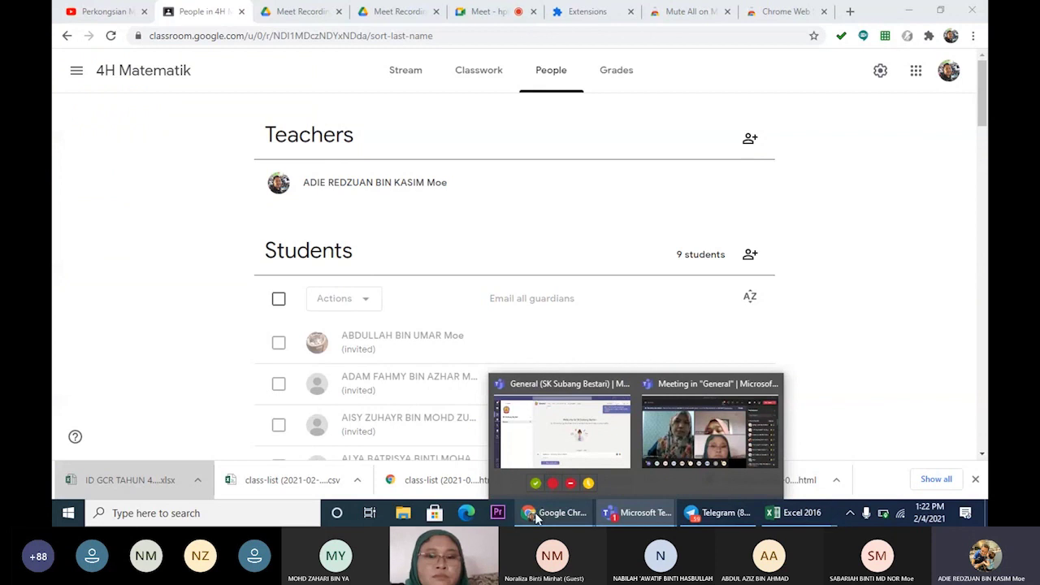
click(482, 18)
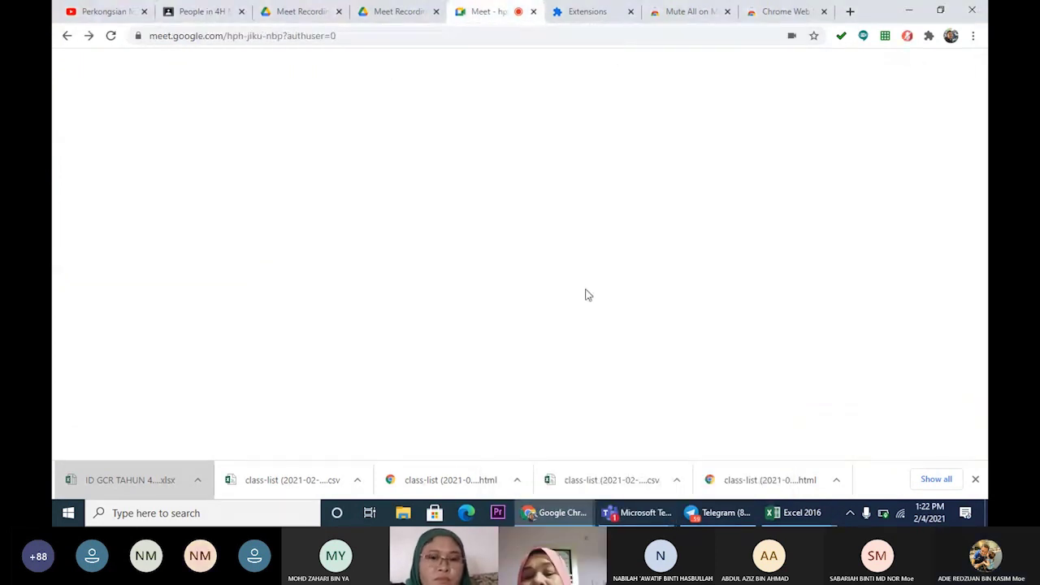